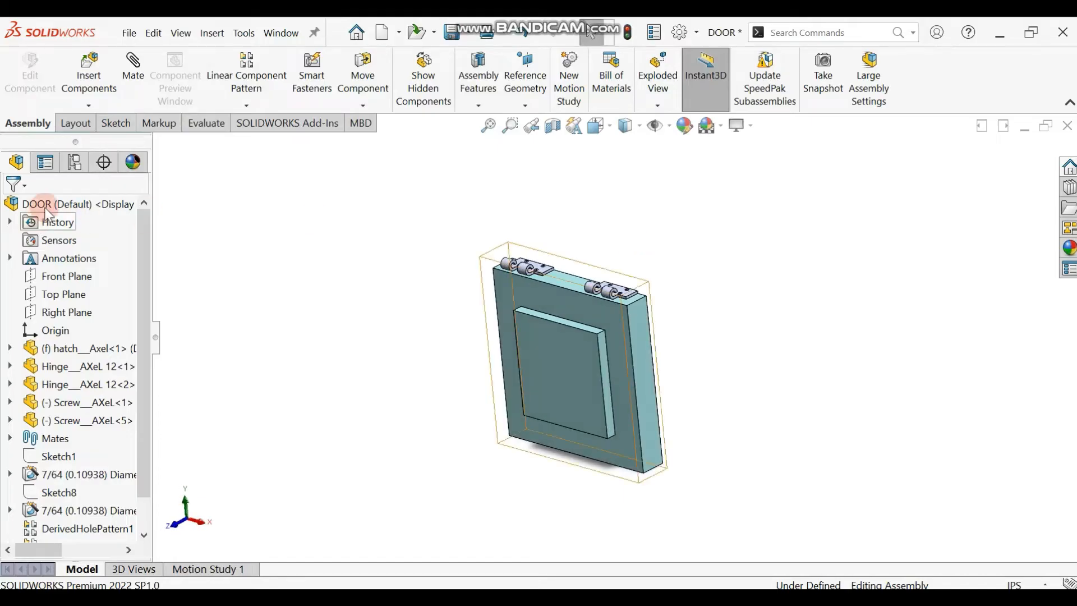
- Explode the top-level DOOR assembly so the hinges and screws separate from the hatch
{"action": "left_click", "coordinate": [66, 204]}
{"action": "right_click", "coordinate": [66, 205]}
{"action": "left_click", "coordinate": [67, 205]}
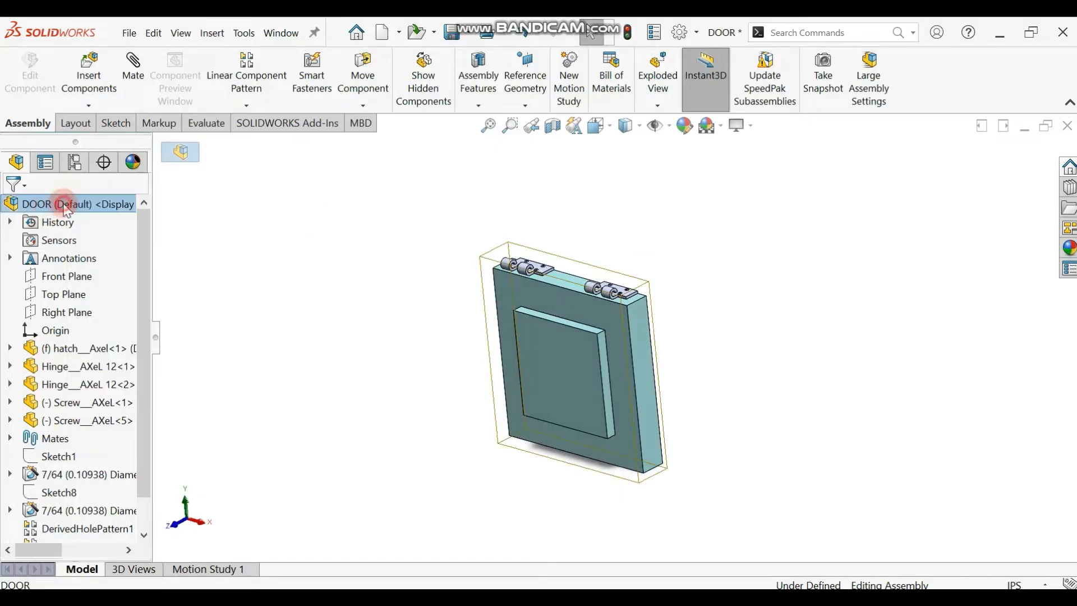
{"action": "right_click", "coordinate": [67, 207]}
{"action": "left_click", "coordinate": [73, 203]}
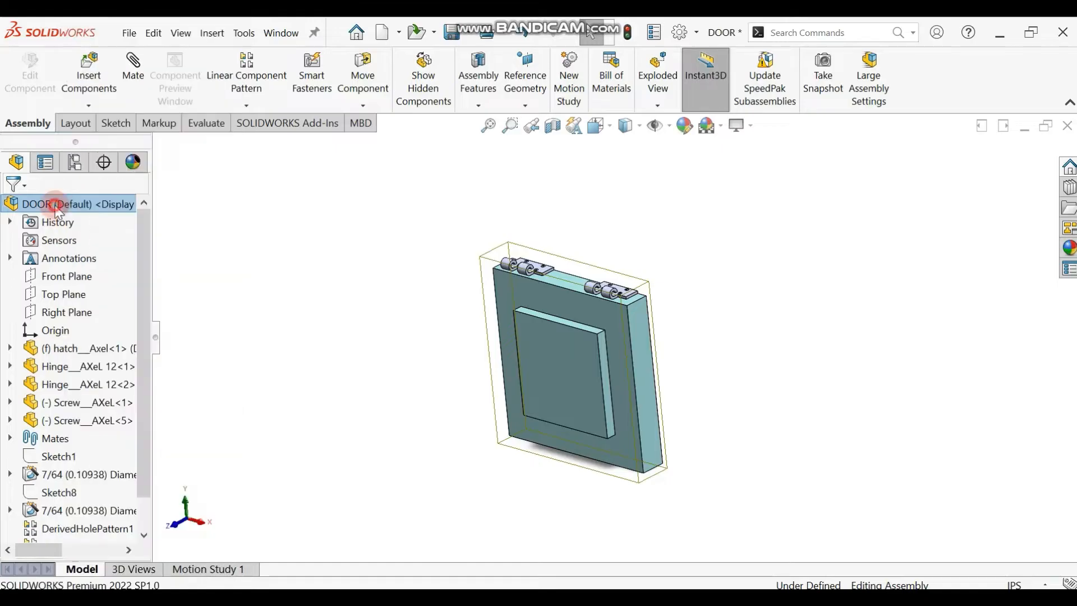
{"action": "left_click", "coordinate": [74, 200]}
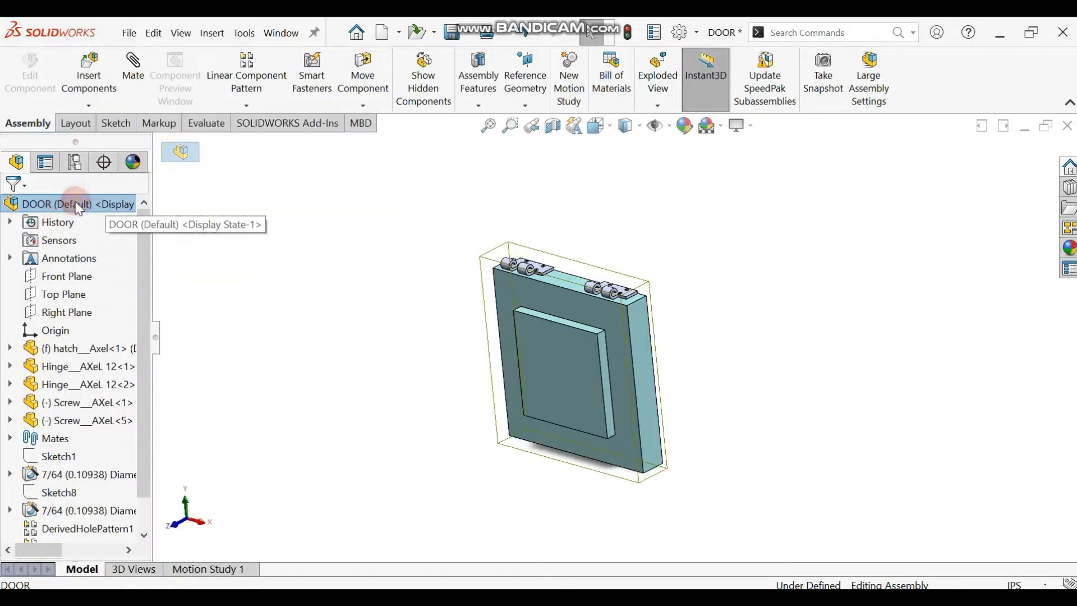
{"action": "right_click", "coordinate": [78, 208]}
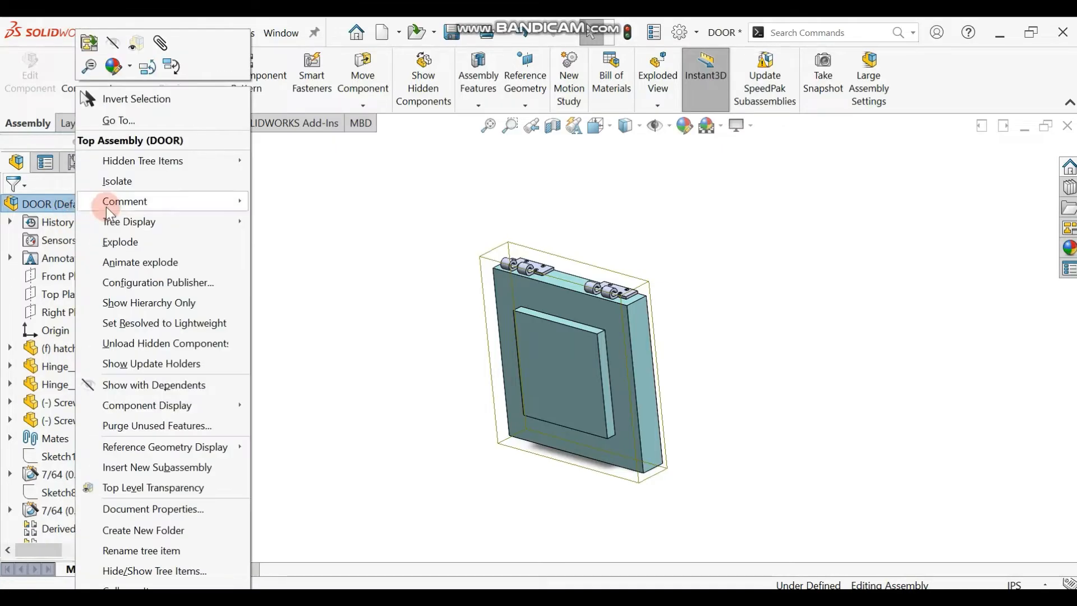
{"action": "left_click", "coordinate": [133, 245]}
{"action": "middle_click_drag", "start_coordinate": [743, 326], "coordinate": [747, 367]}
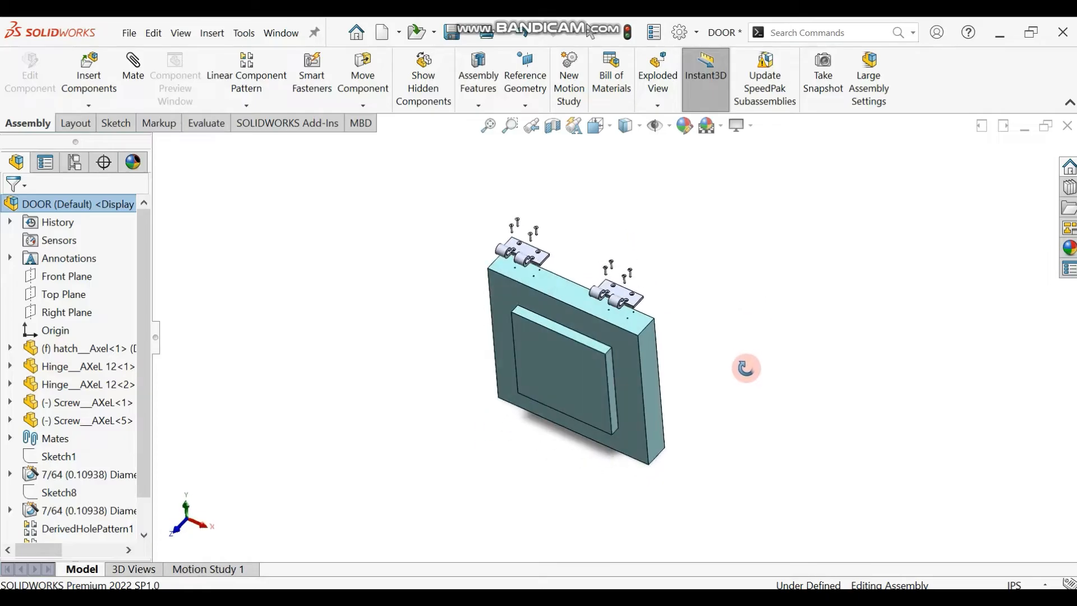
- Play the animated collapse of the DOOR assembly and close the Animation Controller
{"action": "right_click", "coordinate": [97, 200]}
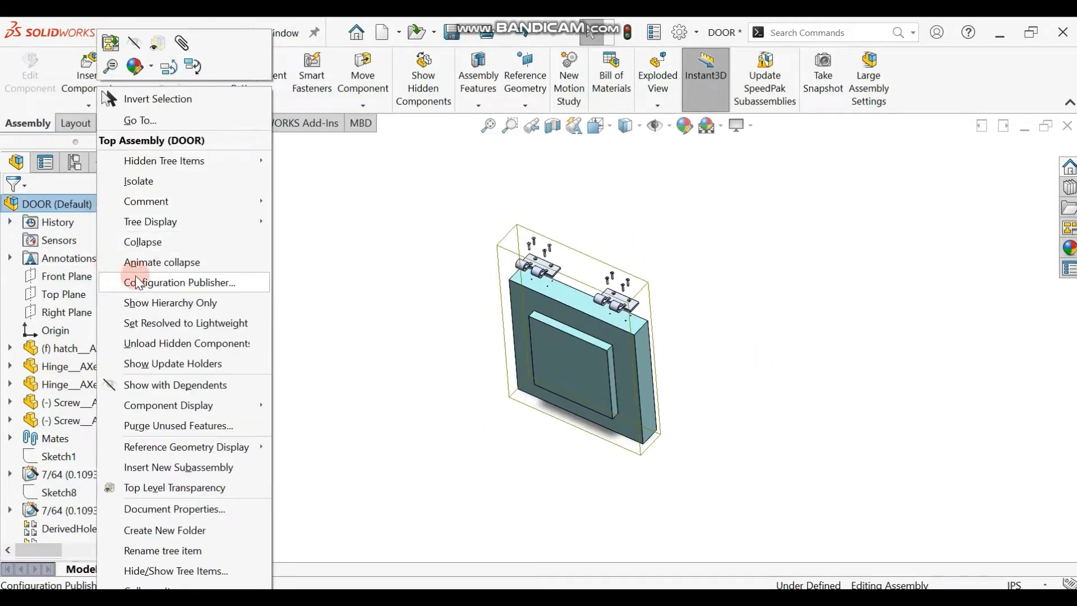
{"action": "left_click", "coordinate": [49, 204]}
{"action": "right_click", "coordinate": [53, 198]}
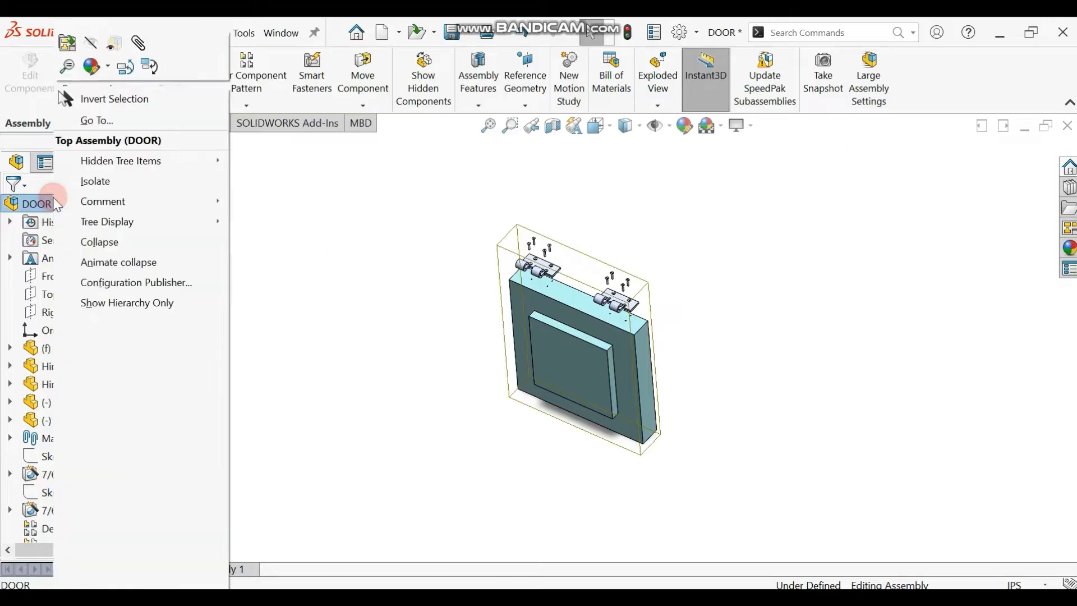
{"action": "left_click", "coordinate": [130, 263]}
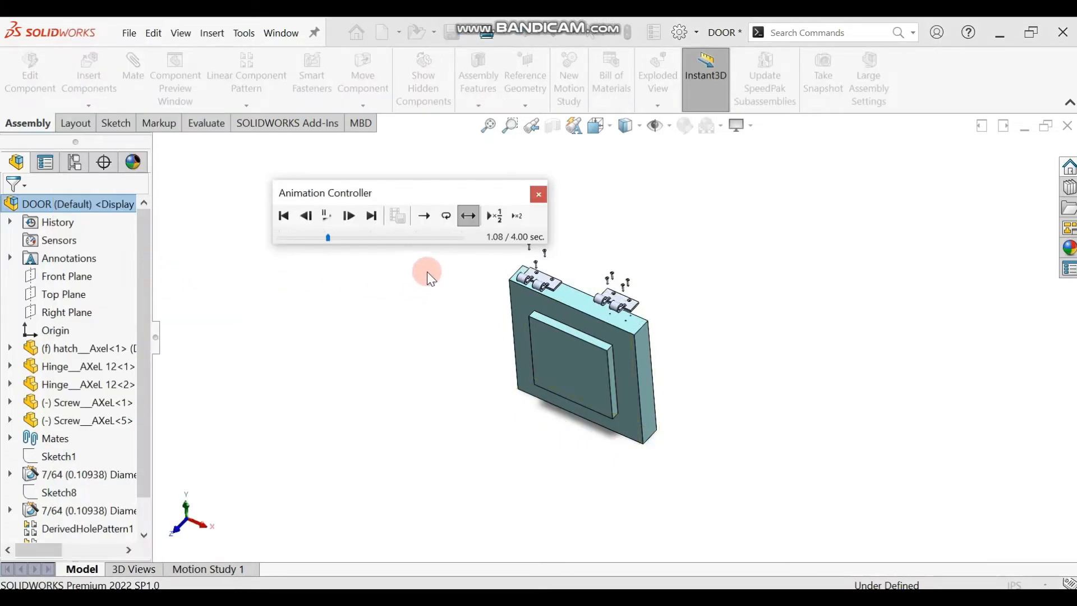
{"action": "left_click", "coordinate": [539, 195]}
- Explode the DOOR assembly once more without animation and collapse it again
{"action": "left_click", "coordinate": [121, 211]}
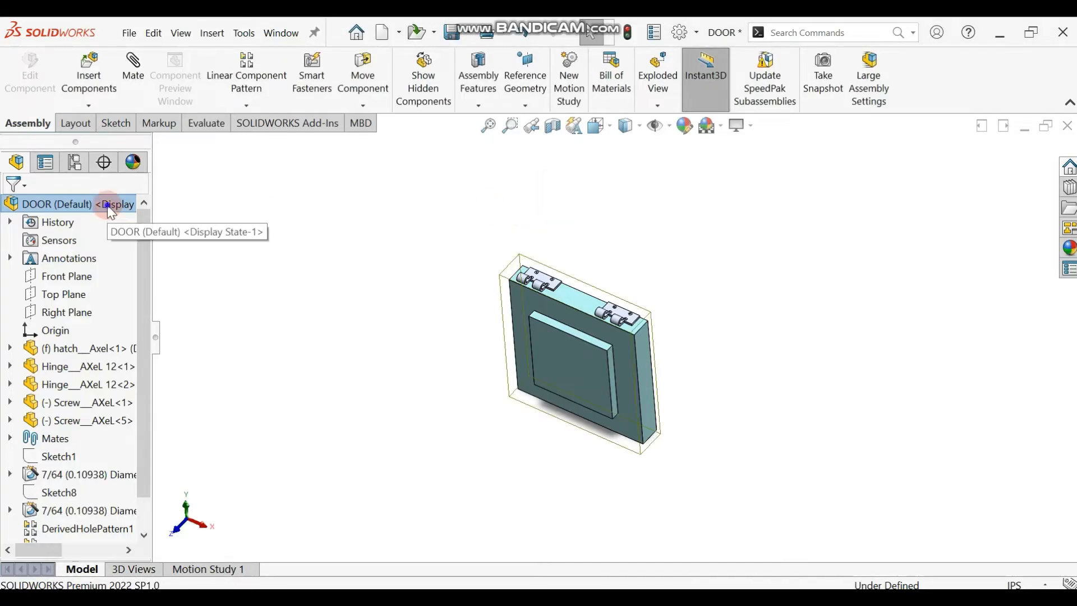
{"action": "right_click", "coordinate": [107, 204]}
{"action": "left_click", "coordinate": [141, 241]}
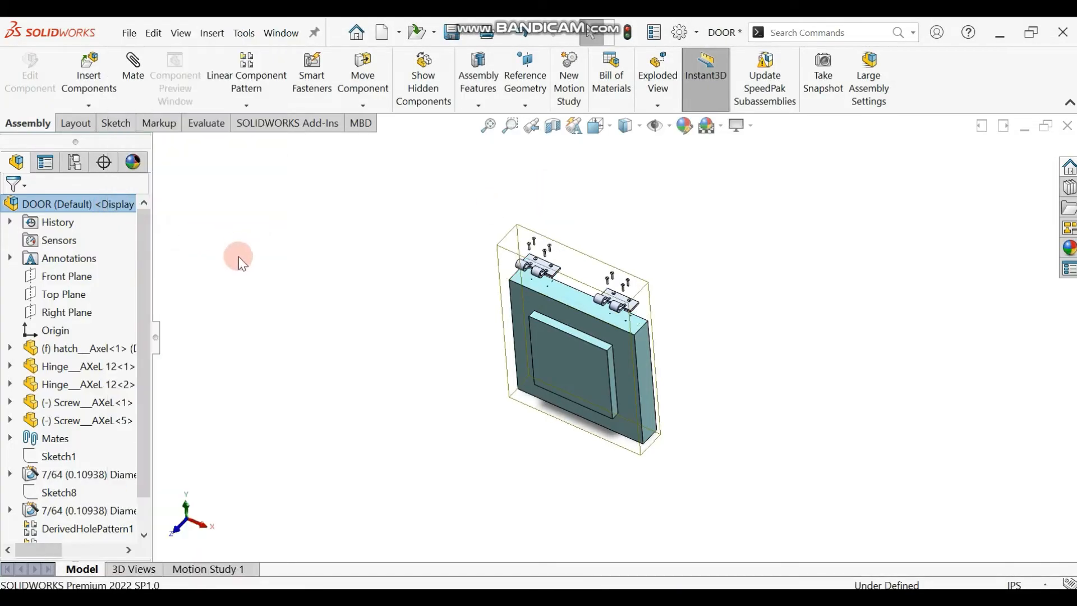
{"action": "middle_click_drag", "start_coordinate": [258, 257], "coordinate": [137, 247]}
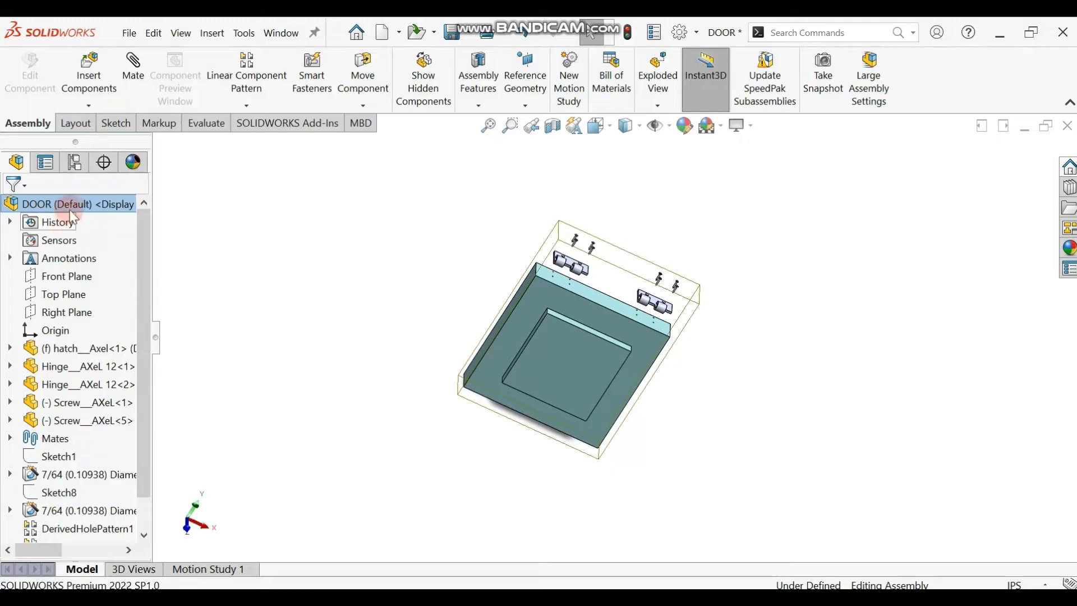
{"action": "right_click", "coordinate": [83, 203]}
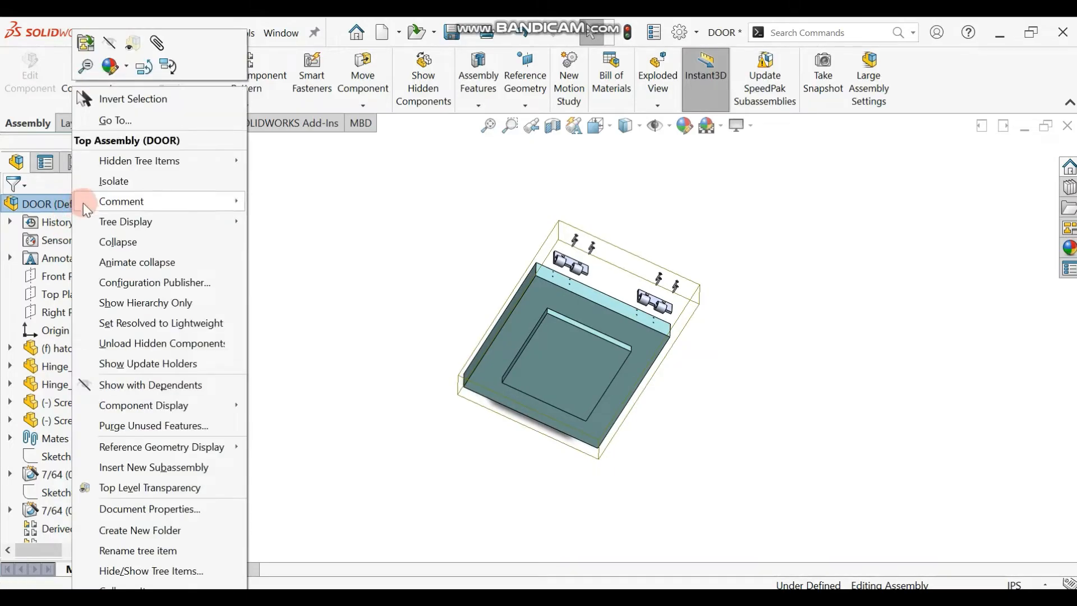
{"action": "left_click", "coordinate": [115, 240]}
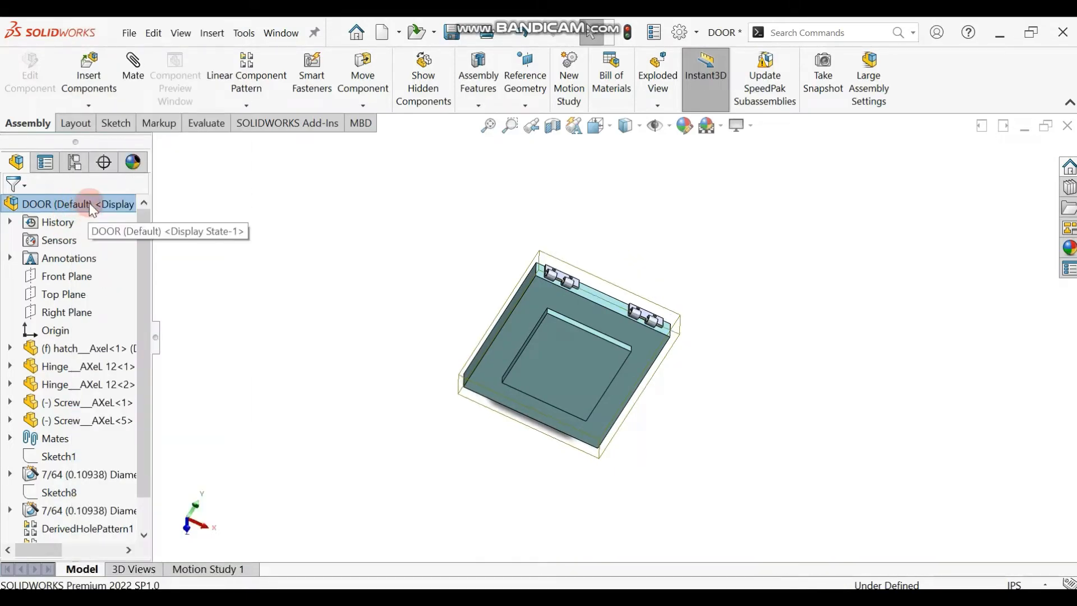
{"action": "middle_click_drag", "start_coordinate": [378, 302], "coordinate": [238, 306]}
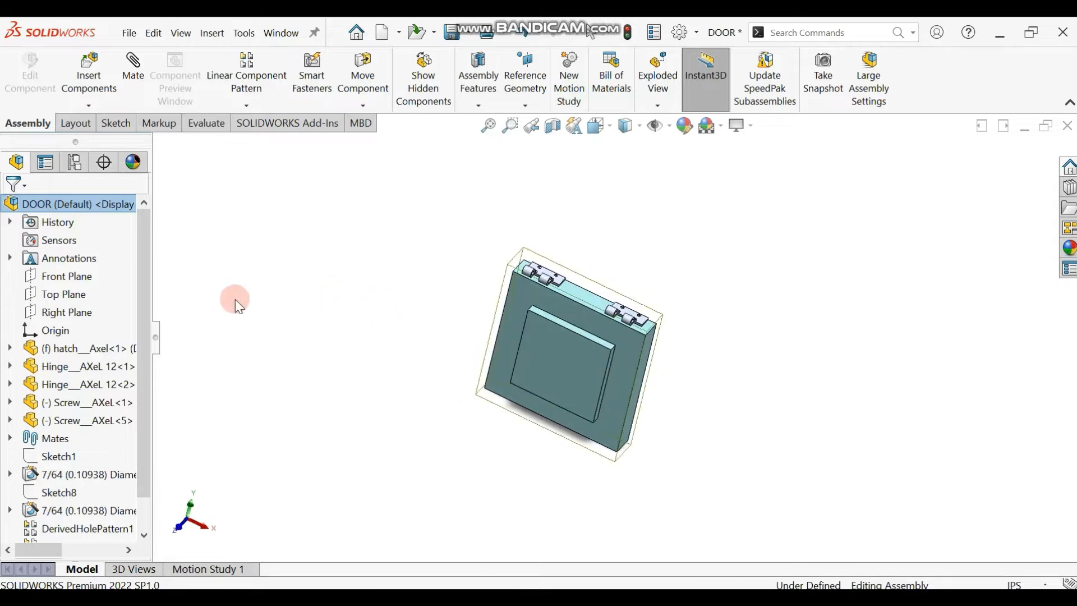
- Run the animated explode of the DOOR assembly in reciprocating mode, pausing and restarting the playback
{"action": "left_click", "coordinate": [121, 206]}
{"action": "left_click", "coordinate": [19, 162]}
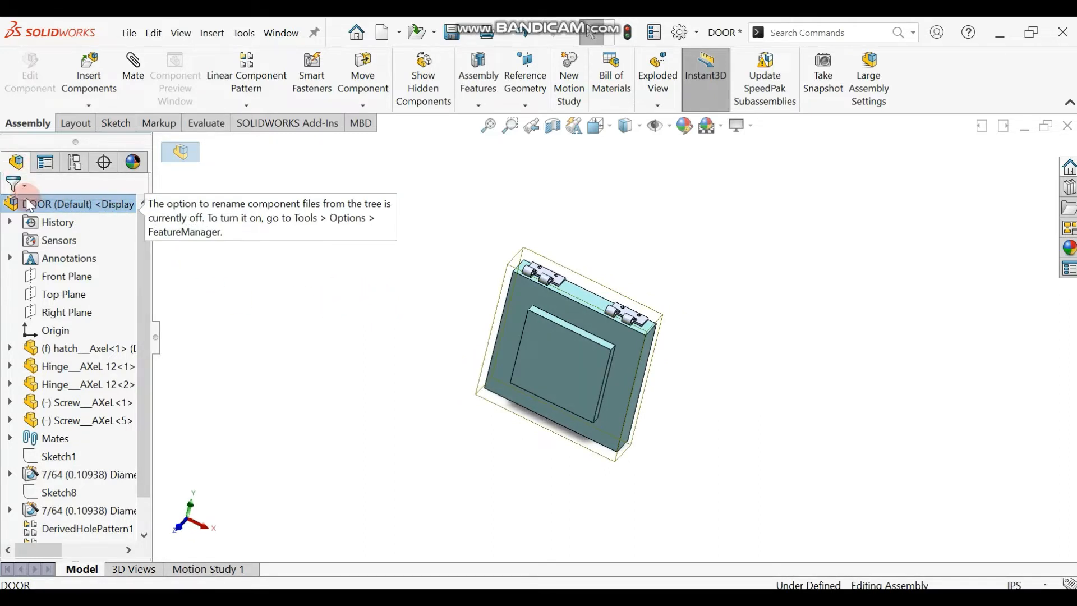
{"action": "right_click", "coordinate": [60, 205]}
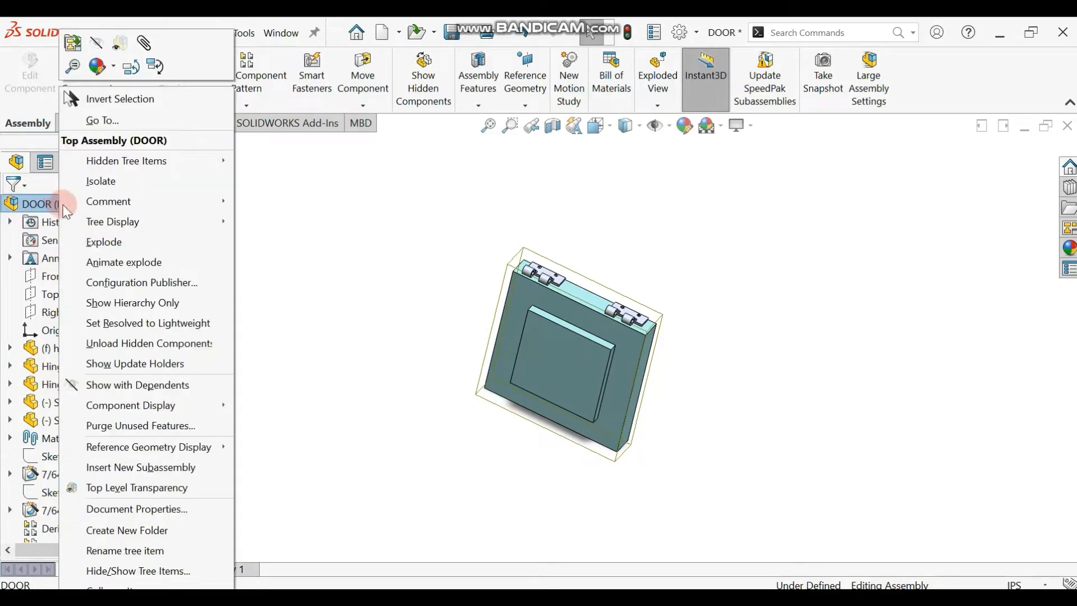
{"action": "left_click", "coordinate": [127, 261]}
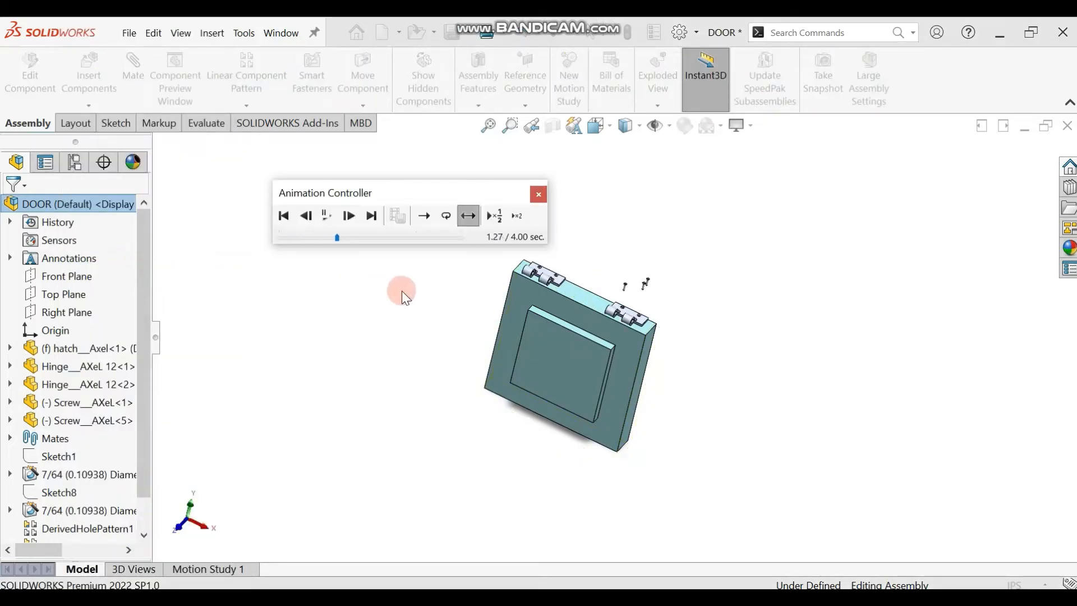
{"action": "left_click_drag", "start_coordinate": [426, 185], "coordinate": [382, 164]}
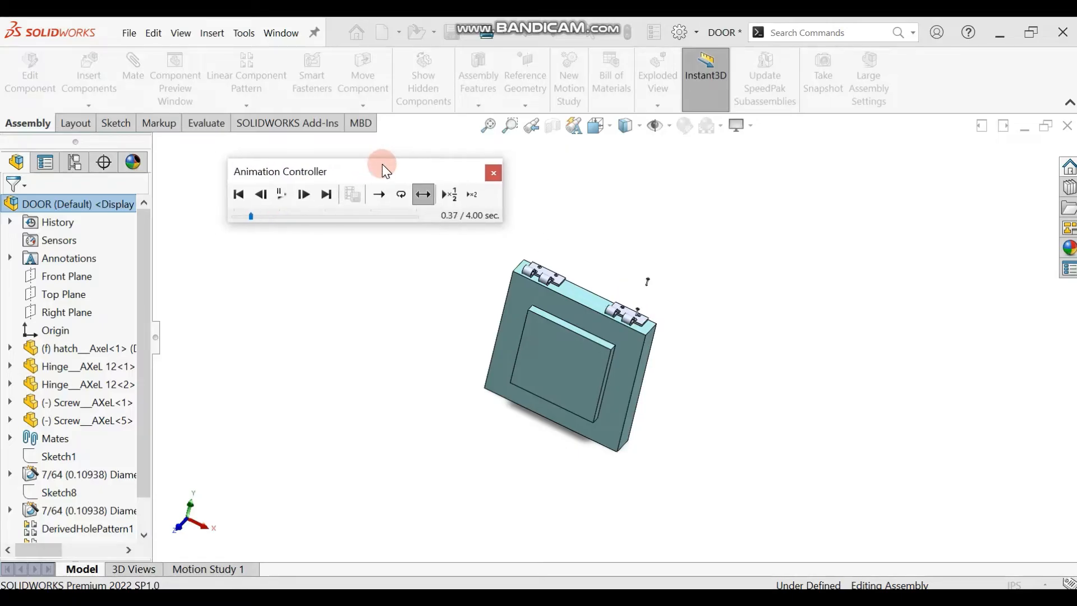
{"action": "left_click", "coordinate": [423, 194]}
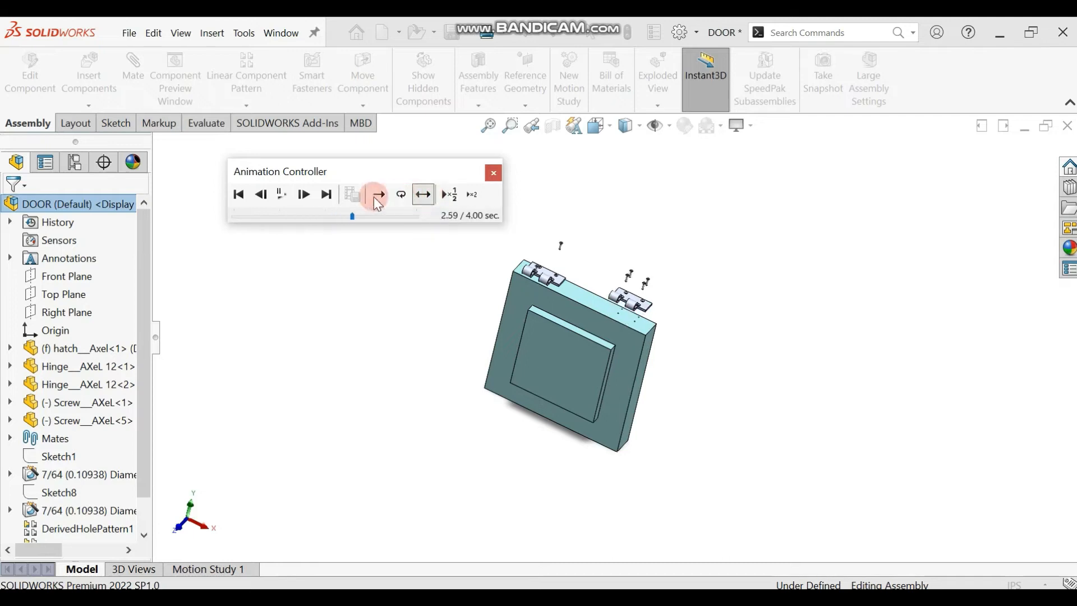
{"action": "left_click", "coordinate": [282, 194]}
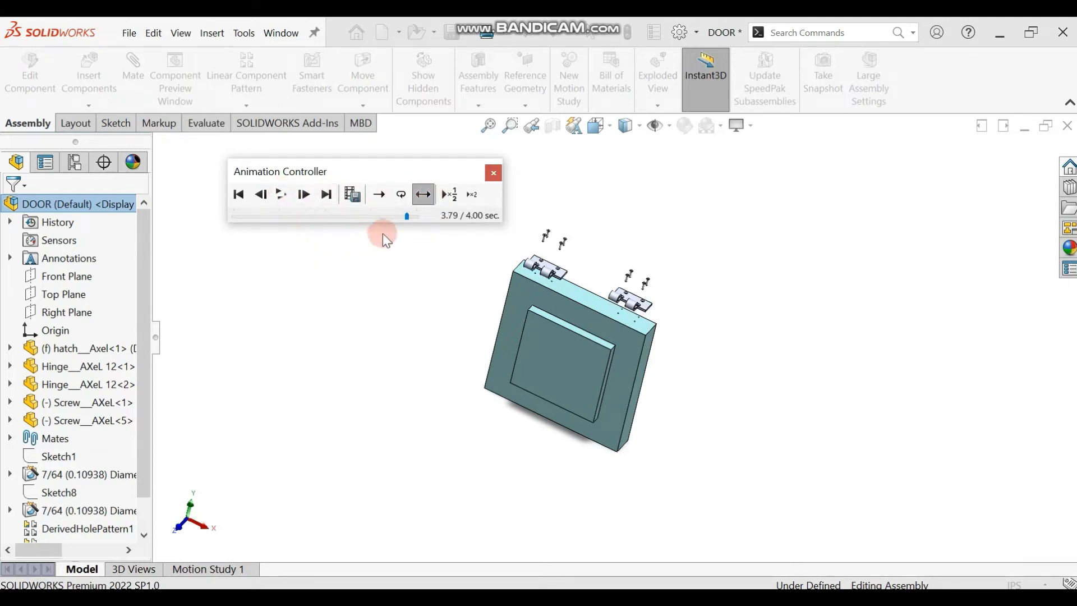
{"action": "left_click", "coordinate": [283, 195]}
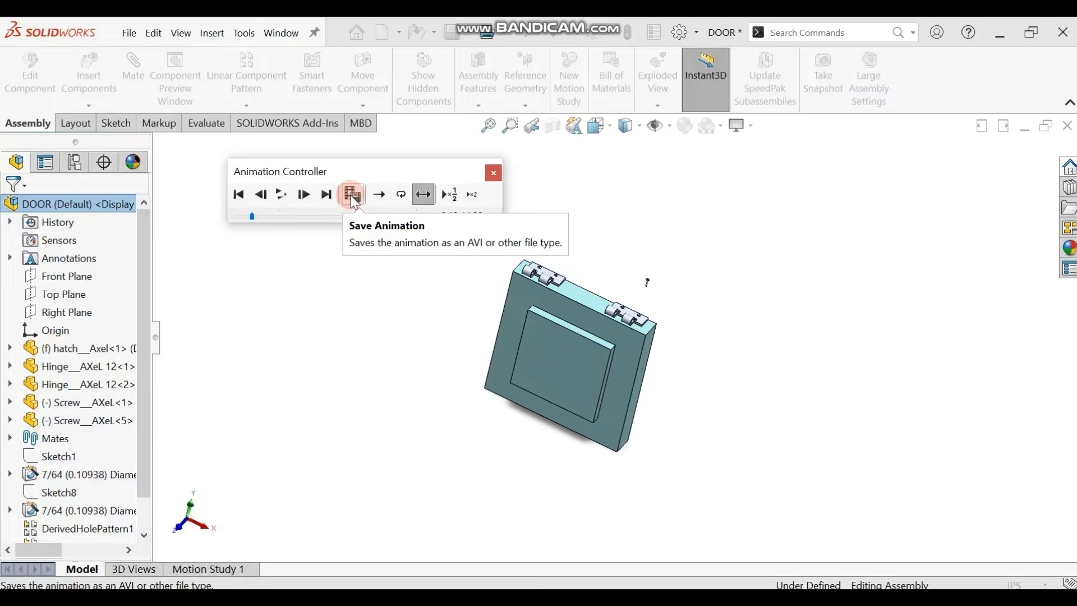
- Save the explode animation as the Microsoft AVI file "DOOR anmation" in the Practice 1 folder, replacing the existing file
{"action": "left_click", "coordinate": [352, 197]}
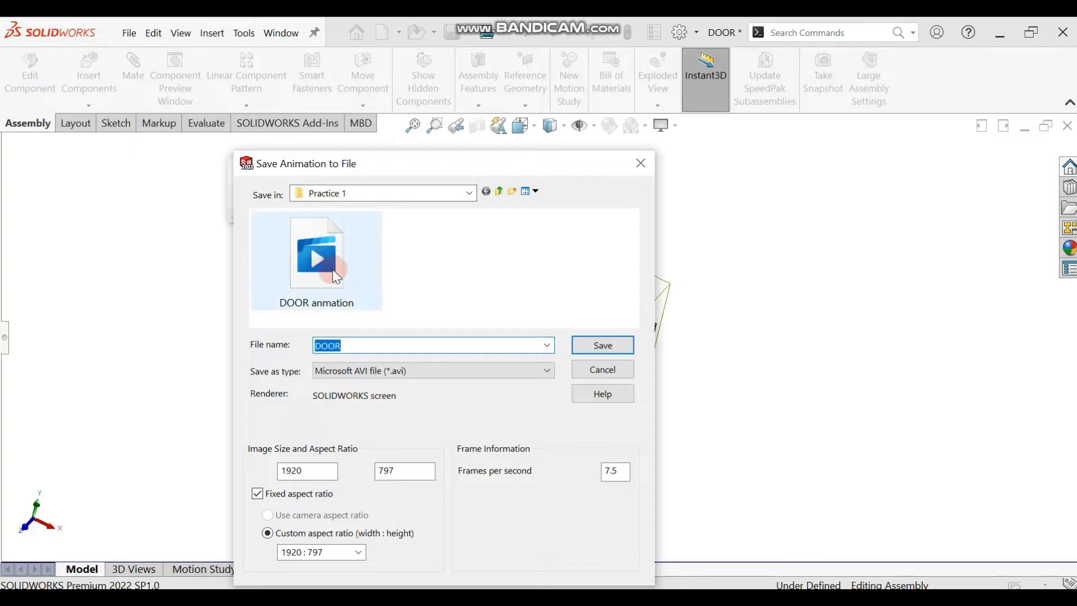
{"action": "left_click", "coordinate": [348, 286]}
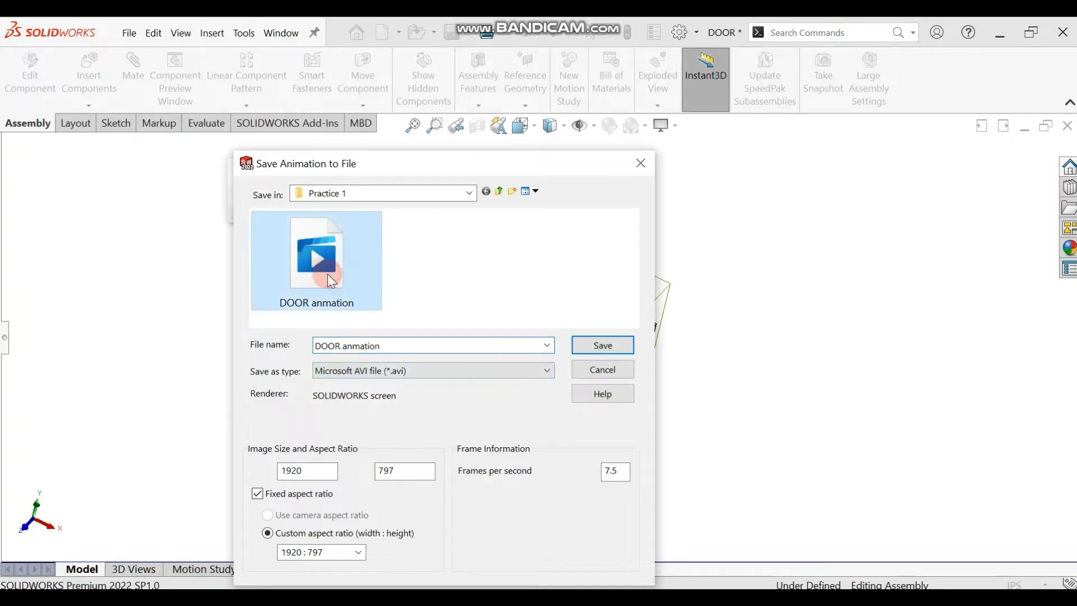
{"action": "left_click", "coordinate": [377, 371]}
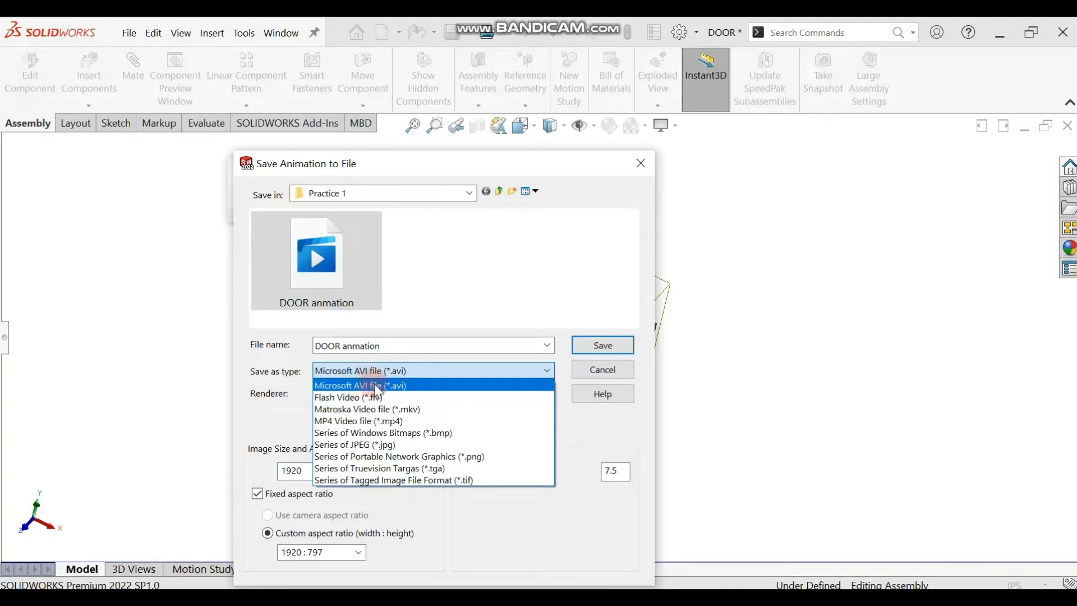
{"action": "left_click", "coordinate": [369, 386]}
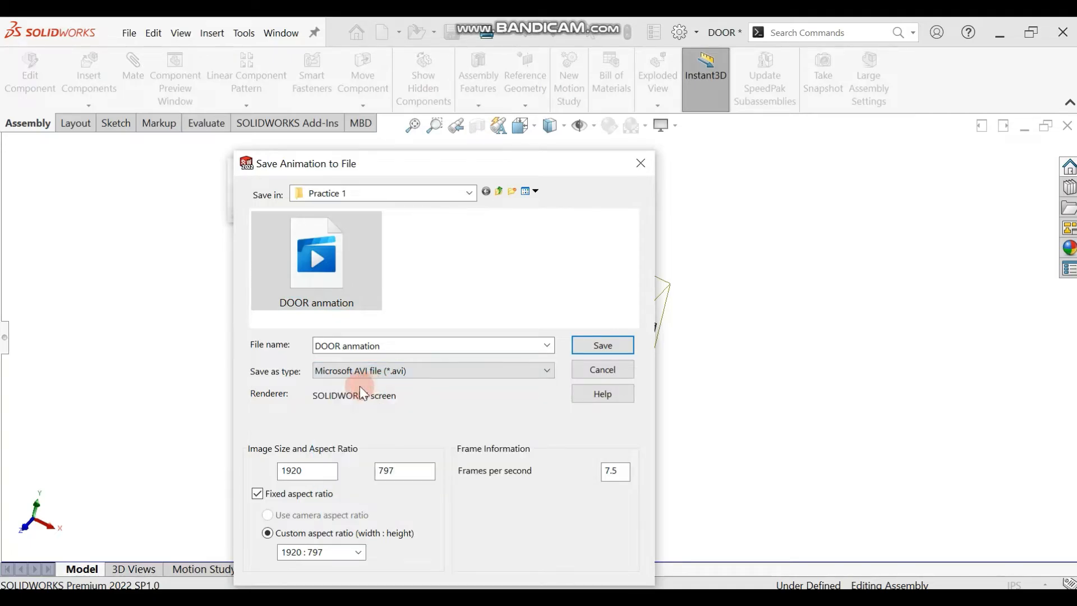
{"action": "left_click", "coordinate": [335, 370]}
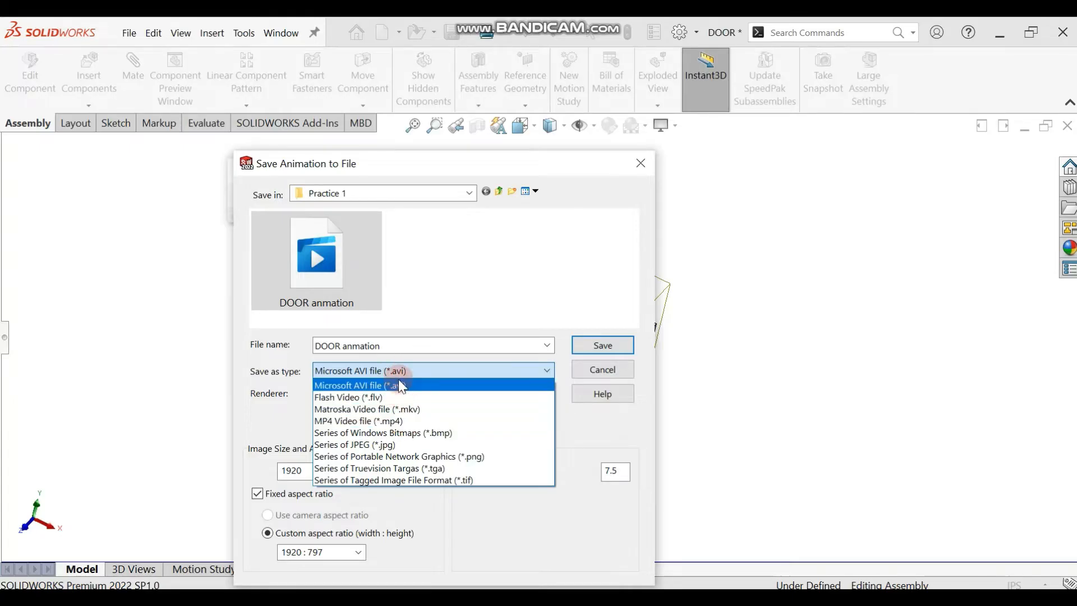
{"action": "left_click", "coordinate": [415, 385]}
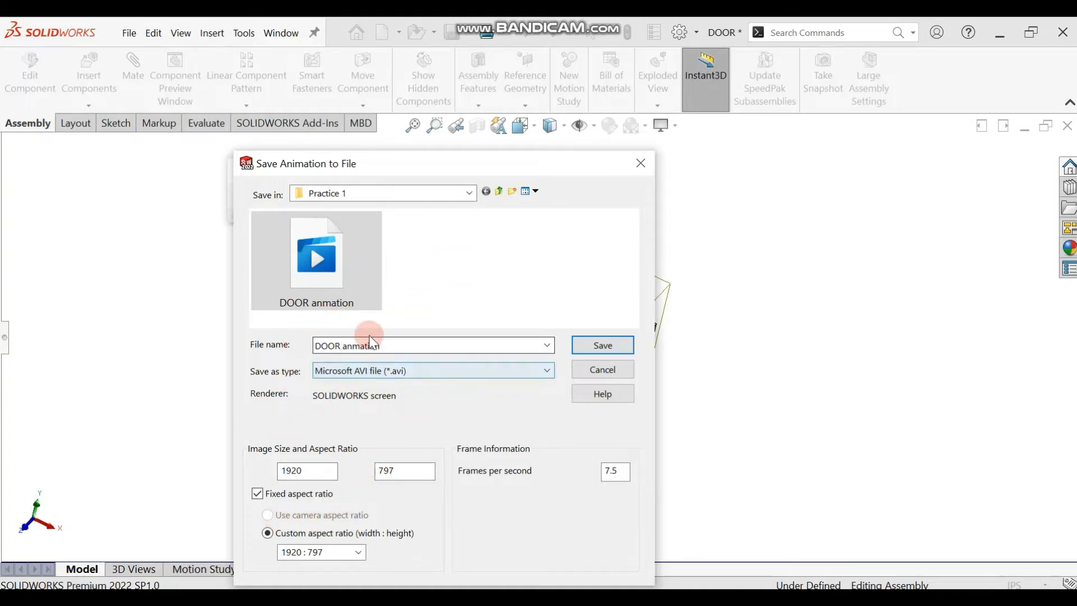
{"action": "left_click", "coordinate": [428, 192]}
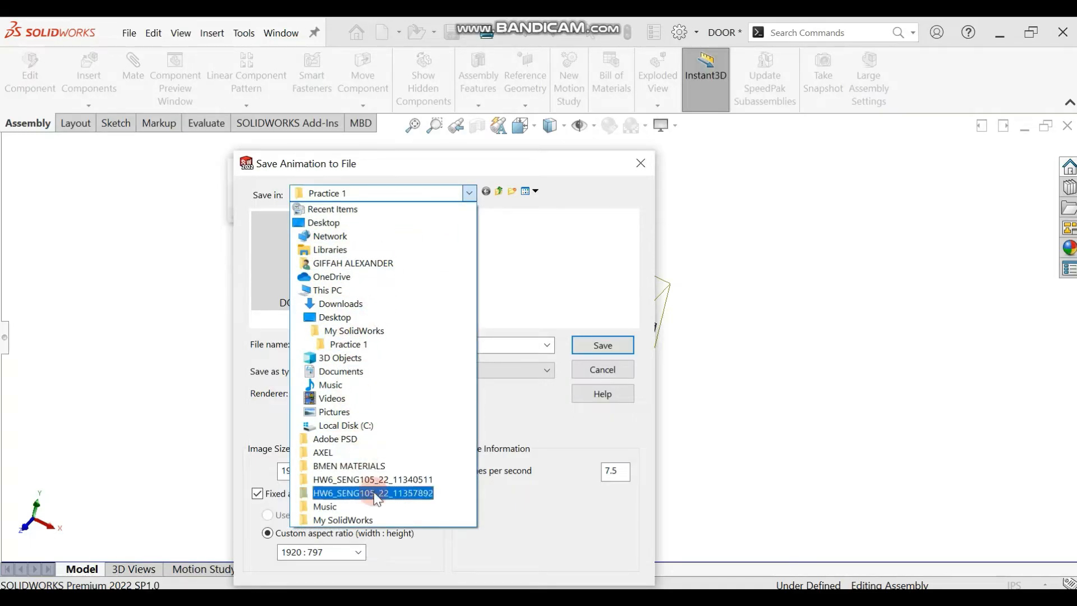
{"action": "left_click", "coordinate": [507, 247]}
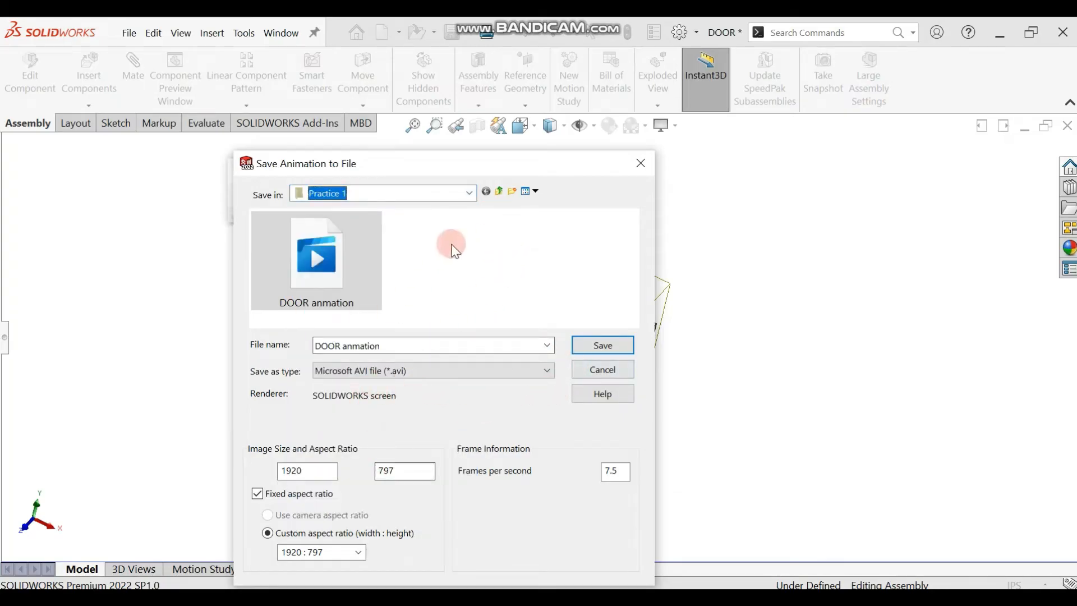
{"action": "left_click", "coordinate": [613, 346]}
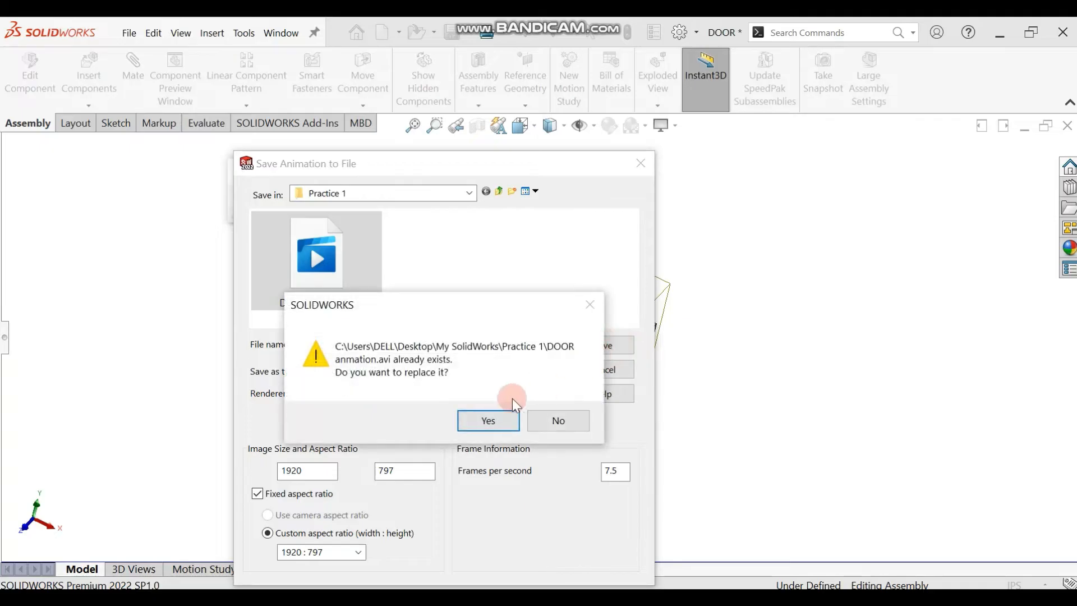
{"action": "left_click", "coordinate": [513, 423]}
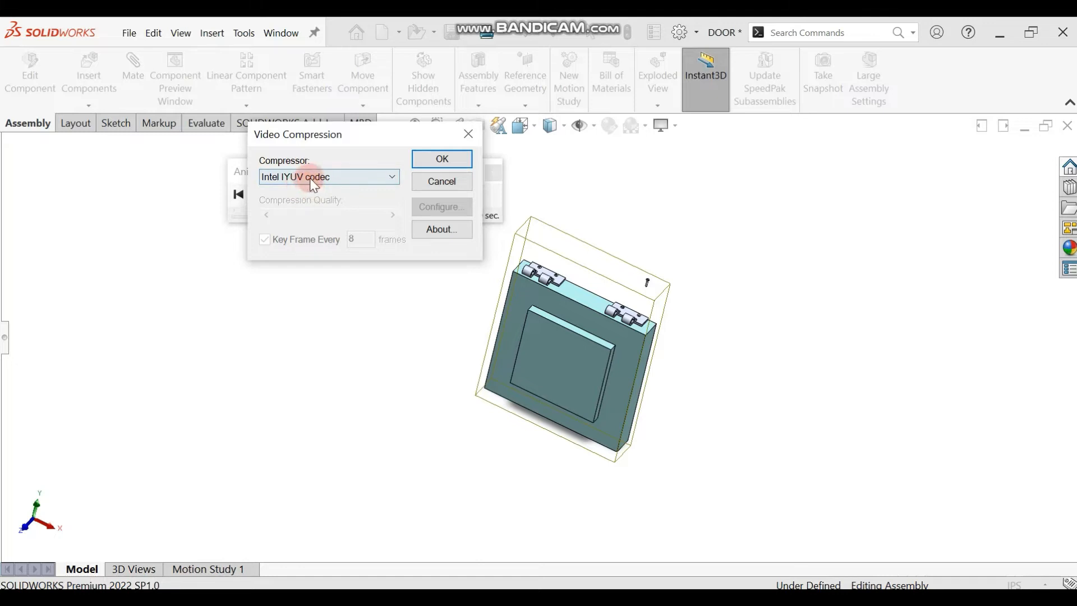
- Set the video compressor to Microsoft Video 1 with the key frame interval turned off and start recording the animation
{"action": "left_click", "coordinate": [312, 176]}
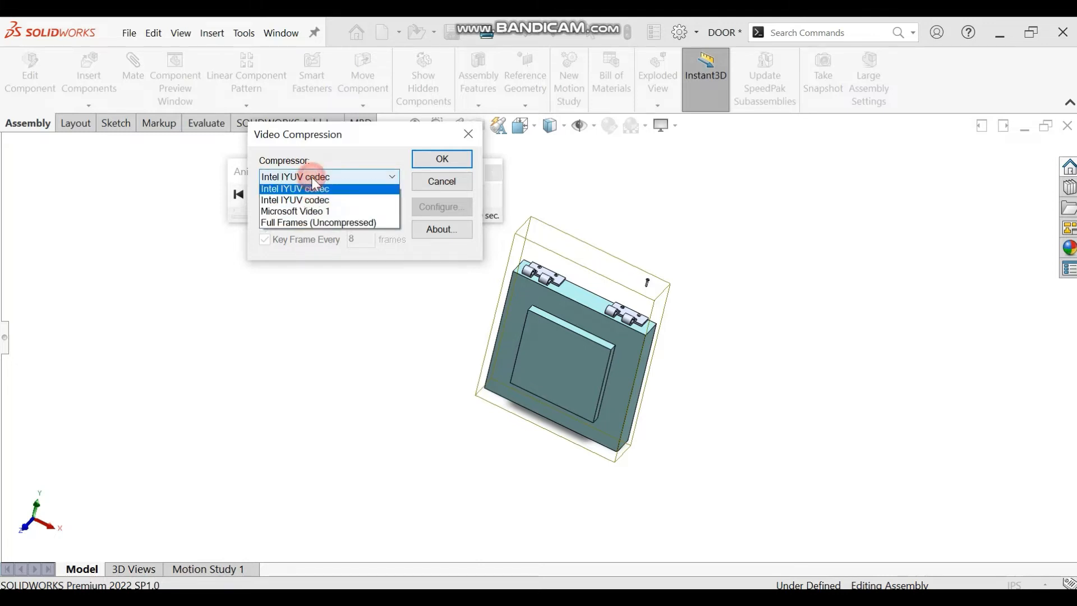
{"action": "left_click", "coordinate": [324, 219]}
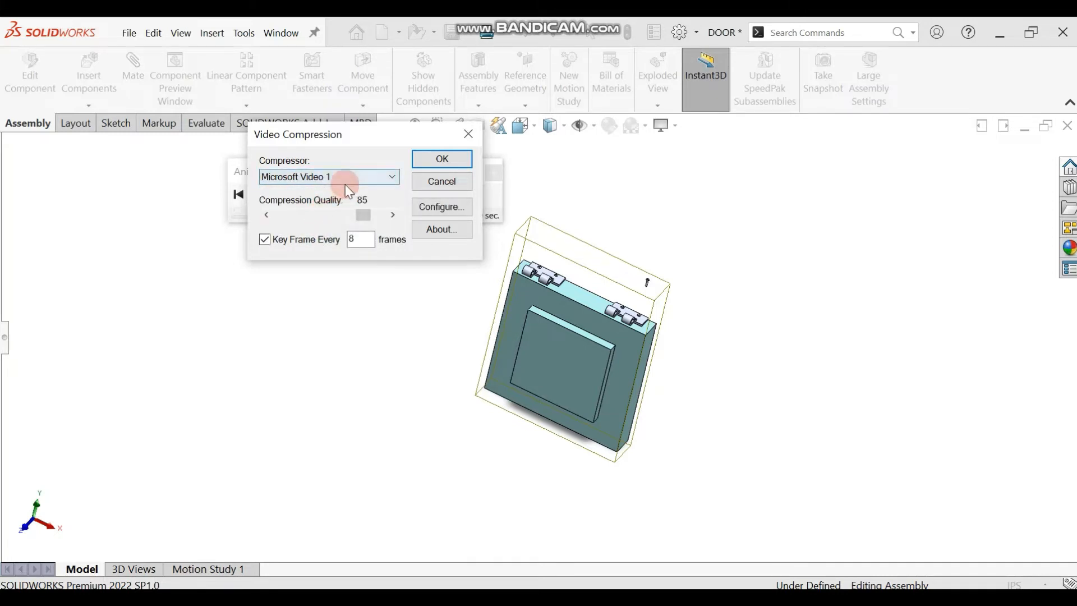
{"action": "left_click", "coordinate": [264, 240]}
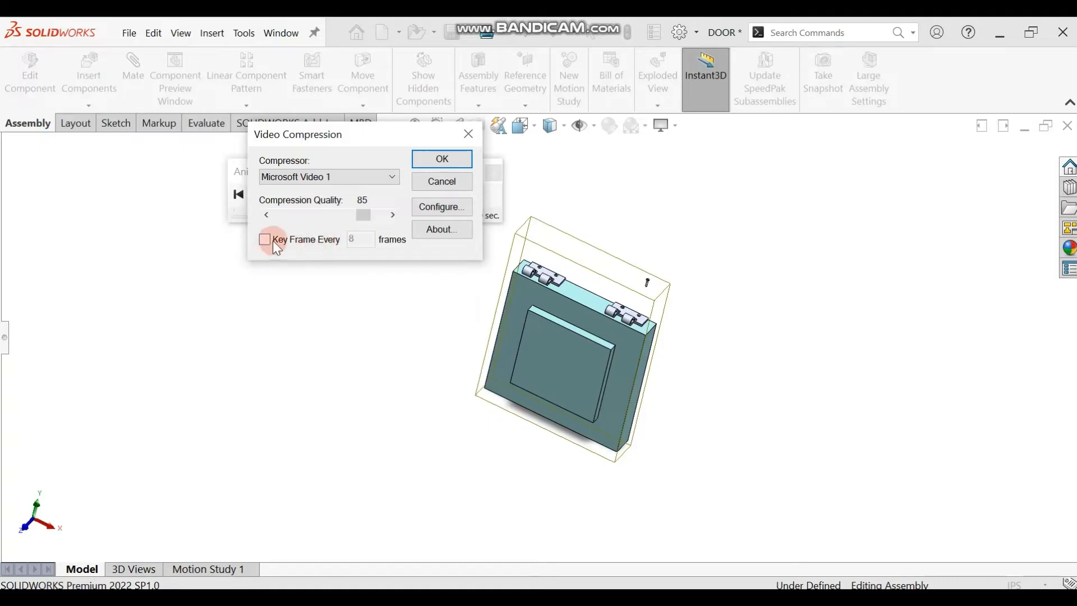
{"action": "left_click", "coordinate": [459, 164]}
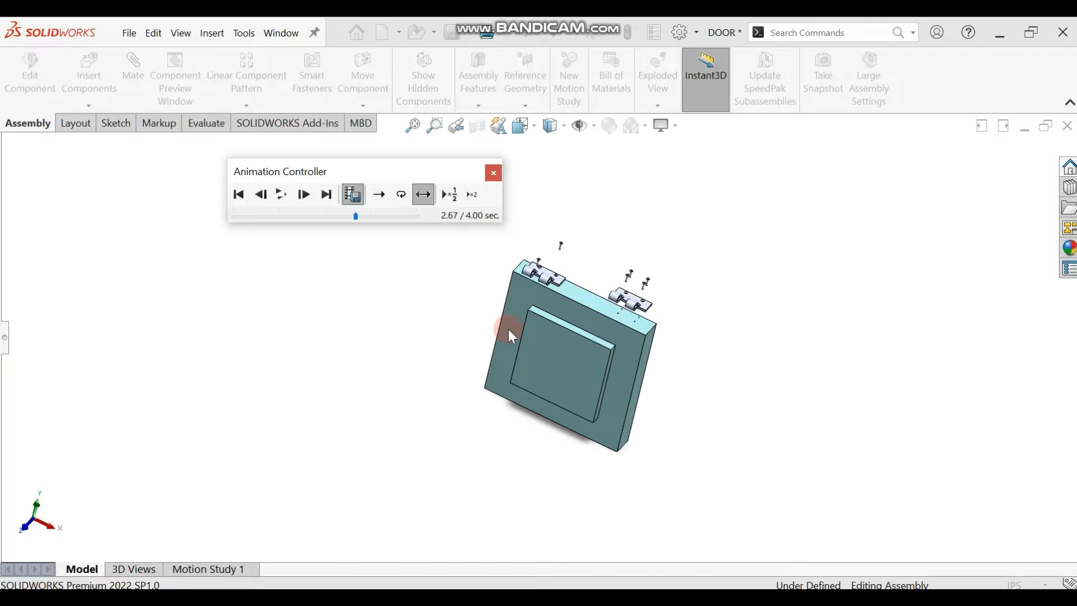
- End the animation playback, close the Animation Controller and open the saved animation video from the Practice 1 folder
{"action": "left_click", "coordinate": [280, 200]}
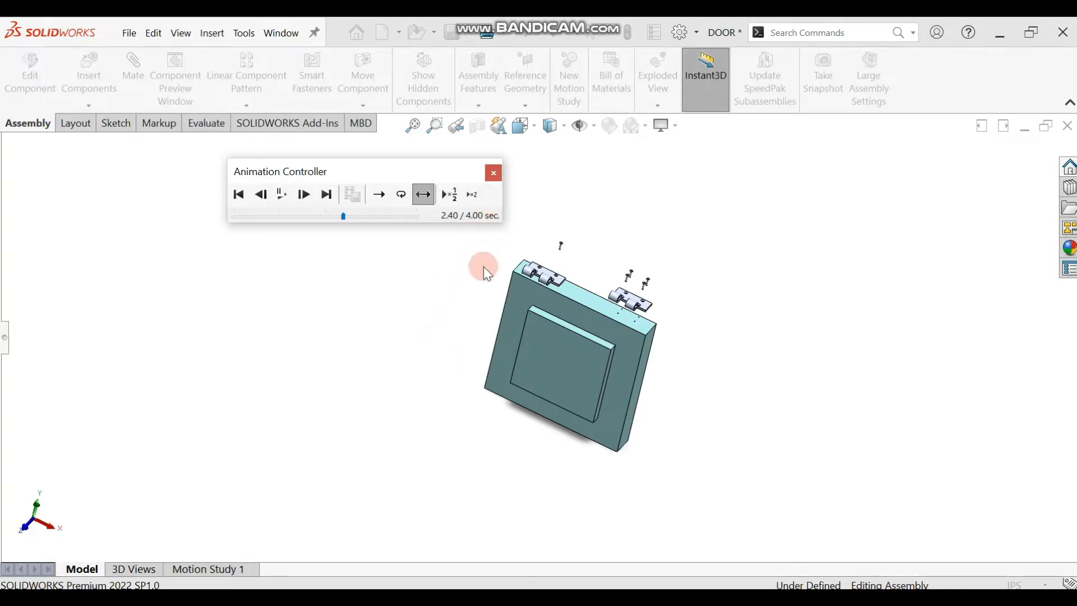
{"action": "left_click", "coordinate": [493, 173]}
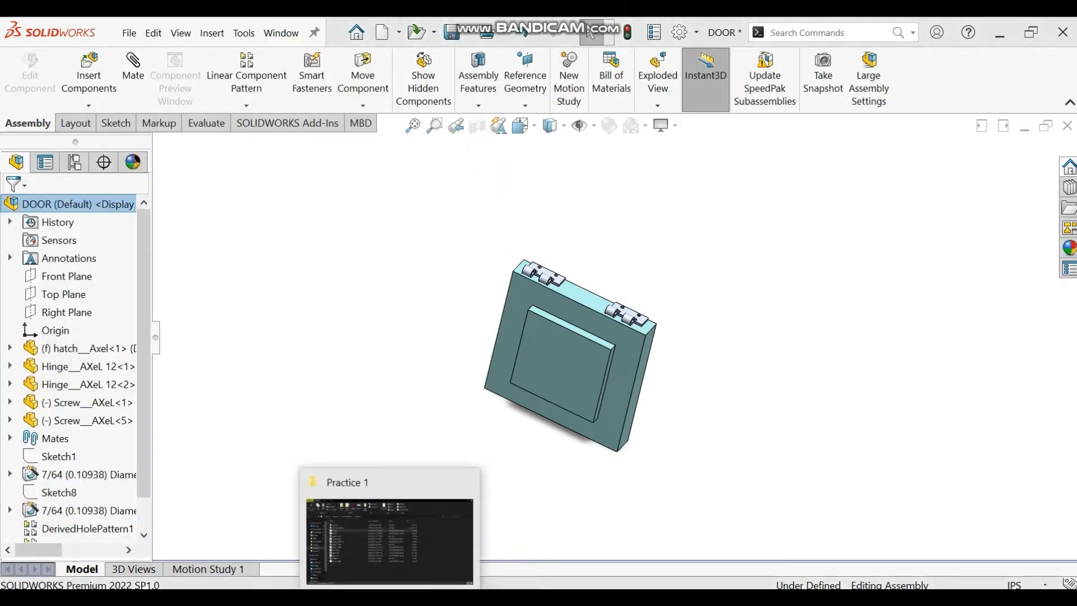
{"action": "left_click", "coordinate": [415, 521]}
{"action": "double_click", "coordinate": [212, 221]}
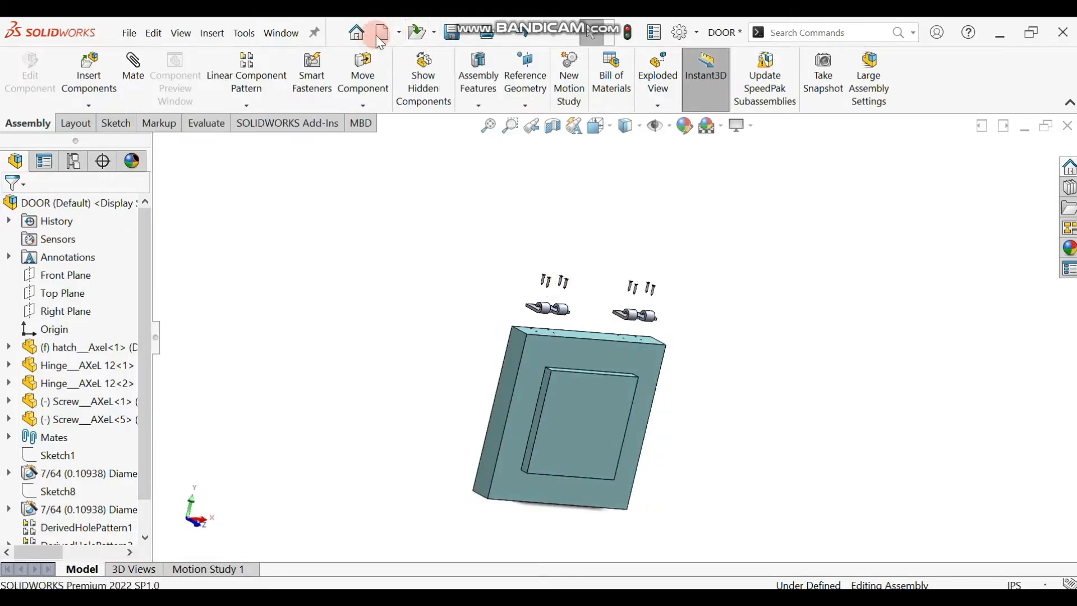
- Create a new A (ANSI) Landscape drawing from the DOOR assembly without opening the existing drawing, and dismiss the view palette
{"action": "left_click", "coordinate": [398, 32]}
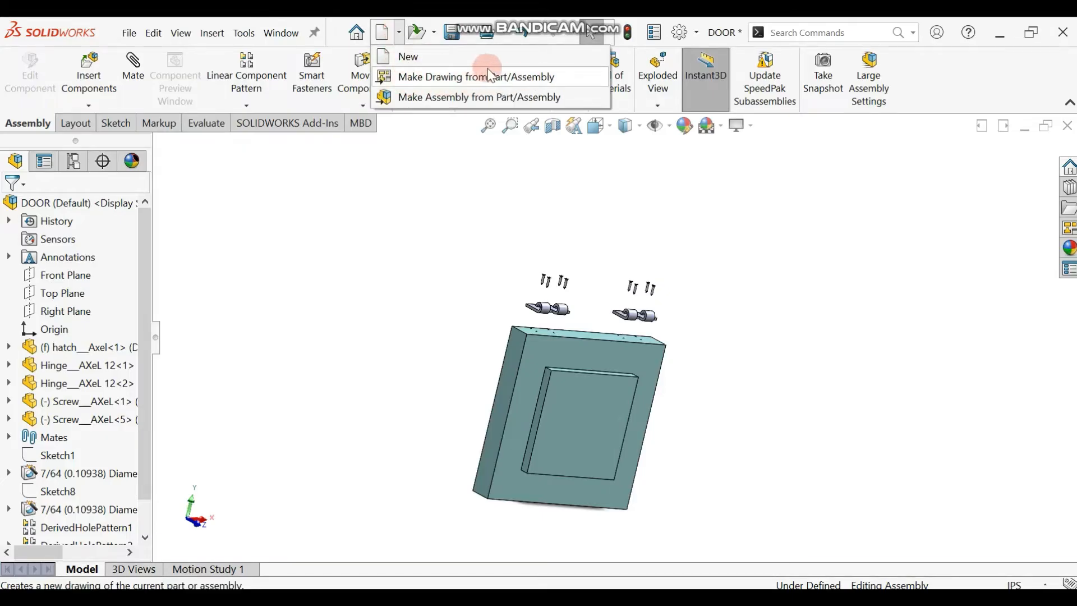
{"action": "left_click", "coordinate": [502, 78]}
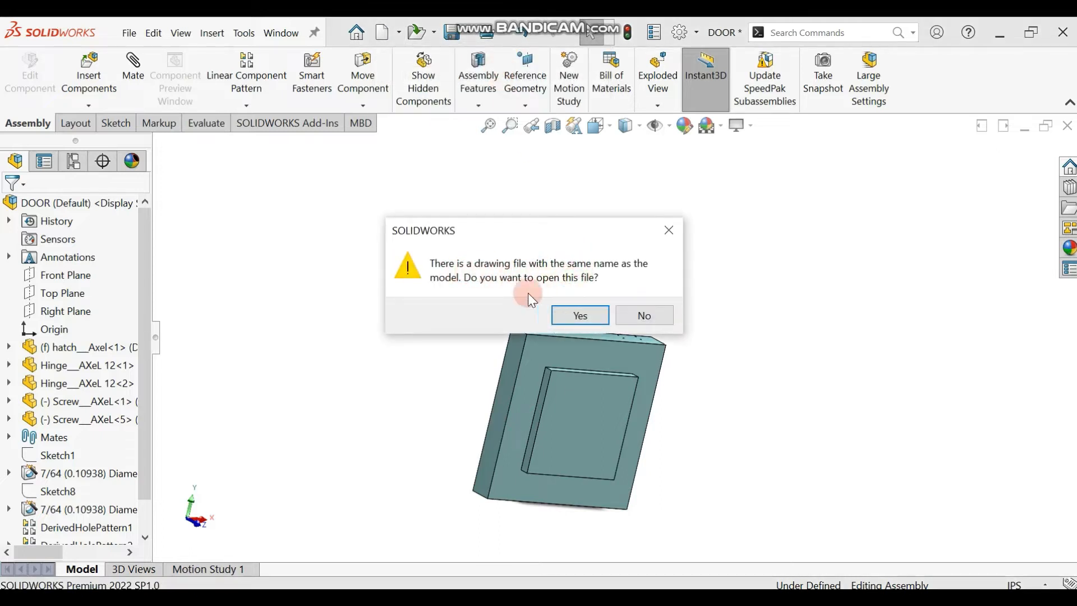
{"action": "left_click", "coordinate": [640, 316]}
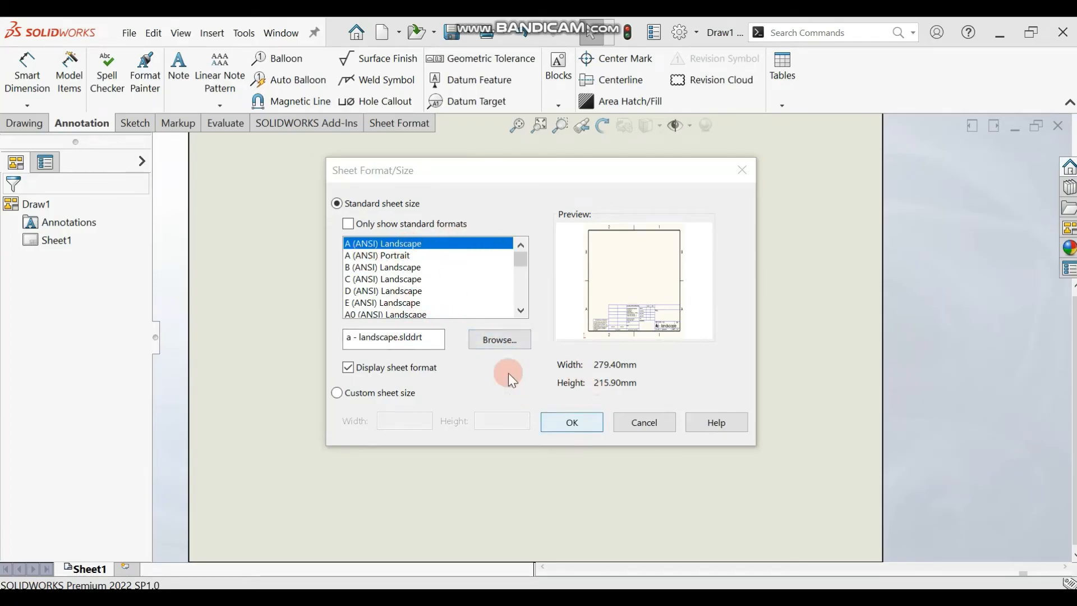
{"action": "left_click", "coordinate": [583, 423]}
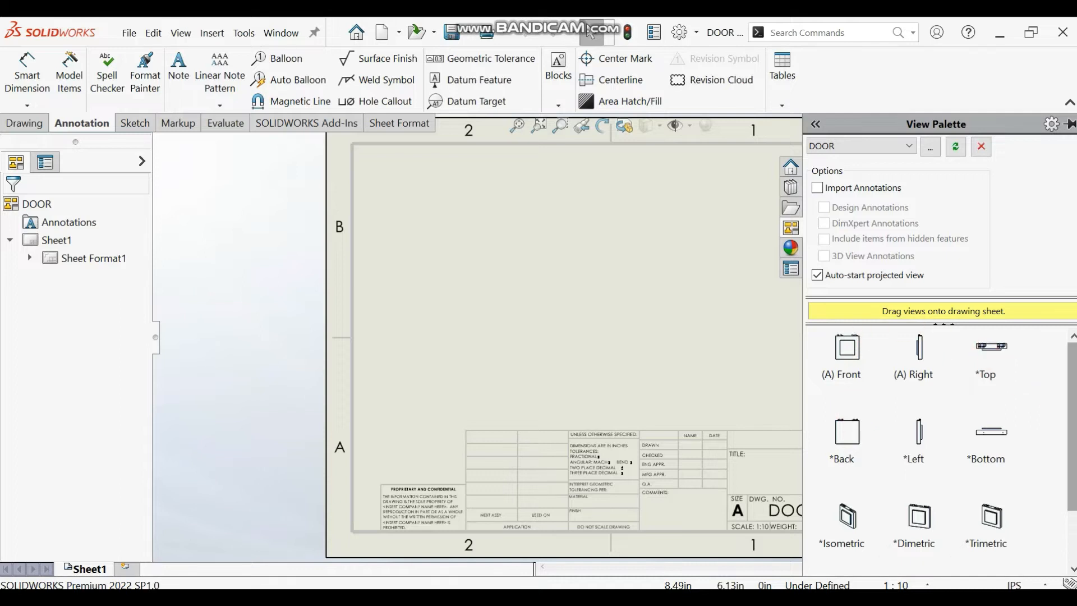
{"action": "left_click_drag", "start_coordinate": [1073, 407], "coordinate": [1044, 348]}
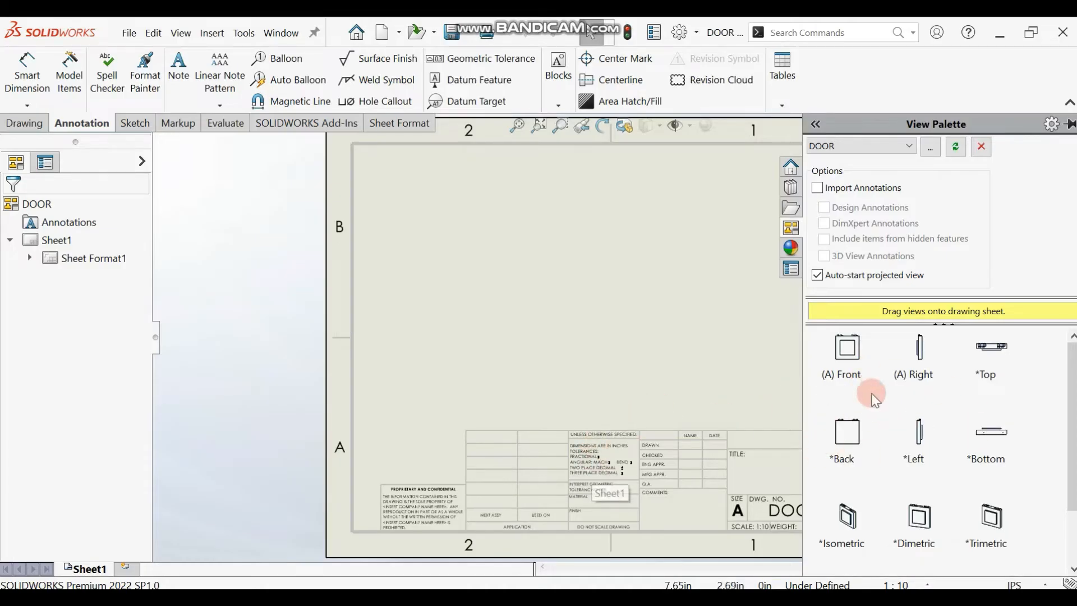
{"action": "left_click", "coordinate": [712, 193]}
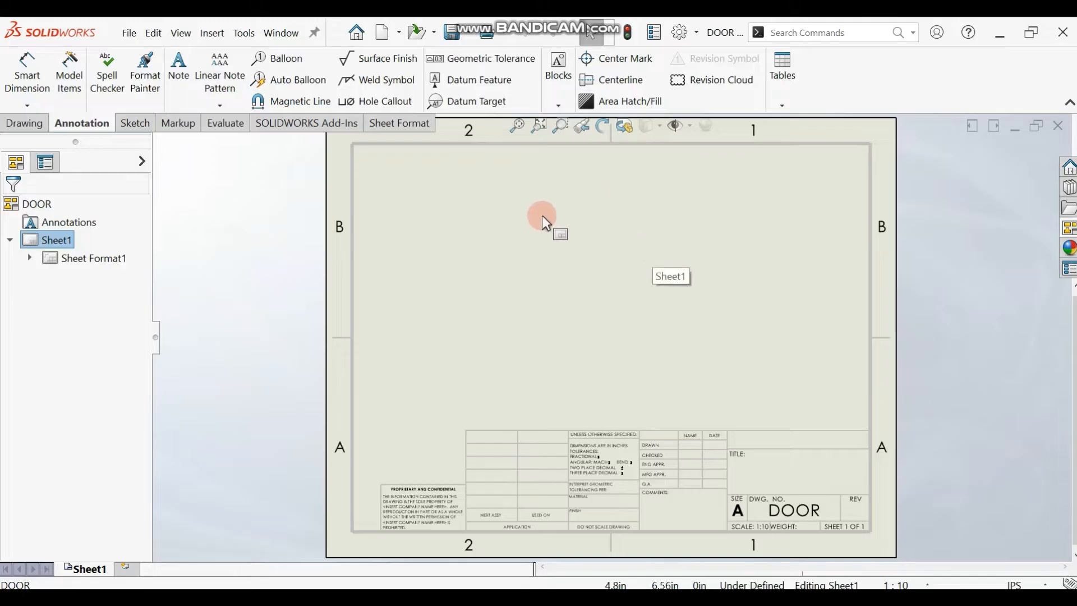
- Edit the sheet format and delete the proprietary, application and tolerance blocks beside the DRAWN/CHECKED table
{"action": "left_click_drag", "start_coordinate": [739, 396], "coordinate": [662, 310]}
{"action": "left_click_drag", "start_coordinate": [698, 340], "coordinate": [696, 334]}
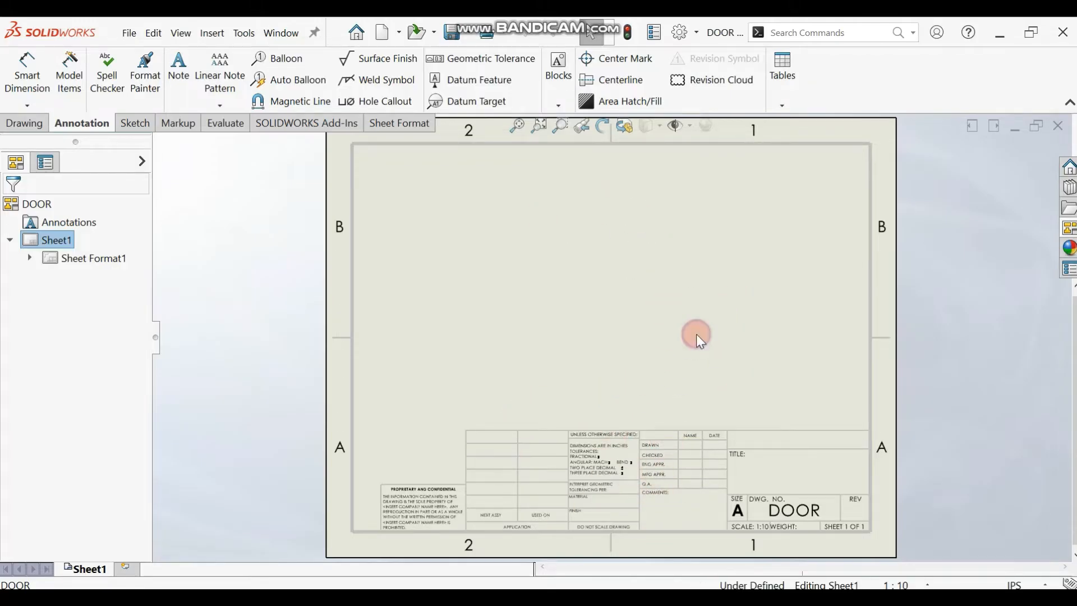
{"action": "right_click", "coordinate": [696, 334]}
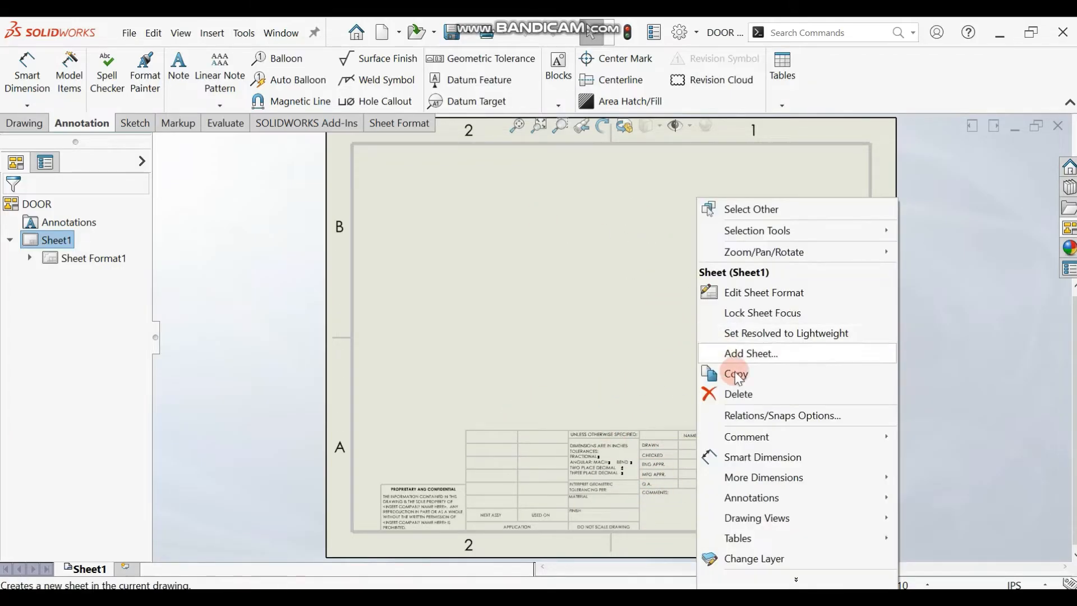
{"action": "left_click", "coordinate": [747, 293]}
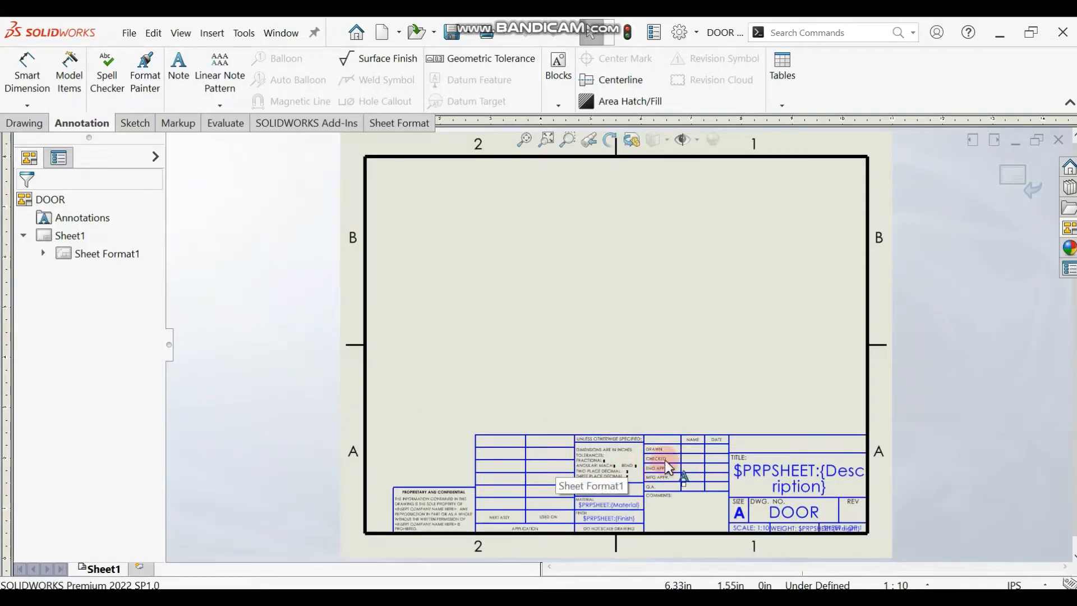
{"action": "scroll", "coordinate": [668, 446], "scroll_direction": "down", "scroll_amount": 5}
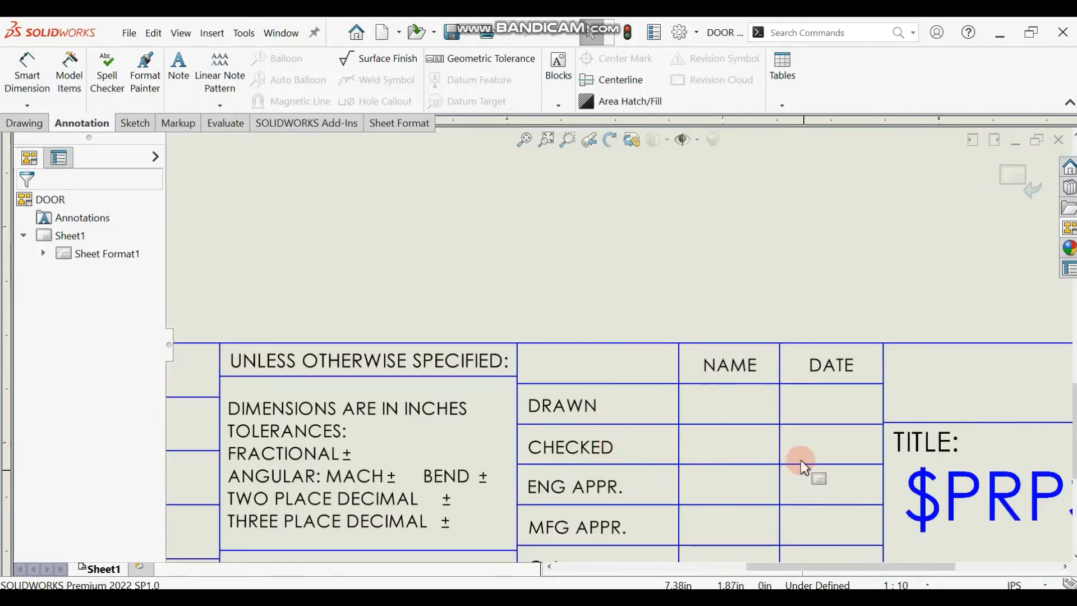
{"action": "scroll", "coordinate": [800, 460], "scroll_direction": "up", "scroll_amount": 5}
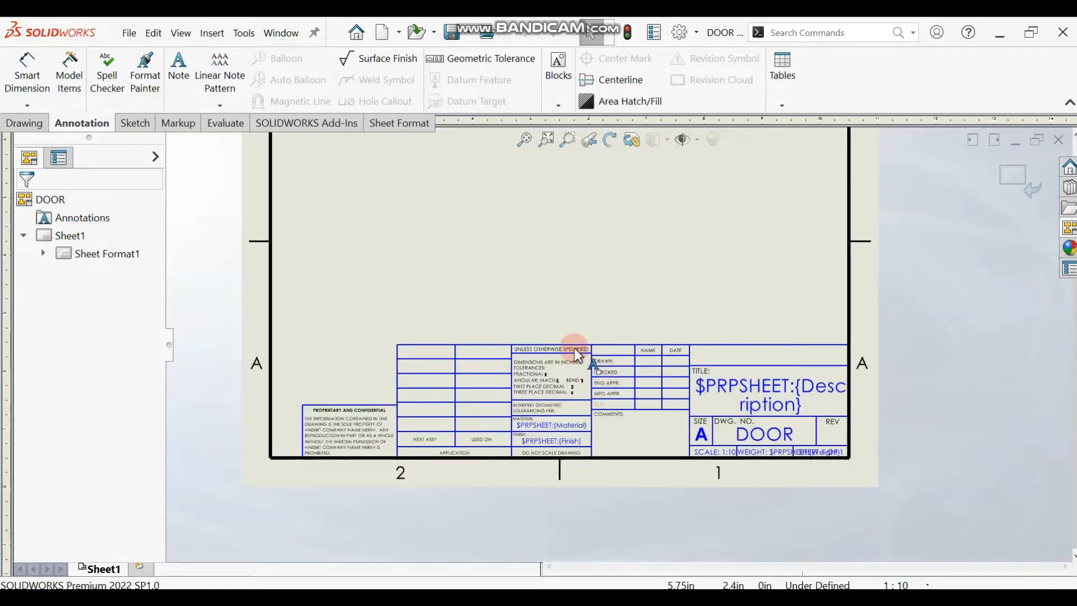
{"action": "left_click_drag", "start_coordinate": [284, 291], "coordinate": [590, 461]}
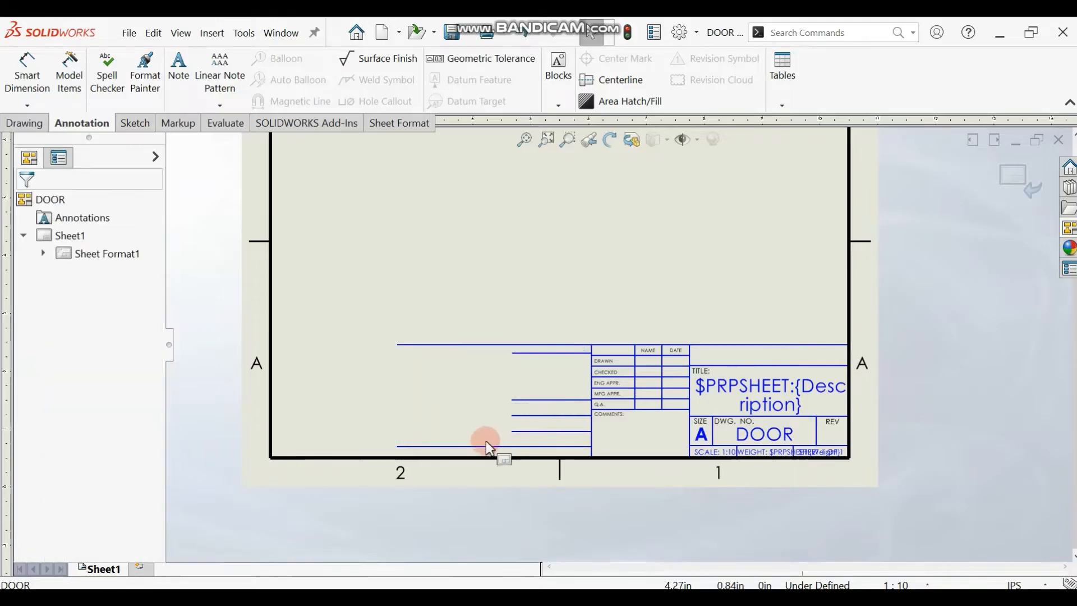
- Shorten the title block's top line to the corner of the DRAWN/CHECKED table and delete the five leftover horizontal lines beside it
{"action": "left_click_drag", "start_coordinate": [397, 345], "coordinate": [591, 344]}
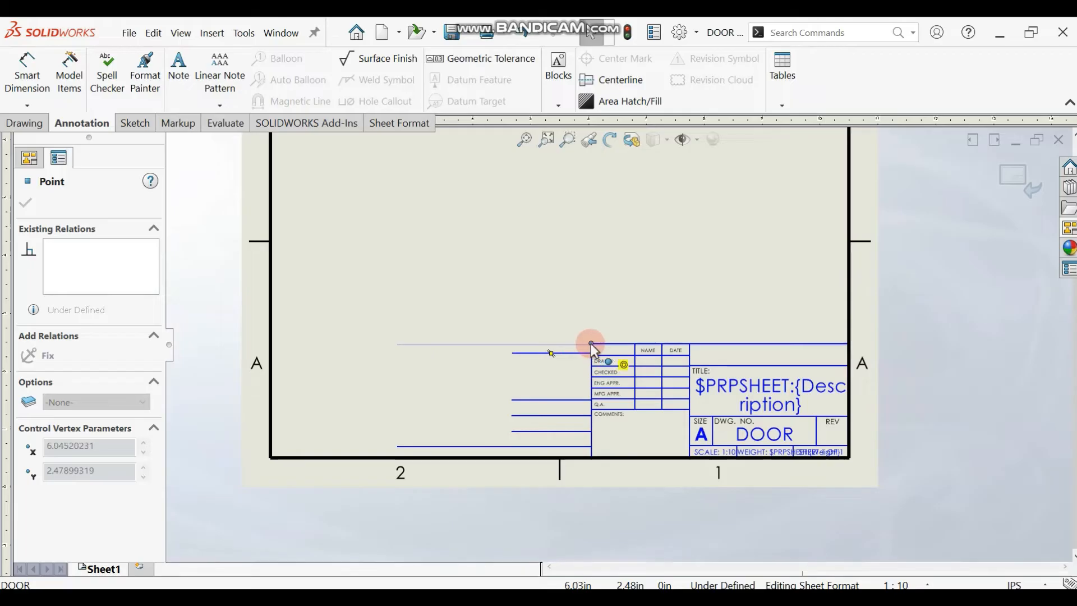
{"action": "left_click", "coordinate": [573, 353]}
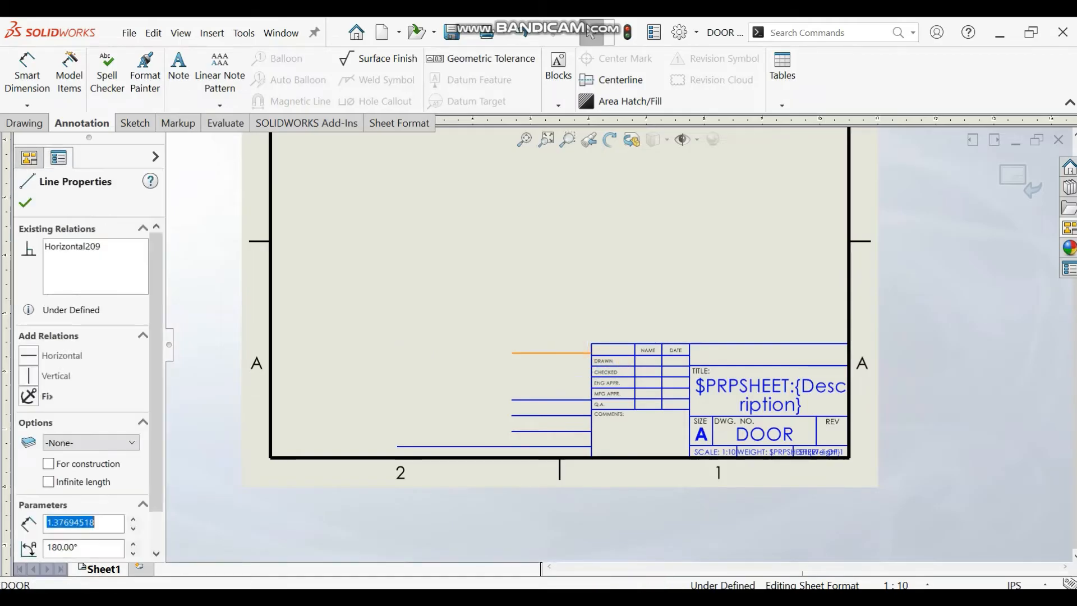
{"action": "left_click", "coordinate": [568, 400]}
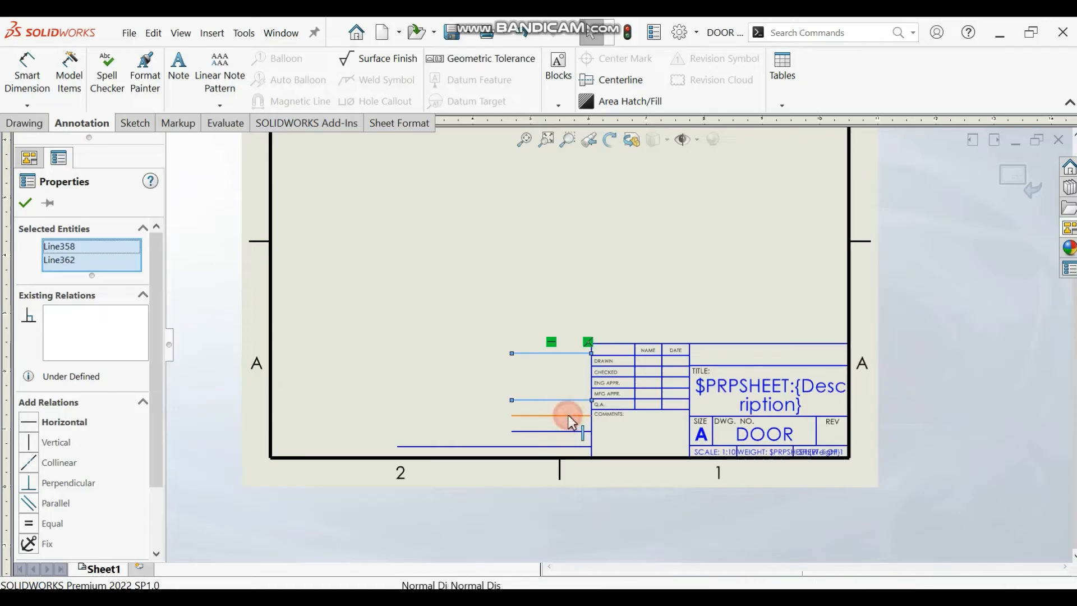
{"action": "left_click", "coordinate": [568, 432], "text": "ctrl"}
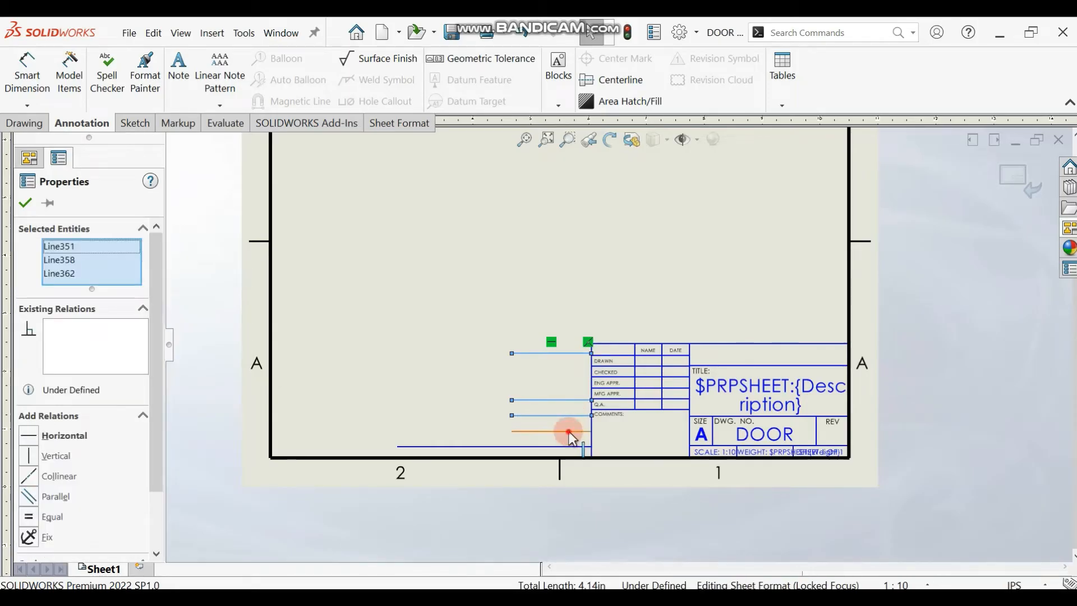
{"action": "left_click", "coordinate": [561, 446], "text": "ctrl"}
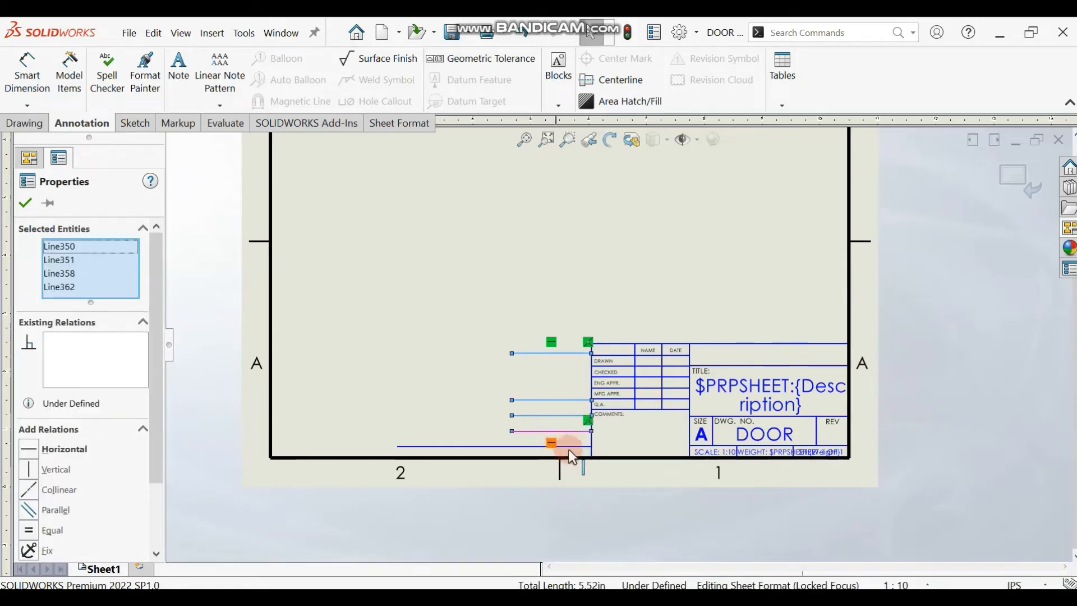
{"action": "left_click", "coordinate": [569, 447], "text": "ctrl"}
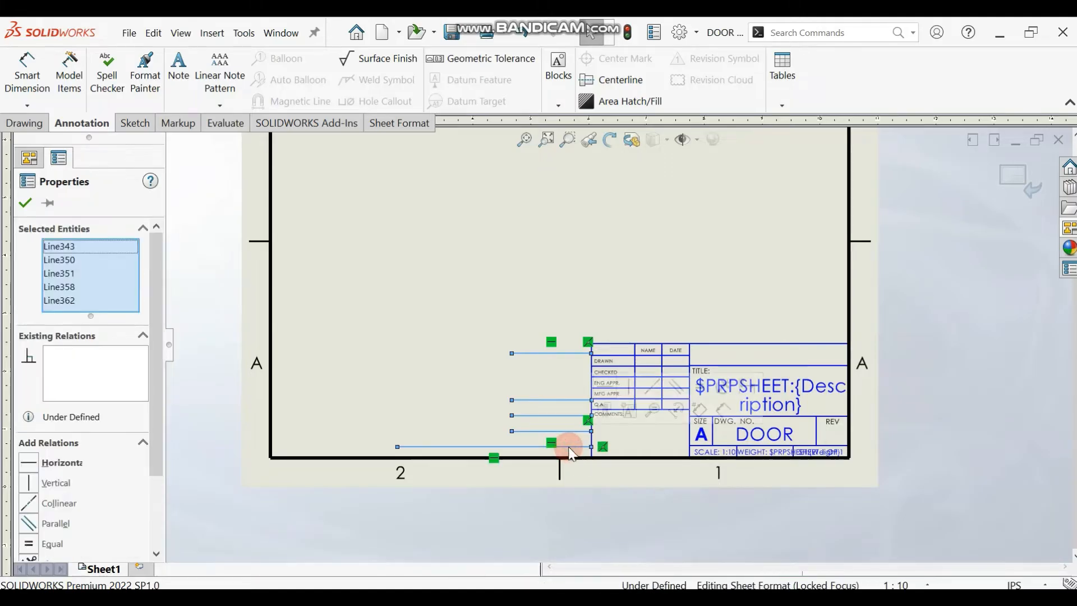
{"action": "key", "text": "Delete"}
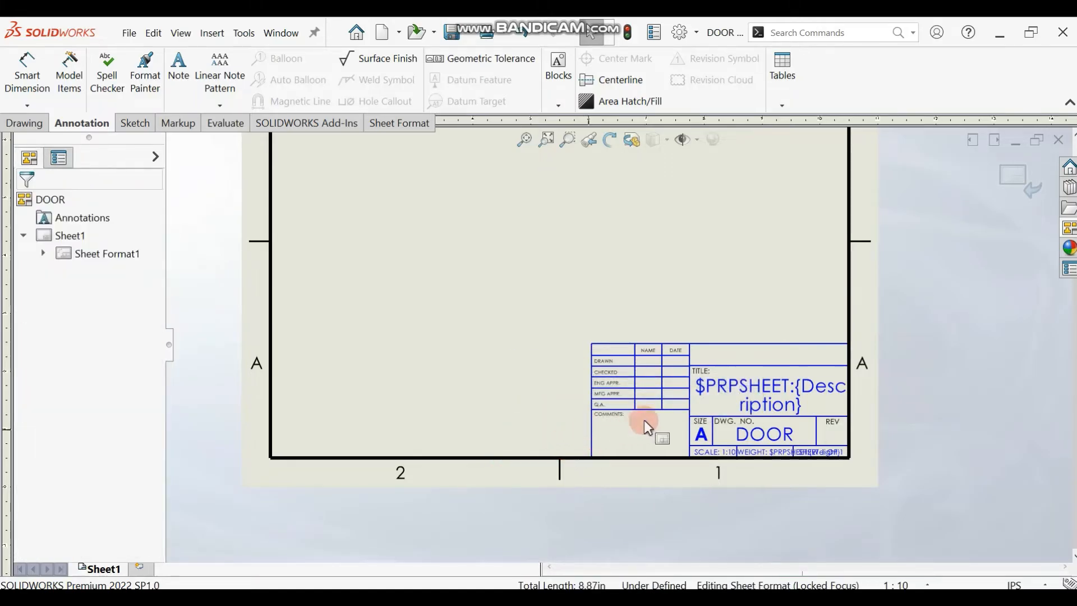
- Set the company name note above the title block's TITLE field to UG_SENG105_2023
{"action": "scroll", "coordinate": [799, 365], "scroll_direction": "down", "scroll_amount": 3}
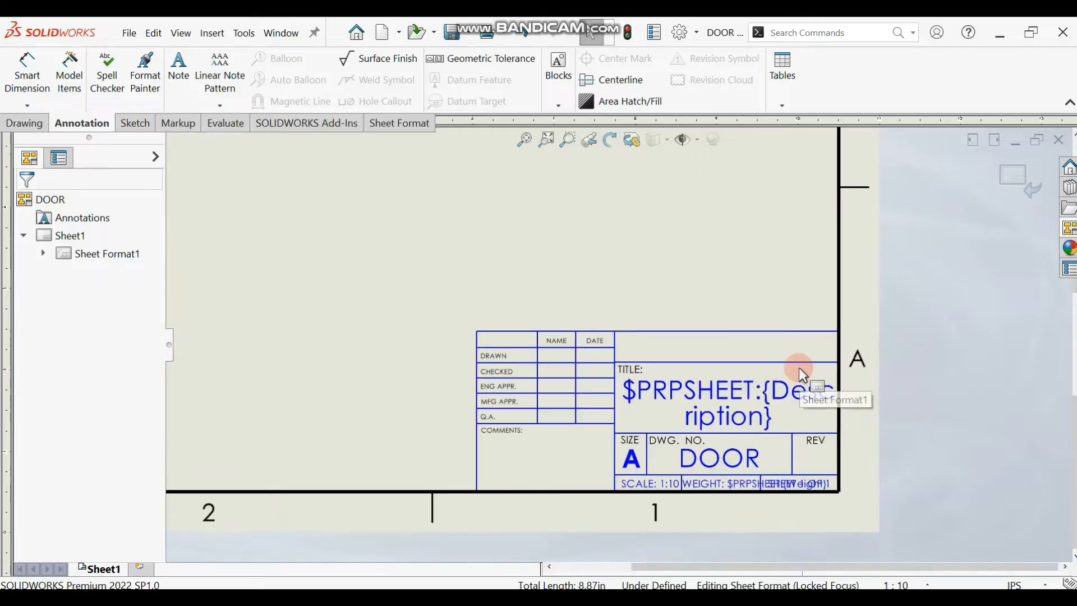
{"action": "scroll", "coordinate": [586, 376], "scroll_direction": "up", "scroll_amount": 4}
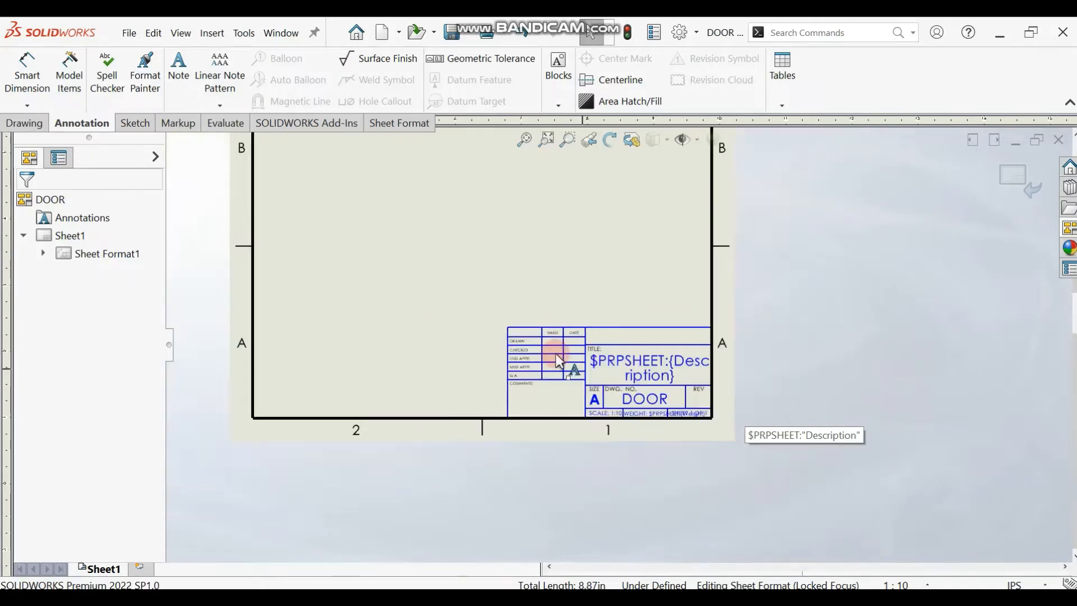
{"action": "scroll", "coordinate": [571, 292], "scroll_direction": "down", "scroll_amount": 2}
{"action": "scroll", "coordinate": [640, 359], "scroll_direction": "down", "scroll_amount": 4}
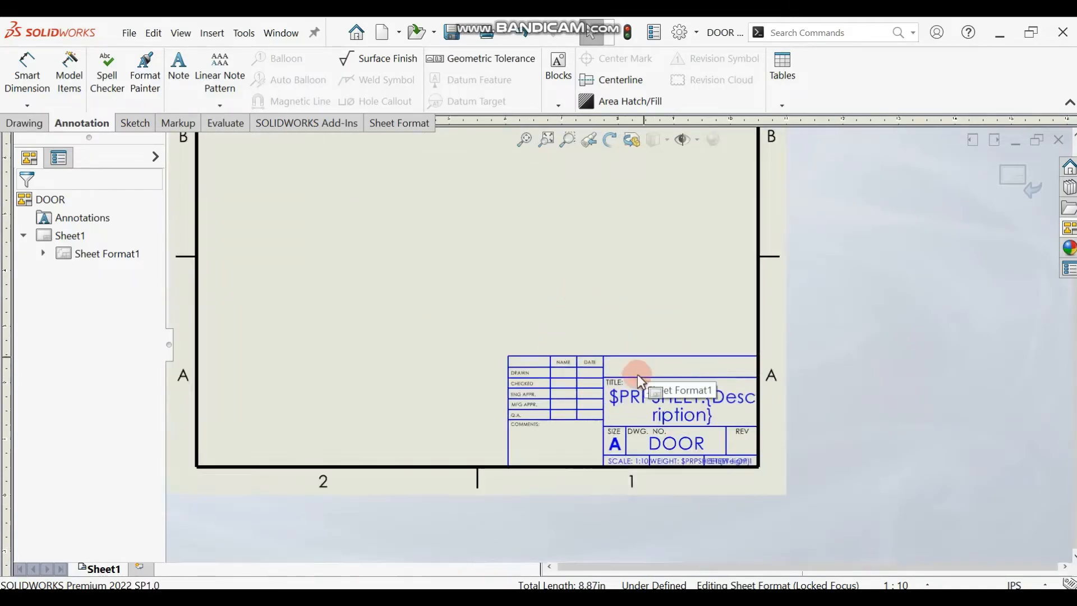
{"action": "scroll", "coordinate": [624, 366], "scroll_direction": "down", "scroll_amount": 2}
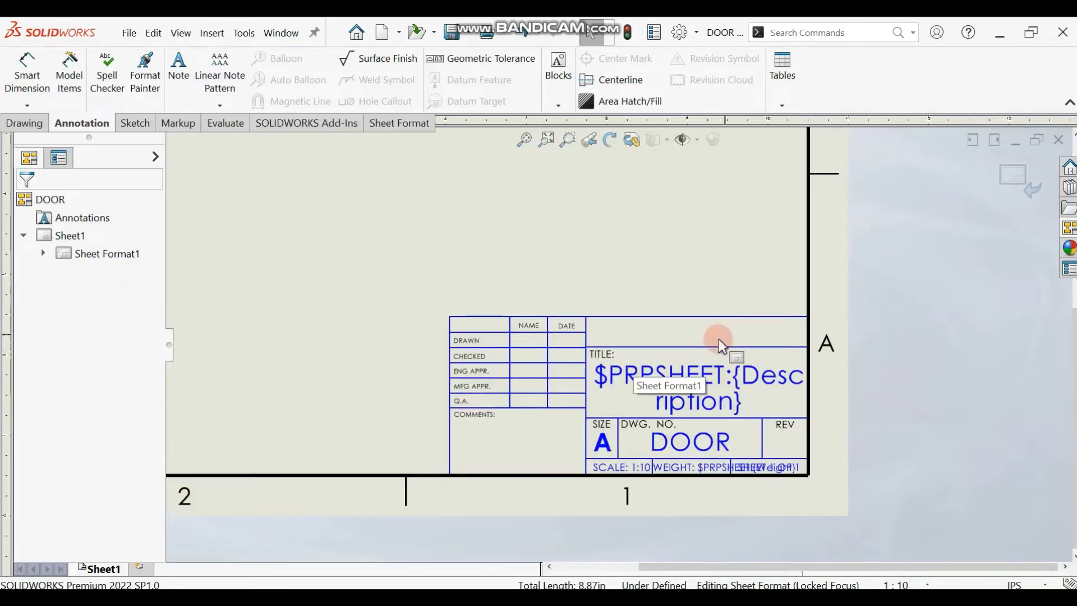
{"action": "double_click", "coordinate": [703, 333]}
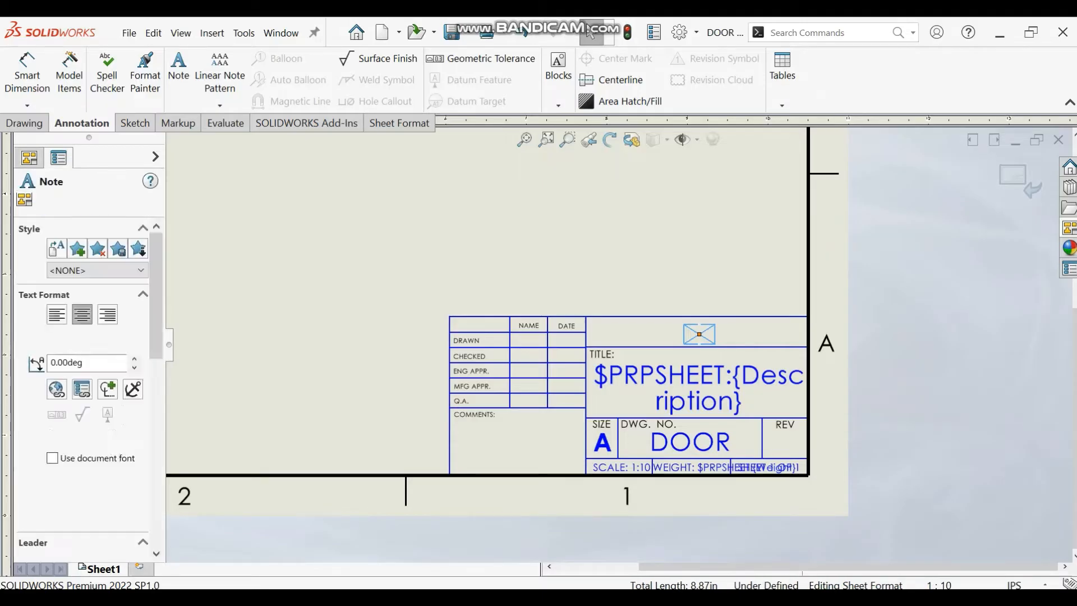
{"action": "left_click", "coordinate": [708, 334]}
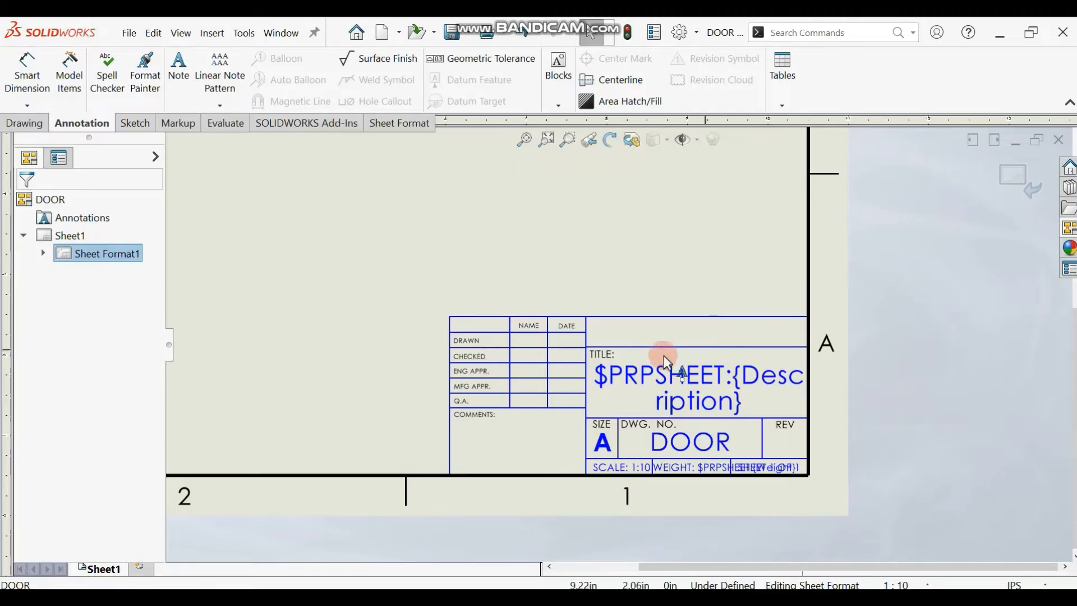
{"action": "left_click", "coordinate": [708, 336]}
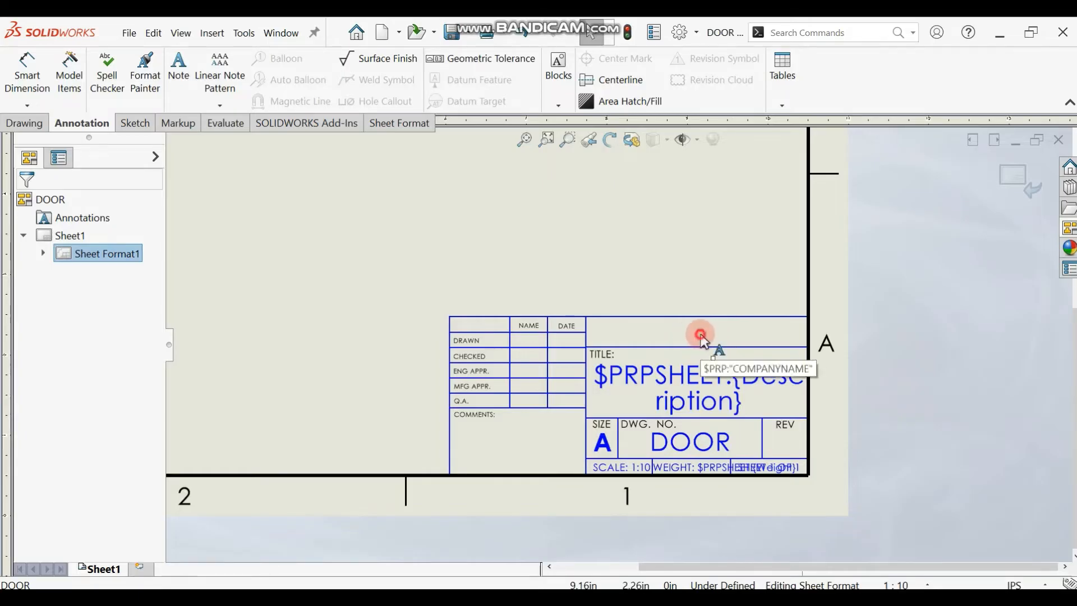
{"action": "left_click", "coordinate": [700, 333]}
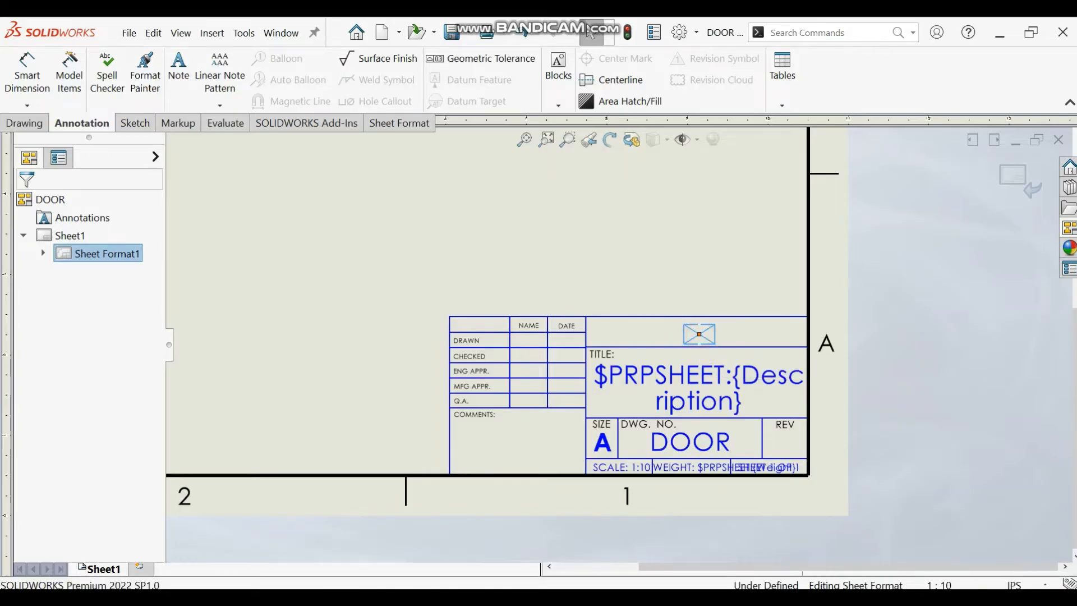
{"action": "double_click", "coordinate": [697, 336]}
{"action": "type", "text": "e"}
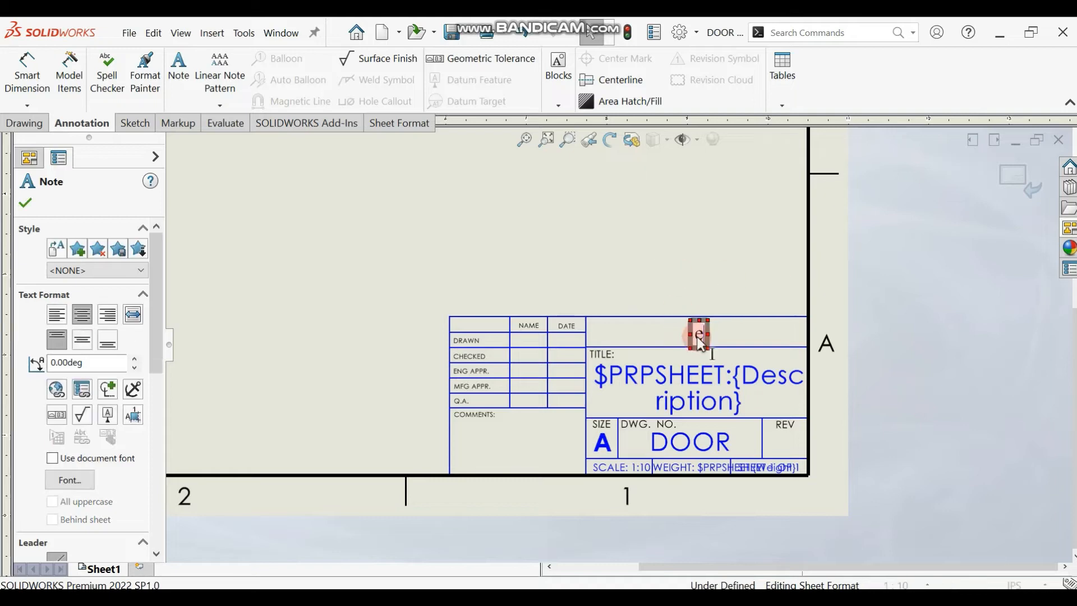
{"action": "key", "text": "BackSpace"}
{"action": "type", "text": "U"}
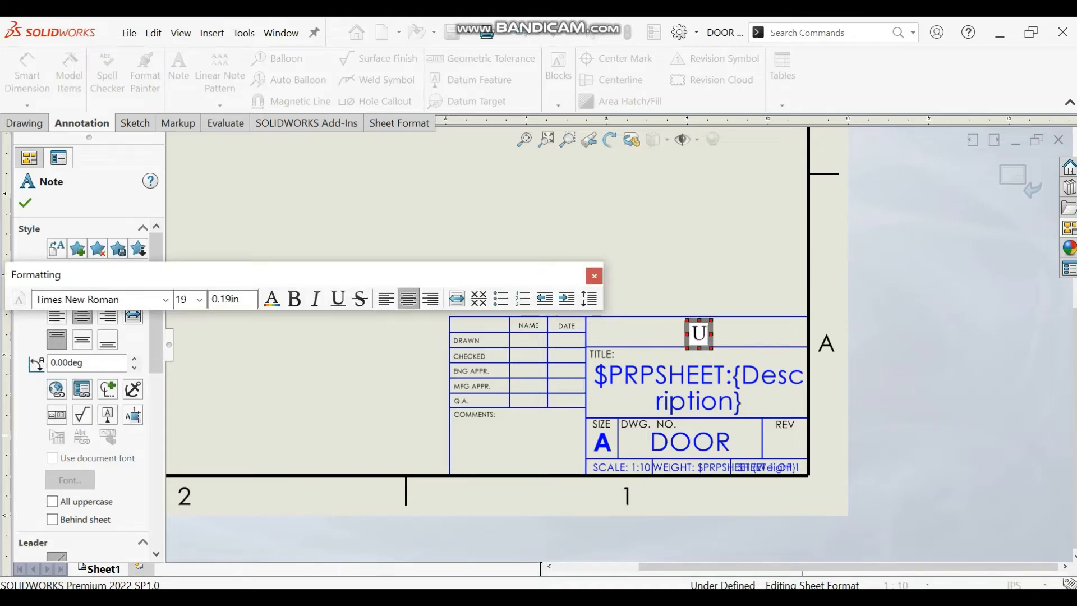
{"action": "type", "text": "G_"}
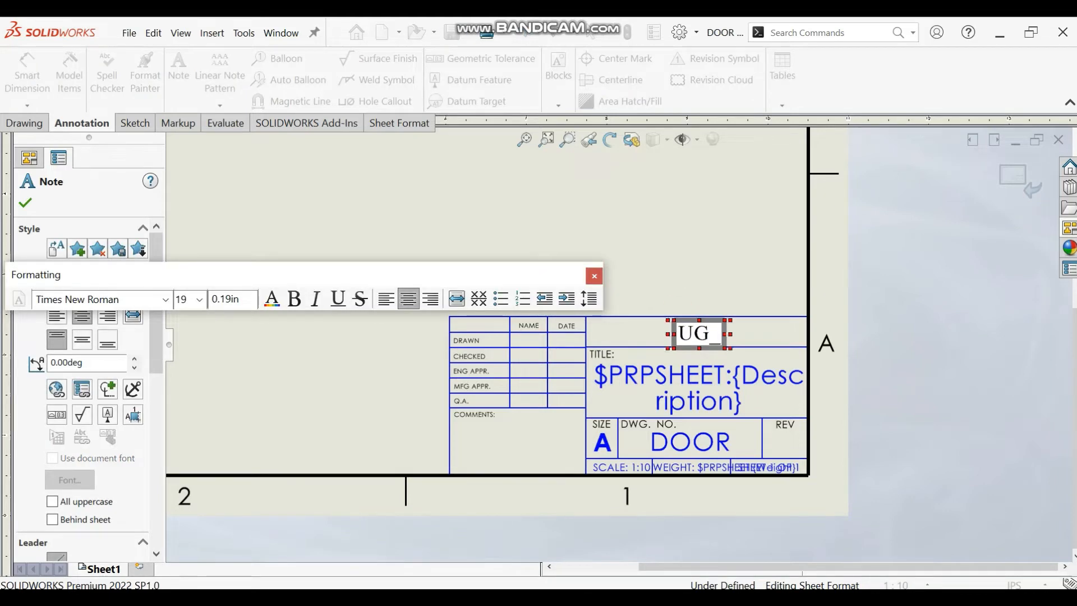
{"action": "type", "text": "SENG105"}
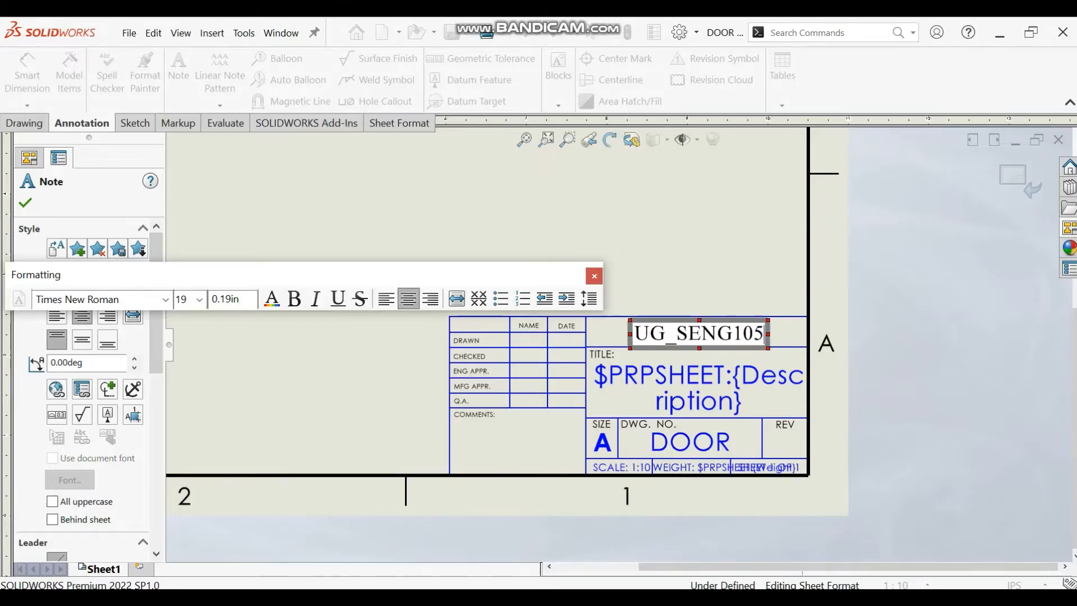
{"action": "type", "text": "_"}
{"action": "type", "text": "2023"}
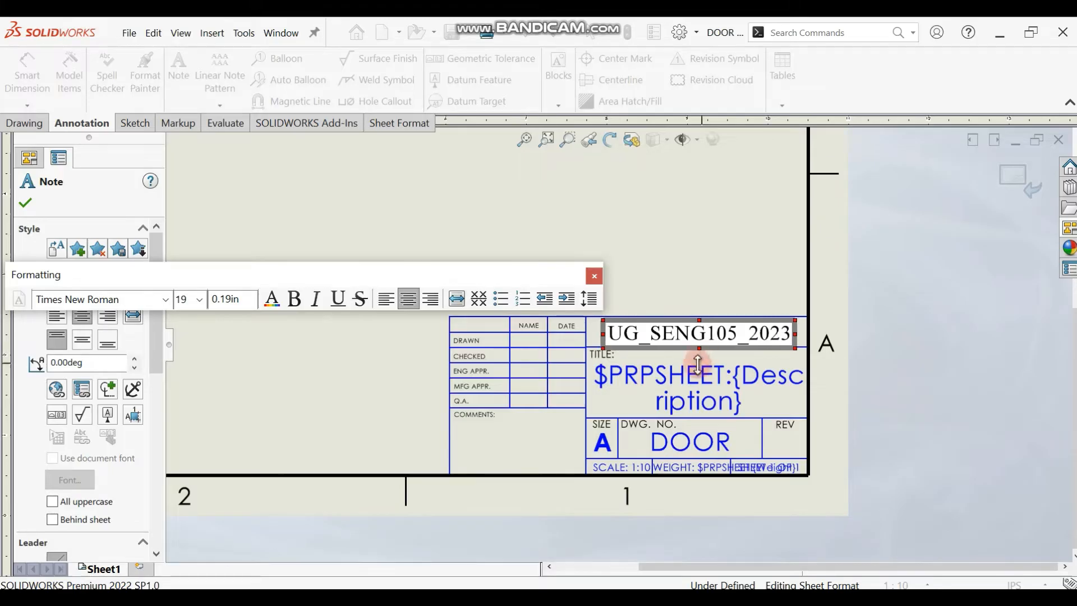
- Replace the text of the note in the title block's TITLE field with DOOR
{"action": "left_click", "coordinate": [647, 382]}
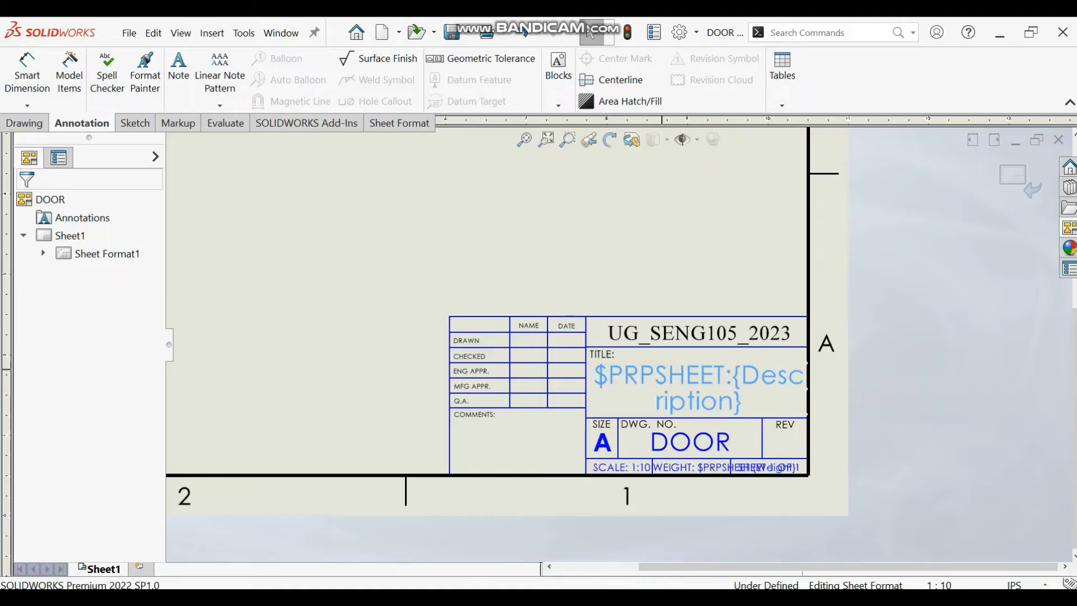
{"action": "double_click", "coordinate": [684, 376]}
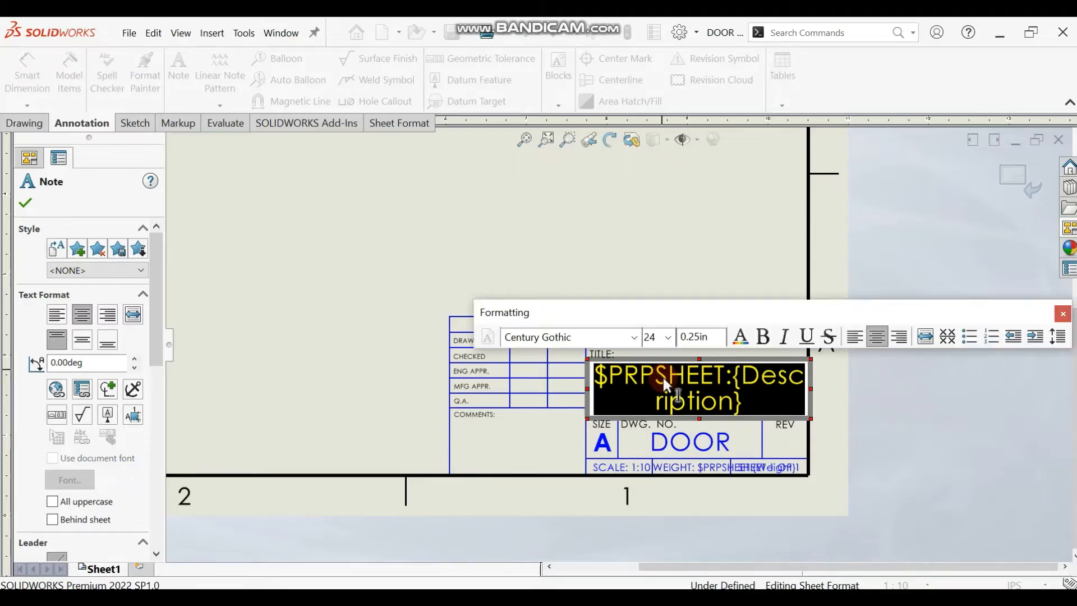
{"action": "type", "text": "d"}
{"action": "key", "text": "BackSpace"}
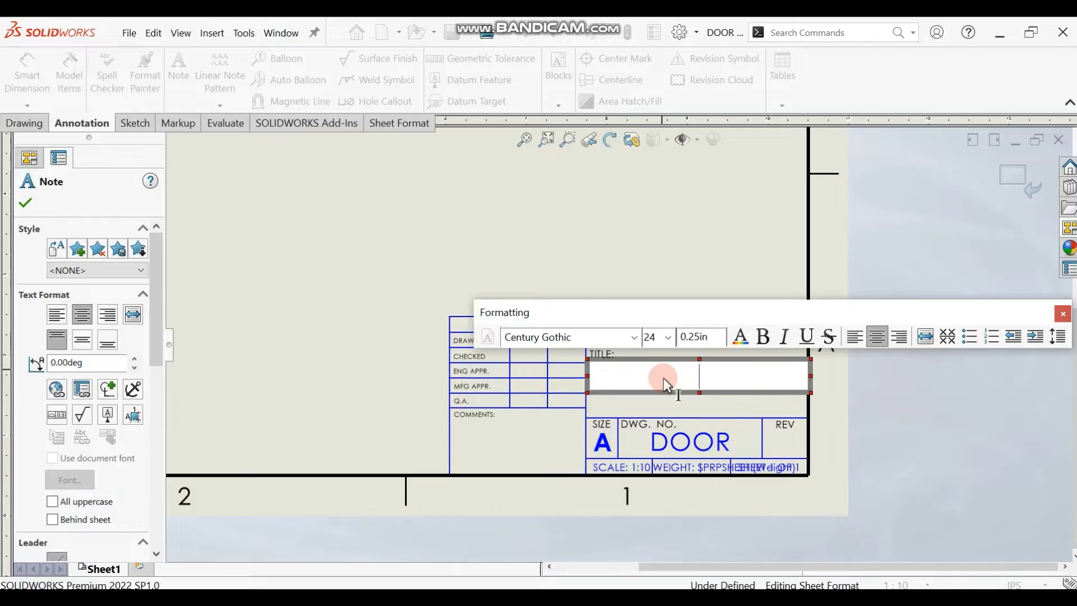
{"action": "type", "text": "DOOR"}
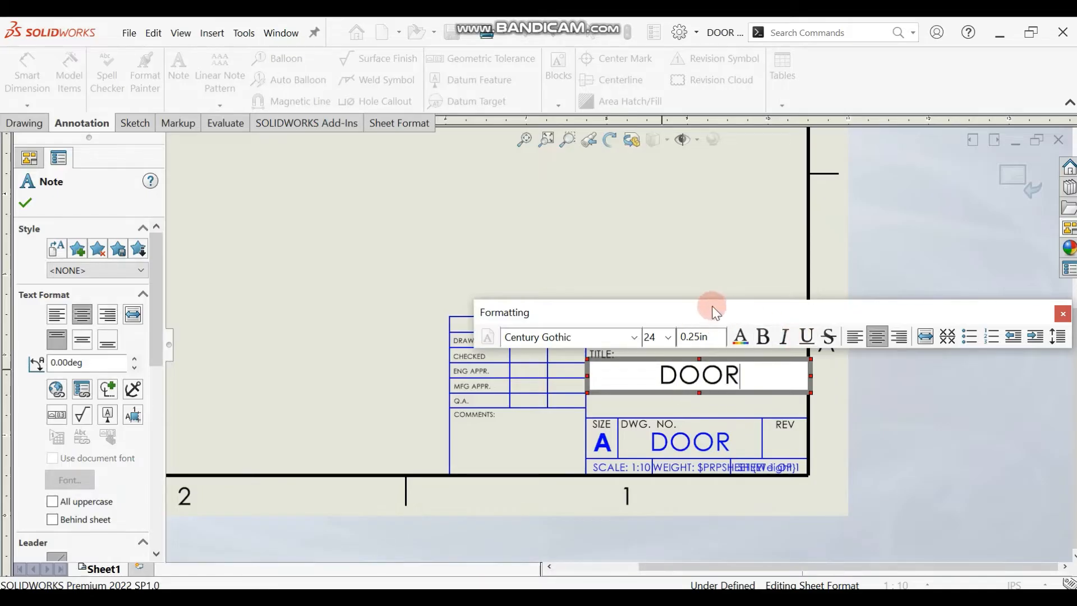
{"action": "left_click", "coordinate": [889, 257]}
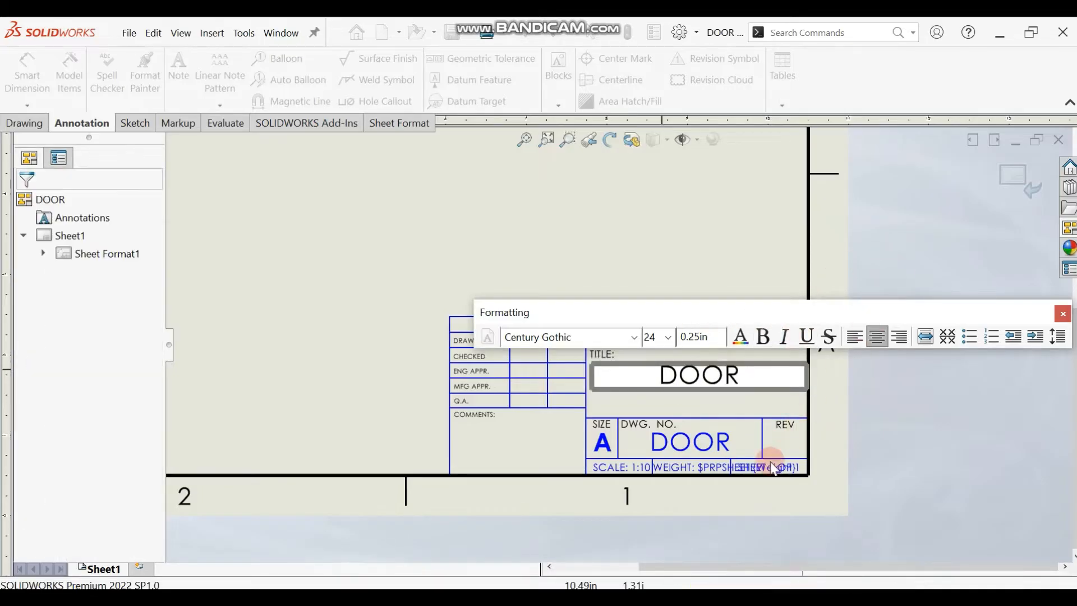
{"action": "left_click", "coordinate": [733, 505]}
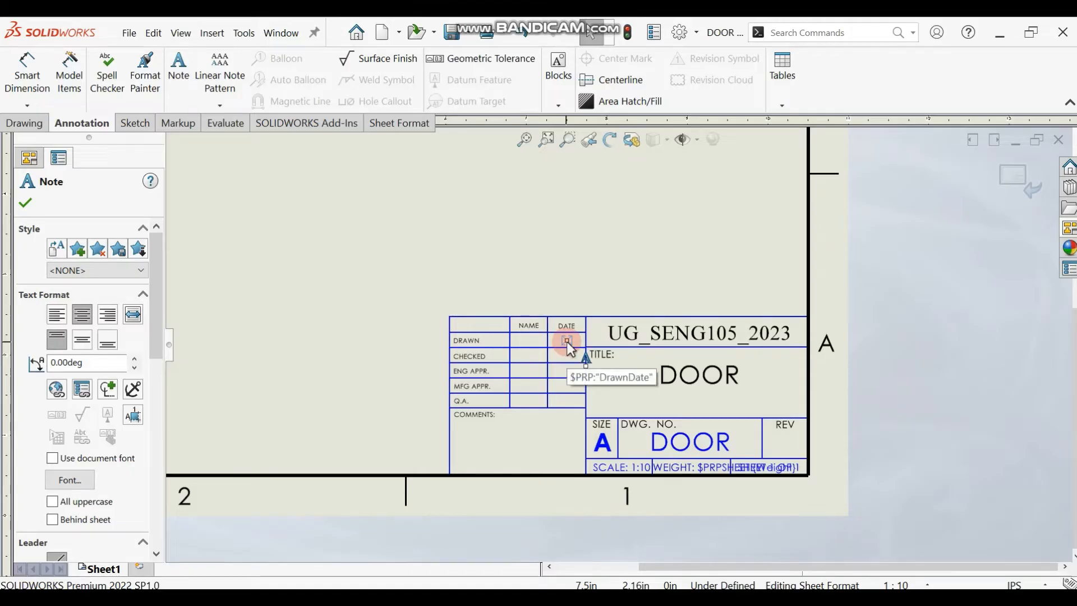
- Link the DRAWN row's DATE note to the current document's SW-Short Date property
{"action": "left_click", "coordinate": [82, 390]}
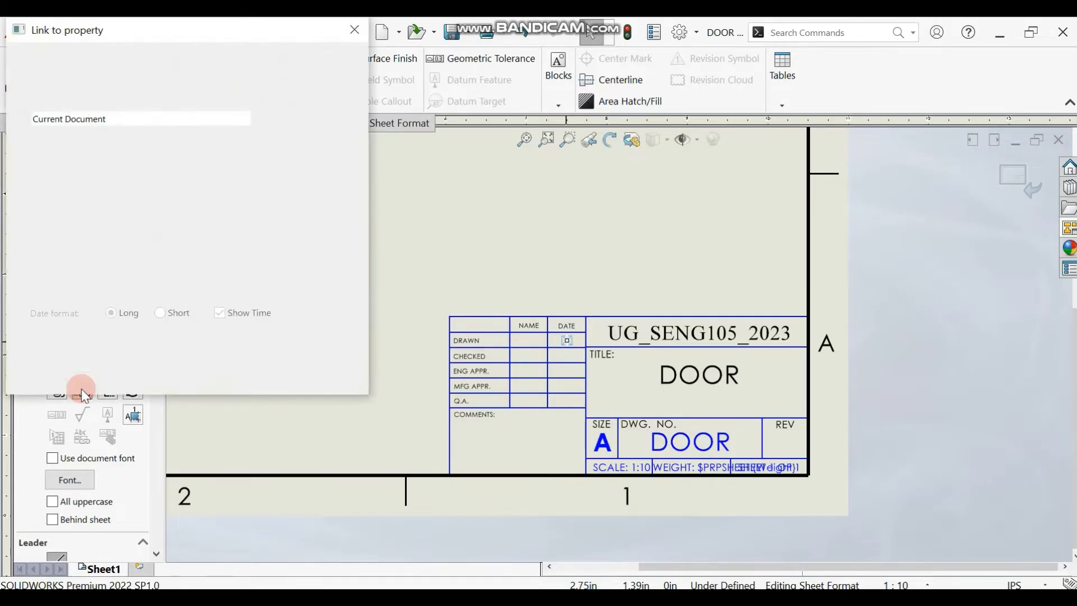
{"action": "left_click", "coordinate": [264, 223]}
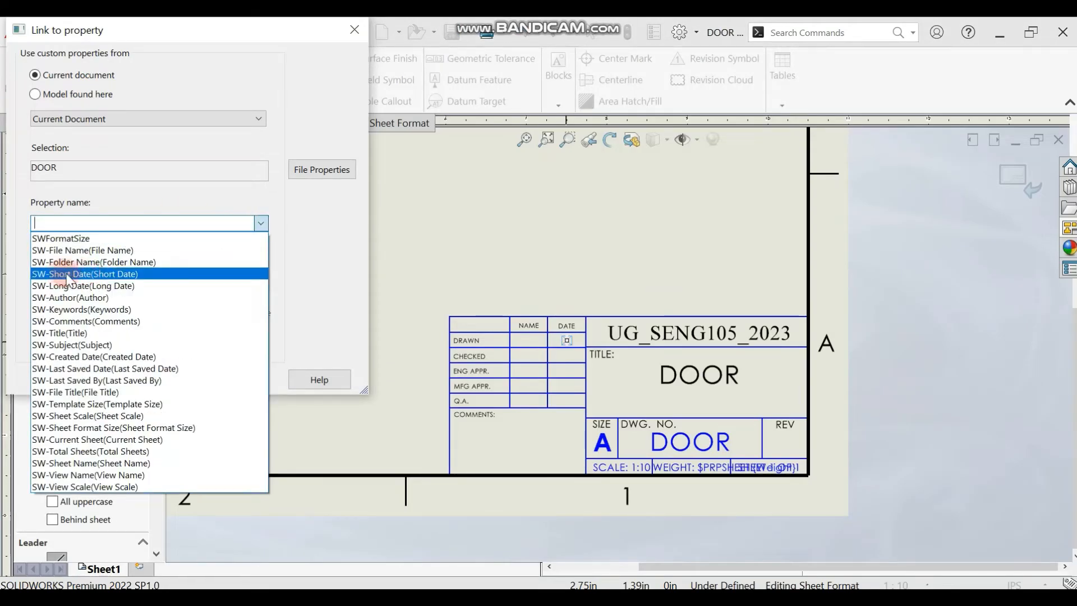
{"action": "left_click", "coordinate": [72, 274]}
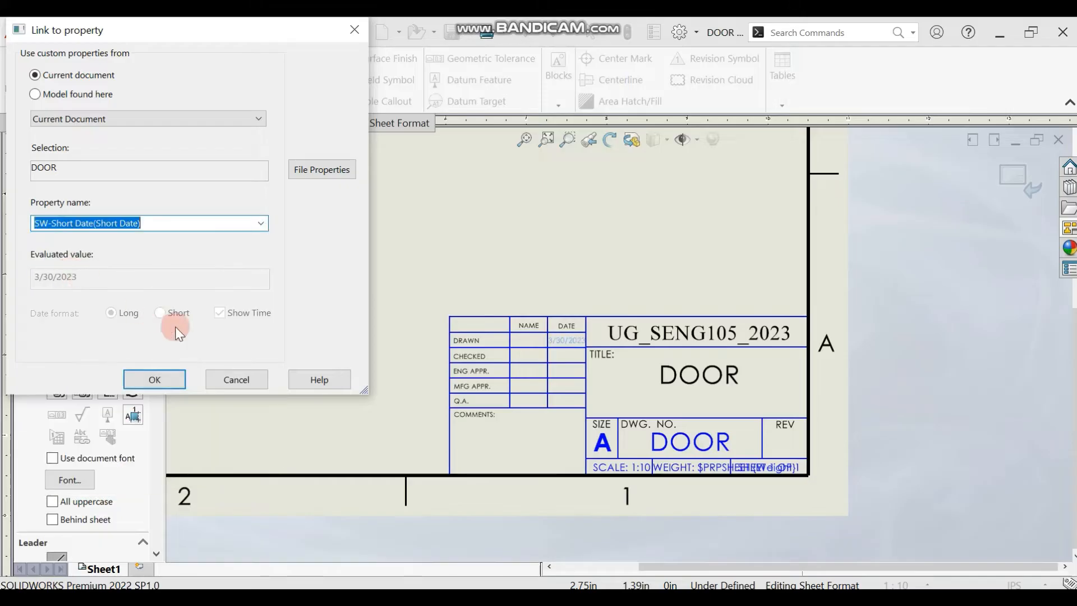
{"action": "left_click", "coordinate": [162, 378]}
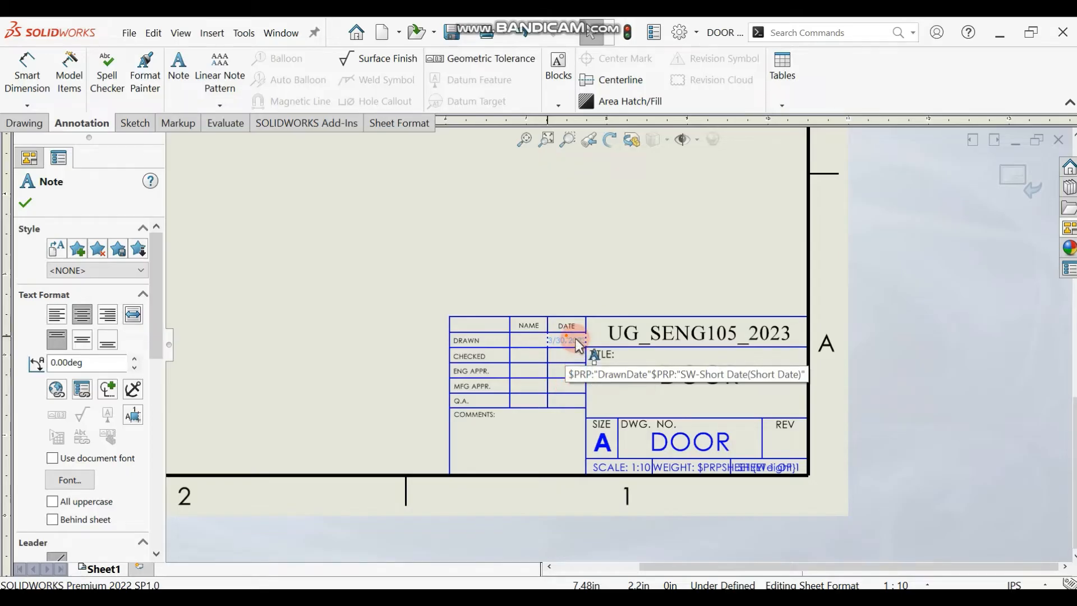
{"action": "left_click", "coordinate": [283, 275]}
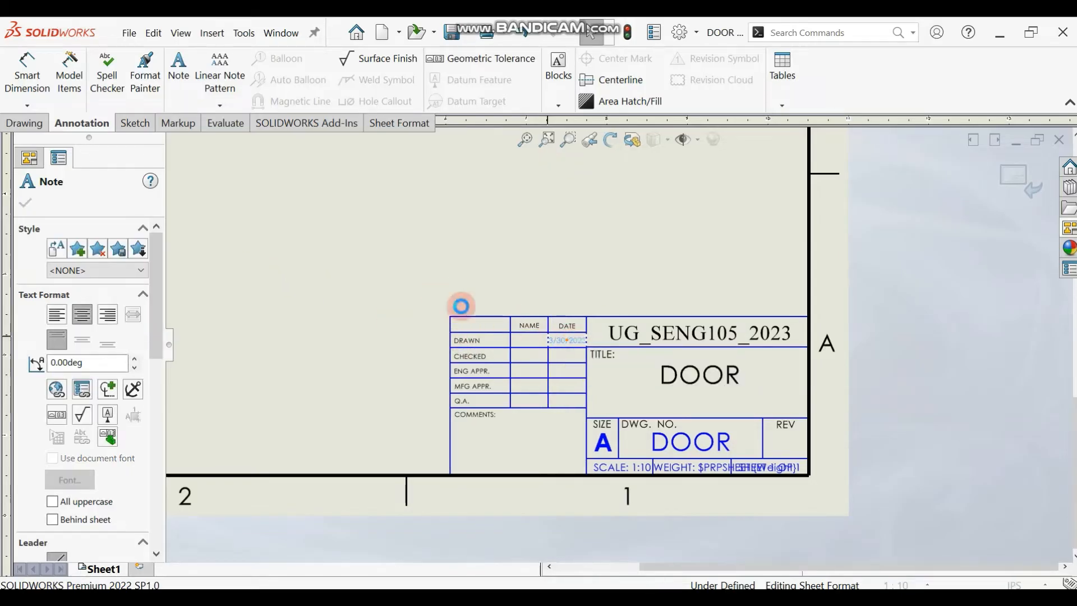
- Set the font size of the date note in the DRAWN row to 5
{"action": "double_click", "coordinate": [567, 341]}
{"action": "double_click", "coordinate": [568, 338]}
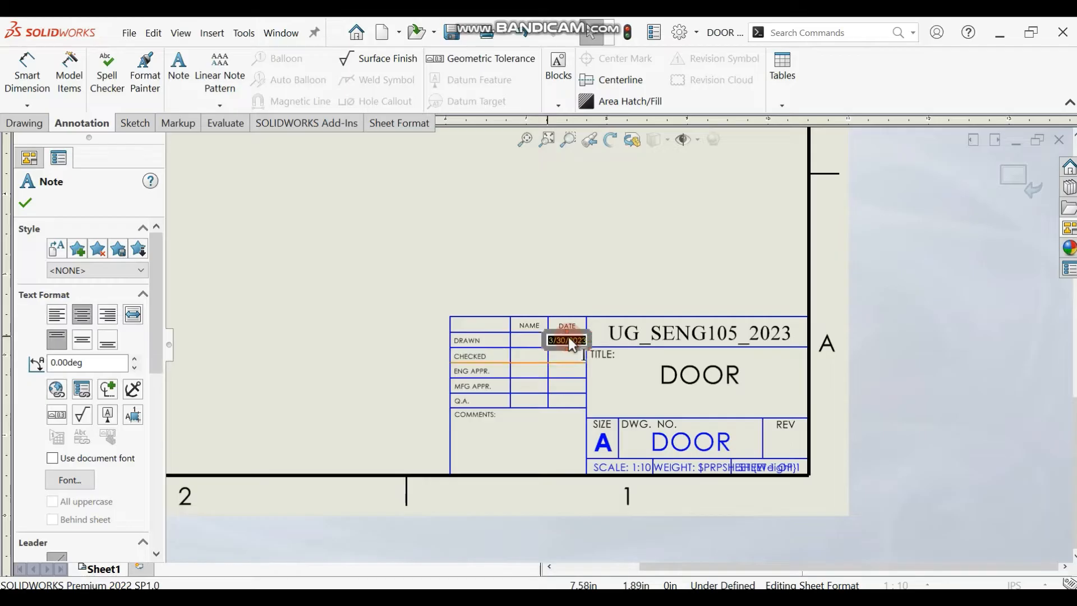
{"action": "left_click", "coordinate": [569, 338]}
{"action": "double_click", "coordinate": [570, 339]}
{"action": "key", "text": "Escape"}
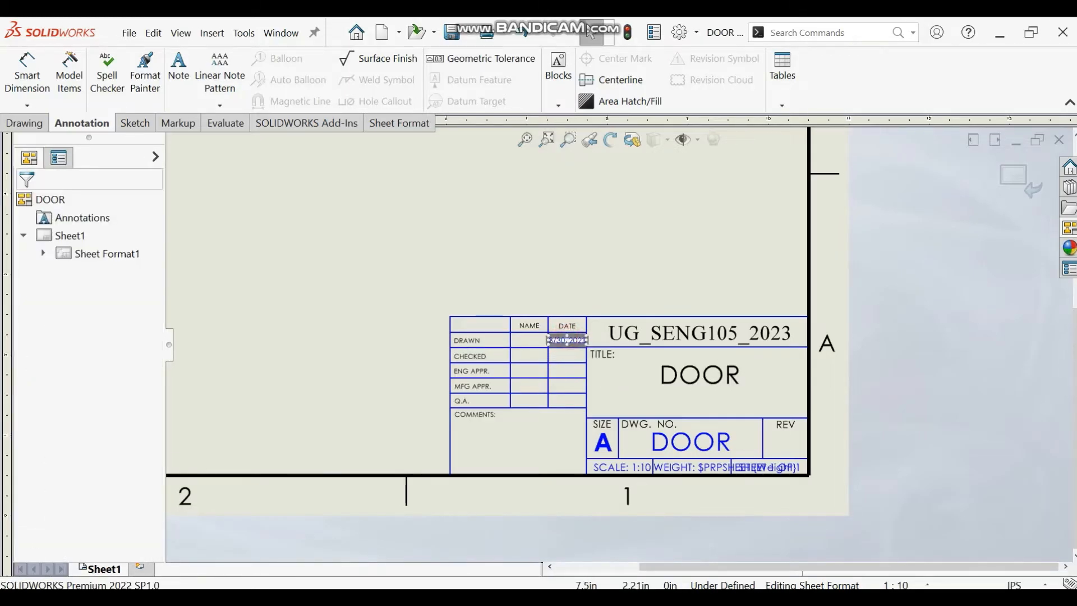
{"action": "double_click", "coordinate": [567, 339]}
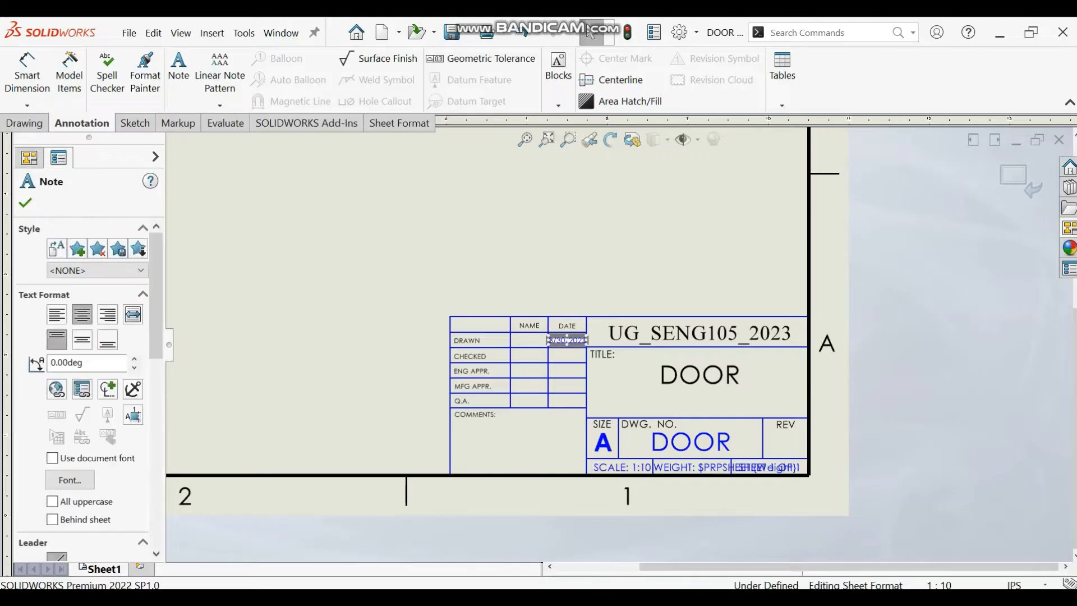
{"action": "double_click", "coordinate": [586, 344]}
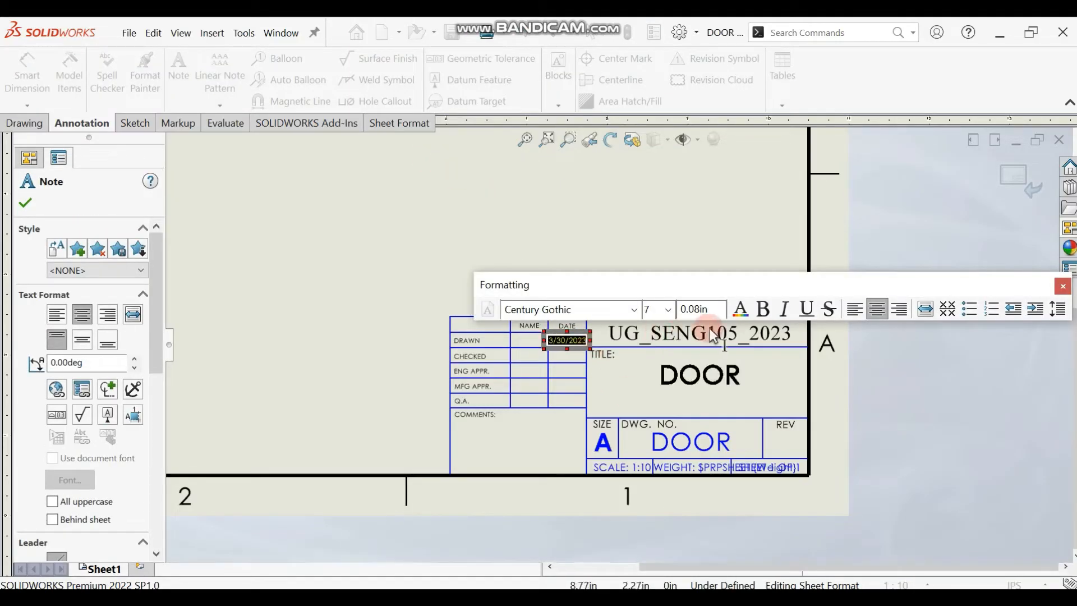
{"action": "left_click", "coordinate": [675, 308]}
{"action": "left_click", "coordinate": [653, 314]}
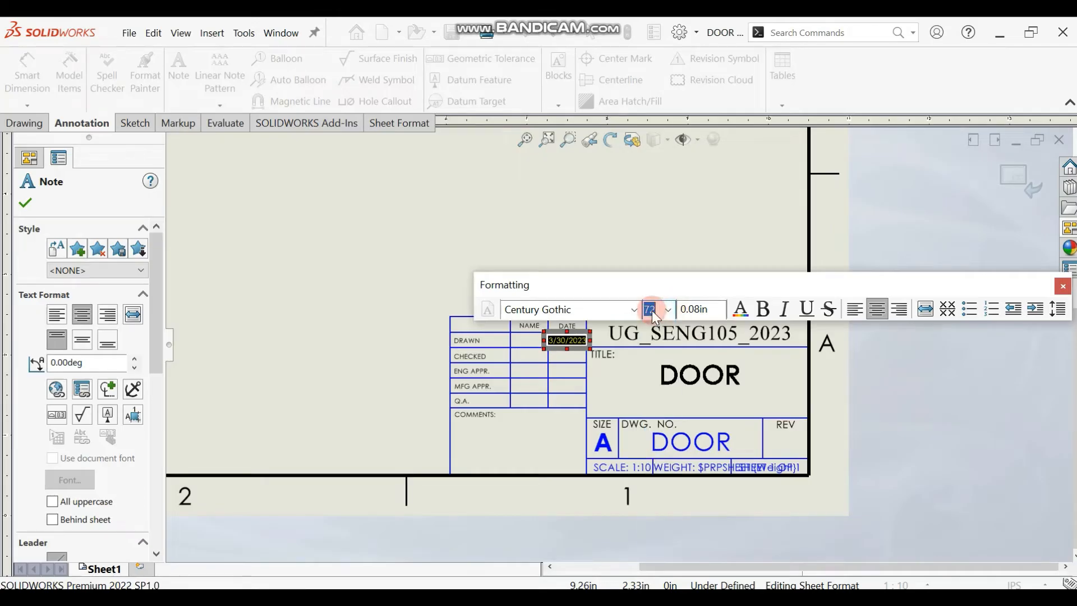
{"action": "type", "text": "5"}
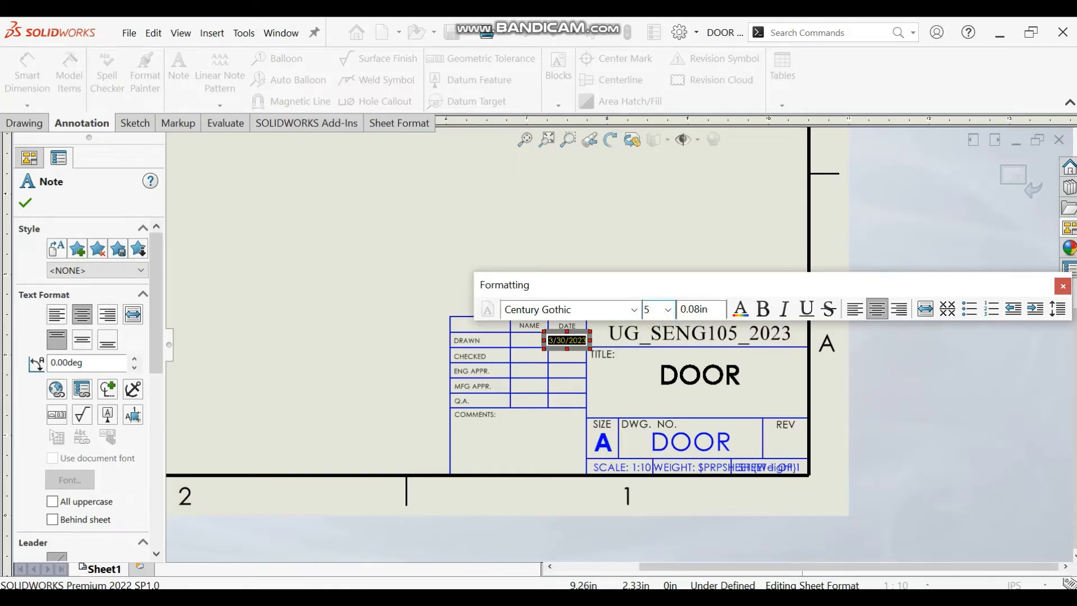
{"action": "left_click", "coordinate": [631, 211]}
{"action": "left_click", "coordinate": [1050, 286]}
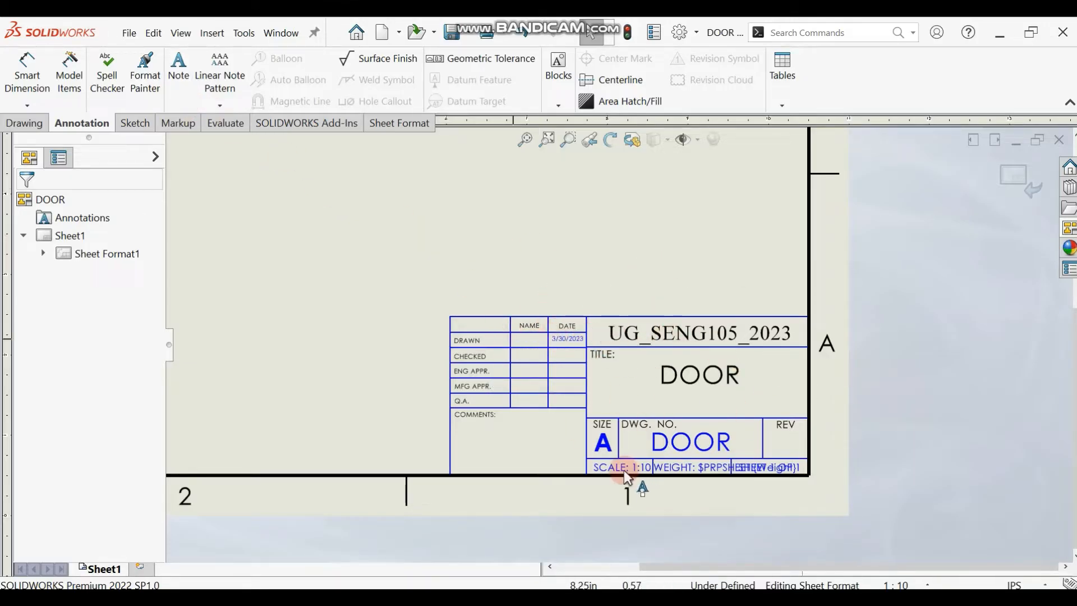
{"action": "left_click", "coordinate": [130, 34]}
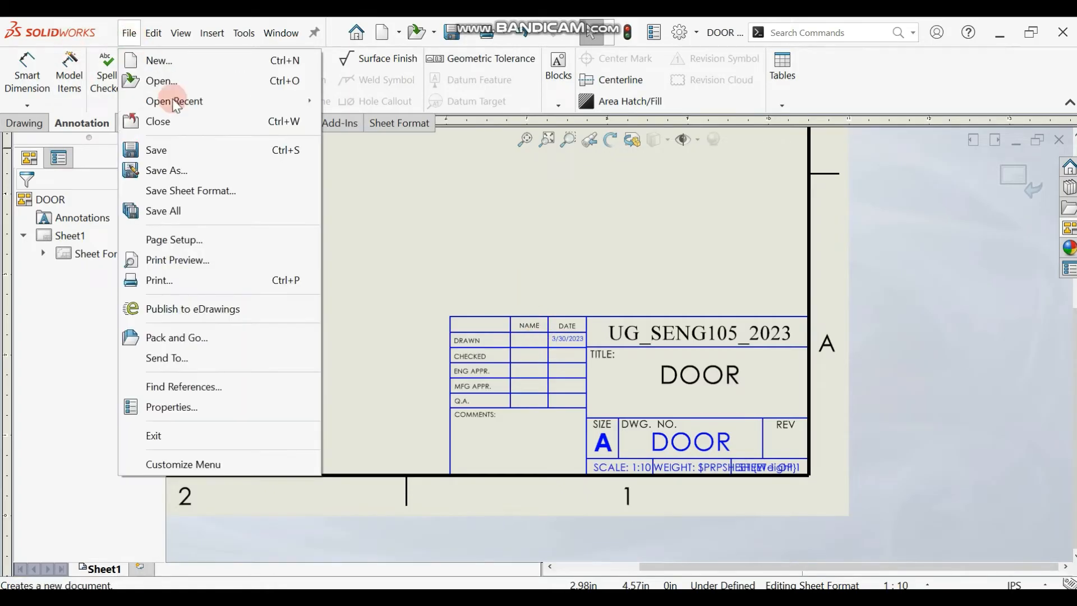
{"action": "left_click", "coordinate": [215, 194]}
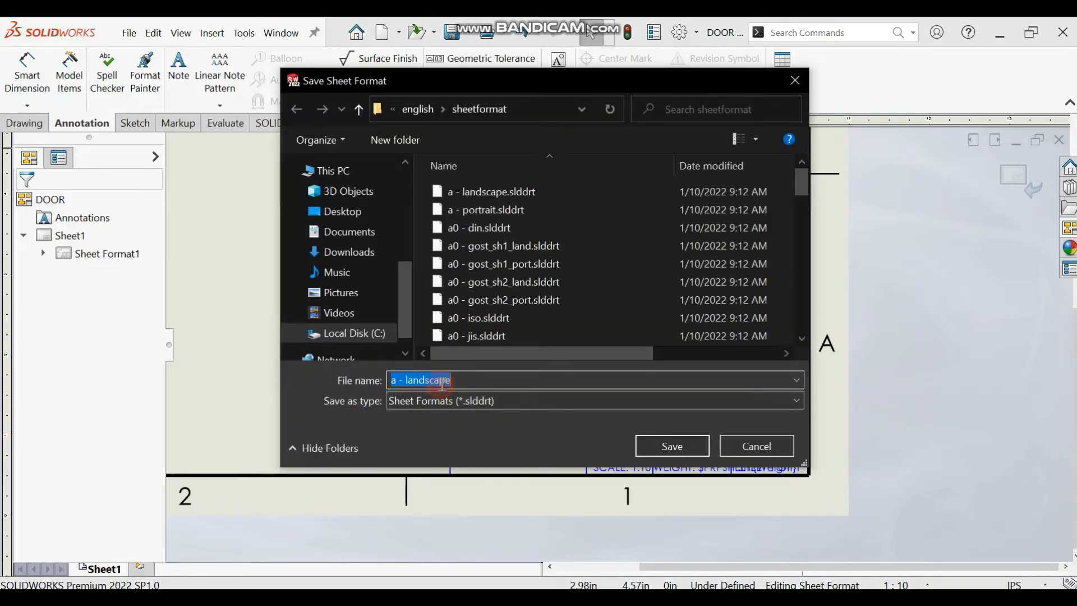
{"action": "key", "text": "BackSpace"}
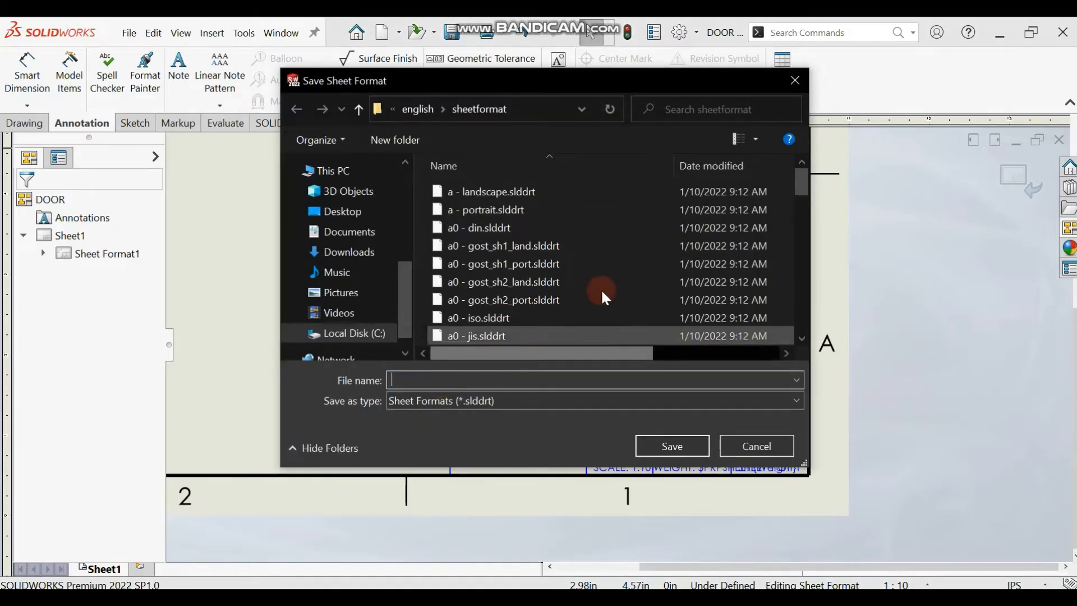
{"action": "left_click_drag", "start_coordinate": [802, 184], "coordinate": [792, 338]}
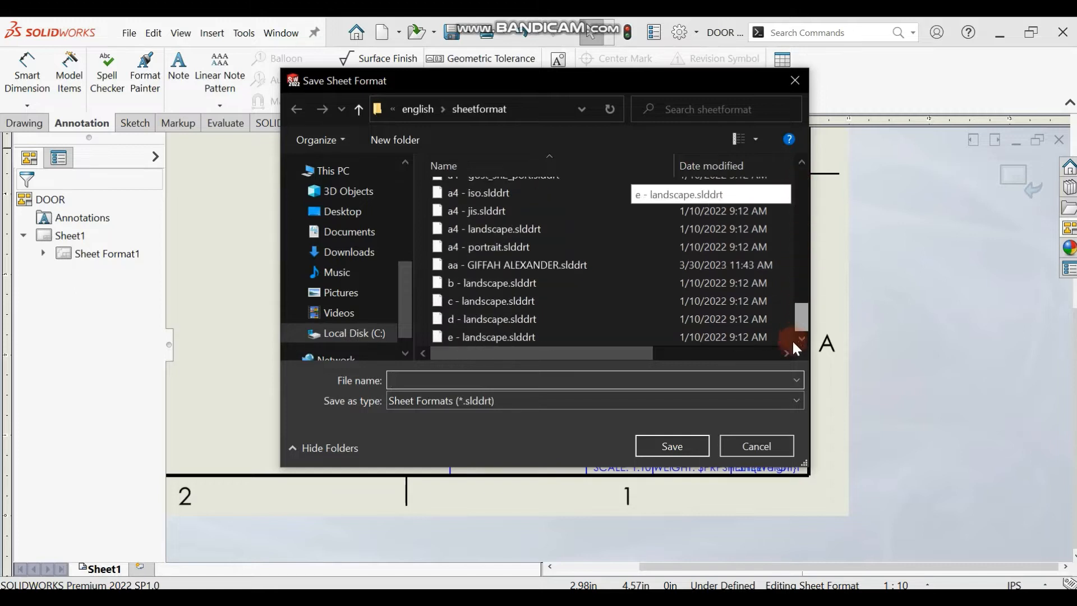
{"action": "left_click", "coordinate": [508, 265]}
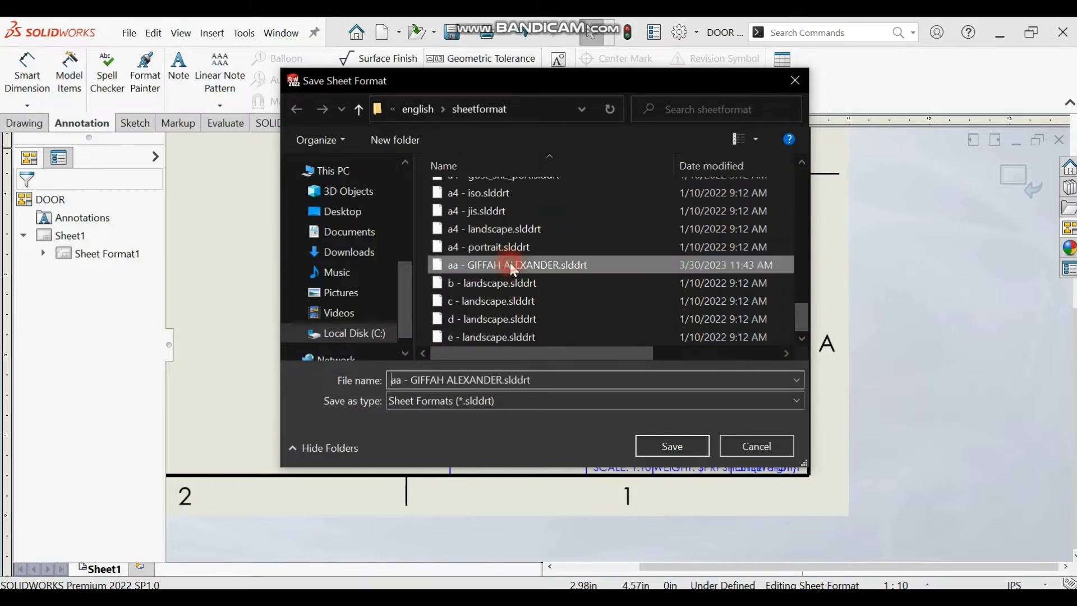
{"action": "left_click", "coordinate": [506, 267]}
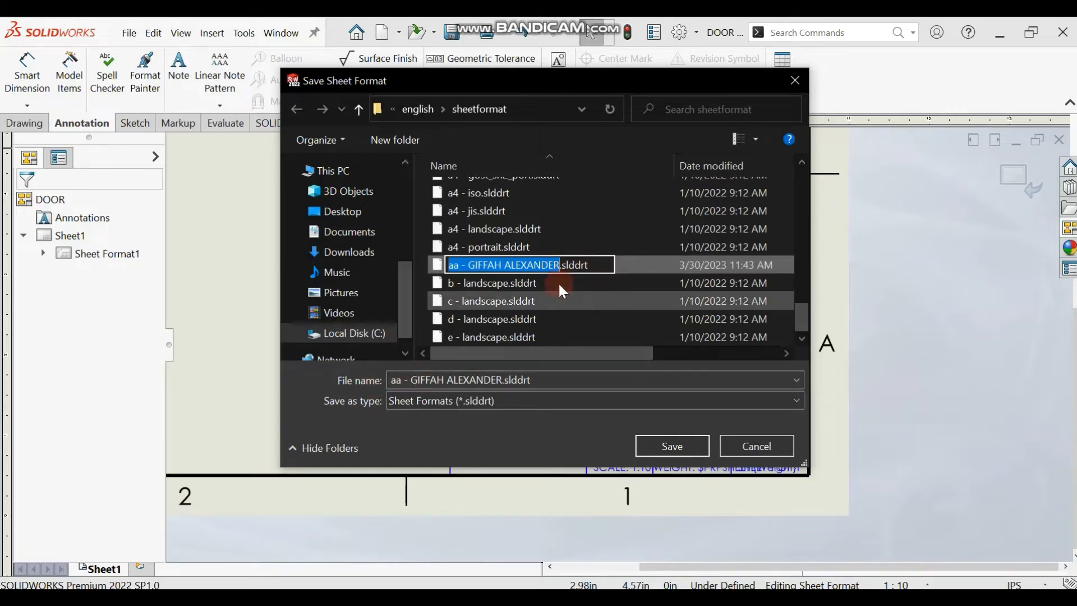
{"action": "left_click", "coordinate": [604, 234]}
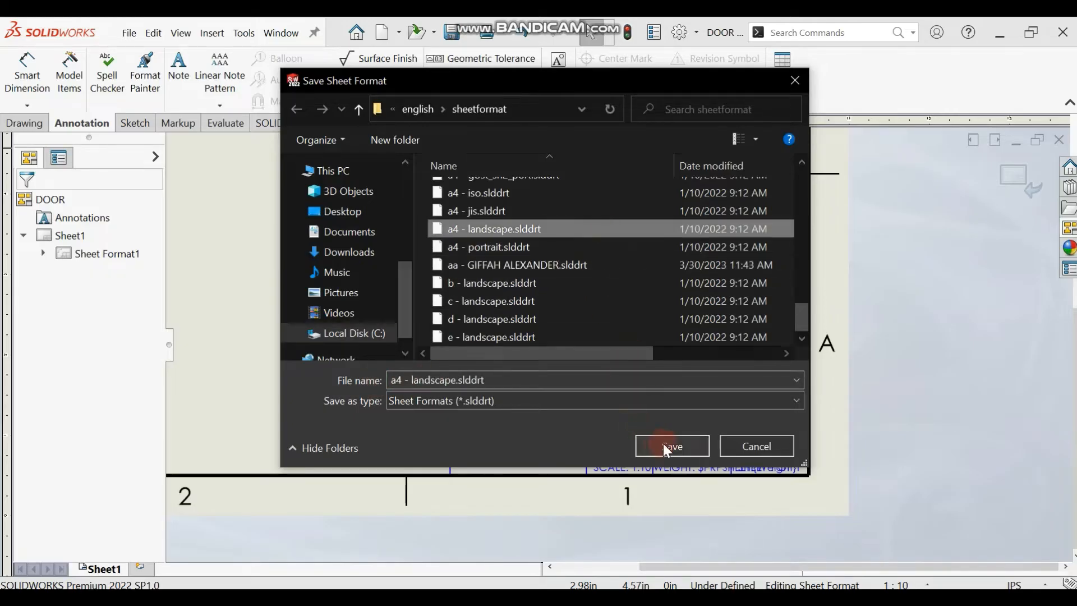
{"action": "left_click", "coordinate": [739, 446]}
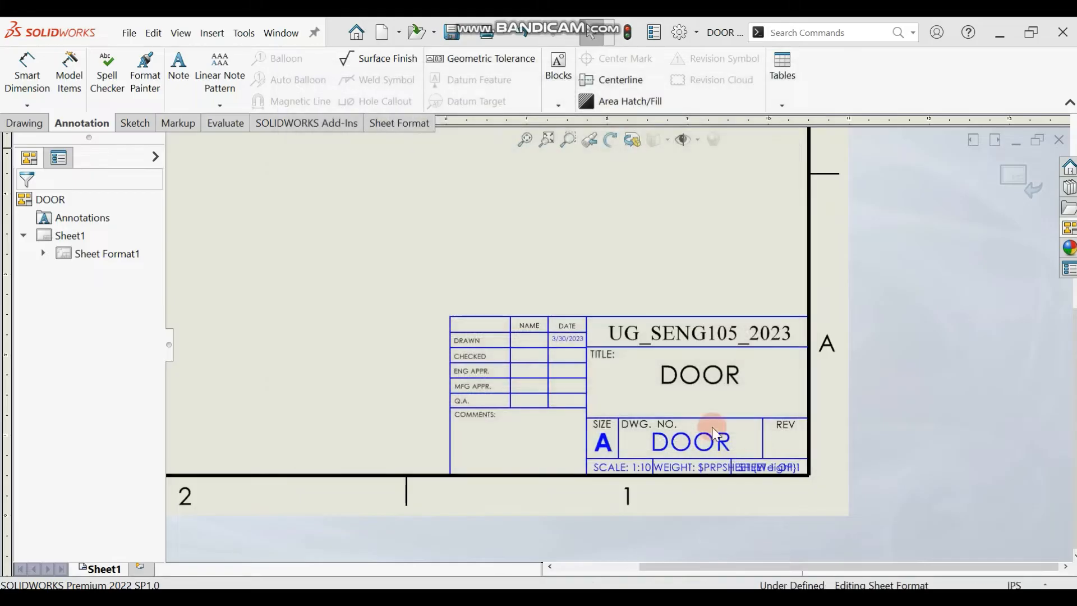
- Close the drawing without saving and create a new one from the DOOR assembly with the custom "aa" sheet format, declining the existing drawing
{"action": "left_click", "coordinate": [1058, 140]}
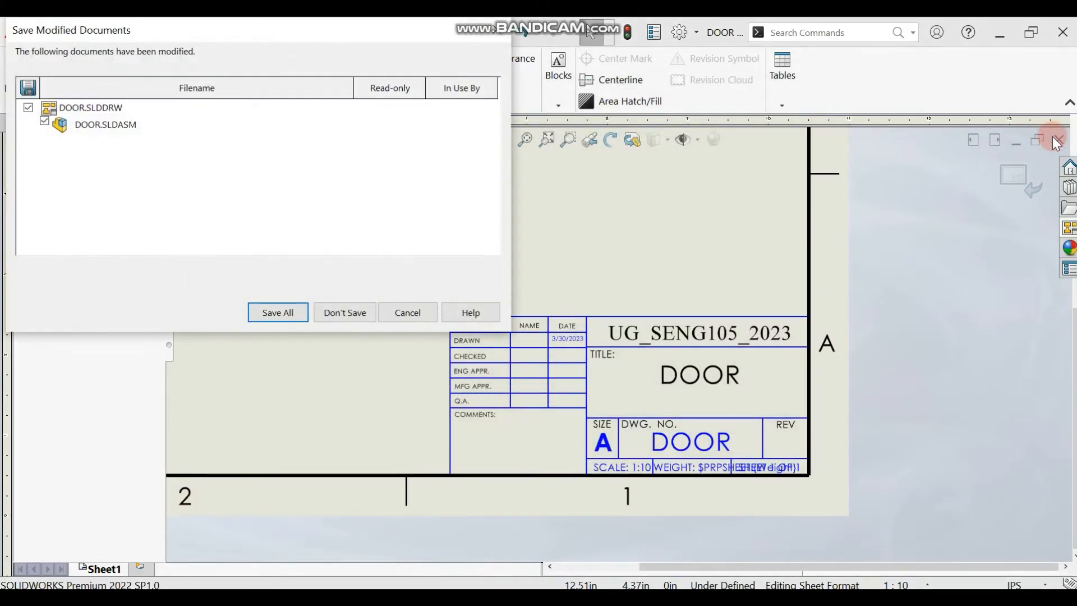
{"action": "left_click", "coordinate": [346, 312]}
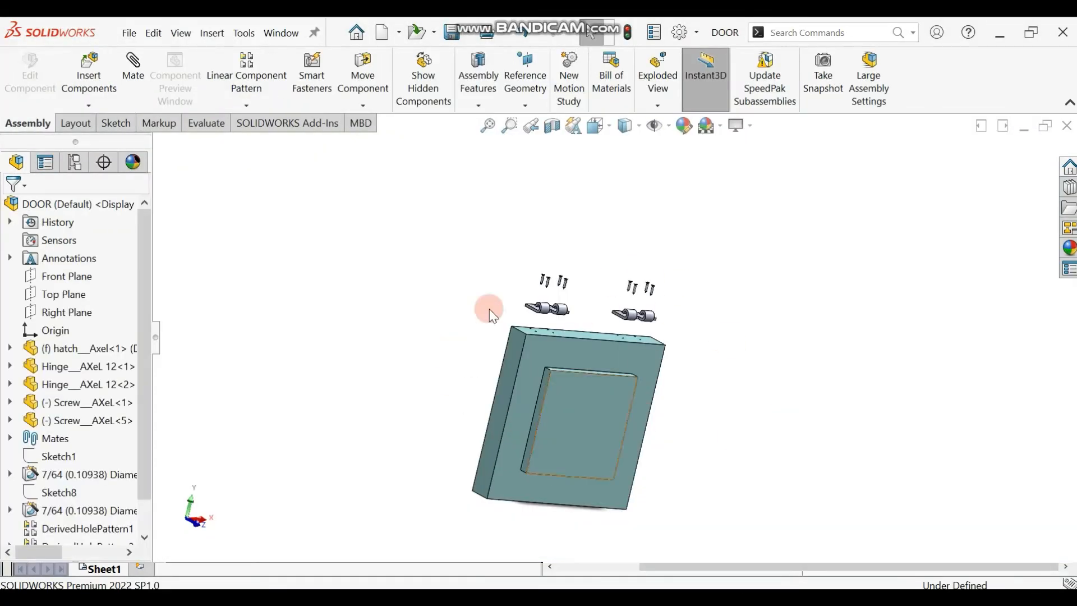
{"action": "left_click", "coordinate": [399, 32]}
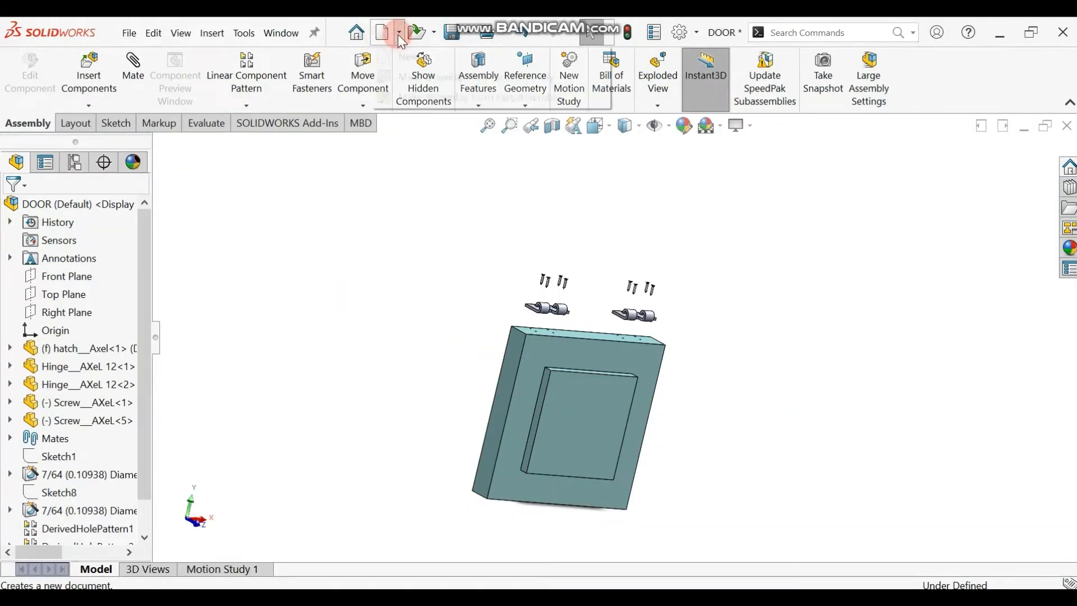
{"action": "left_click", "coordinate": [409, 77]}
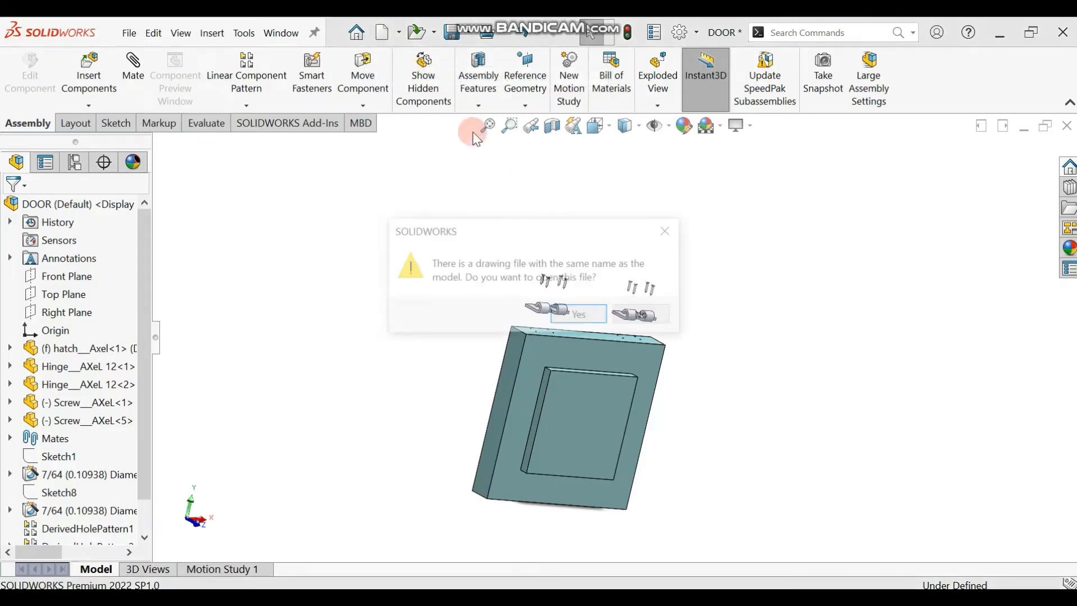
{"action": "left_click", "coordinate": [652, 321]}
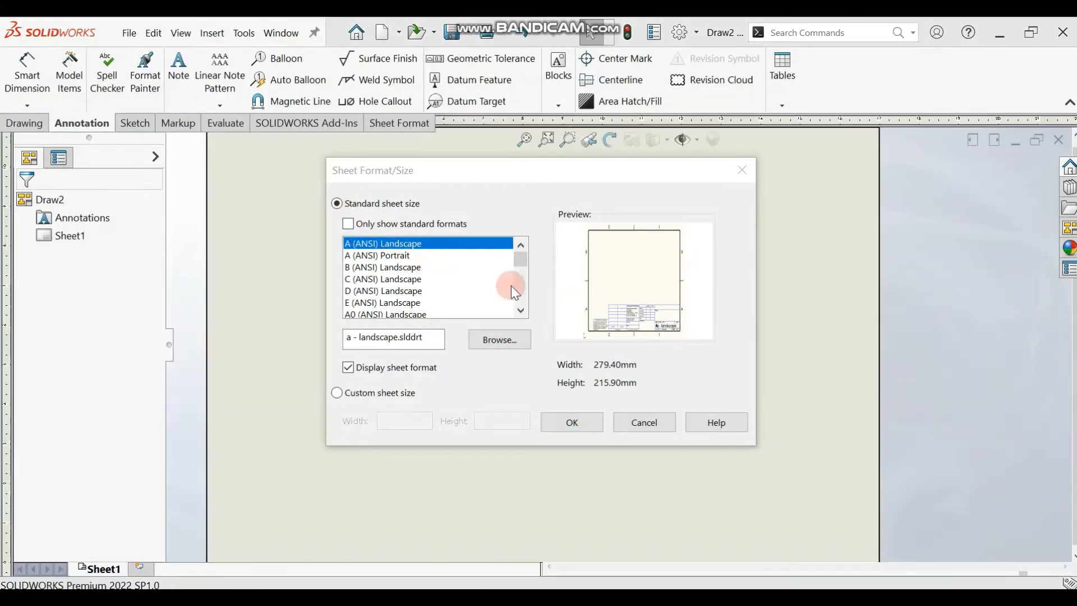
{"action": "left_click_drag", "start_coordinate": [521, 263], "coordinate": [527, 327]}
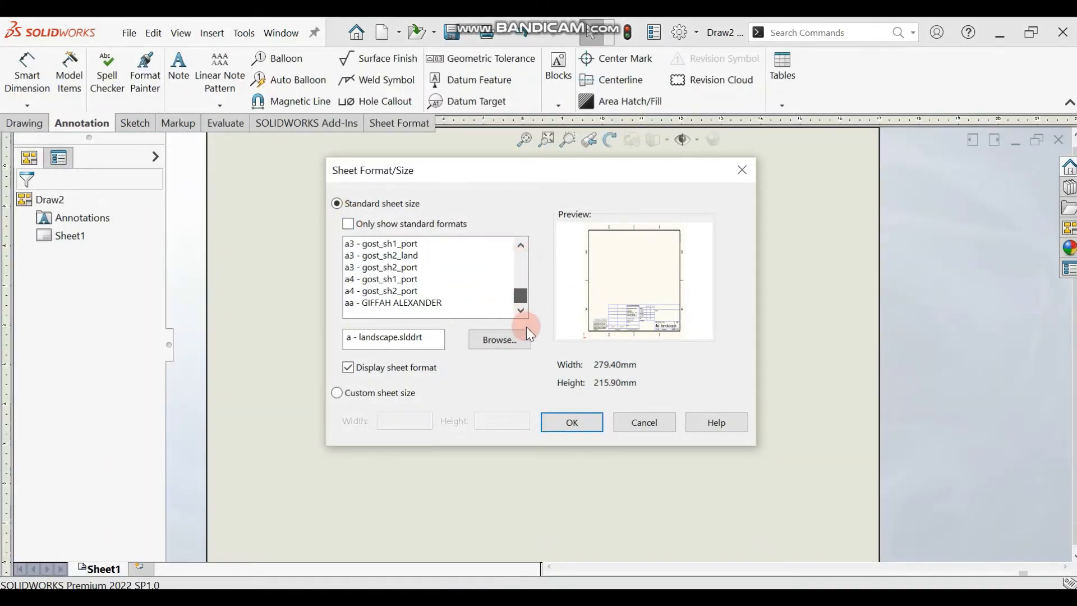
{"action": "left_click", "coordinate": [403, 303]}
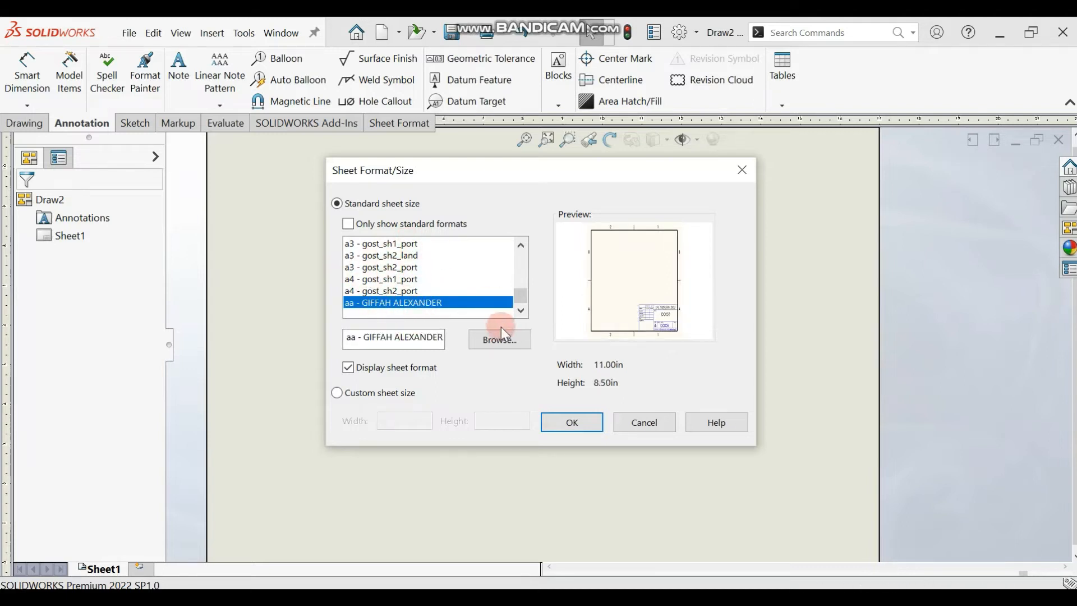
{"action": "left_click", "coordinate": [572, 422]}
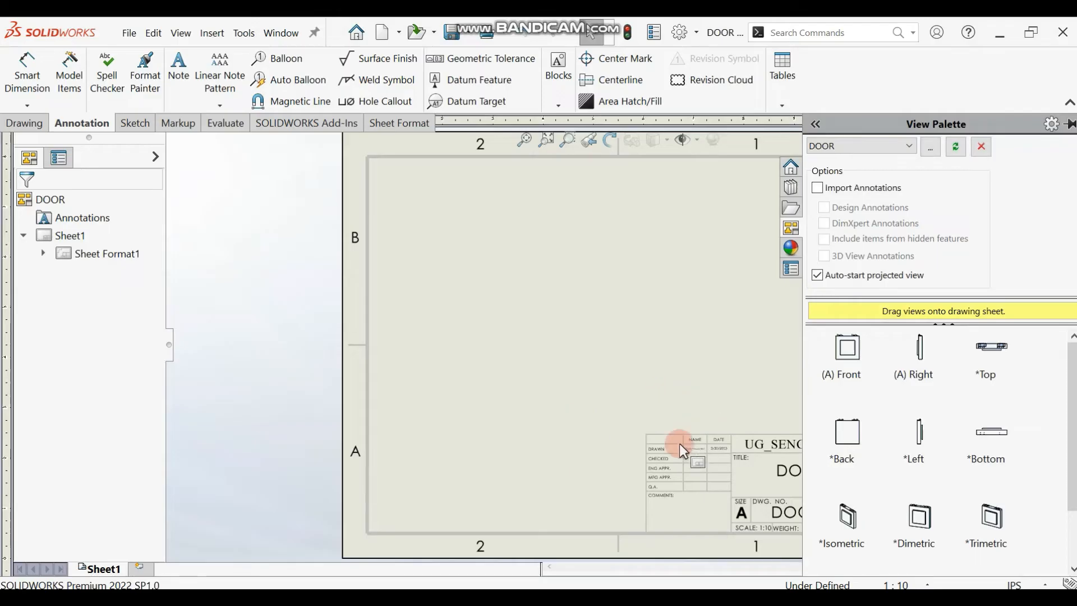
{"action": "left_click", "coordinate": [687, 332]}
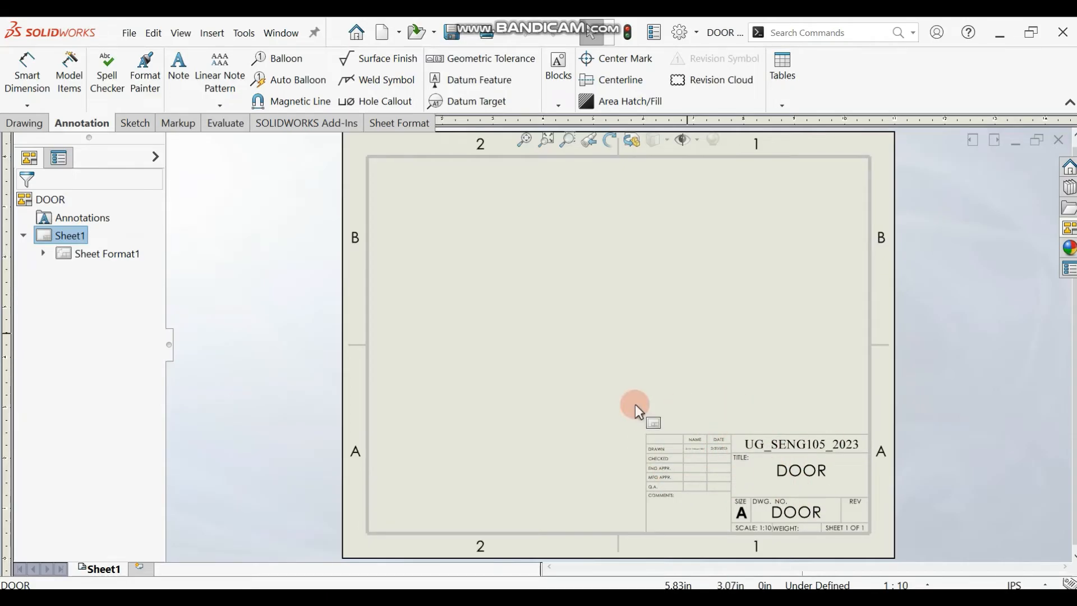
- Open the sheet format for editing, inspect the title block's notes and return to editing the sheet
{"action": "right_click", "coordinate": [589, 335]}
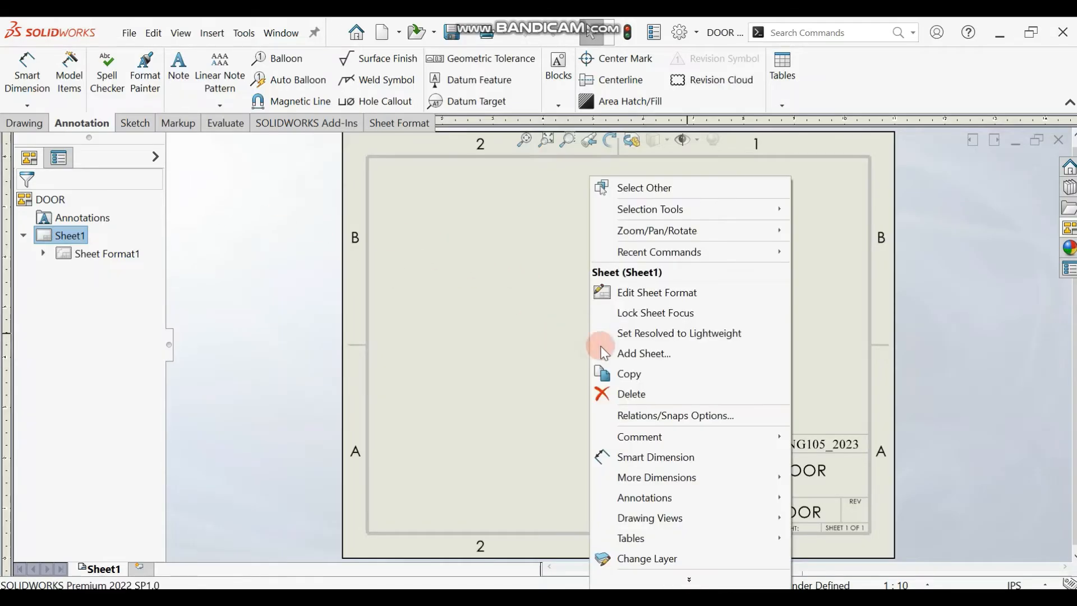
{"action": "left_click", "coordinate": [651, 292]}
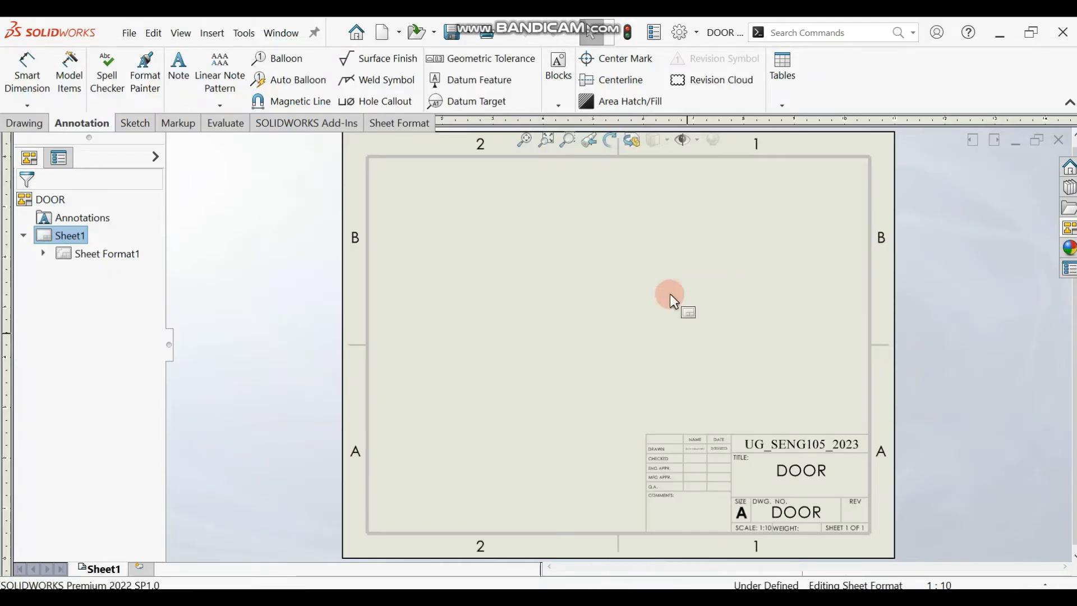
{"action": "scroll", "coordinate": [823, 515], "scroll_direction": "down", "scroll_amount": 4}
{"action": "scroll", "coordinate": [798, 433], "scroll_direction": "up", "scroll_amount": 1}
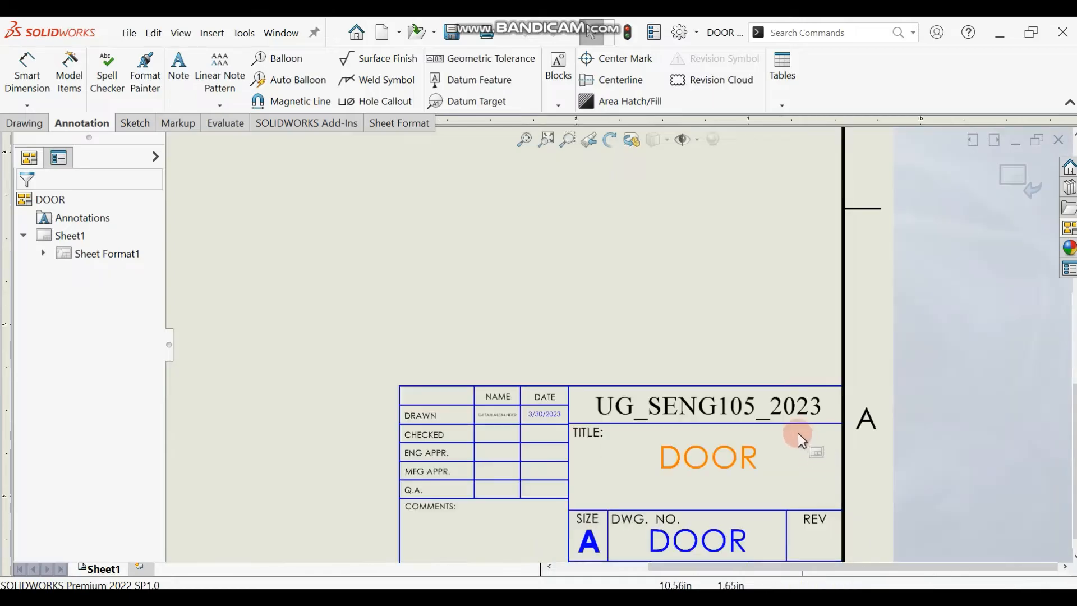
{"action": "scroll", "coordinate": [582, 308], "scroll_direction": "up", "scroll_amount": 4}
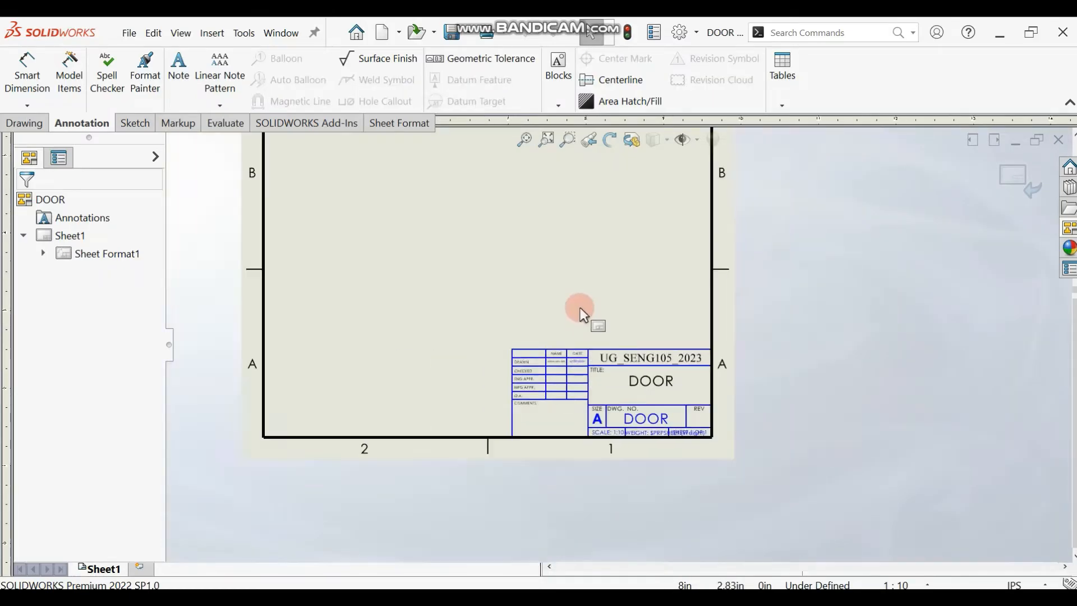
{"action": "right_click", "coordinate": [547, 239]}
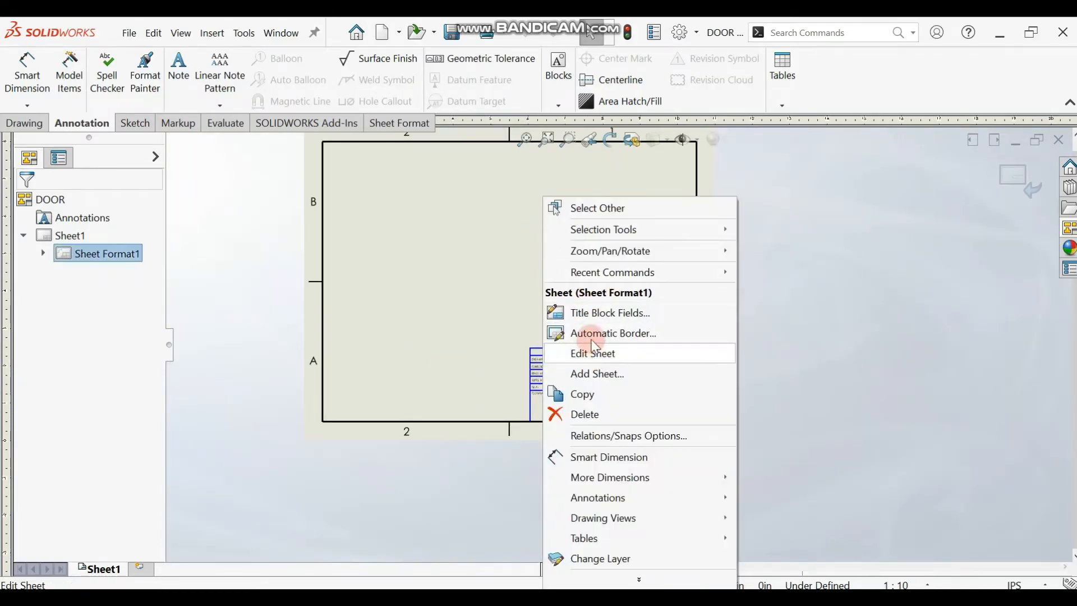
{"action": "left_click", "coordinate": [595, 354]}
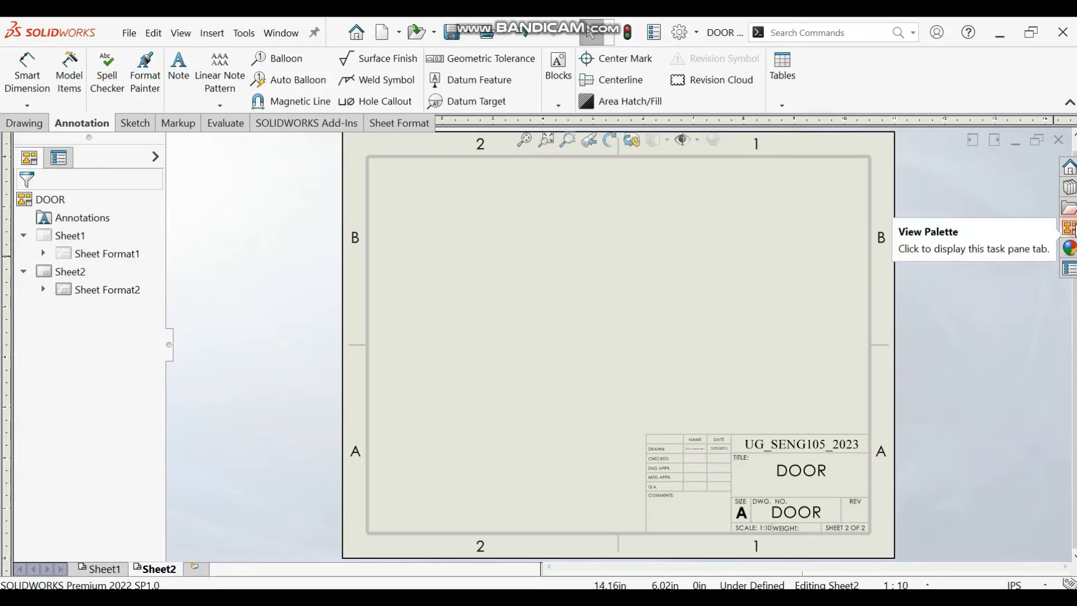
- Place the DOOR front view on Sheet2 and project an isometric view and a right side view from it
{"action": "left_click", "coordinate": [1071, 228]}
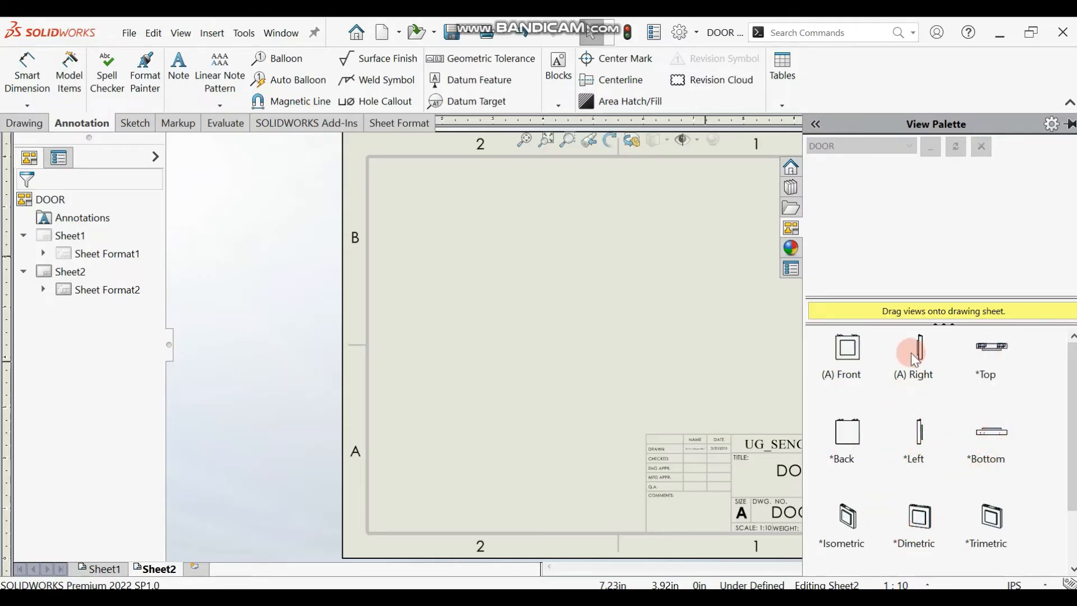
{"action": "mouse_move", "coordinate": [848, 350]}
{"action": "left_mouse_down"}
{"action": "mouse_move", "coordinate": [597, 369]}
{"action": "mouse_move", "coordinate": [609, 369]}
{"action": "left_mouse_up"}
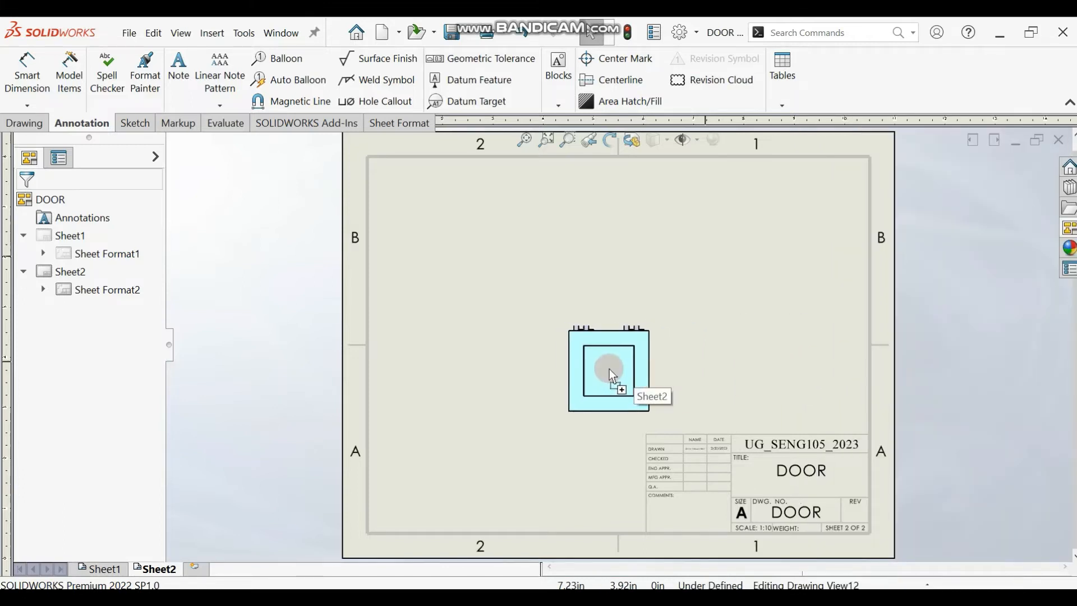
{"action": "left_click", "coordinate": [762, 238]}
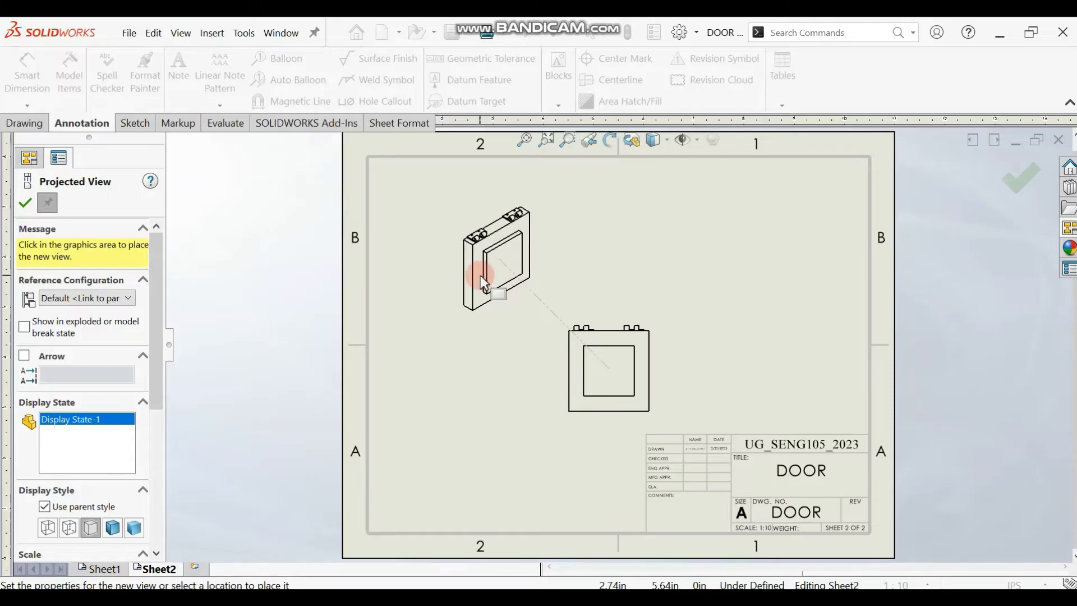
{"action": "left_click", "coordinate": [480, 275]}
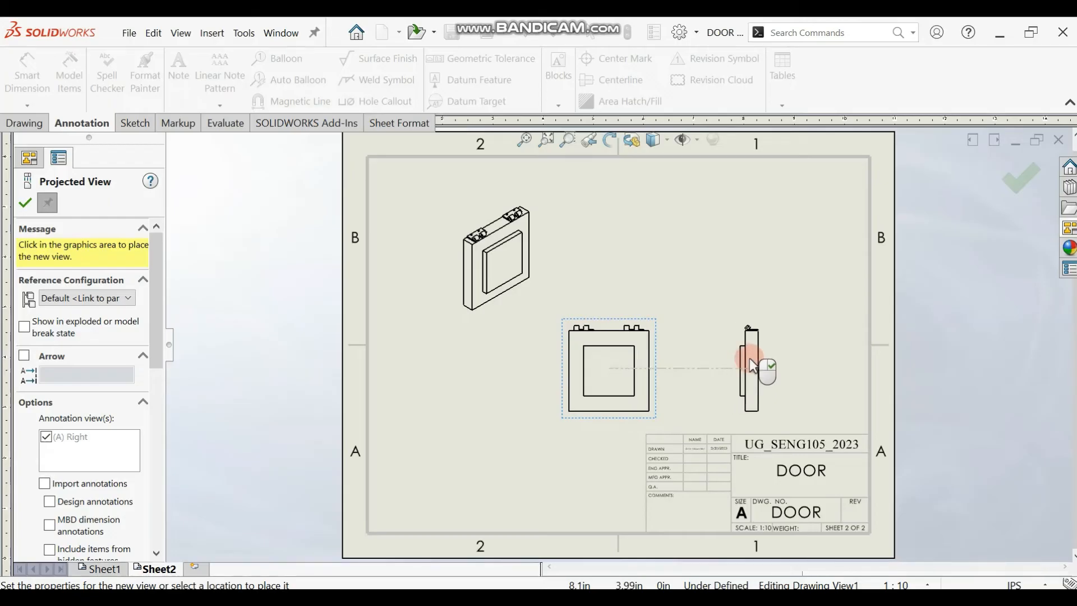
{"action": "left_click", "coordinate": [753, 365]}
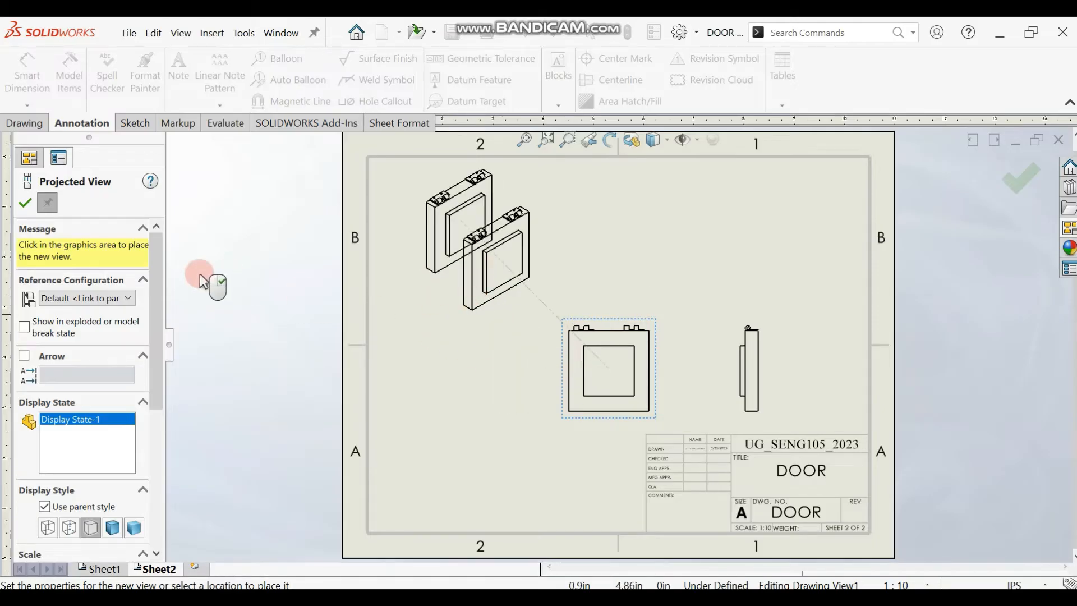
{"action": "left_click", "coordinate": [35, 204]}
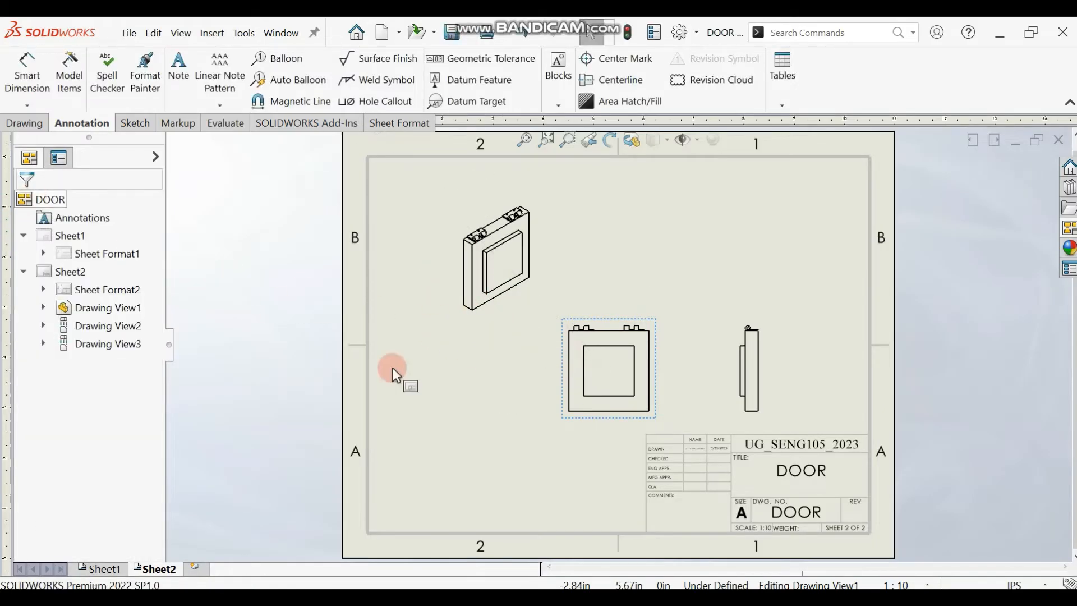
{"action": "left_click", "coordinate": [608, 362]}
{"action": "left_click", "coordinate": [624, 359]}
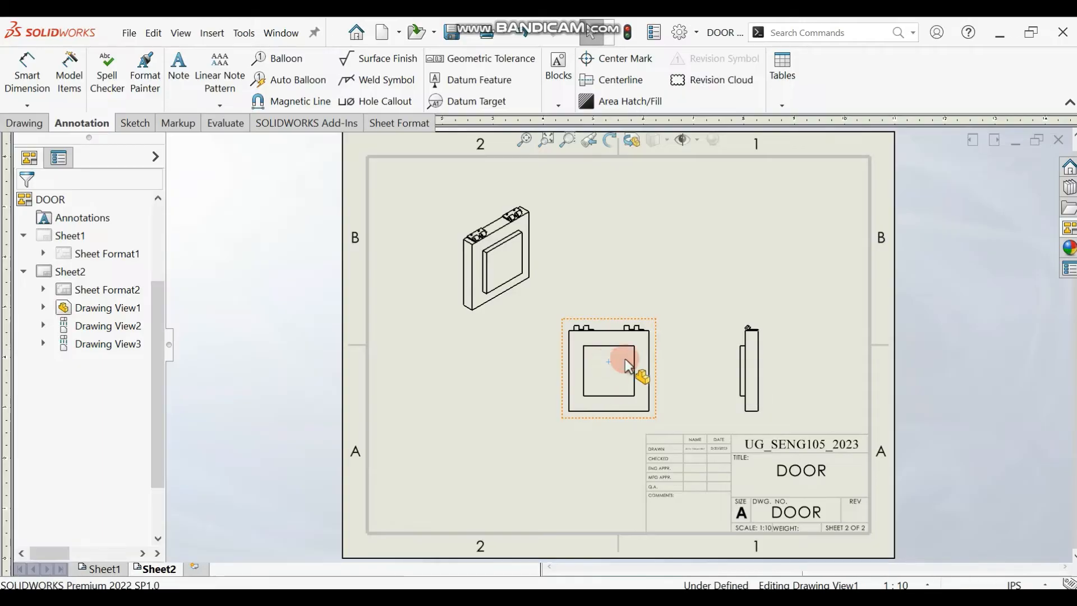
{"action": "left_click", "coordinate": [21, 128]}
{"action": "left_click", "coordinate": [58, 68]}
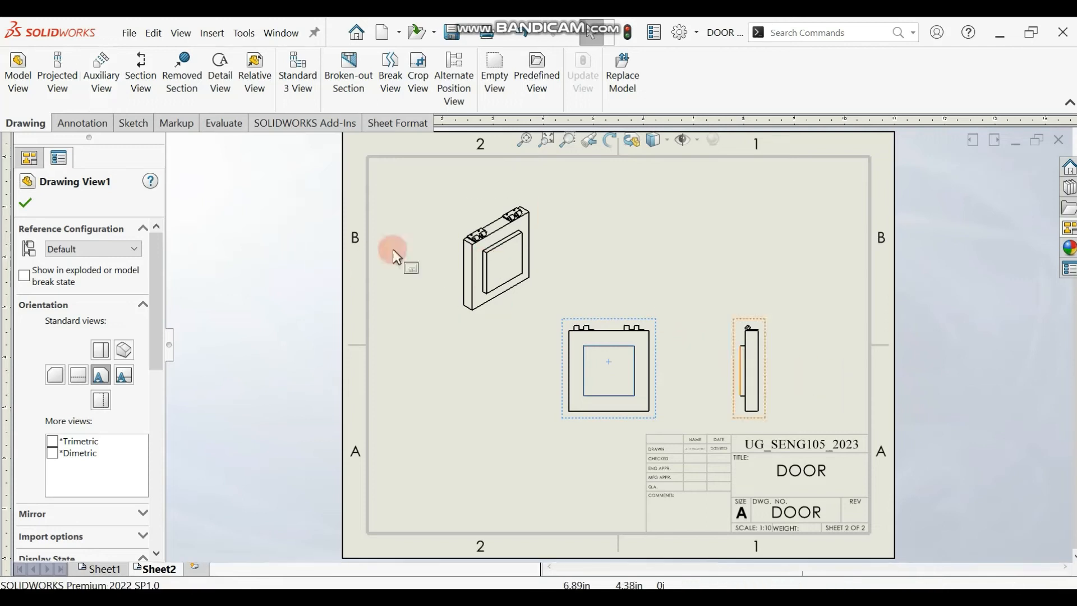
{"action": "left_click", "coordinate": [60, 91]}
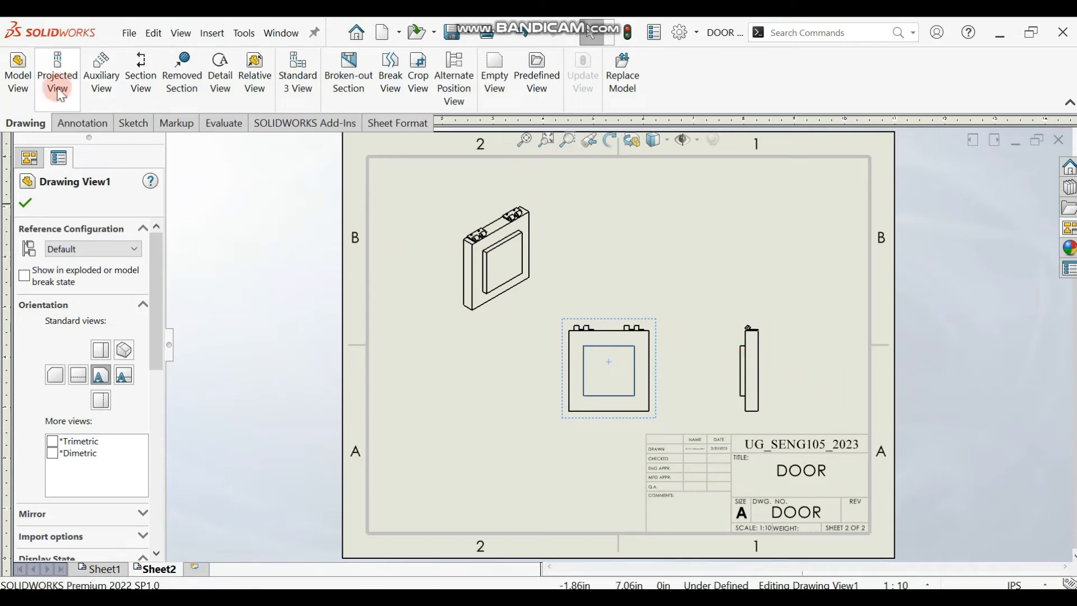
{"action": "left_click", "coordinate": [750, 359]}
{"action": "left_click", "coordinate": [78, 79]}
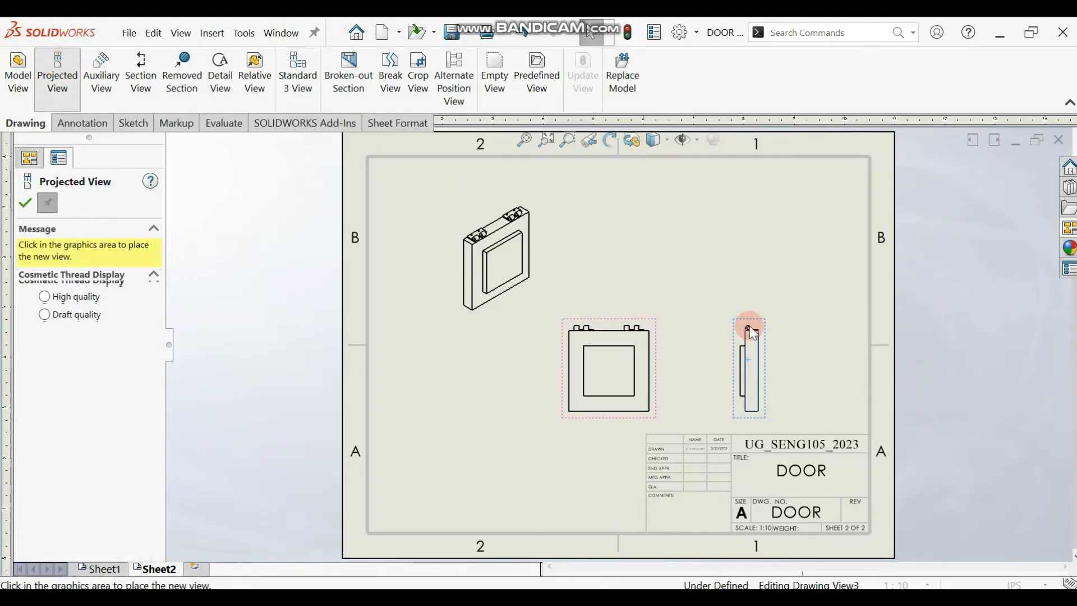
{"action": "left_click", "coordinate": [792, 235]}
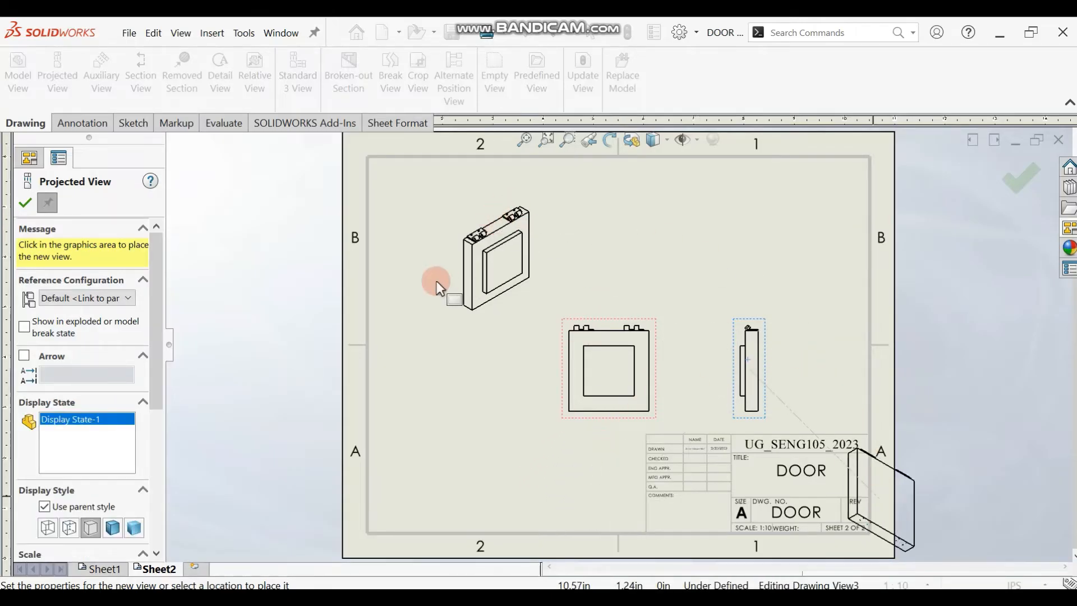
{"action": "left_click", "coordinate": [24, 203]}
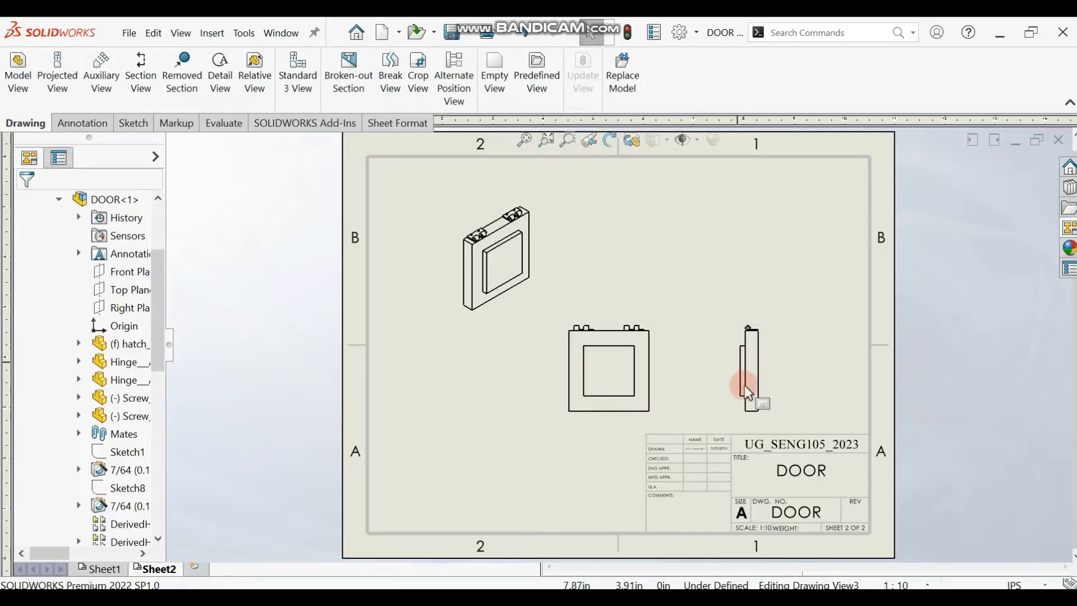
- Rearrange the views: side view farther out, isometric view in the sheet's lower-left area, front view closer to the side view
{"action": "mouse_move", "coordinate": [768, 412]}
{"action": "left_mouse_down"}
{"action": "mouse_move", "coordinate": [805, 414]}
{"action": "mouse_move", "coordinate": [775, 410]}
{"action": "mouse_move", "coordinate": [788, 411]}
{"action": "left_mouse_up"}
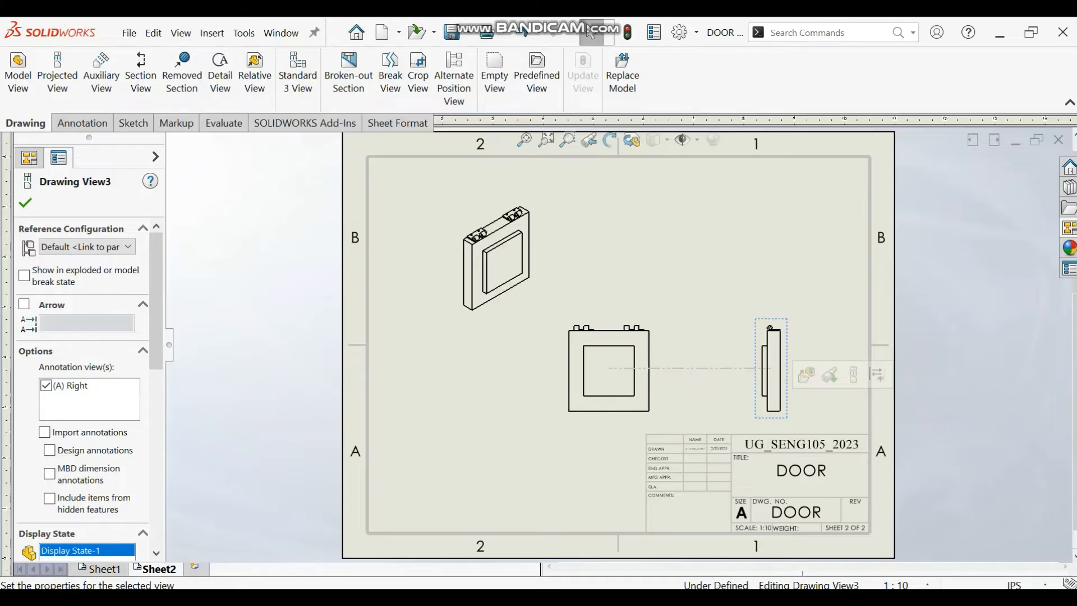
{"action": "left_click", "coordinate": [24, 202]}
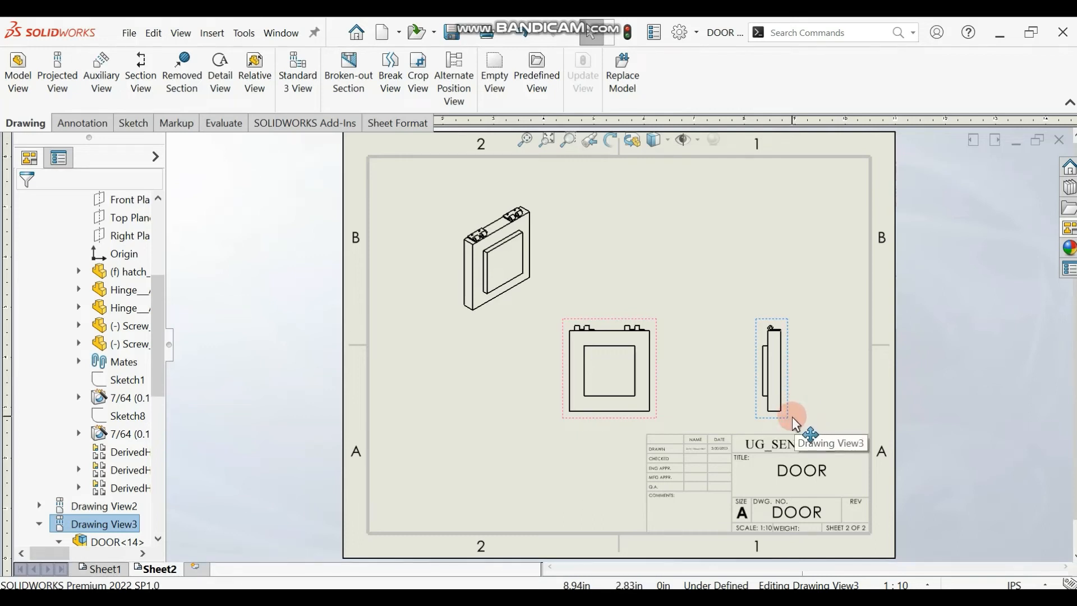
{"action": "mouse_move", "coordinate": [792, 417]}
{"action": "left_mouse_down"}
{"action": "mouse_move", "coordinate": [805, 419]}
{"action": "mouse_move", "coordinate": [779, 424]}
{"action": "left_mouse_up"}
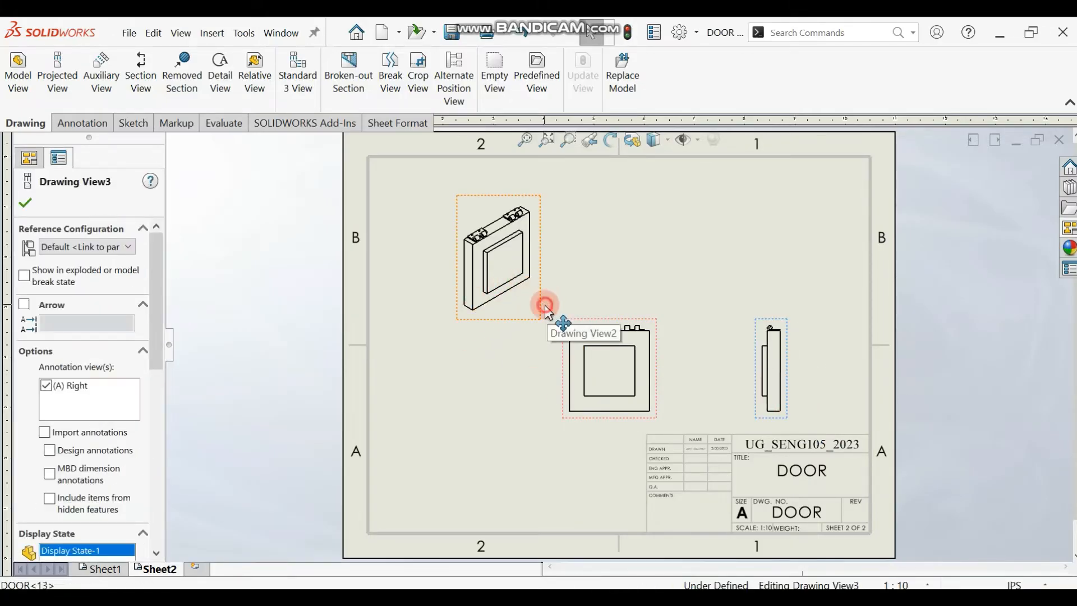
{"action": "mouse_move", "coordinate": [498, 436]}
{"action": "left_mouse_down"}
{"action": "mouse_move", "coordinate": [491, 462]}
{"action": "mouse_move", "coordinate": [511, 476]}
{"action": "left_mouse_up"}
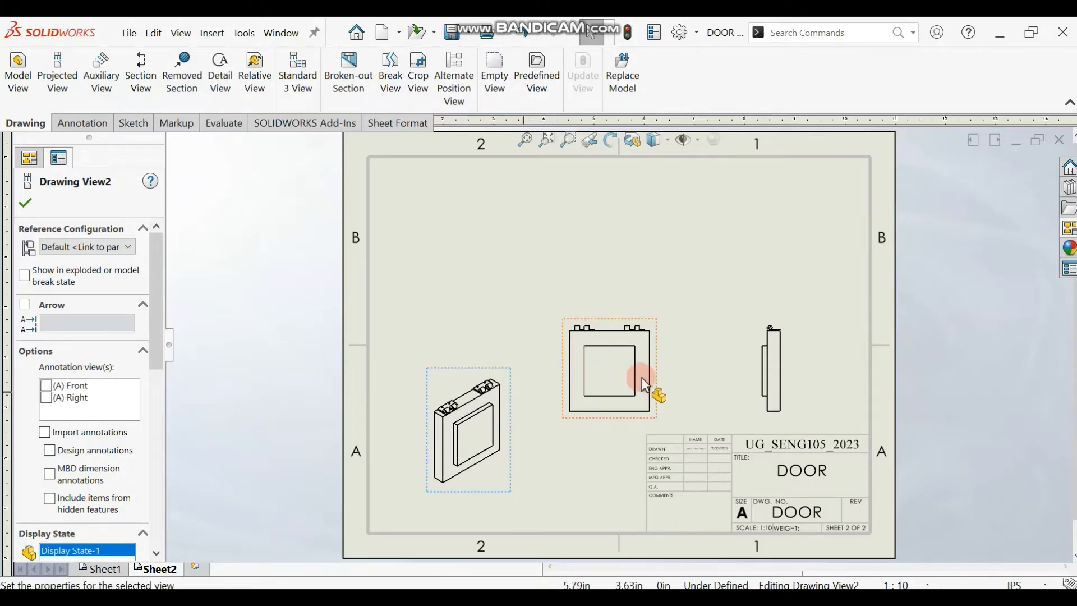
{"action": "left_click_drag", "start_coordinate": [664, 414], "coordinate": [708, 415]}
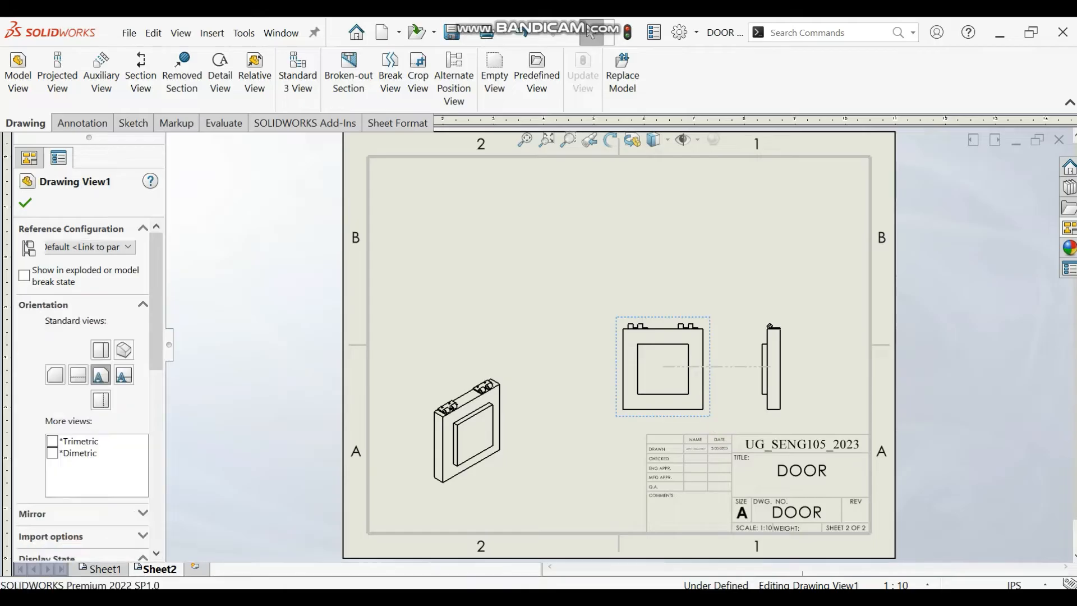
- Set the isometric view to a custom scale of 1:5
{"action": "left_click", "coordinate": [470, 424]}
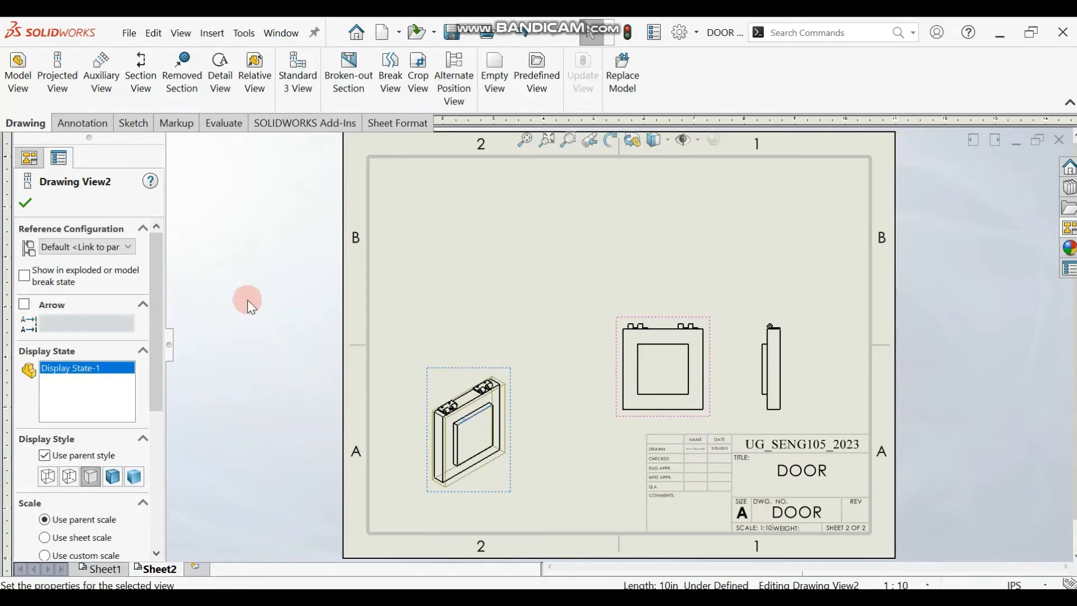
{"action": "left_click_drag", "start_coordinate": [164, 292], "coordinate": [162, 407]}
{"action": "left_click", "coordinate": [66, 295]}
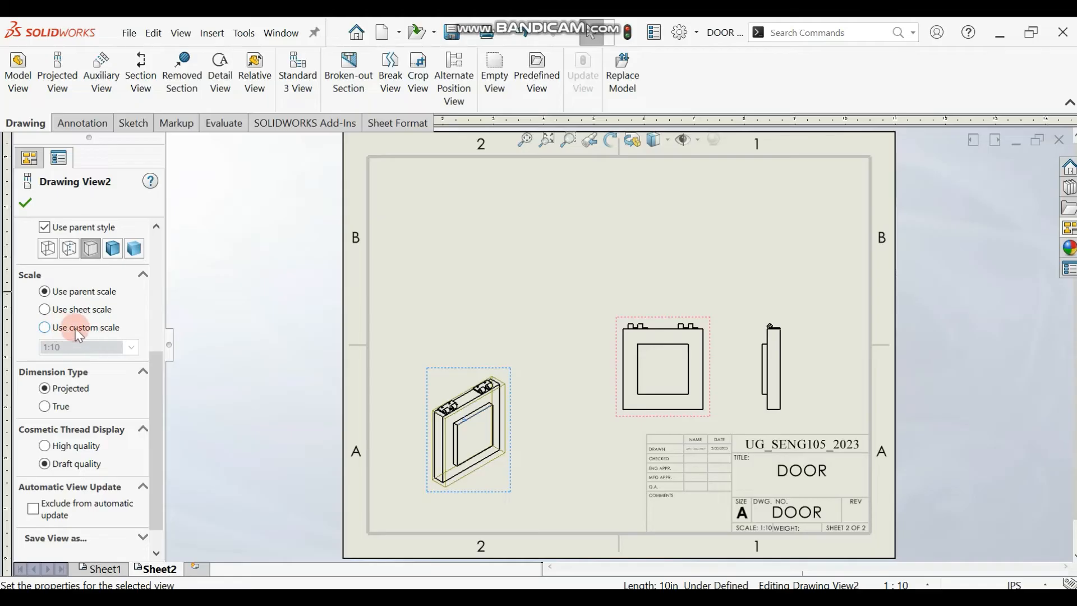
{"action": "left_click", "coordinate": [58, 327]}
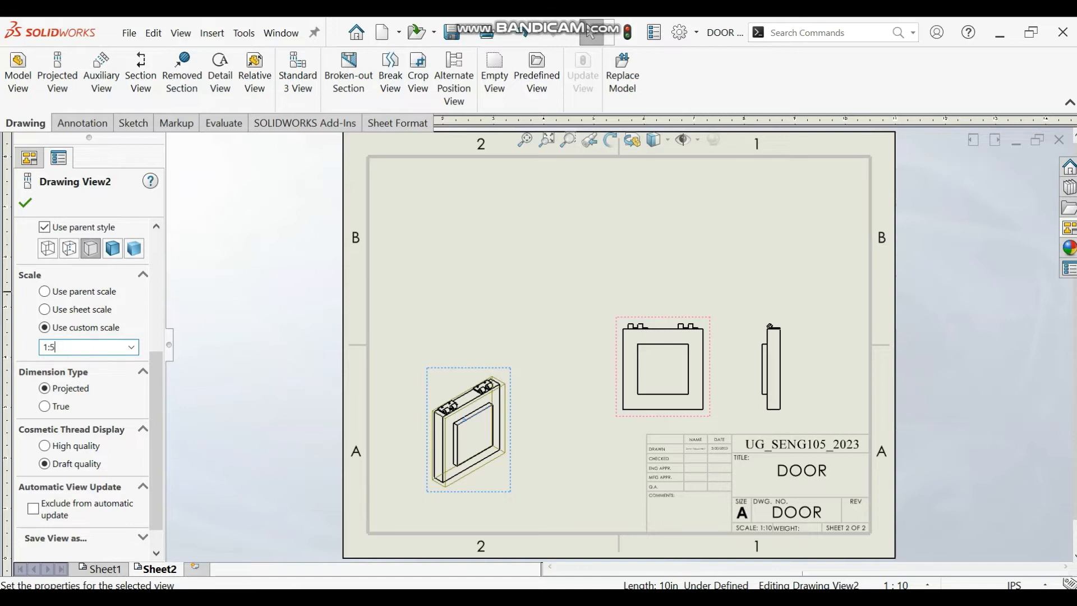
{"action": "key", "text": "Return"}
{"action": "left_click", "coordinate": [483, 277]}
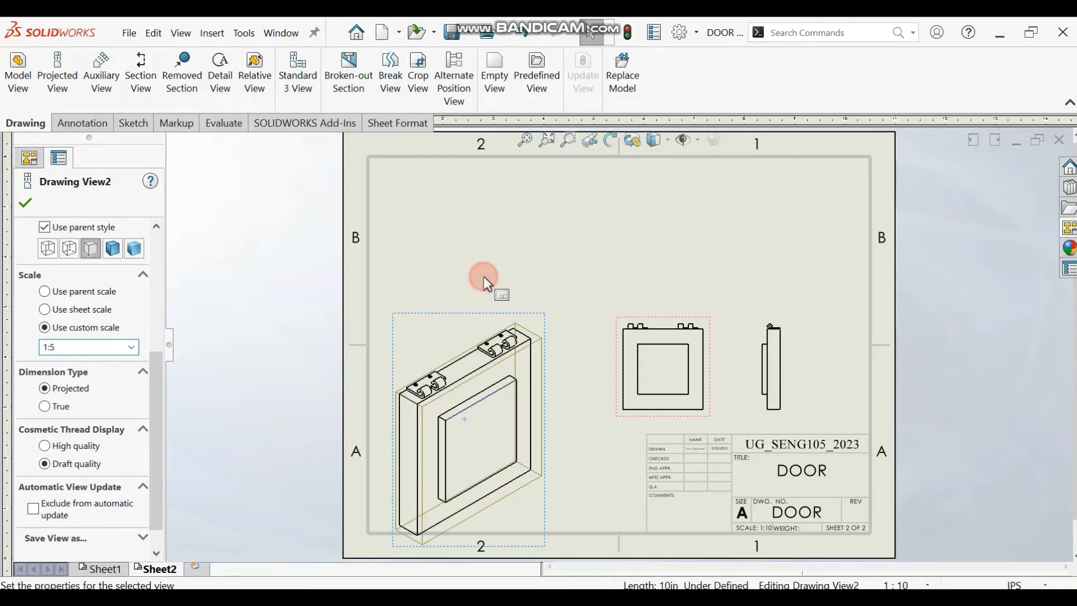
{"action": "left_click", "coordinate": [463, 248]}
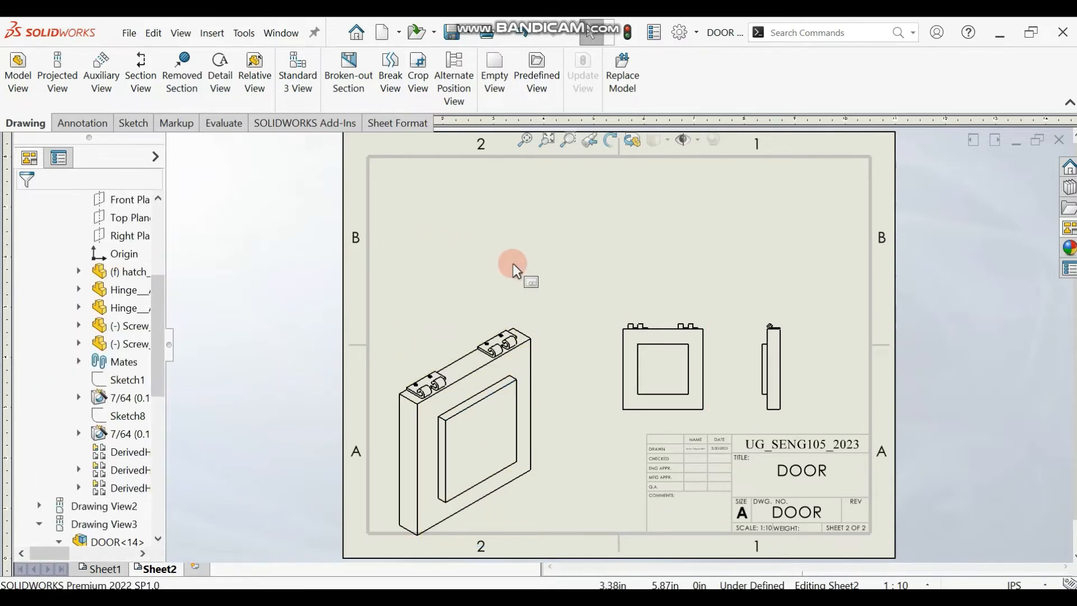
- Move the enlarged isometric view up and slightly to the right so it sits inside the sheet border
{"action": "left_click", "coordinate": [524, 401]}
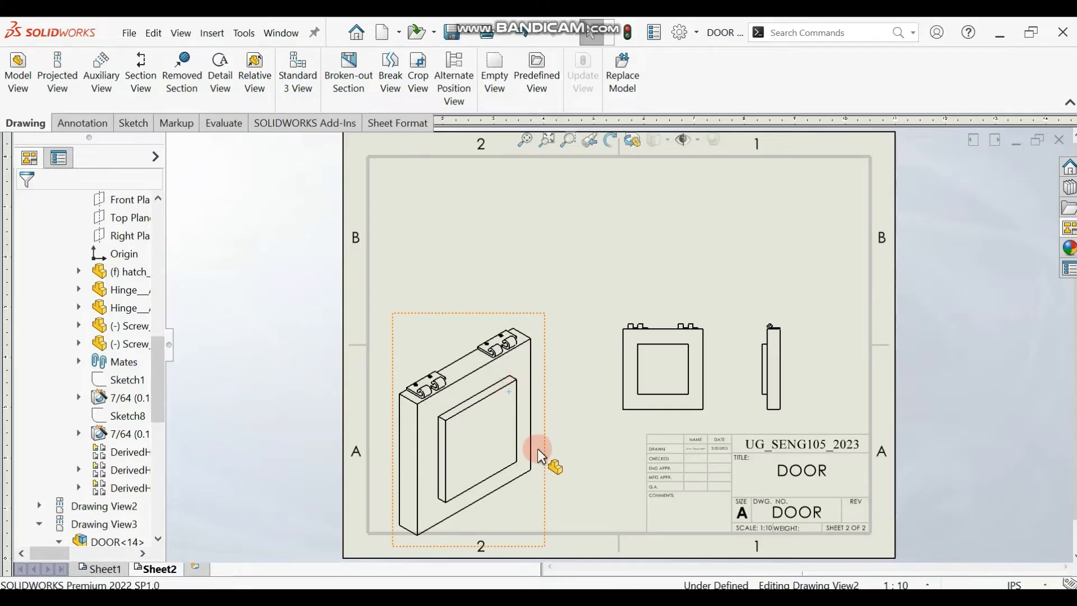
{"action": "left_click", "coordinate": [553, 503]}
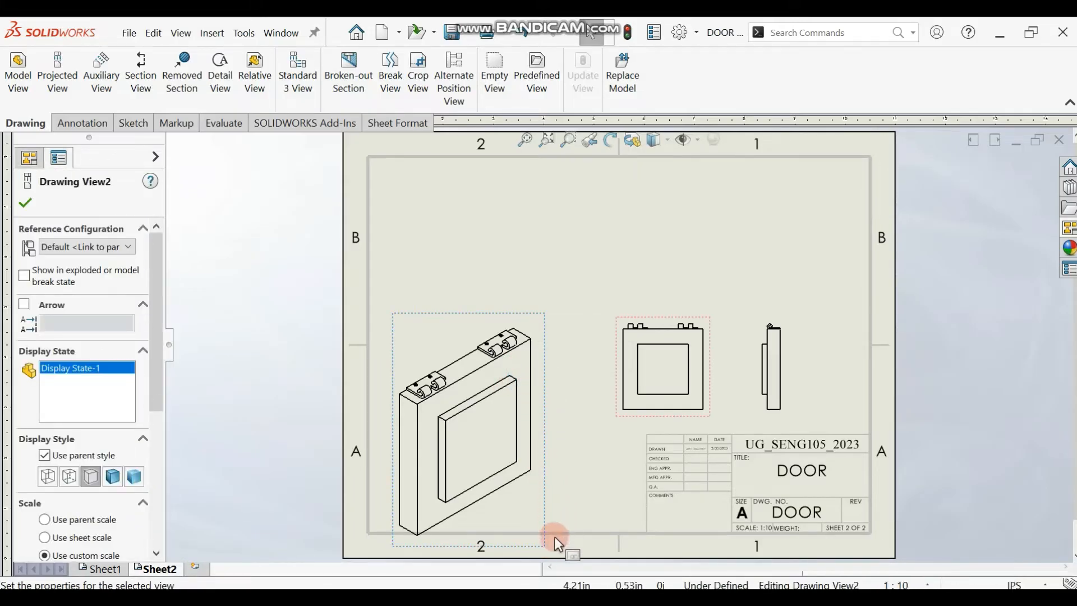
{"action": "left_click", "coordinate": [561, 477]}
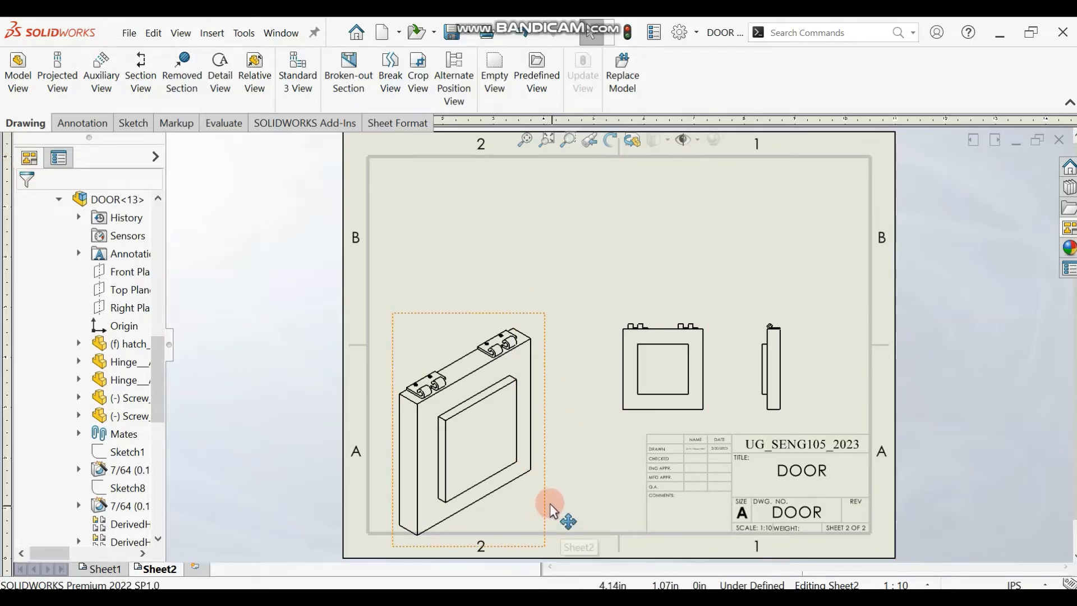
{"action": "mouse_move", "coordinate": [550, 503]}
{"action": "left_mouse_down"}
{"action": "mouse_move", "coordinate": [551, 431]}
{"action": "mouse_move", "coordinate": [570, 459]}
{"action": "left_mouse_up"}
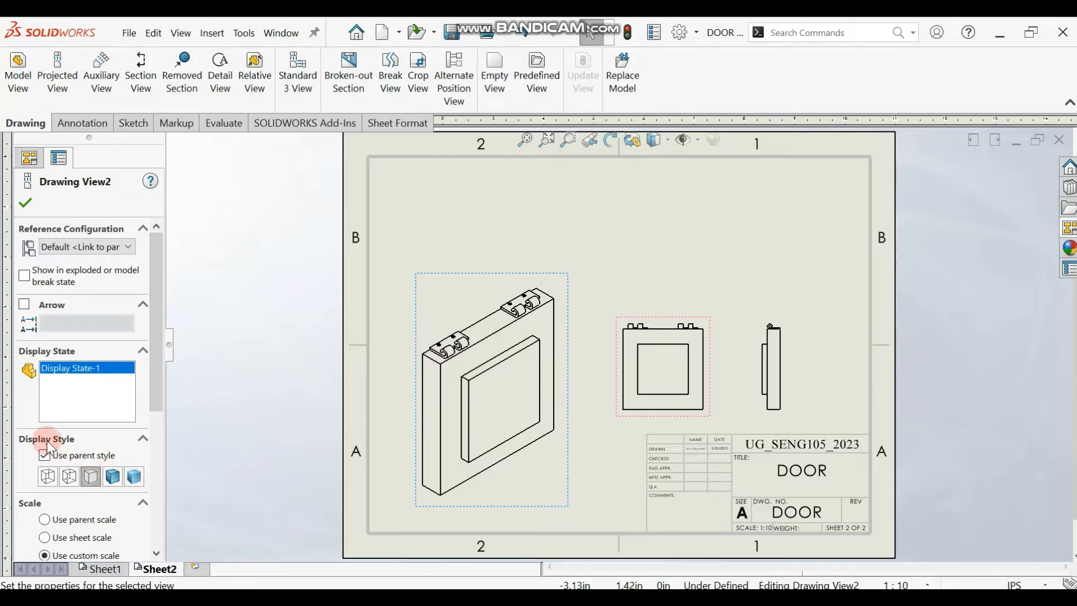
- Set the isometric view's display style to Shaded With Edges and show it in the Exploded View2 state
{"action": "left_click", "coordinate": [111, 476]}
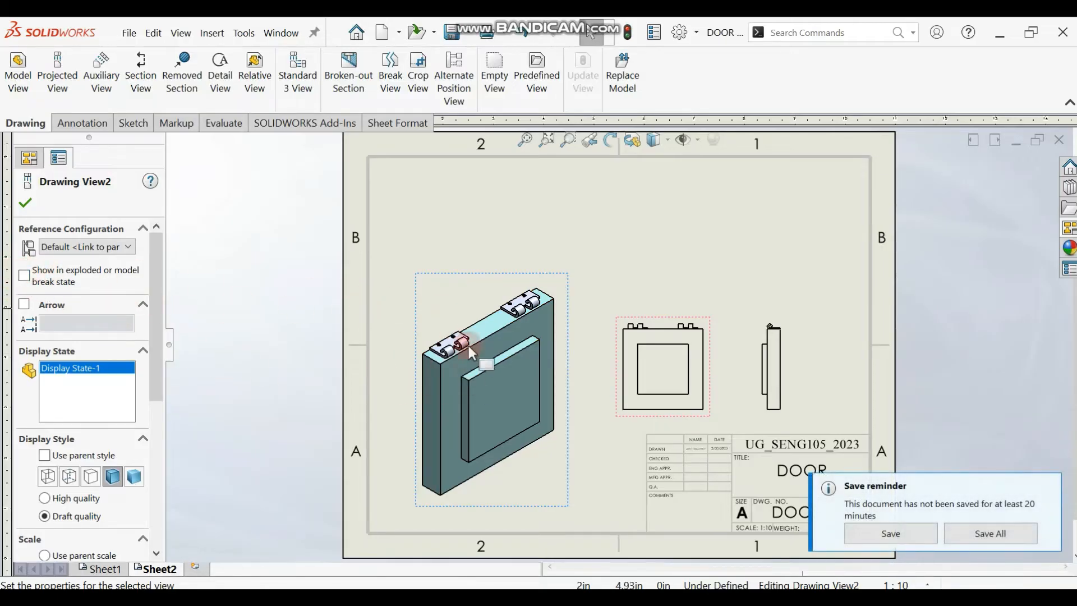
{"action": "left_click", "coordinate": [497, 386]}
{"action": "left_click", "coordinate": [24, 276]}
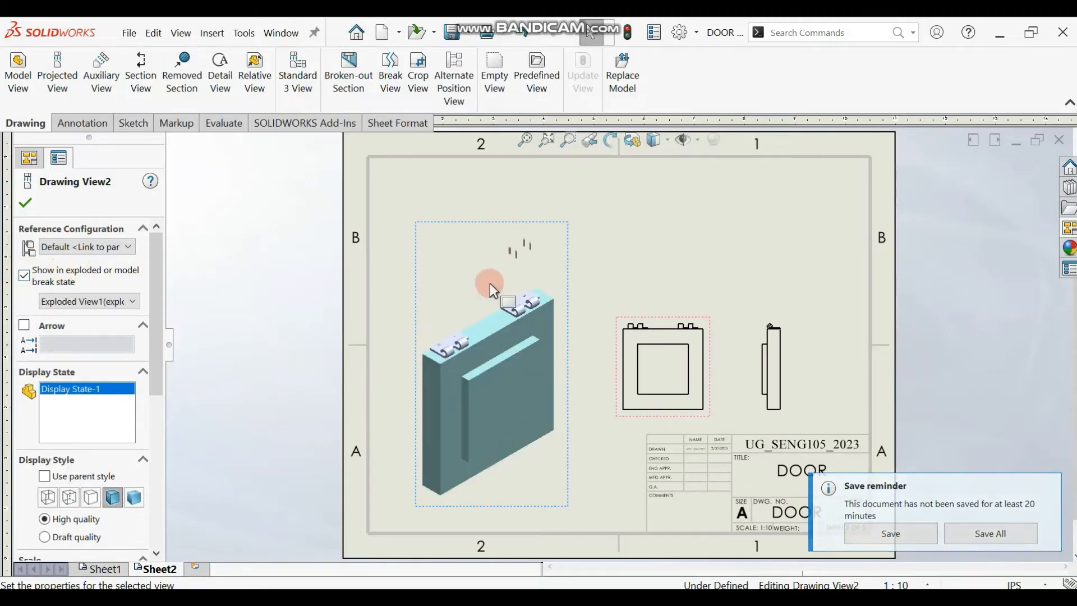
{"action": "left_click", "coordinate": [131, 305]}
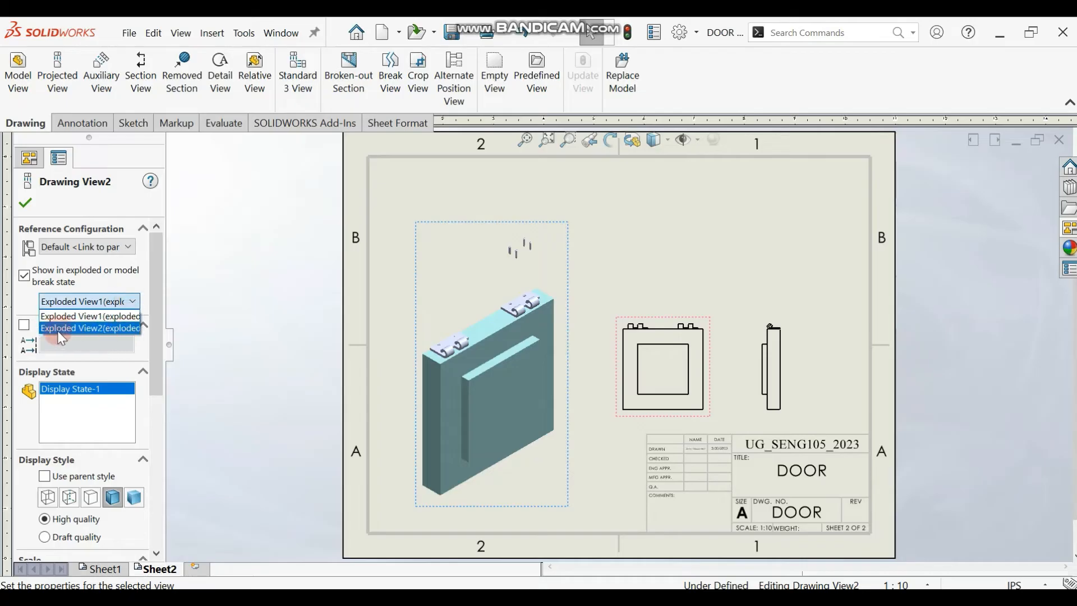
{"action": "left_click", "coordinate": [91, 328]}
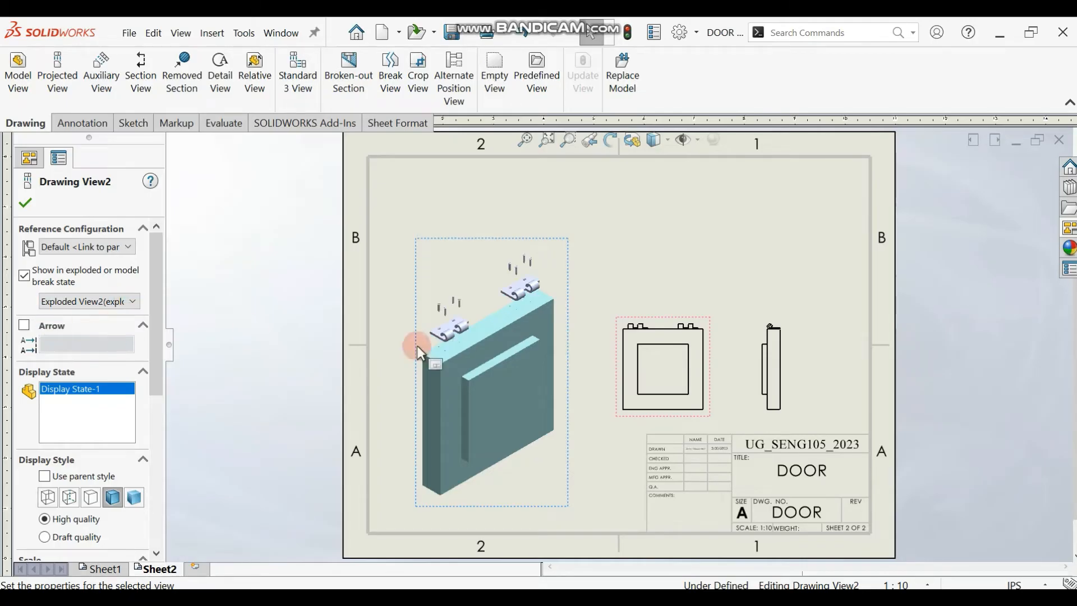
{"action": "left_click", "coordinate": [573, 260]}
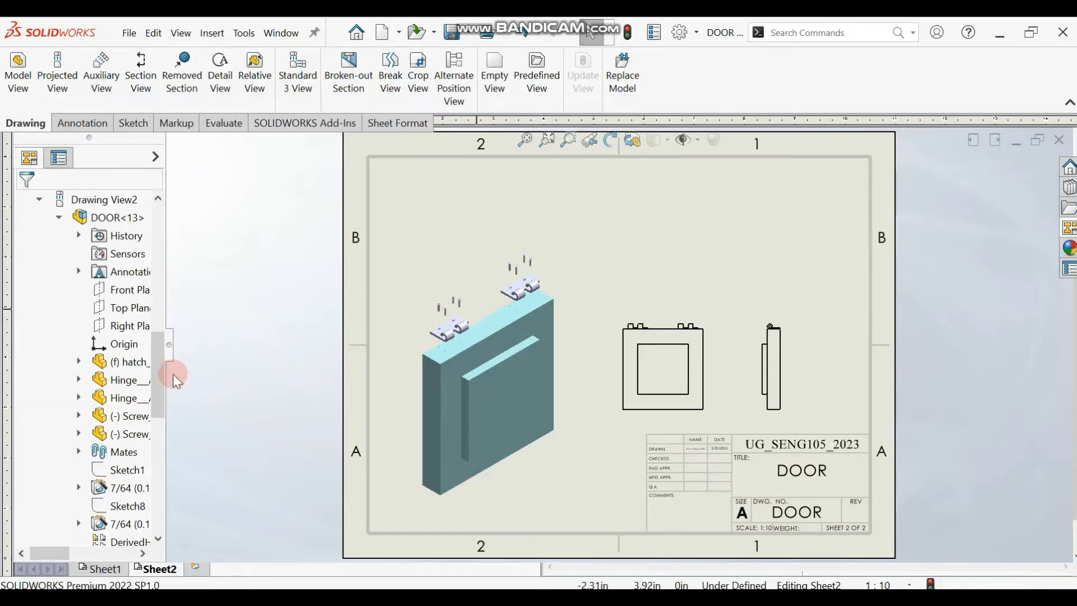
- Change the exploded isometric view's display style to Hidden Lines Removed
{"action": "left_click", "coordinate": [524, 399]}
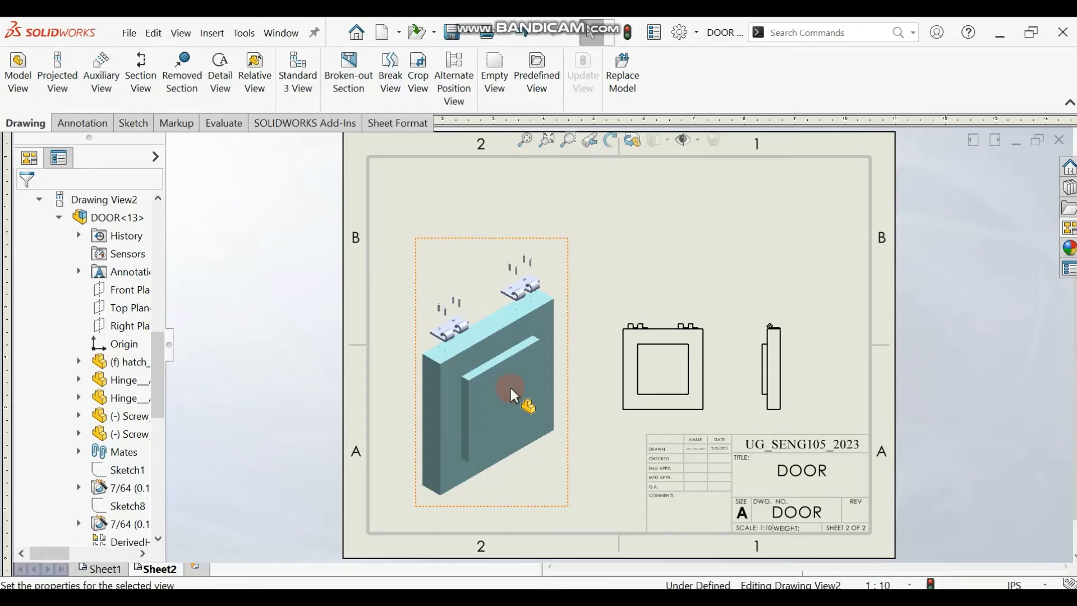
{"action": "left_click", "coordinate": [93, 498]}
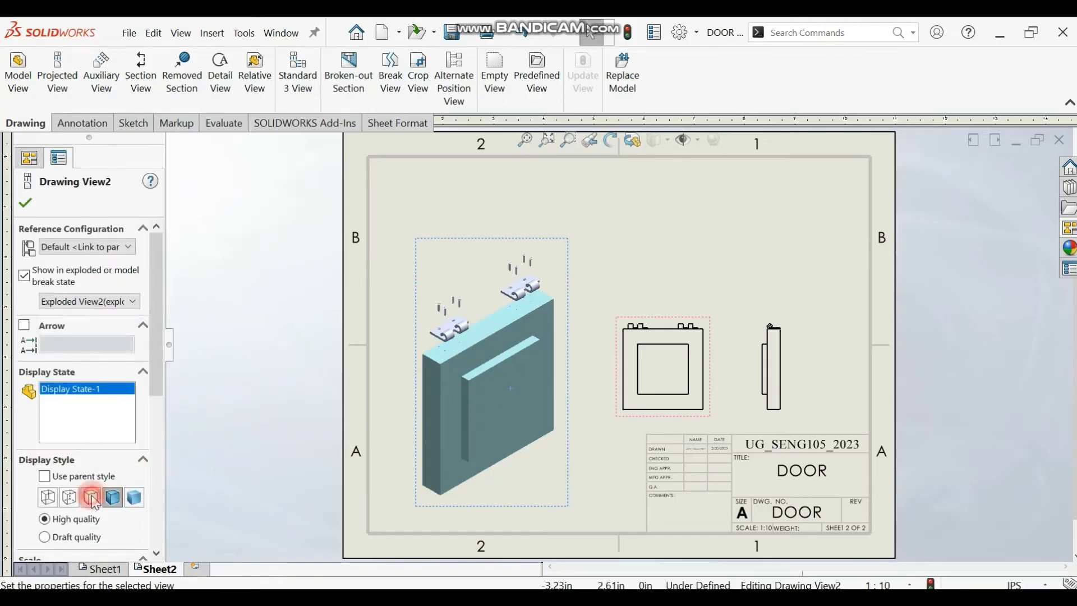
{"action": "left_click", "coordinate": [610, 256]}
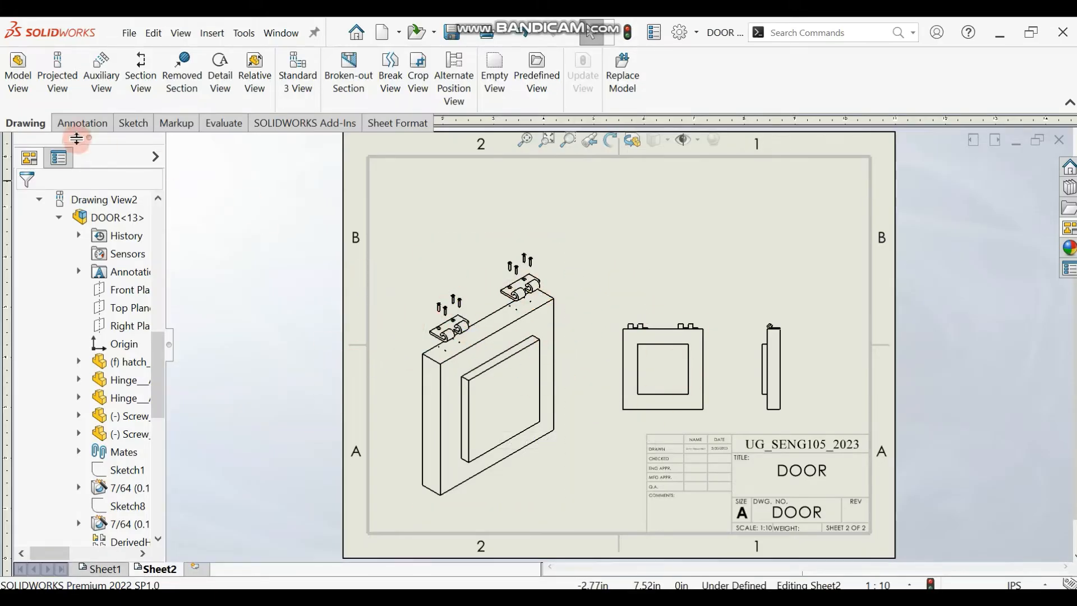
- Add automatic balloons to the exploded isometric view in a square layout, ignoring multiple instances and attaching leaders to edges
{"action": "left_click", "coordinate": [81, 123]}
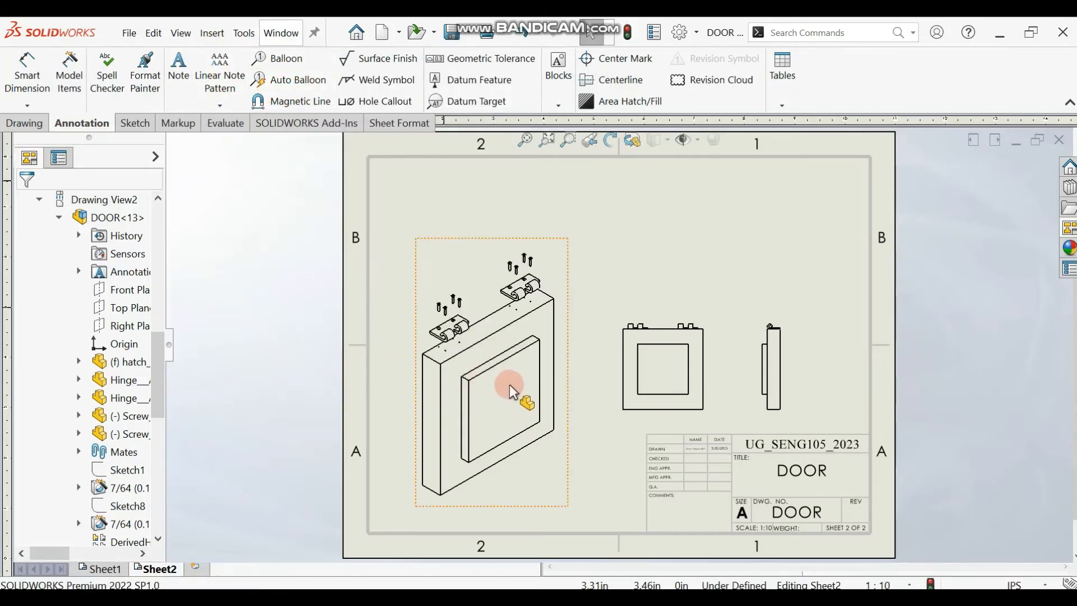
{"action": "left_click", "coordinate": [469, 320]}
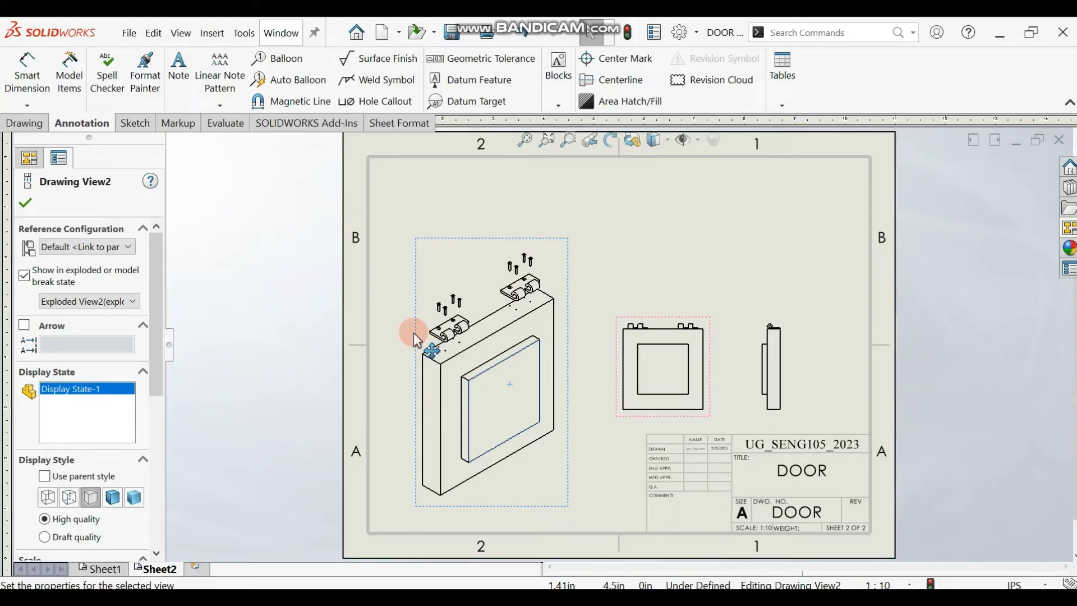
{"action": "double_click", "coordinate": [468, 400]}
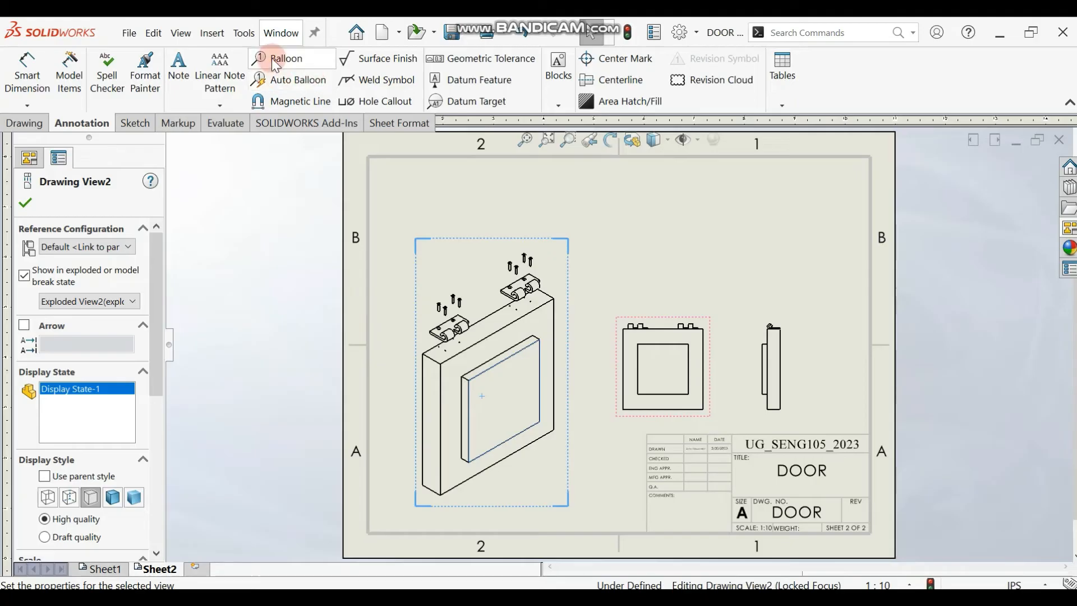
{"action": "left_click", "coordinate": [300, 78]}
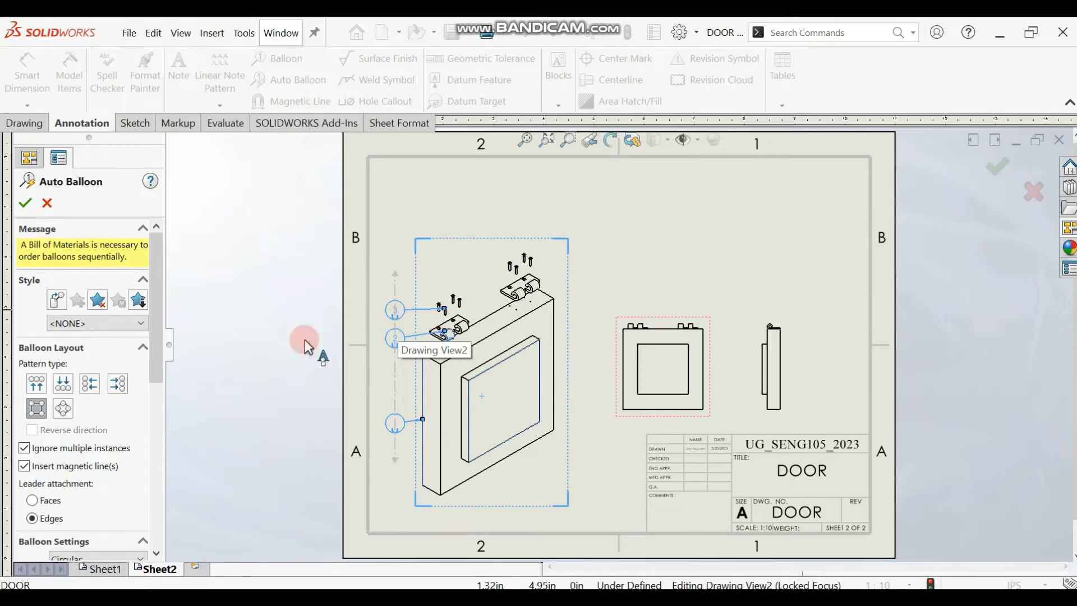
{"action": "left_click", "coordinate": [24, 203]}
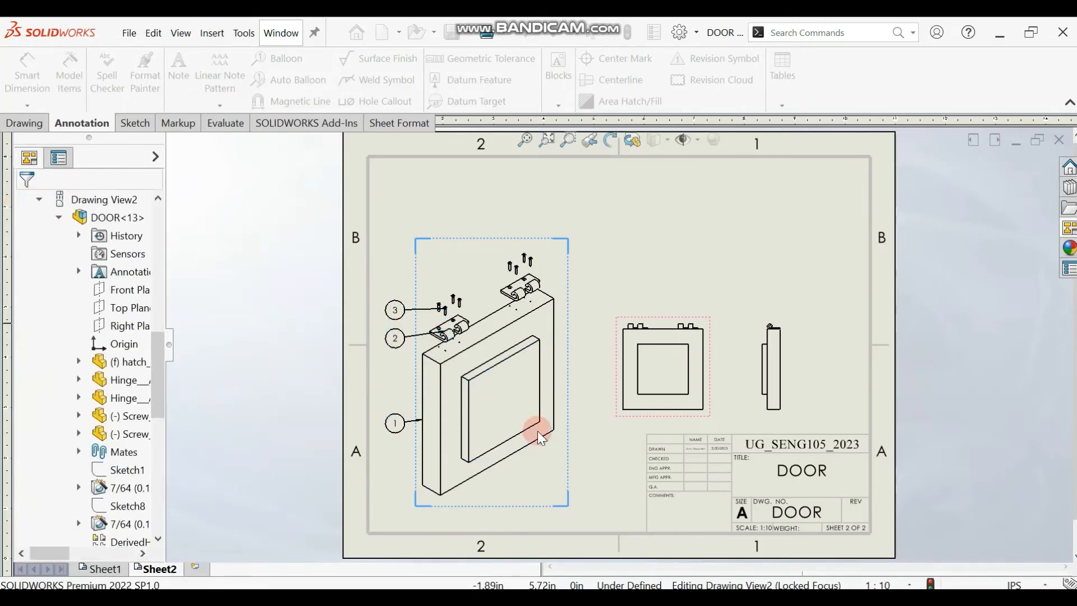
- Spread out the balloons beside the exploded view: move balloon 3 higher and balloons 1 and 2 lower
{"action": "left_click", "coordinate": [407, 318]}
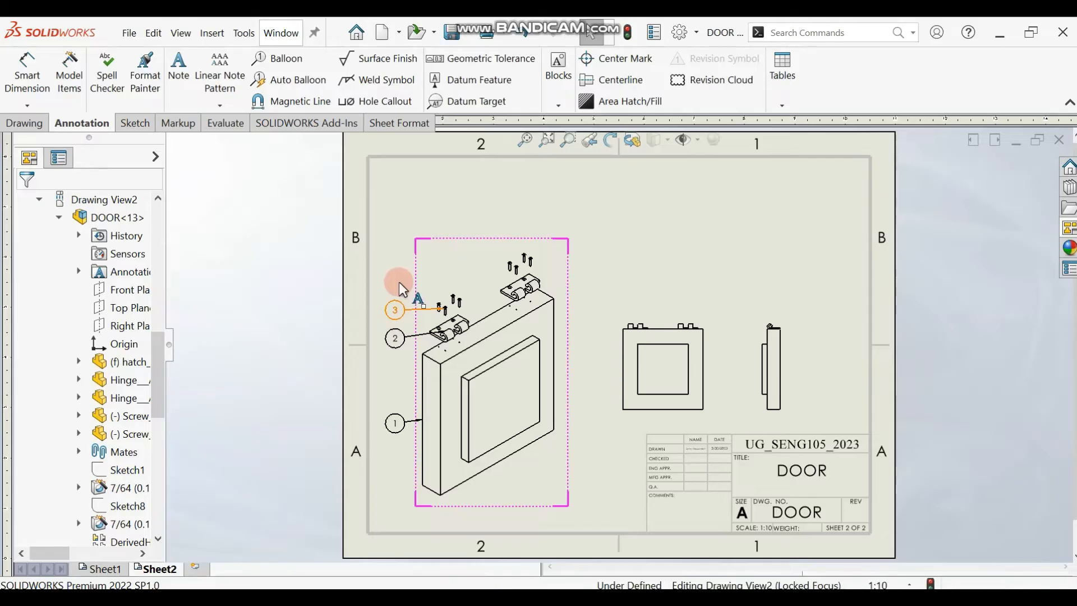
{"action": "left_click_drag", "start_coordinate": [399, 283], "coordinate": [395, 279]}
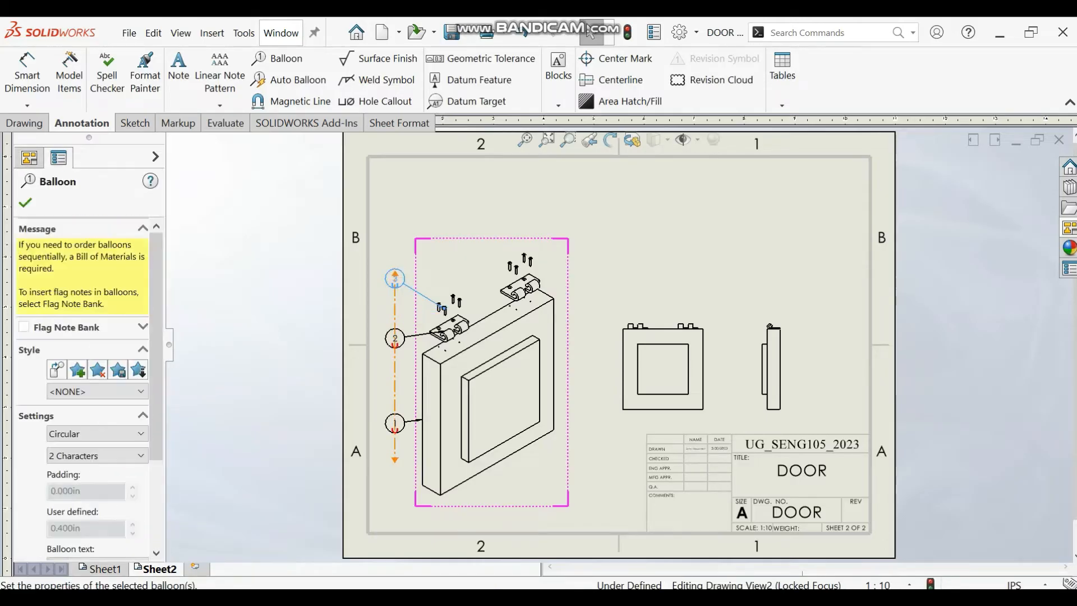
{"action": "left_click_drag", "start_coordinate": [392, 279], "coordinate": [392, 271]}
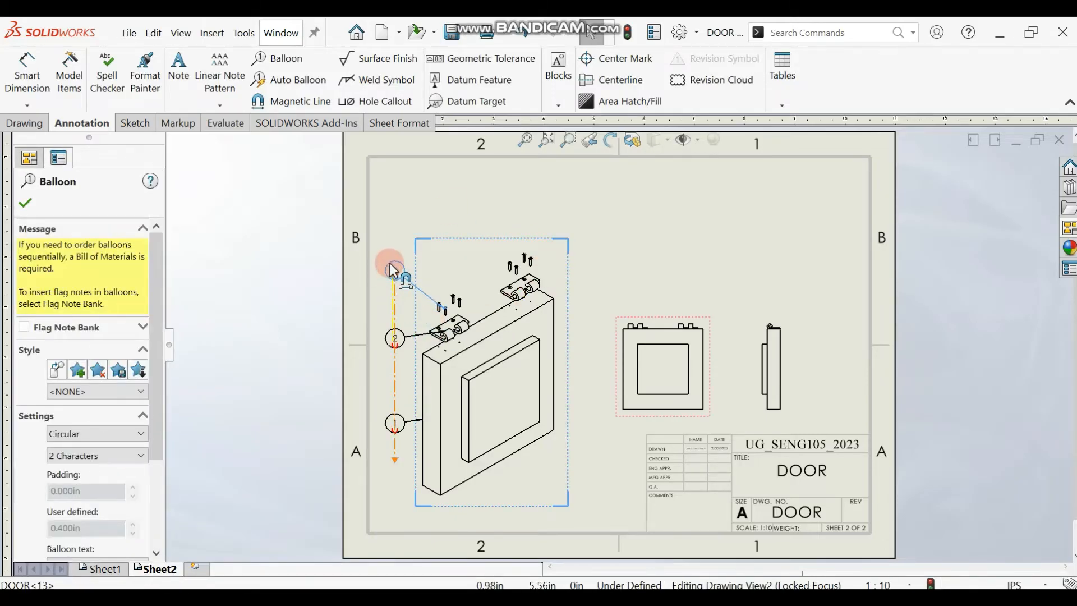
{"action": "left_click", "coordinate": [395, 422]}
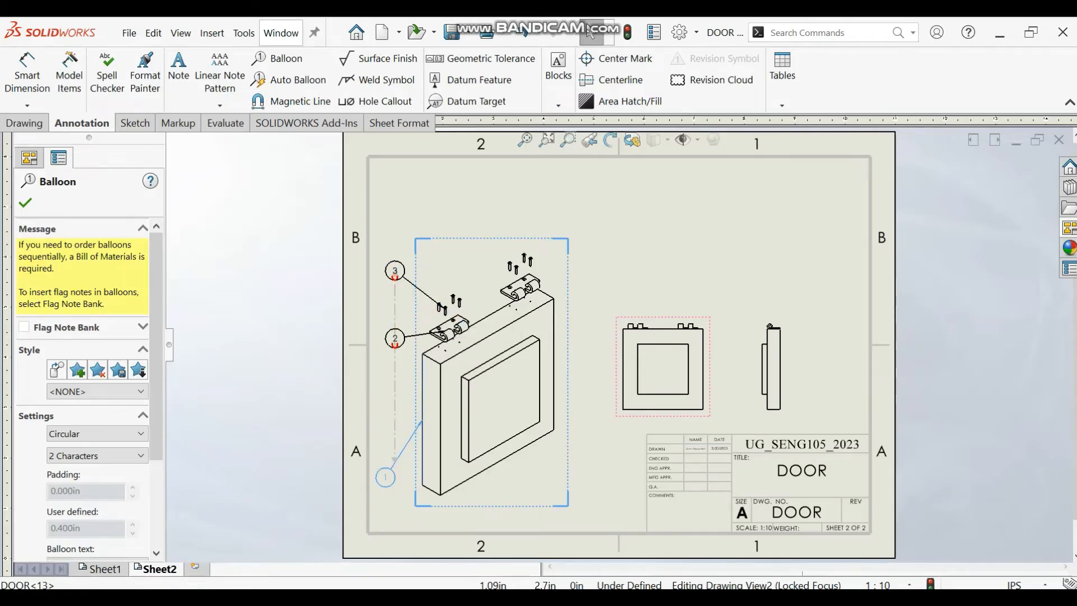
{"action": "left_click_drag", "start_coordinate": [384, 345], "coordinate": [378, 366]}
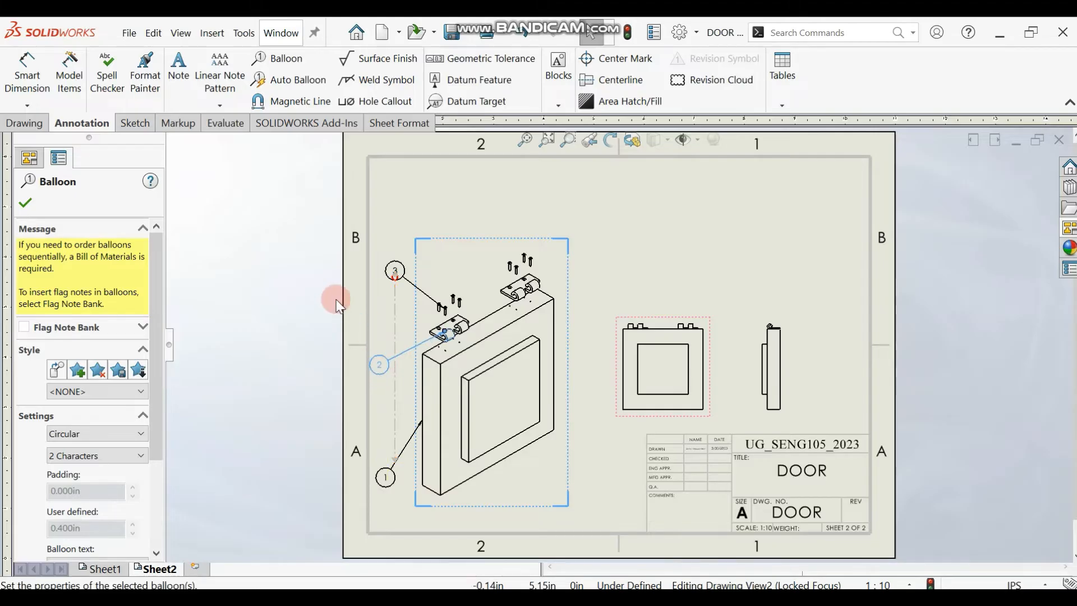
{"action": "left_click_drag", "start_coordinate": [375, 365], "coordinate": [378, 366]}
{"action": "left_click", "coordinate": [26, 202]}
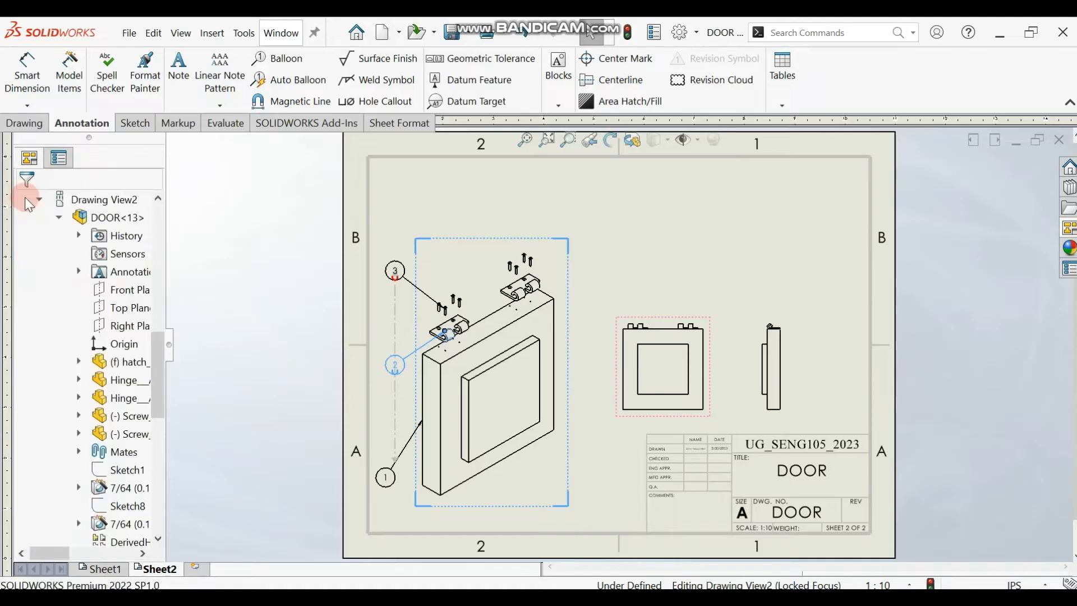
{"action": "left_click", "coordinate": [644, 241]}
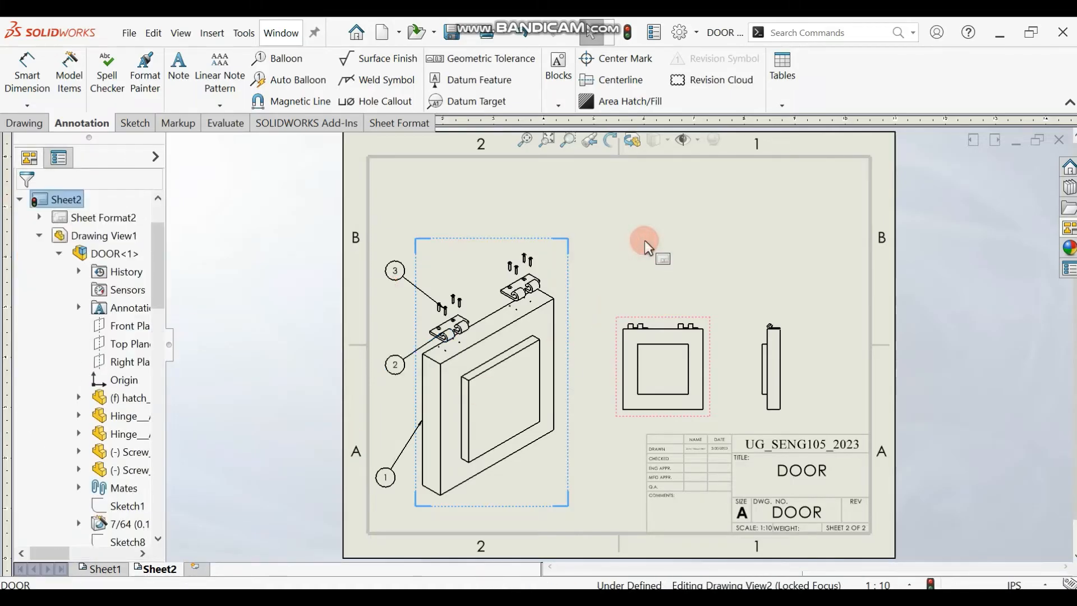
{"action": "left_click", "coordinate": [590, 241]}
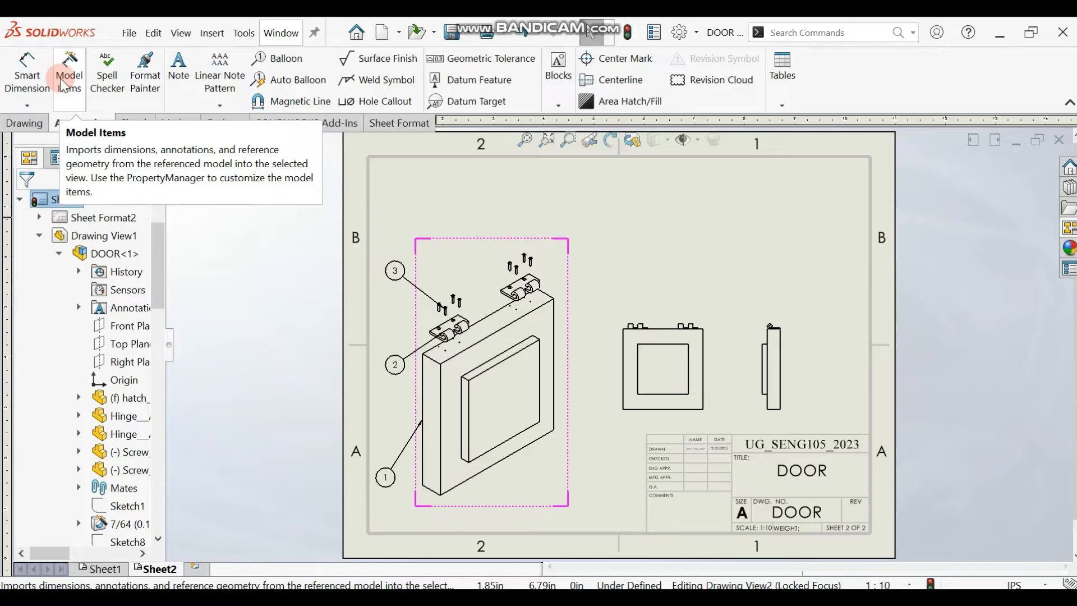
- Dimension the door's overall height and the raised panel's height in the side view, placing both beside the door's back edge
{"action": "left_click", "coordinate": [22, 78]}
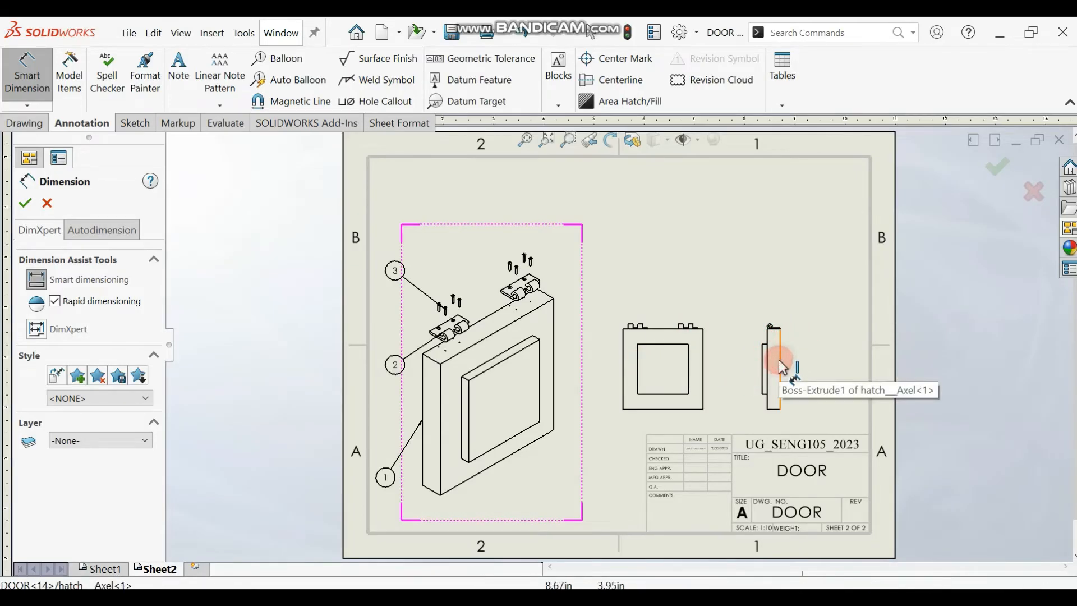
{"action": "left_click", "coordinate": [779, 359]}
{"action": "left_click", "coordinate": [817, 364]}
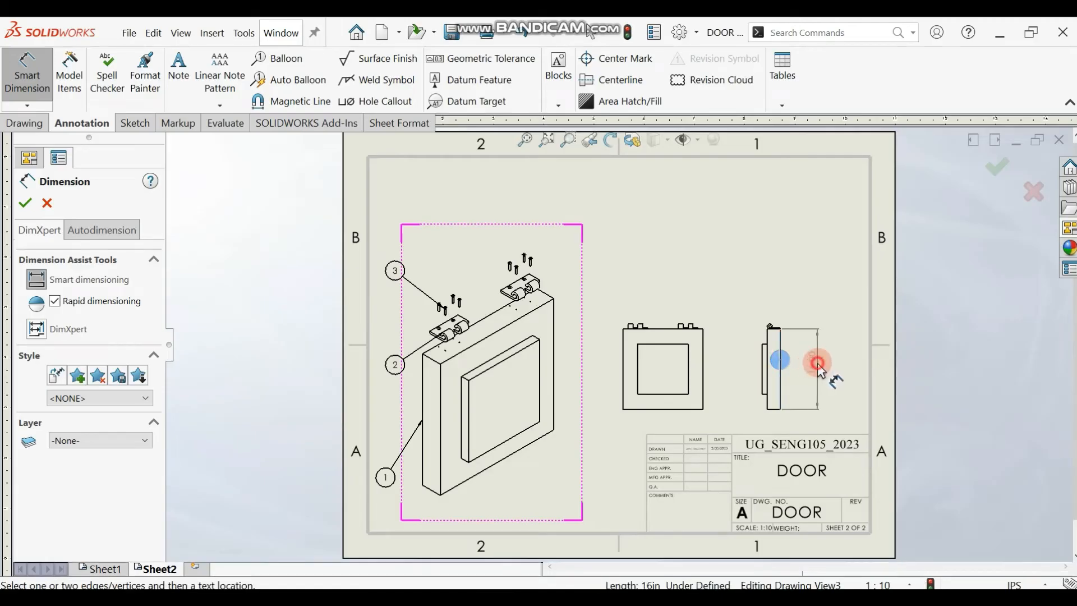
{"action": "left_click", "coordinate": [760, 364]}
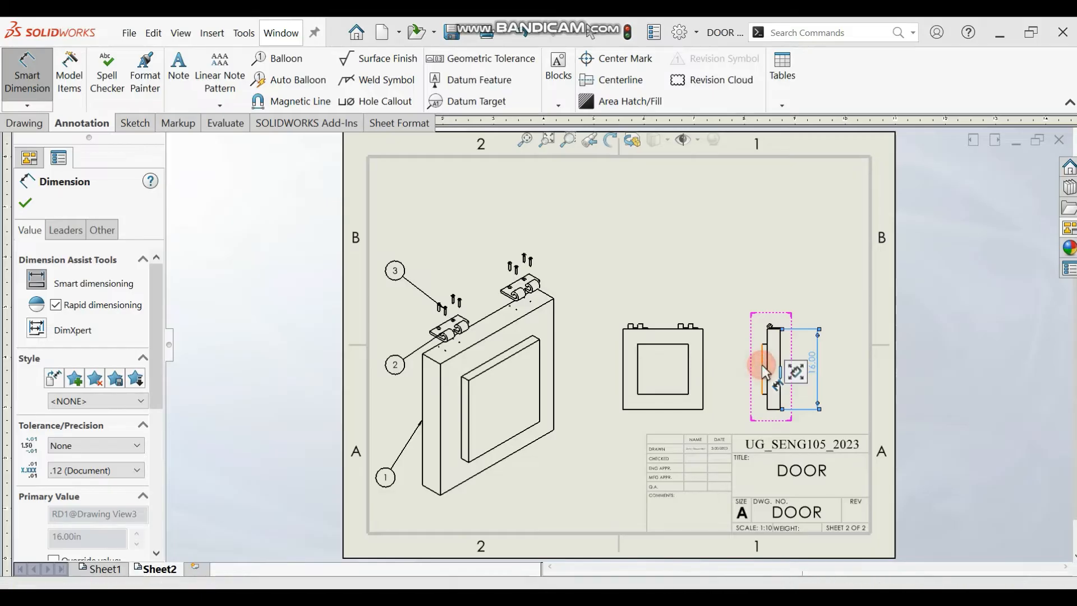
{"action": "left_click", "coordinate": [790, 366]}
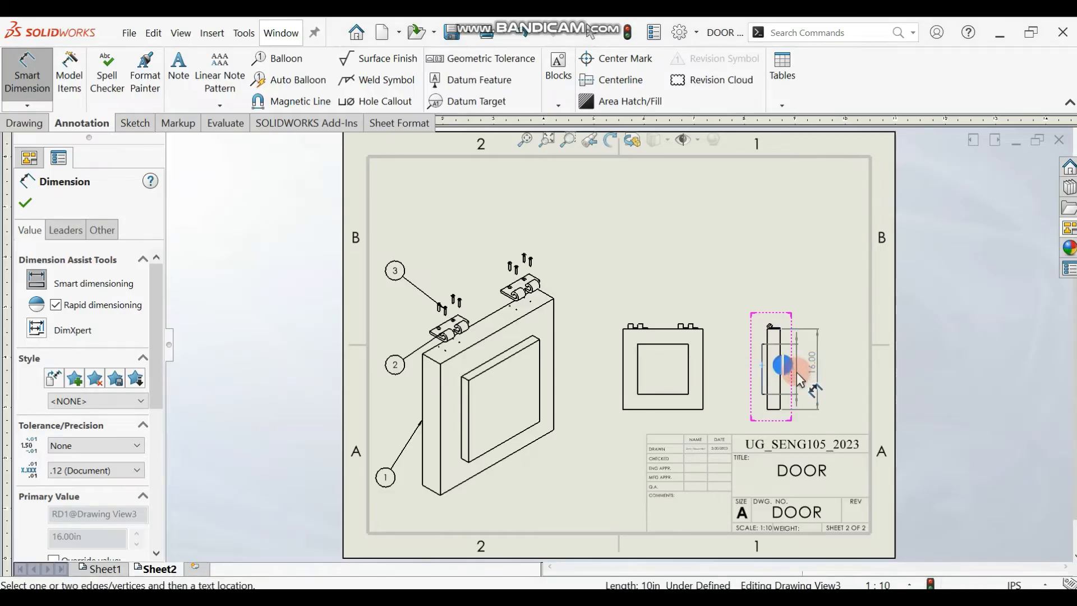
{"action": "left_click", "coordinate": [797, 373]}
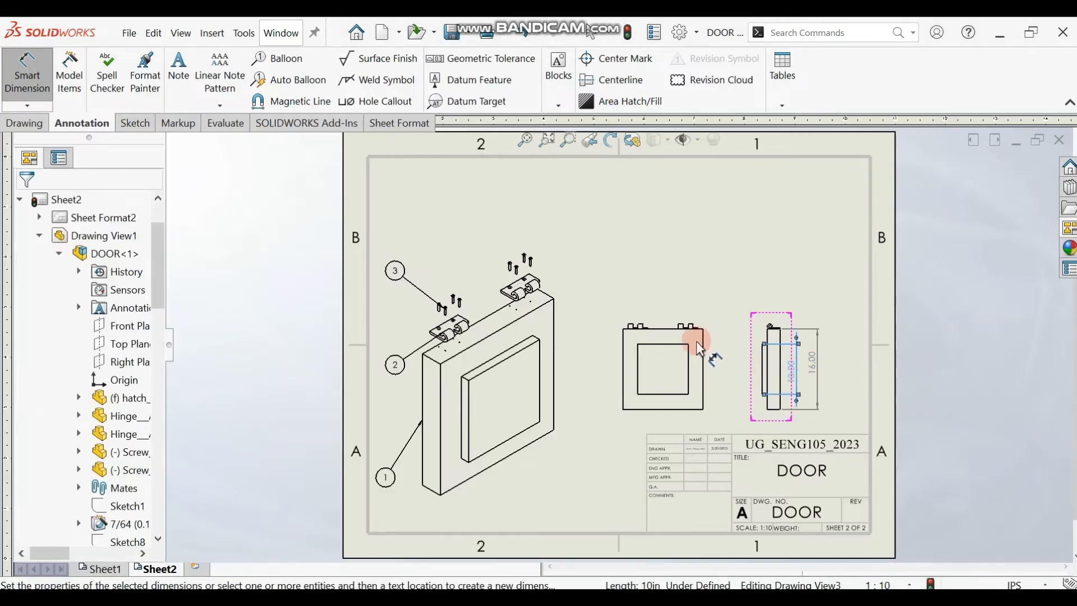
{"action": "left_click", "coordinate": [791, 332]}
{"action": "left_click", "coordinate": [778, 331]}
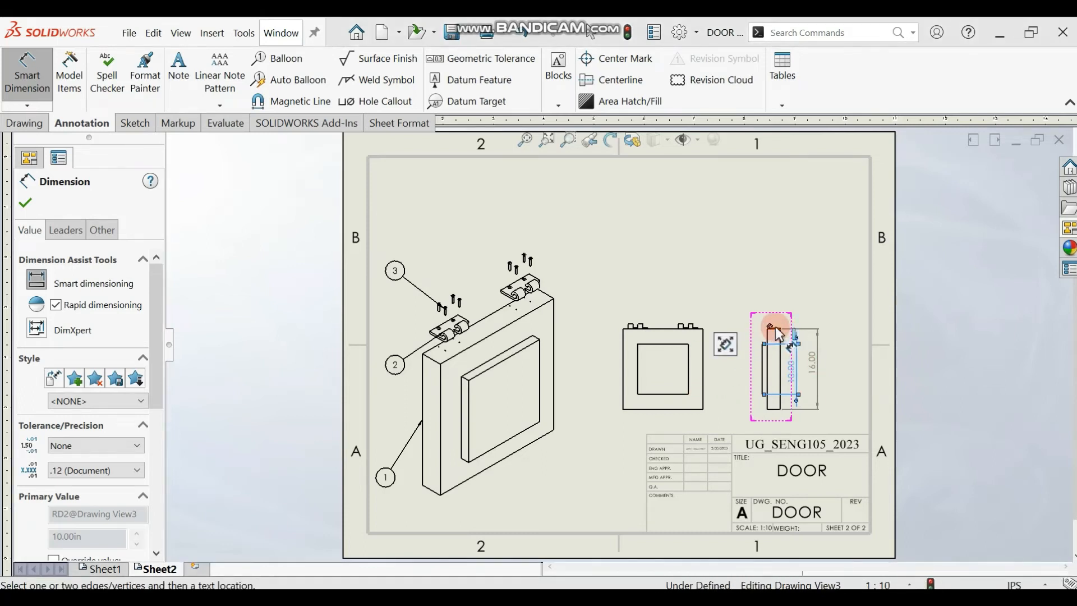
{"action": "left_click", "coordinate": [774, 332]}
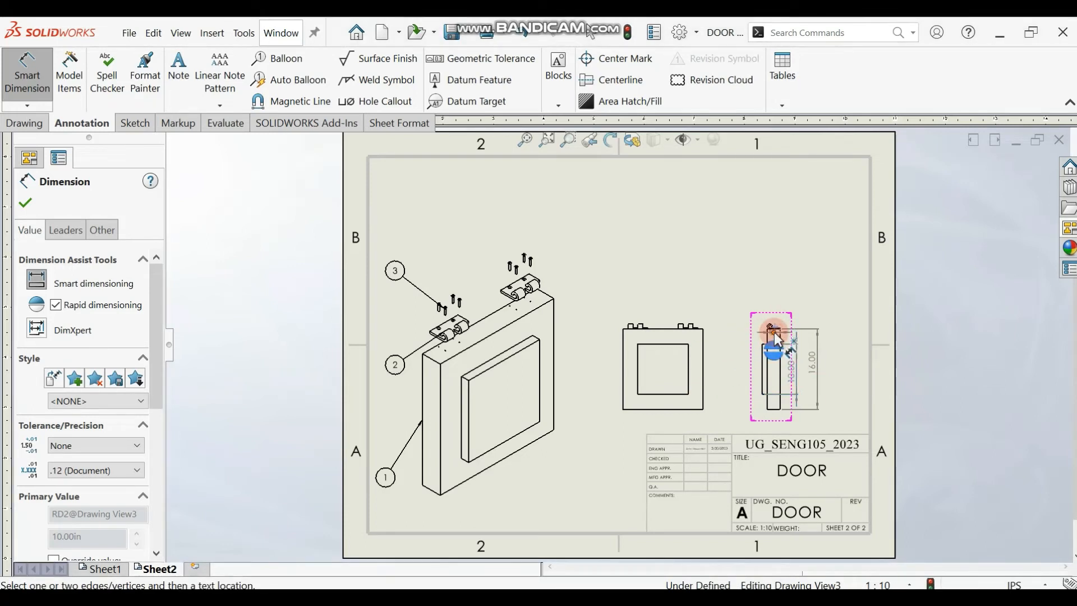
{"action": "key", "text": "Escape"}
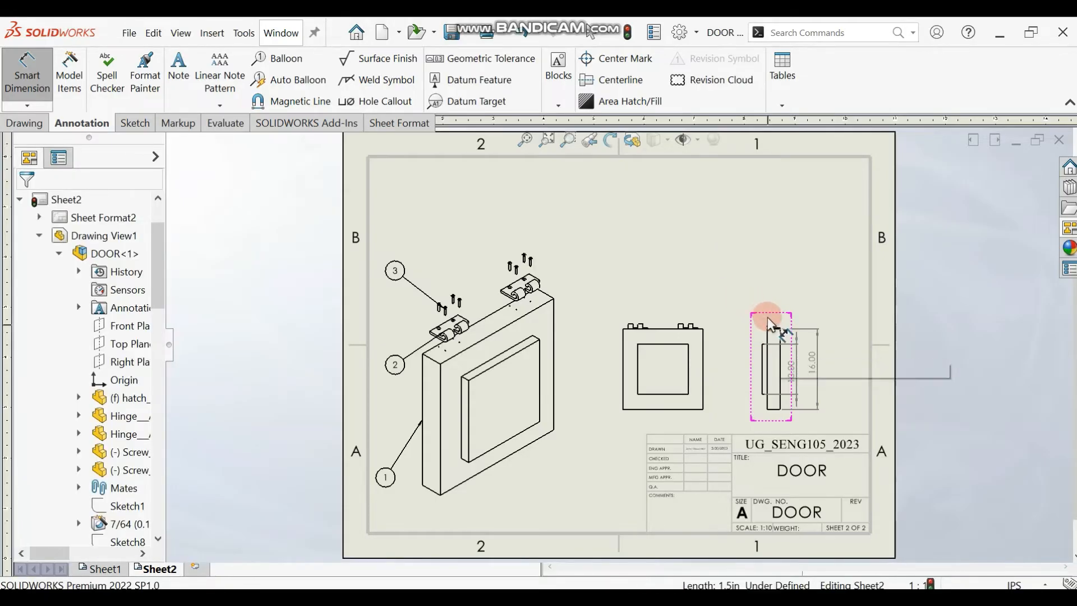
- Dimension the door's thickness along its top edge in the side view, placing the dimension above the hinge
{"action": "scroll", "coordinate": [768, 337], "scroll_direction": "down", "scroll_amount": 2}
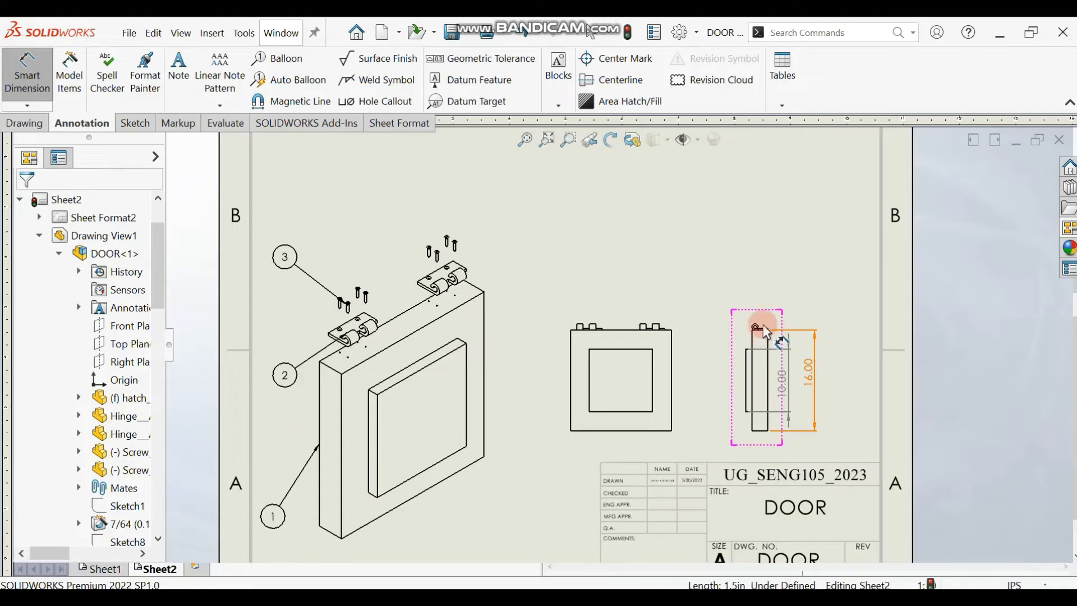
{"action": "scroll", "coordinate": [766, 334], "scroll_direction": "down", "scroll_amount": 3}
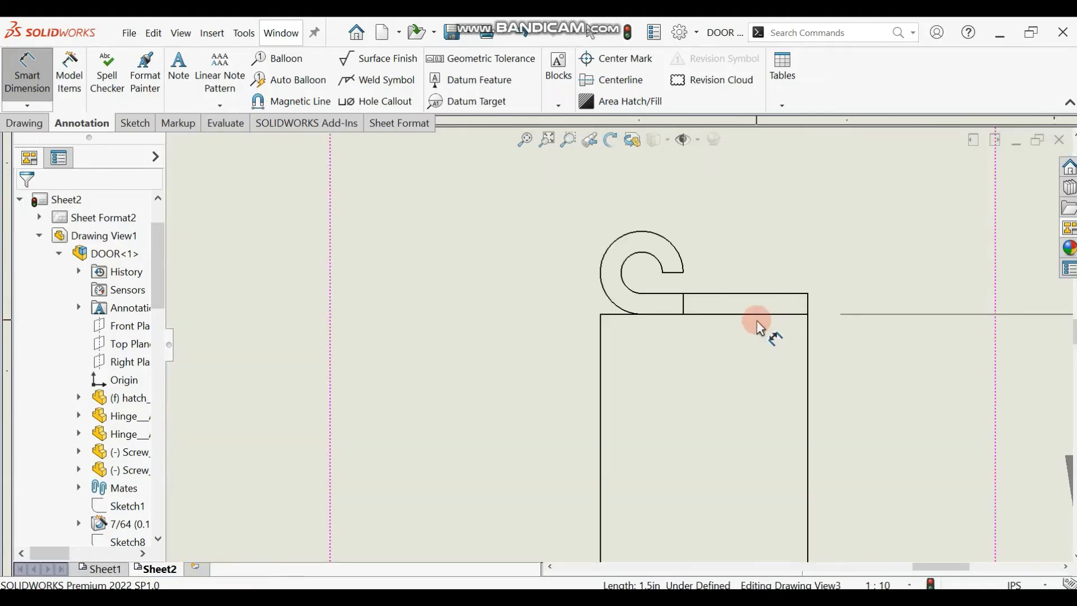
{"action": "left_click", "coordinate": [620, 315]}
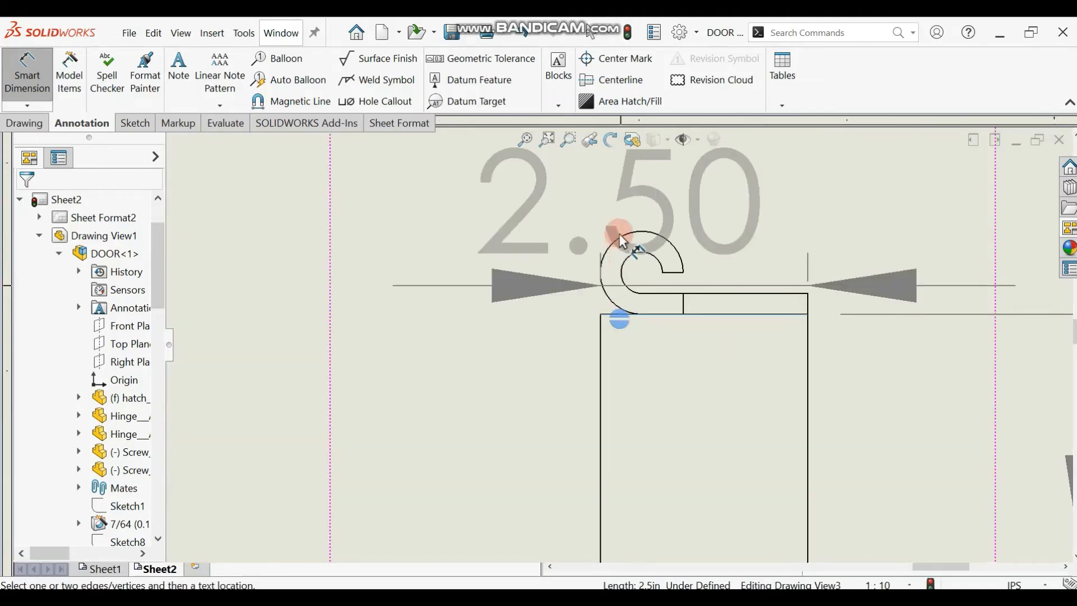
{"action": "left_click", "coordinate": [626, 152]}
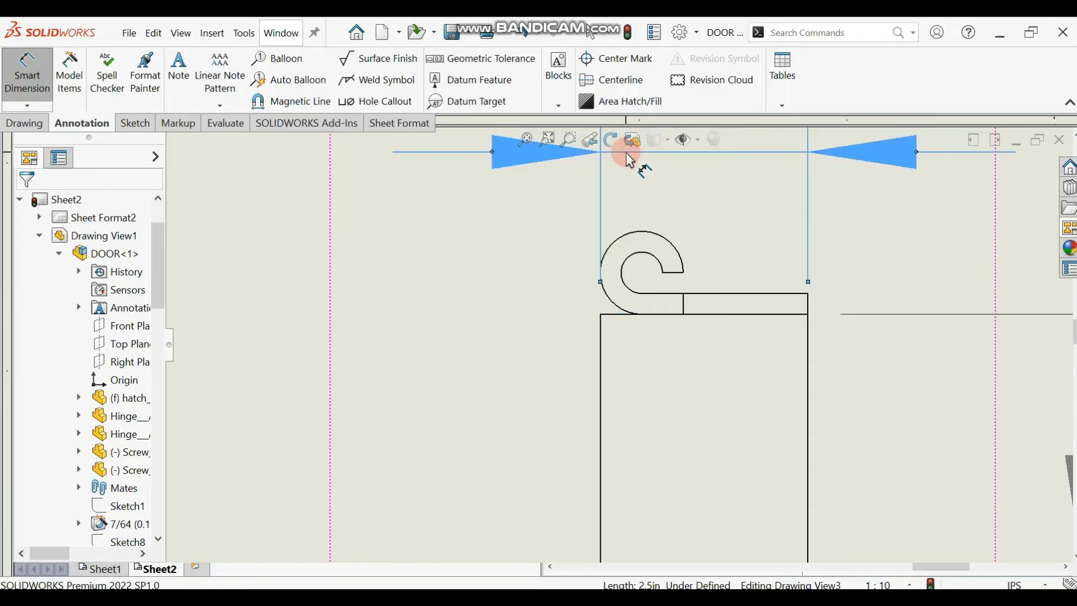
{"action": "scroll", "coordinate": [717, 203], "scroll_direction": "up", "scroll_amount": 5}
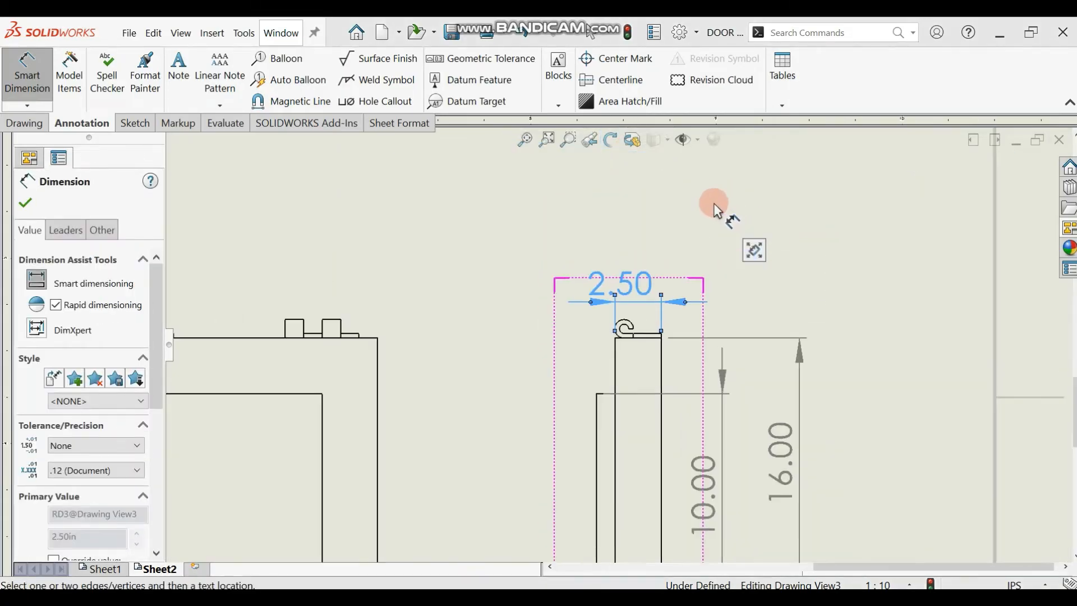
{"action": "scroll", "coordinate": [696, 247], "scroll_direction": "up", "scroll_amount": 4}
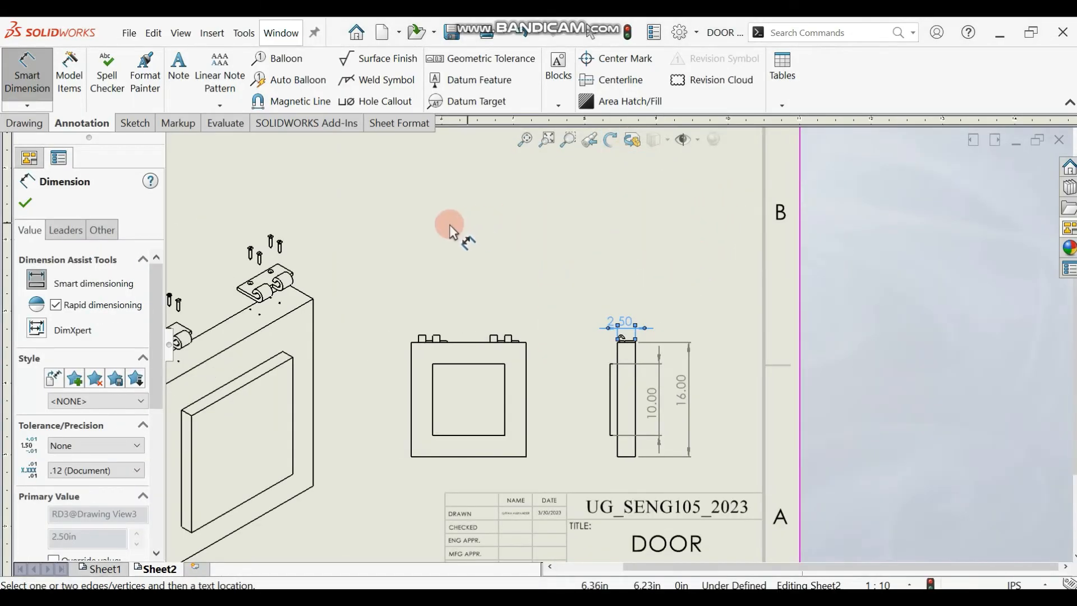
- Insert a bill of materials based on the exploded isometric view, placing it in the sheet's upper right area above the front and side views
{"action": "left_click", "coordinate": [25, 203]}
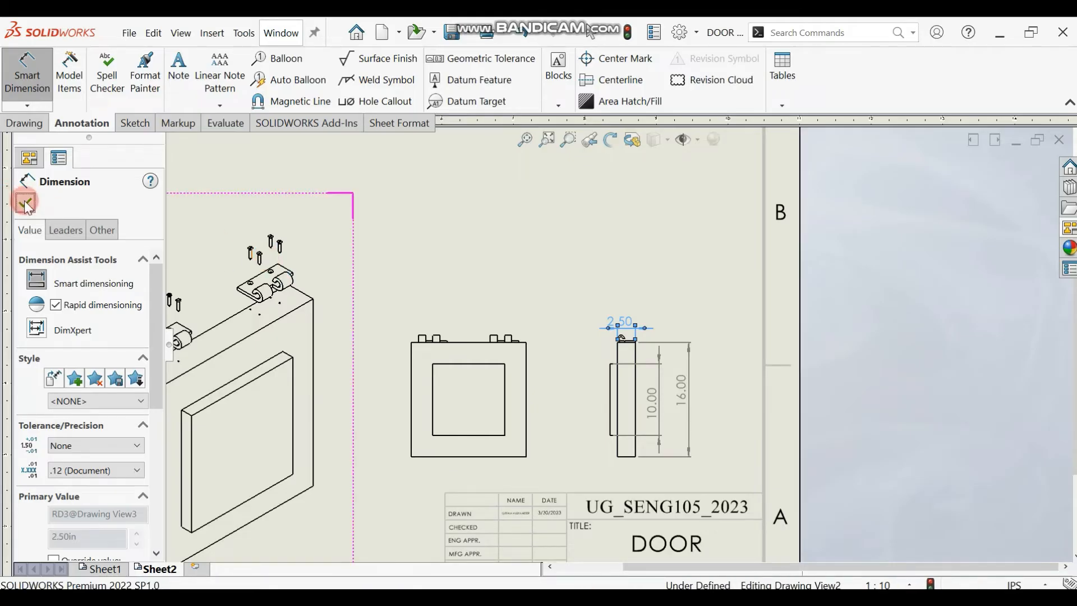
{"action": "left_click", "coordinate": [414, 328]}
{"action": "scroll", "coordinate": [414, 327], "scroll_direction": "up", "scroll_amount": 5}
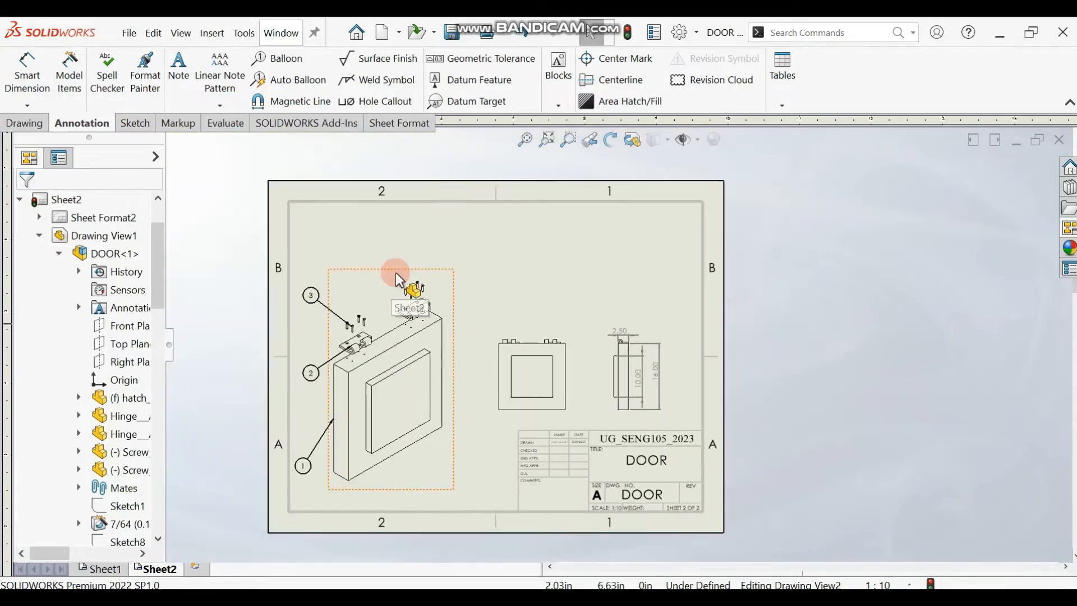
{"action": "scroll", "coordinate": [650, 367], "scroll_direction": "down", "scroll_amount": 3}
{"action": "scroll", "coordinate": [689, 385], "scroll_direction": "down", "scroll_amount": 2}
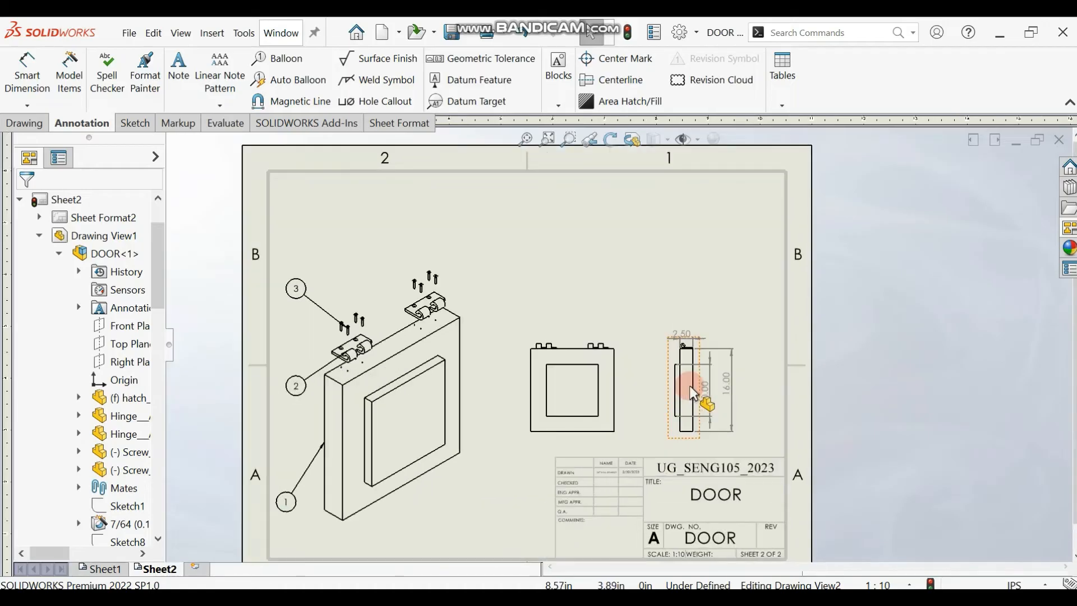
{"action": "scroll", "coordinate": [698, 350], "scroll_direction": "up", "scroll_amount": 1}
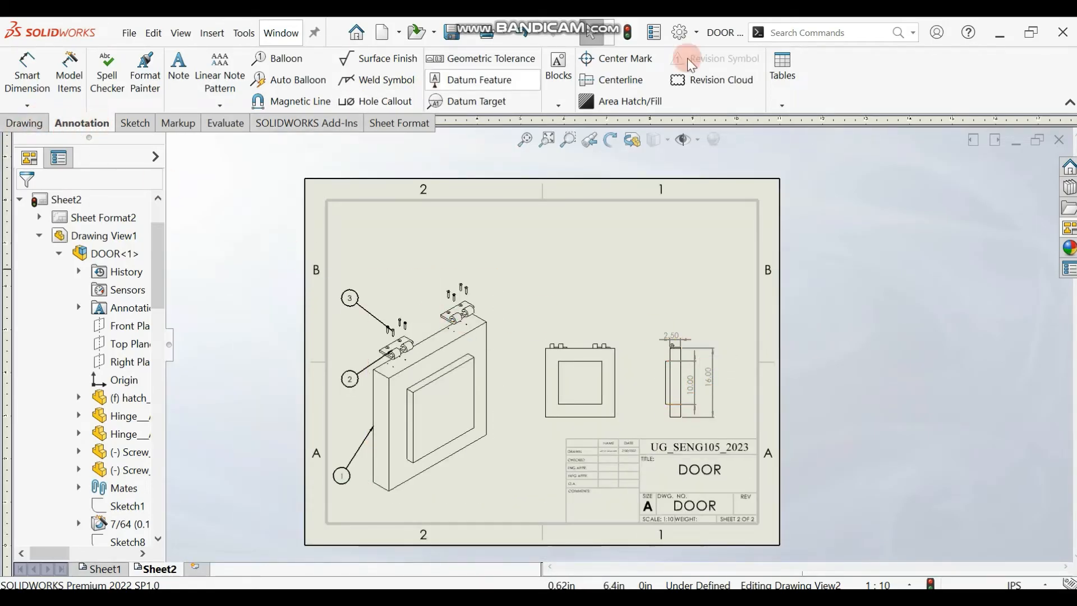
{"action": "left_click", "coordinate": [784, 104]}
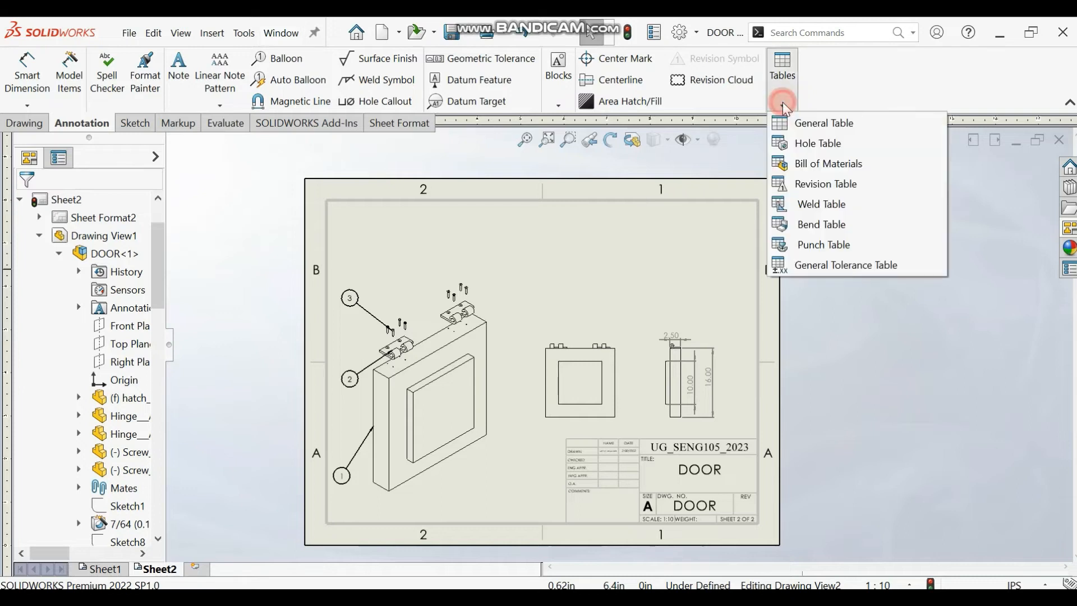
{"action": "left_click", "coordinate": [819, 163]}
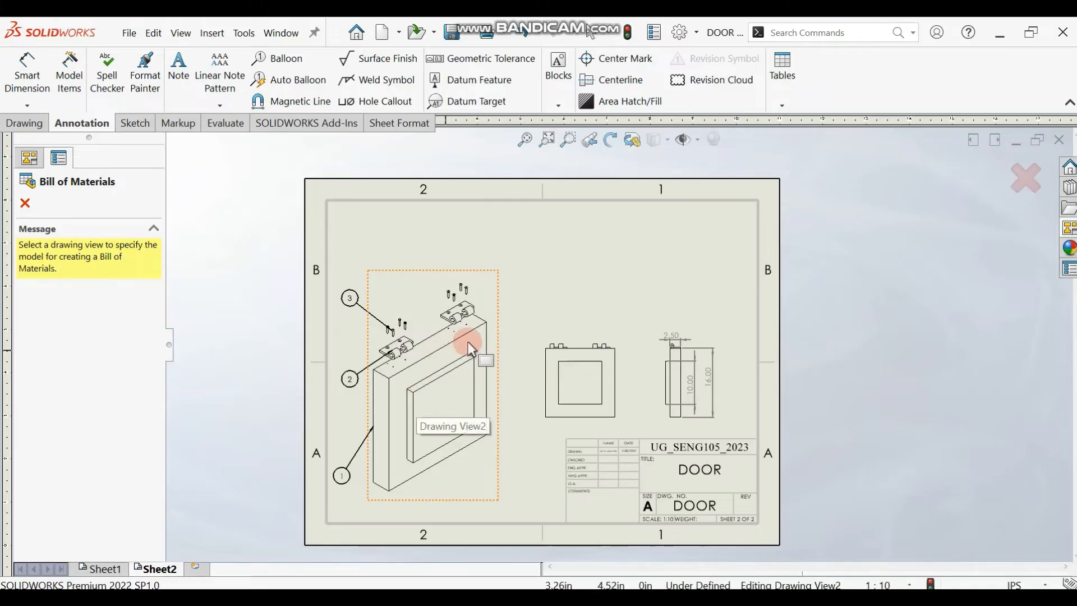
{"action": "left_click", "coordinate": [412, 372]}
{"action": "left_click", "coordinate": [26, 204]}
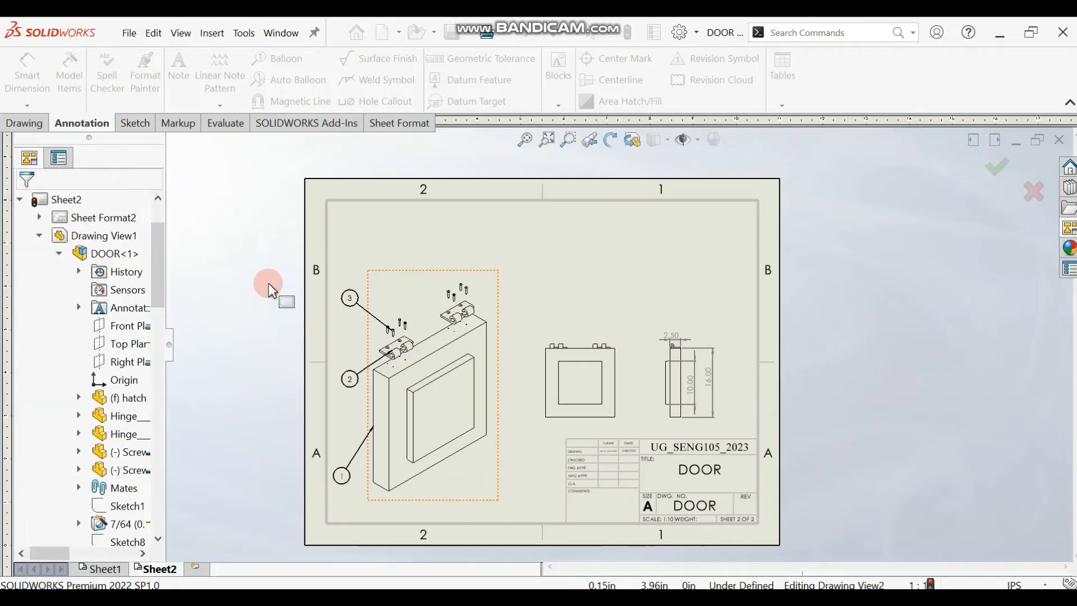
{"action": "left_click", "coordinate": [476, 213]}
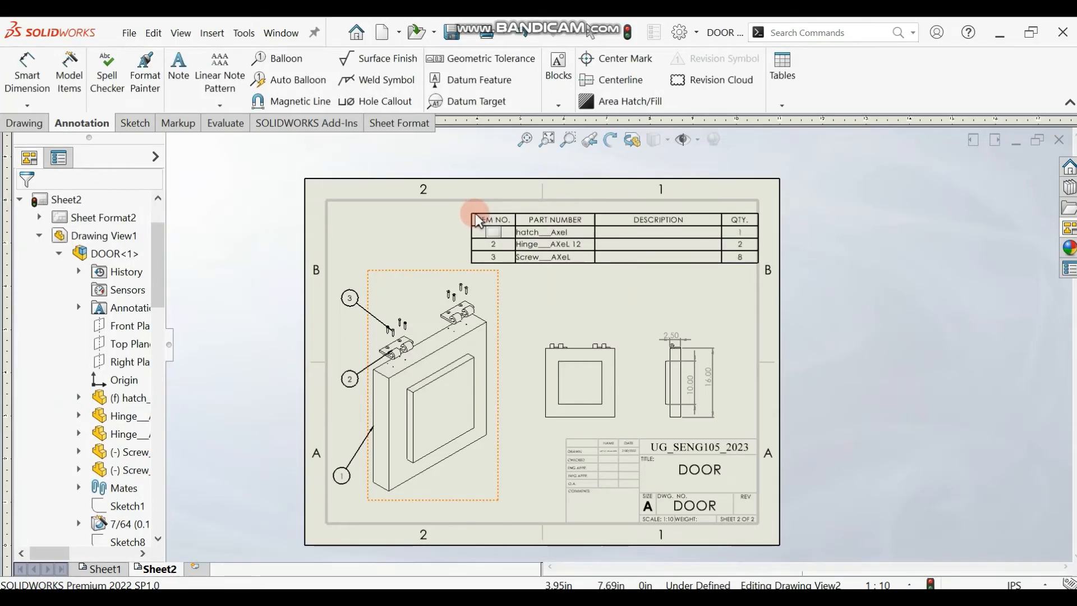
- Move the bill of materials up so its top edge meets the sheet's upper border
{"action": "left_click_drag", "start_coordinate": [476, 213], "coordinate": [472, 197]}
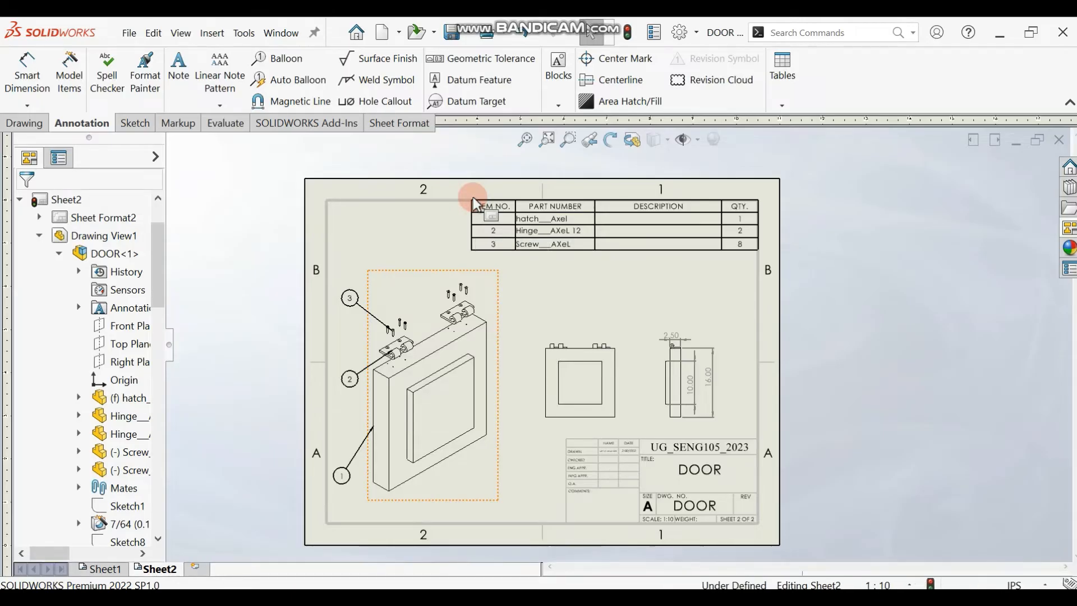
{"action": "left_click", "coordinate": [530, 230]}
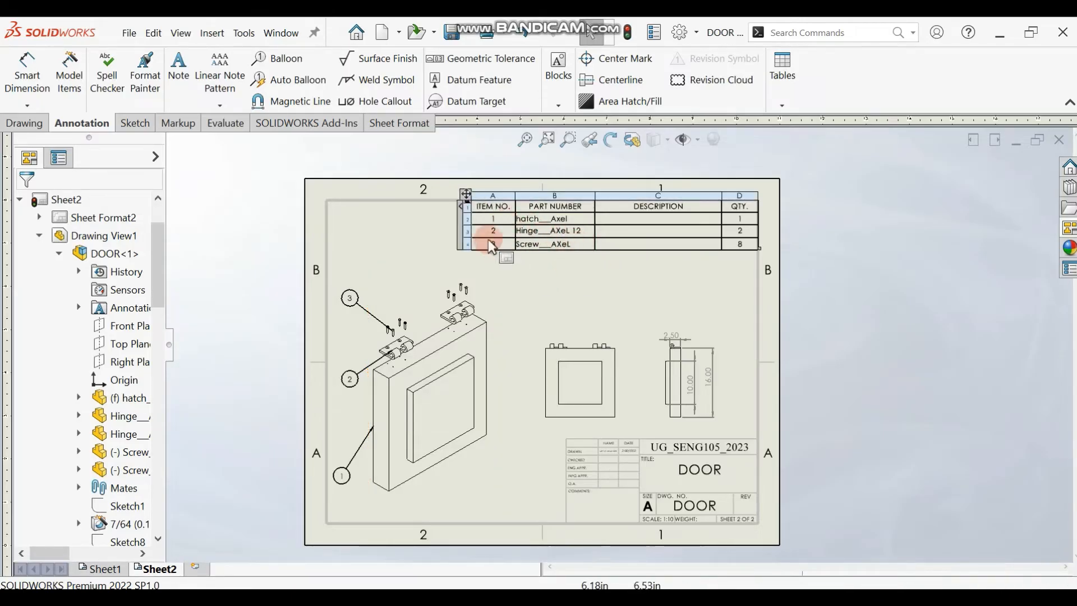
{"action": "left_click", "coordinate": [643, 232]}
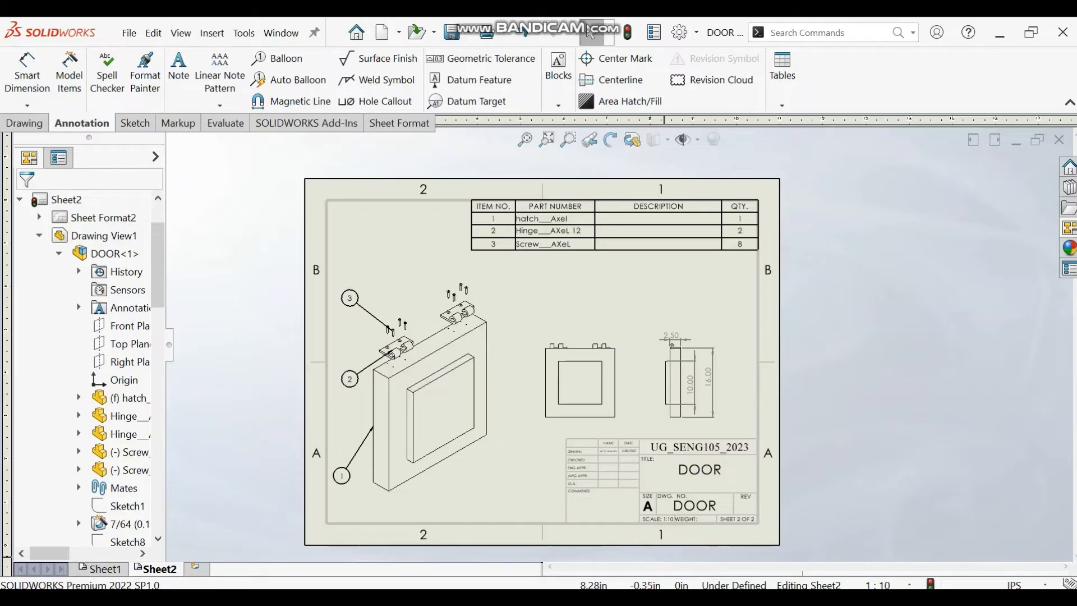
- Switch to the DOOR assembly document and open its file properties
{"action": "mouse_move", "coordinate": [651, 537]}
{"action": "mouse_move", "coordinate": [520, 544]}
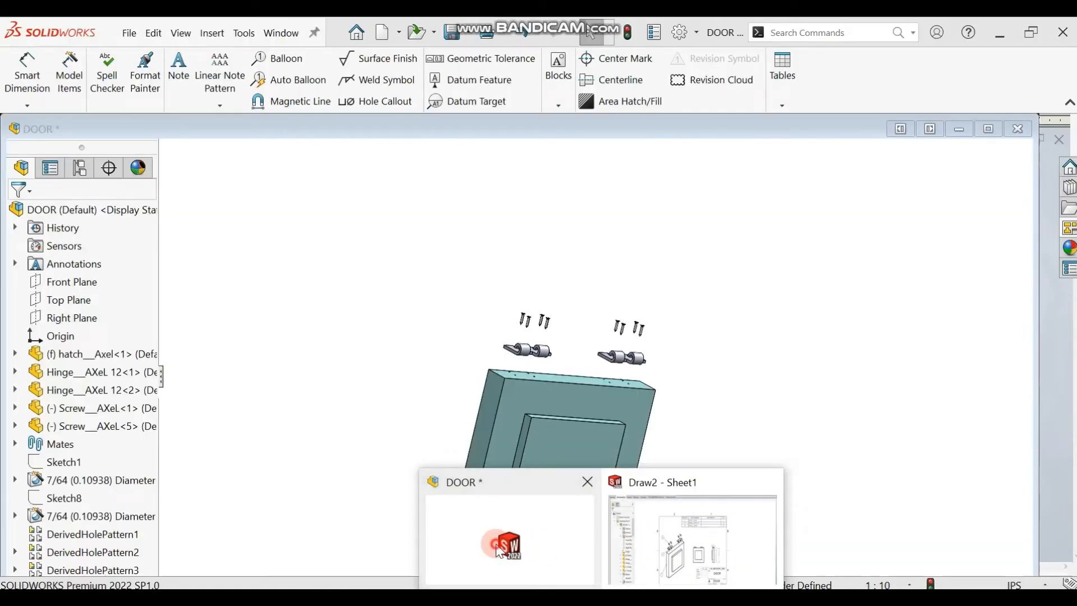
{"action": "left_click", "coordinate": [499, 551]}
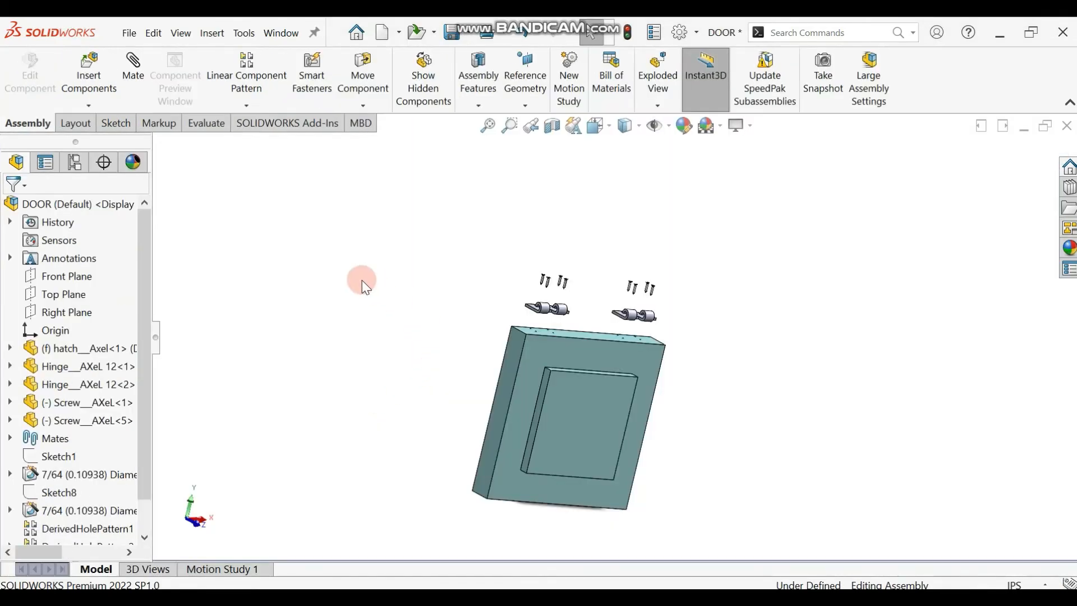
{"action": "left_click", "coordinate": [130, 35]}
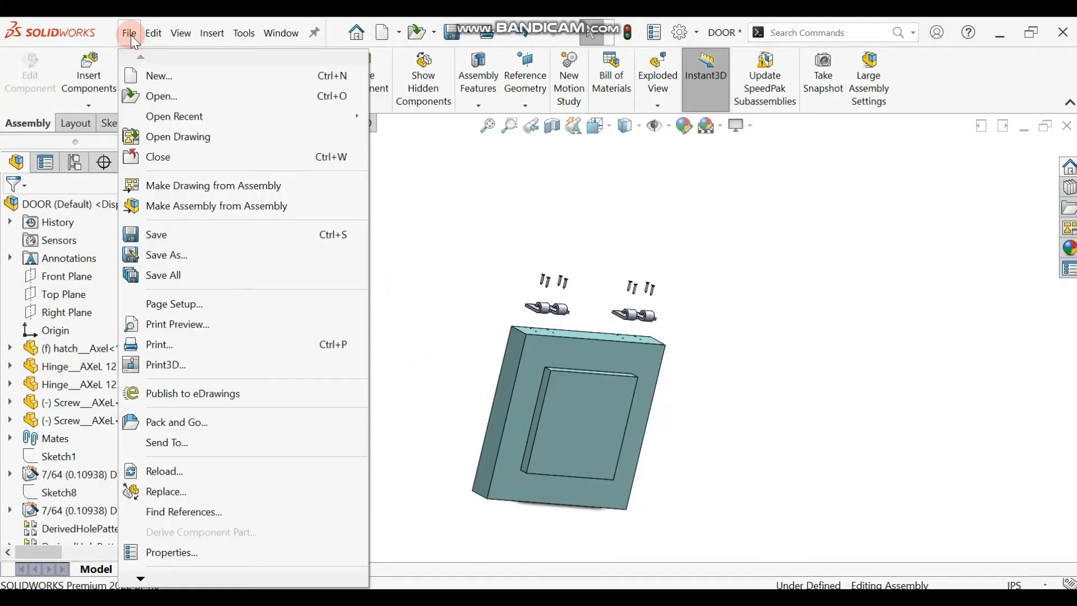
{"action": "left_click", "coordinate": [172, 552]}
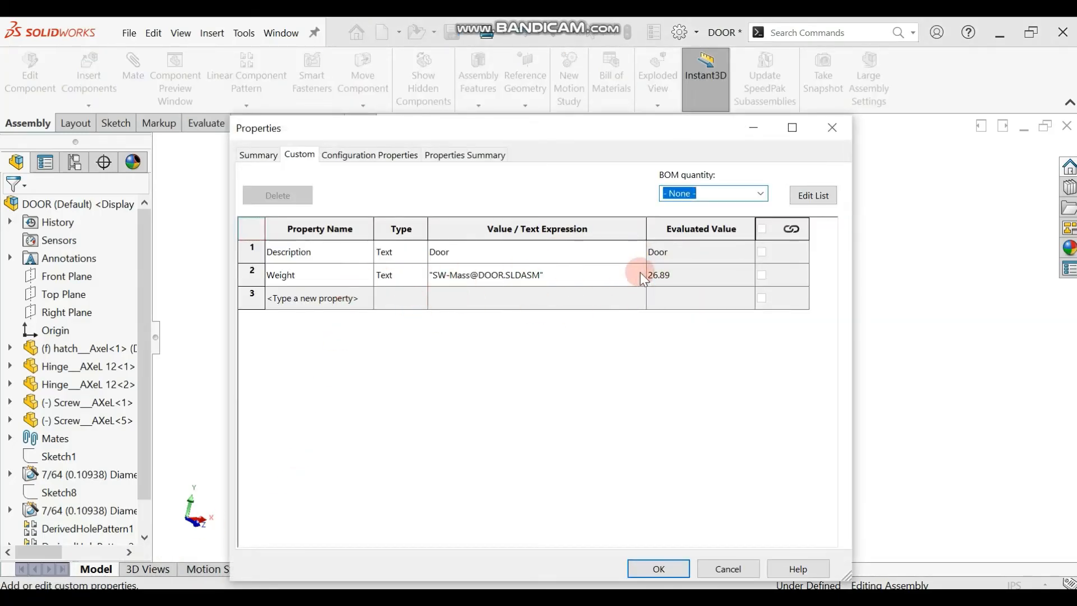
- Examine the assembly's Description and Weight custom properties, including the available property names and the Weight expression, and accept the dialog
{"action": "left_click", "coordinate": [335, 252]}
{"action": "left_click", "coordinate": [393, 251]}
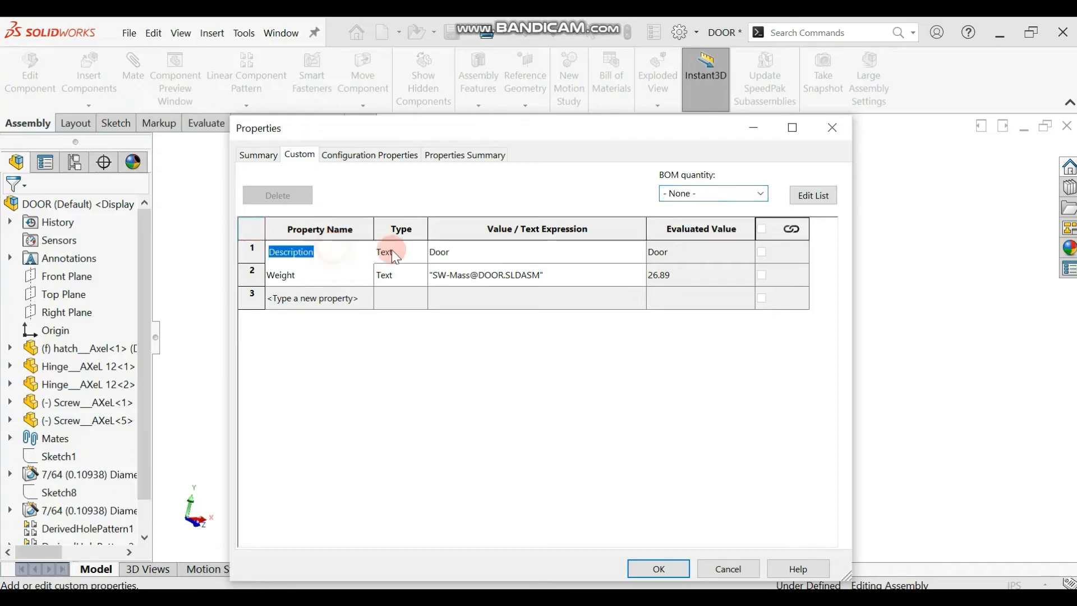
{"action": "left_click", "coordinate": [357, 297]}
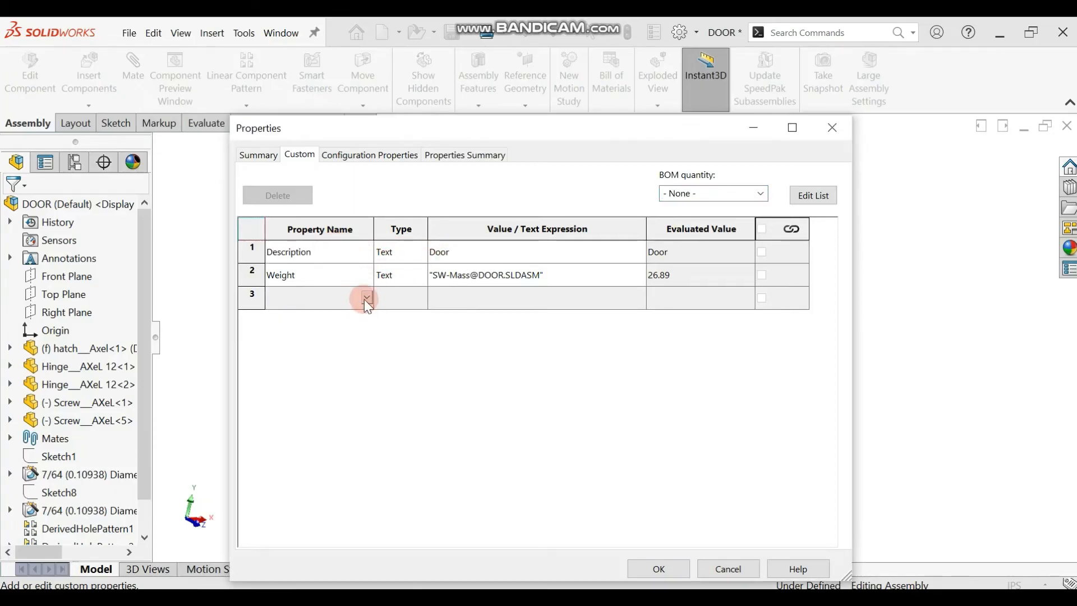
{"action": "left_click", "coordinate": [366, 297]}
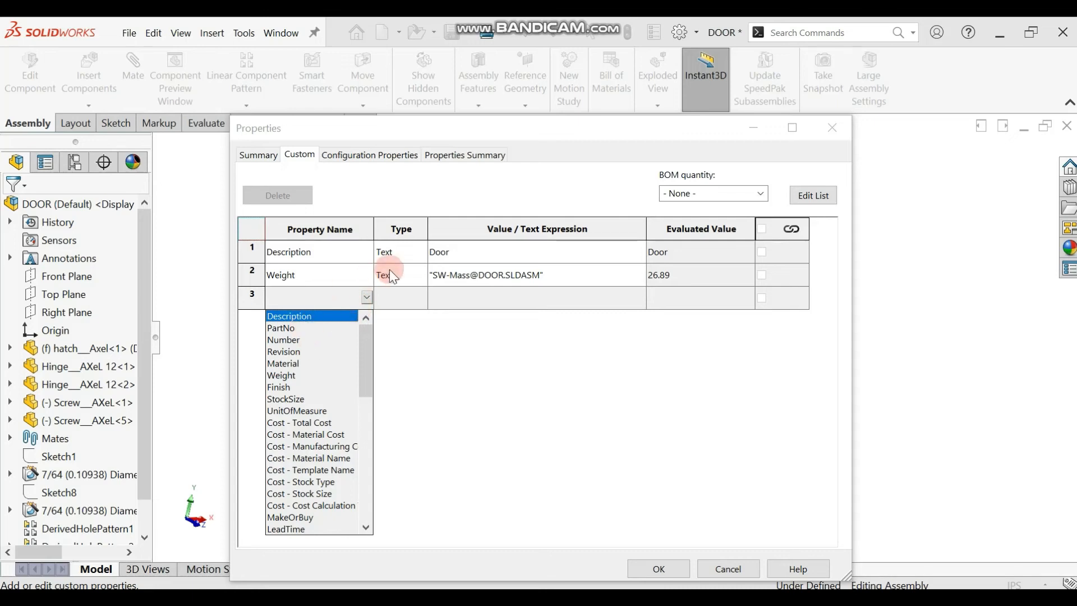
{"action": "left_click", "coordinate": [540, 308]}
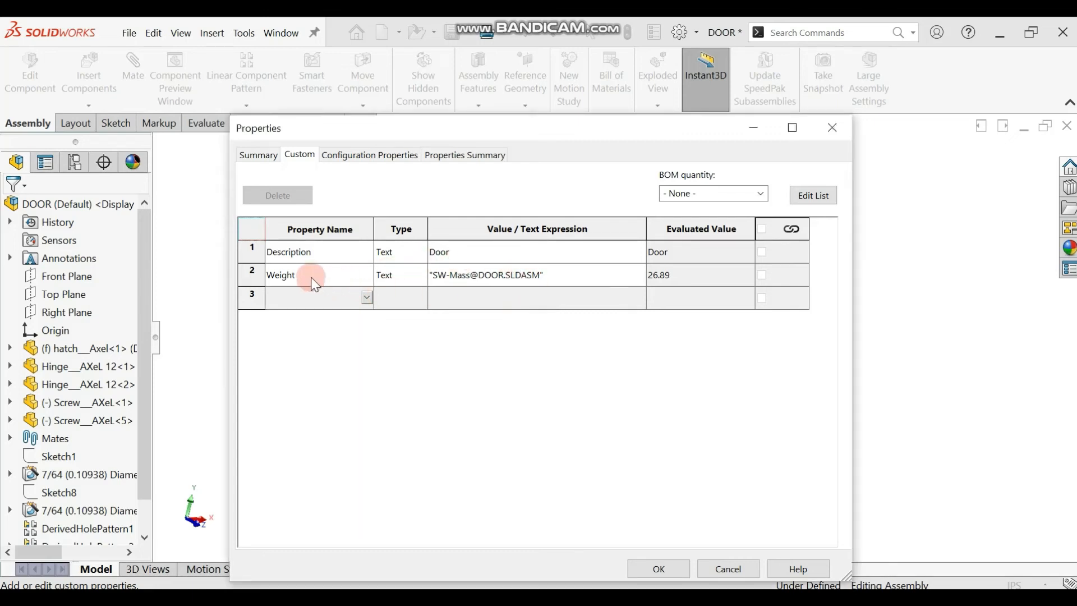
{"action": "left_click", "coordinate": [367, 275]}
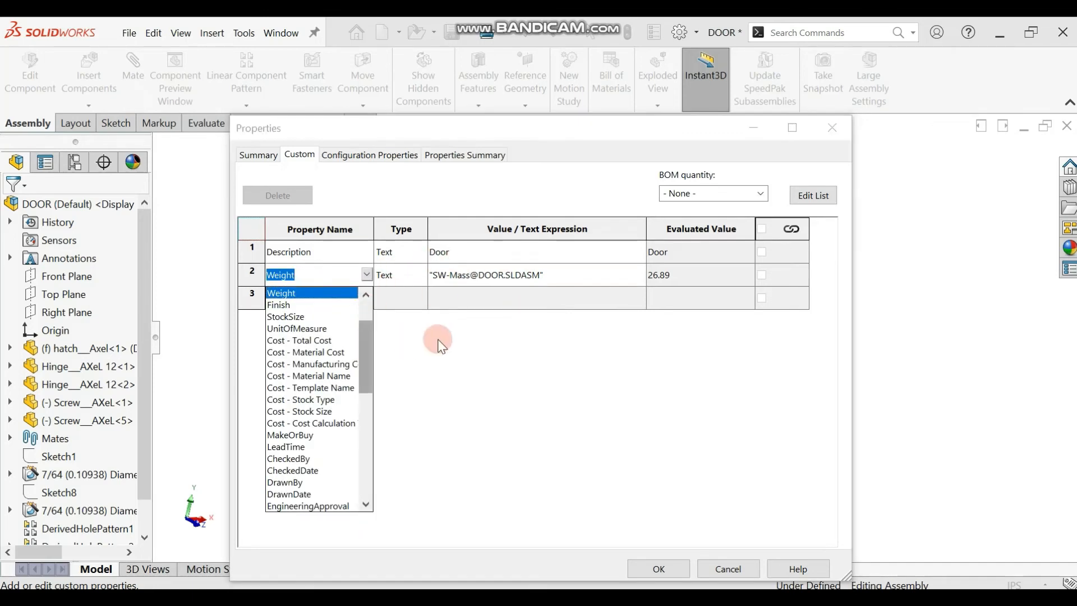
{"action": "left_click", "coordinate": [550, 352]}
{"action": "left_click", "coordinate": [643, 273]}
{"action": "left_click", "coordinate": [639, 274]}
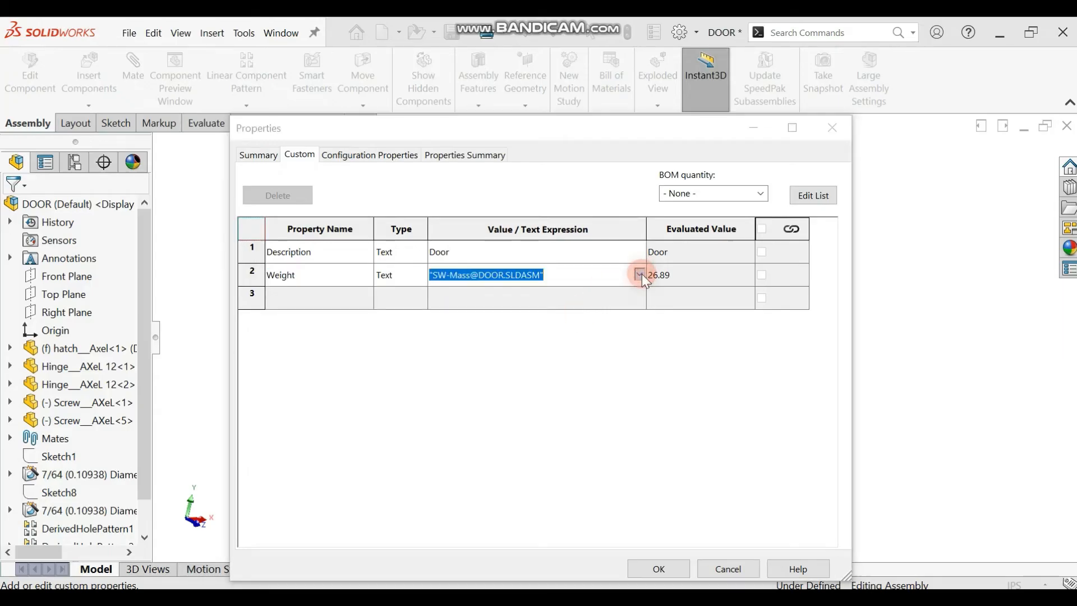
{"action": "left_click", "coordinate": [444, 305]}
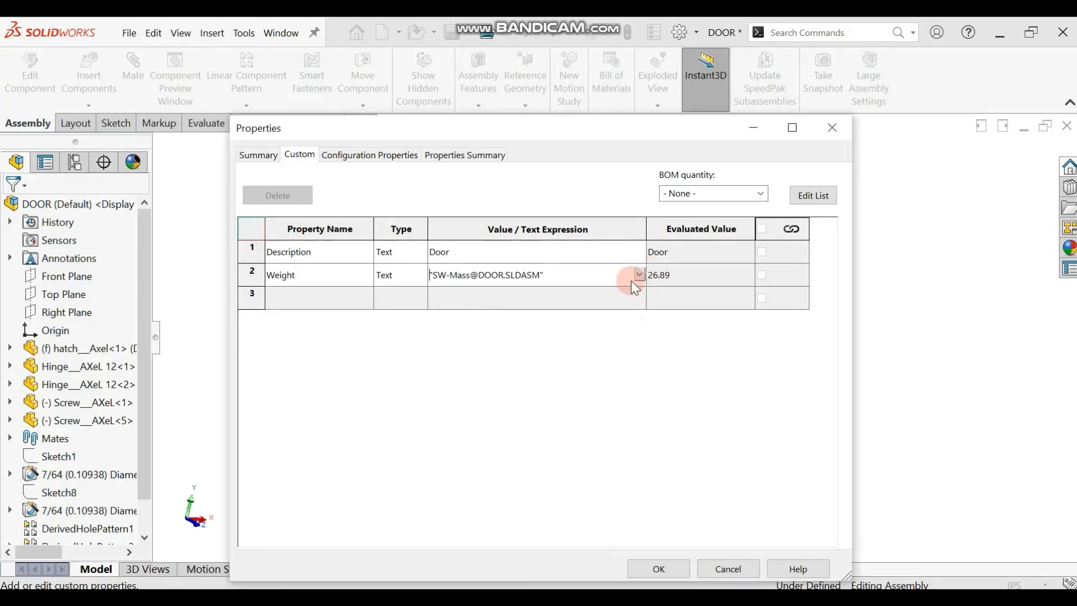
{"action": "left_click", "coordinate": [685, 281]}
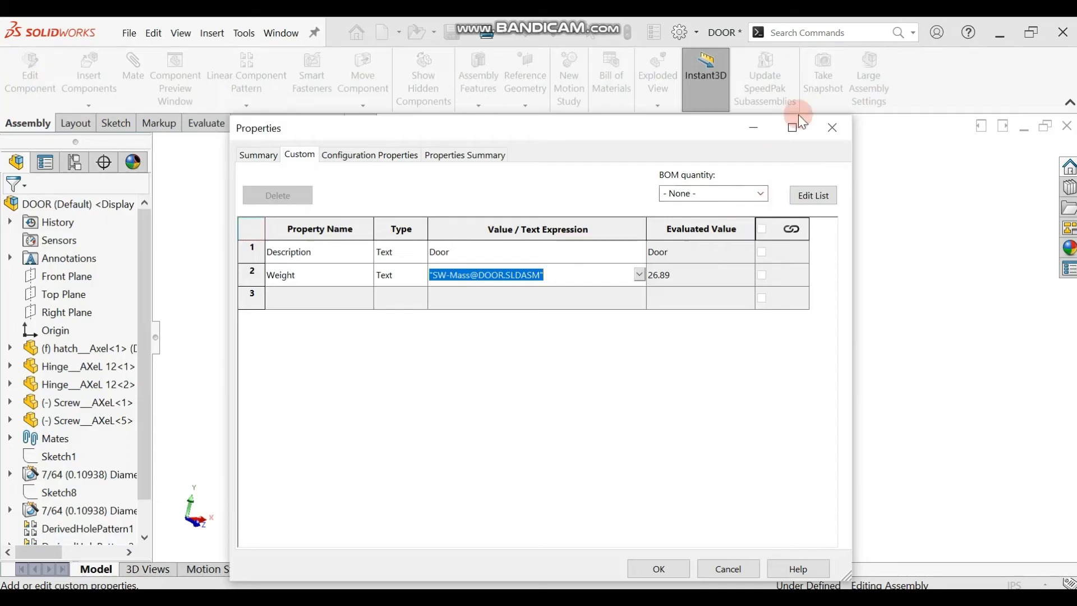
{"action": "left_click", "coordinate": [654, 568]}
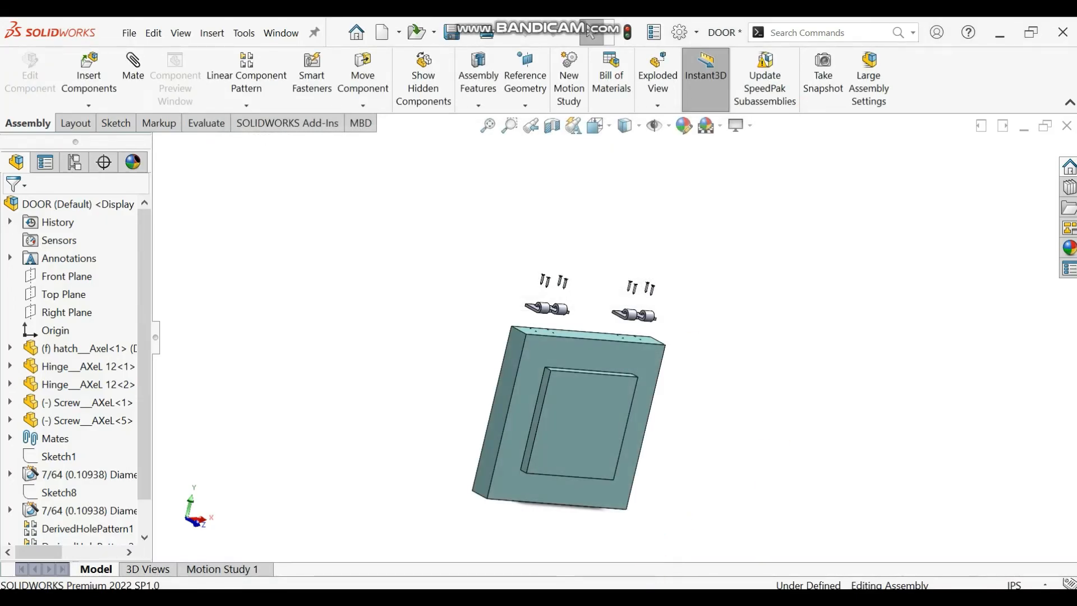
- Return to the drawing and examine the title block's weight field and the overall sheet layout
{"action": "mouse_move", "coordinate": [654, 584]}
{"action": "left_click", "coordinate": [636, 541]}
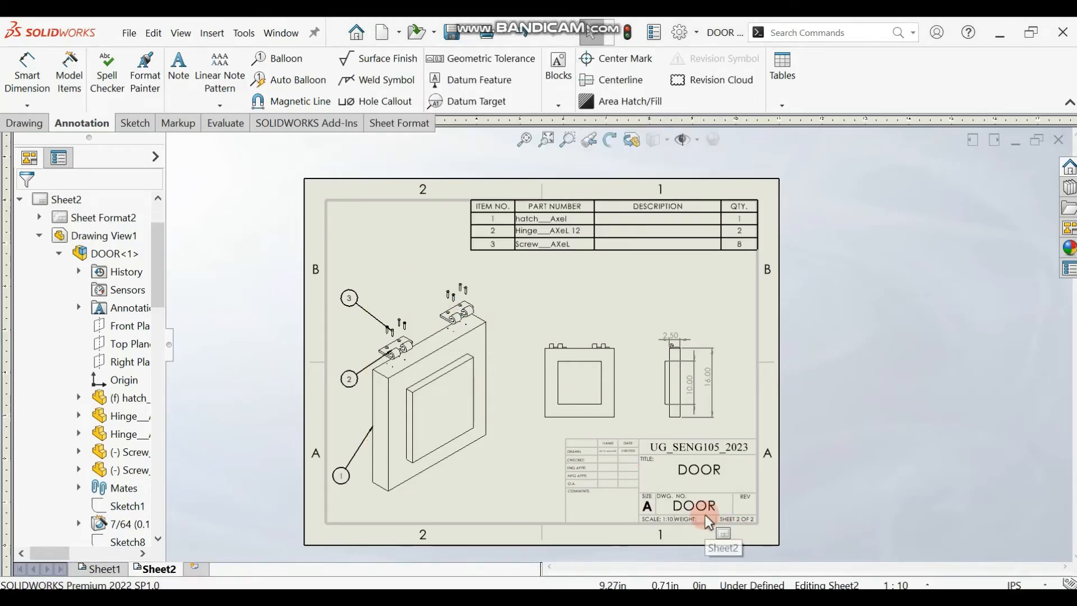
{"action": "scroll", "coordinate": [709, 523], "scroll_direction": "down", "scroll_amount": 5}
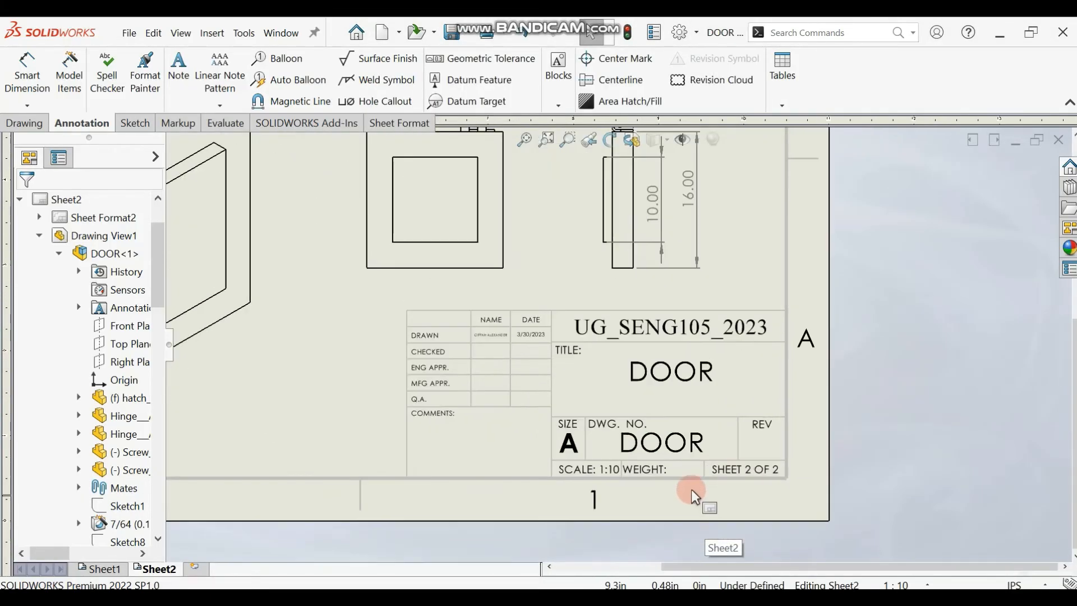
{"action": "scroll", "coordinate": [675, 456], "scroll_direction": "down", "scroll_amount": 1}
{"action": "scroll", "coordinate": [673, 356], "scroll_direction": "up", "scroll_amount": 3}
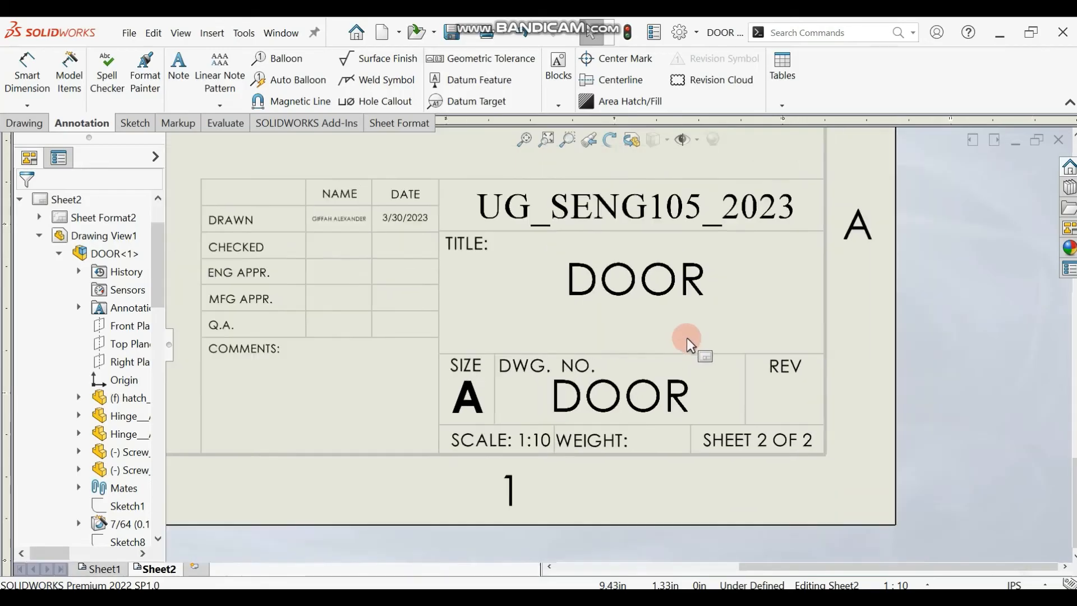
{"action": "scroll", "coordinate": [636, 267], "scroll_direction": "up", "scroll_amount": 4}
{"action": "scroll", "coordinate": [570, 253], "scroll_direction": "down", "scroll_amount": 2}
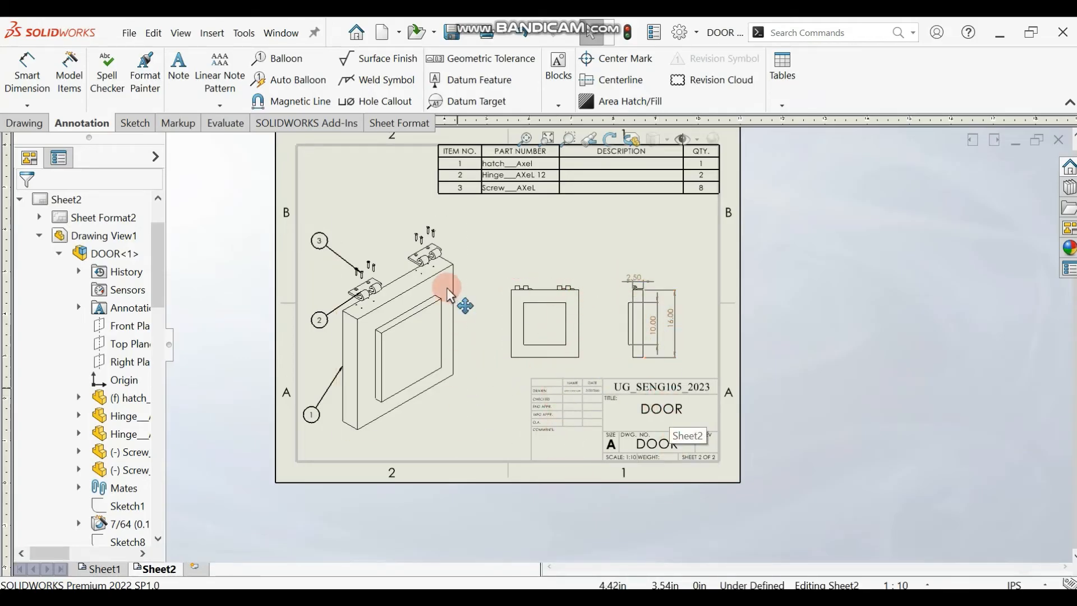
{"action": "left_click", "coordinate": [576, 190]}
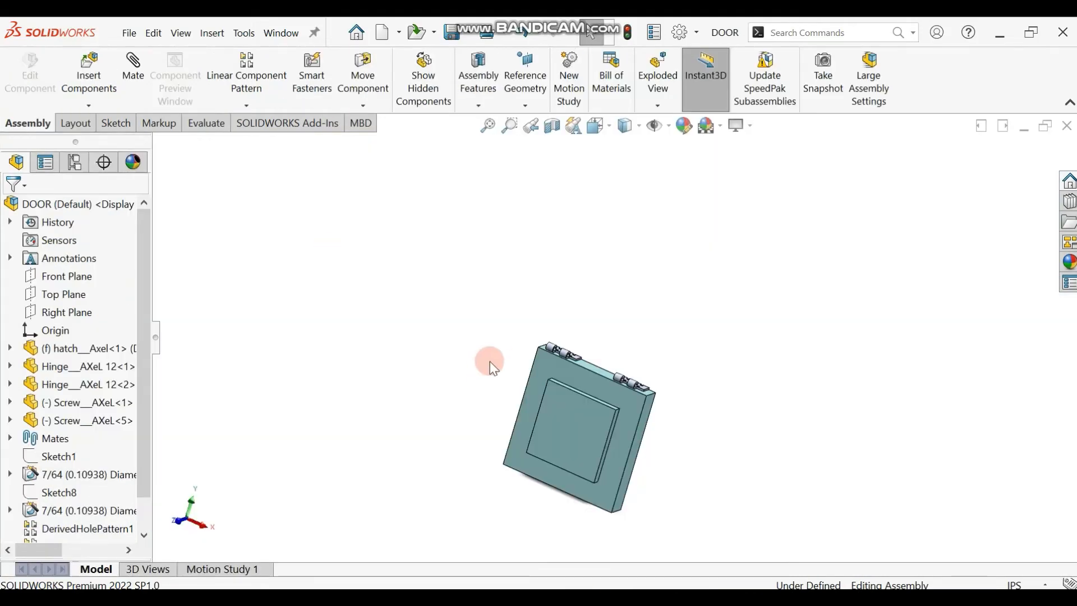
- In the DOOR assembly document, play the explode animation and set its playback to run back and forth
{"action": "scroll", "coordinate": [563, 384], "scroll_direction": "down", "scroll_amount": 3}
{"action": "scroll", "coordinate": [580, 445], "scroll_direction": "up", "scroll_amount": 2}
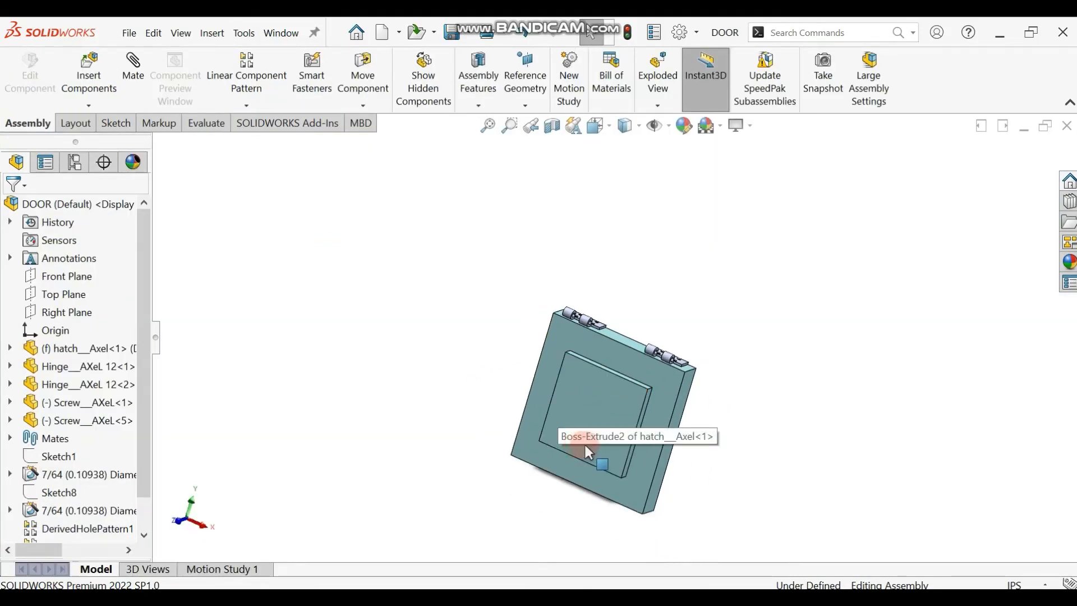
{"action": "scroll", "coordinate": [586, 443], "scroll_direction": "down", "scroll_amount": 2}
{"action": "middle_click_drag", "start_coordinate": [628, 220], "coordinate": [611, 242]}
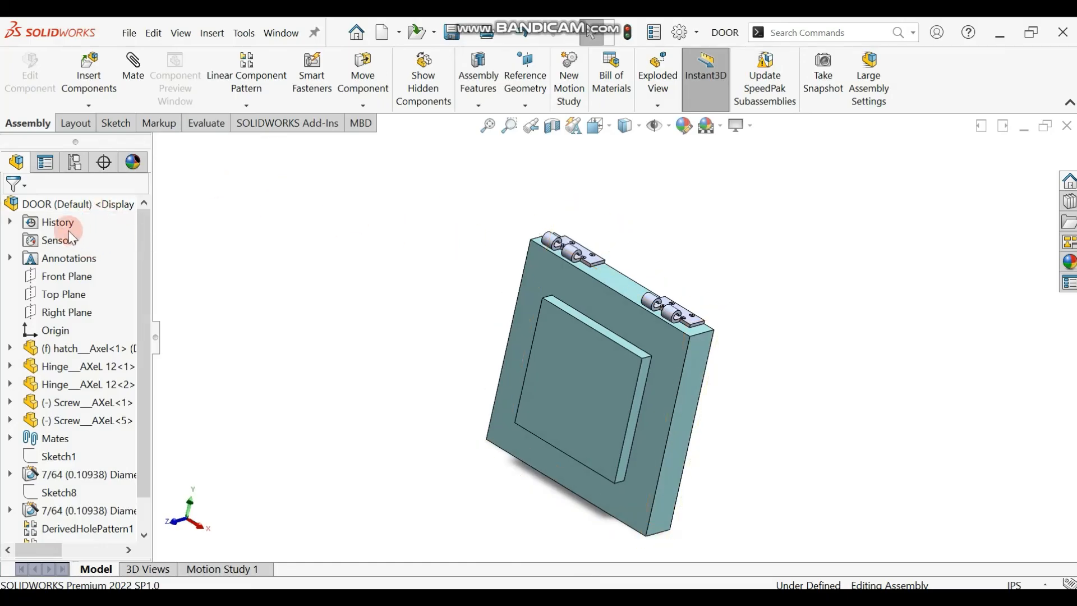
{"action": "right_click", "coordinate": [90, 200]}
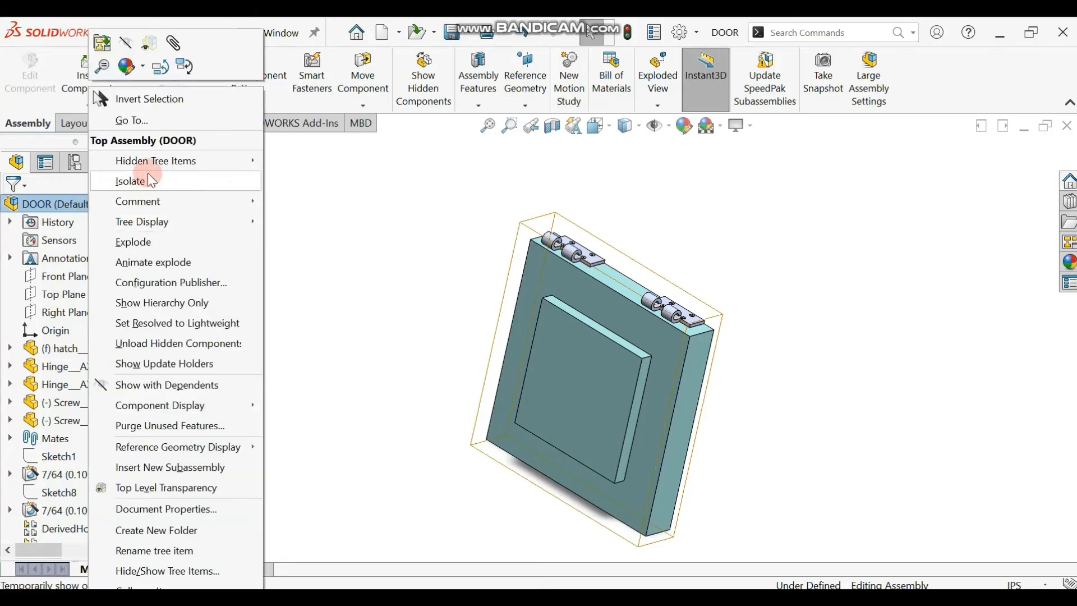
{"action": "left_click", "coordinate": [161, 263]}
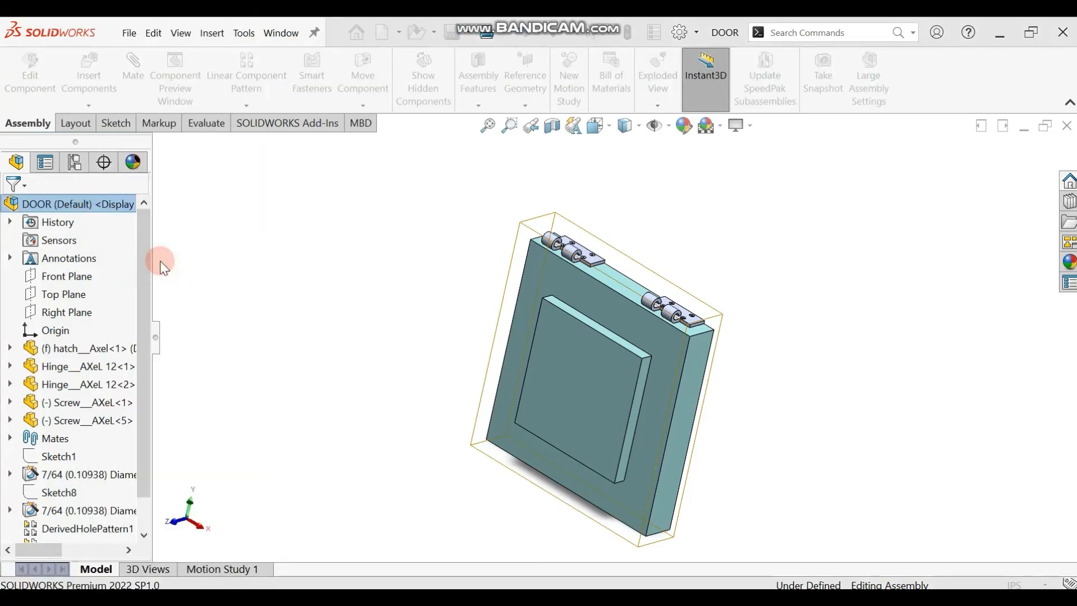
{"action": "left_click", "coordinate": [335, 211]}
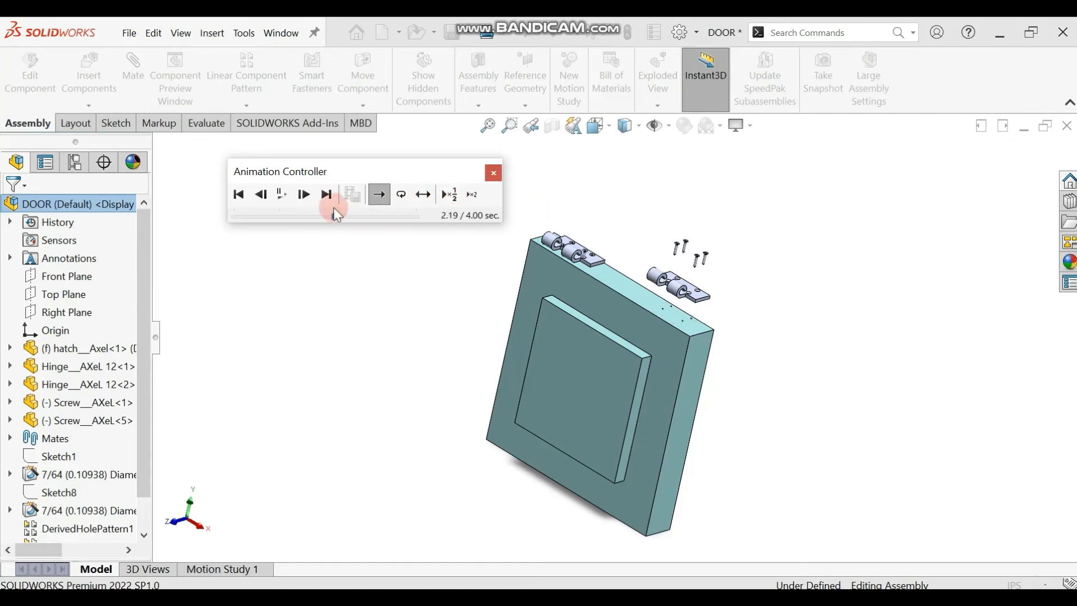
{"action": "left_click", "coordinate": [423, 194]}
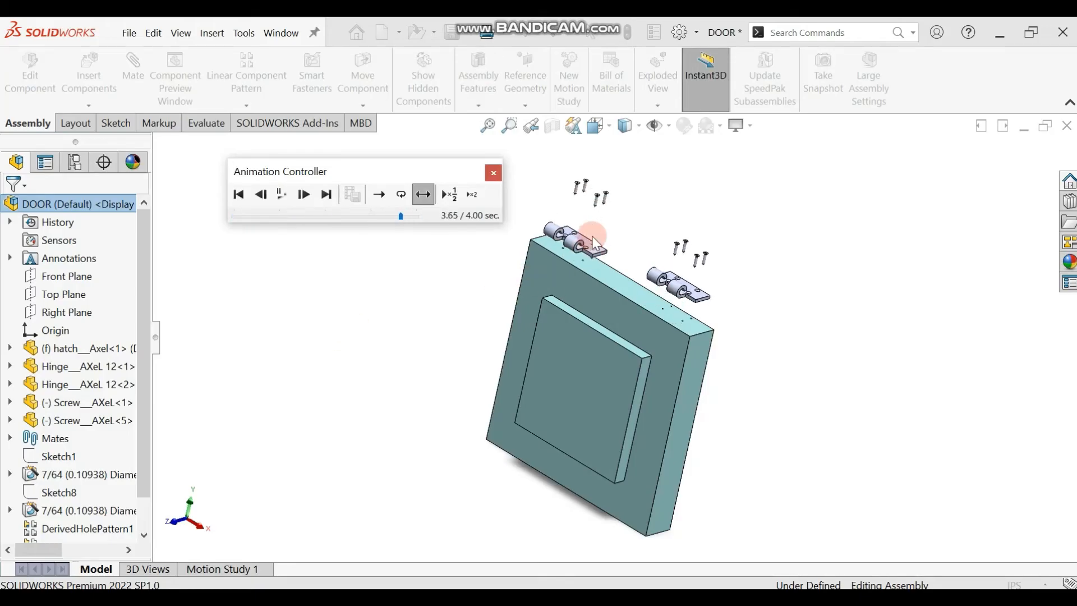
- Play the explode animation in normal and back-and-forth modes, finishing with the playback set to normal
{"action": "left_click", "coordinate": [379, 197]}
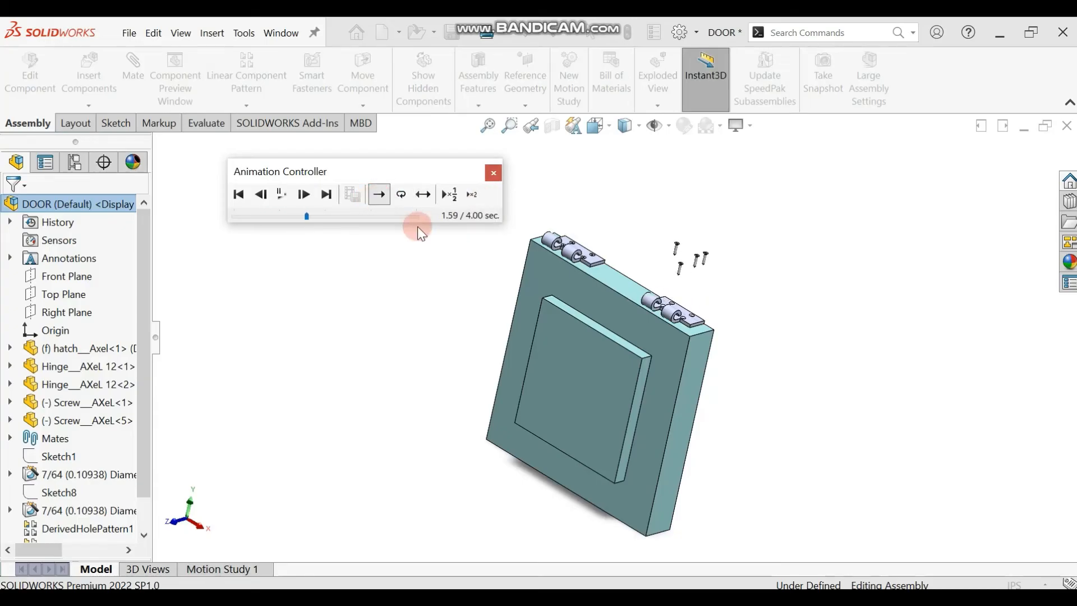
{"action": "left_click", "coordinate": [421, 194]}
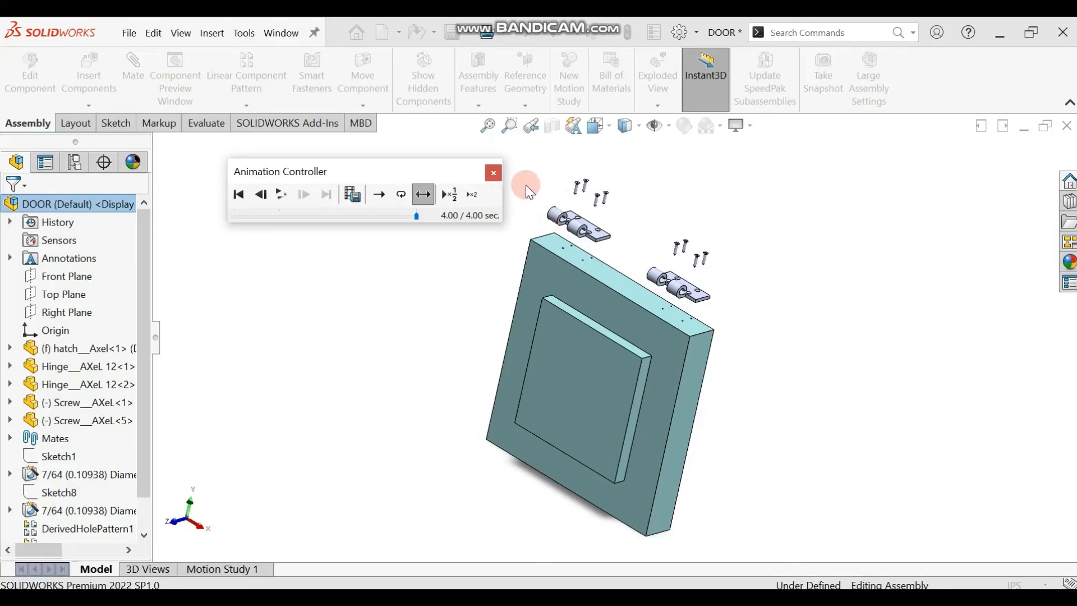
{"action": "left_click", "coordinate": [379, 194]}
{"action": "left_click", "coordinate": [282, 194]}
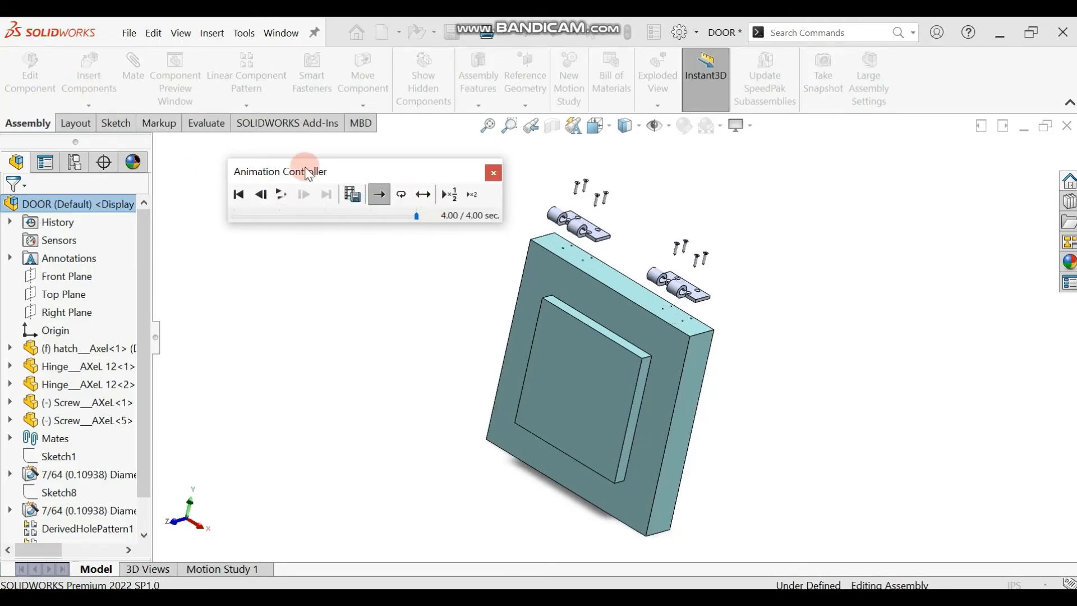
- Examine the options for saving the explode animation to a file, dismiss them without saving, and close the animation controller
{"action": "left_click", "coordinate": [352, 195]}
{"action": "left_click", "coordinate": [353, 196]}
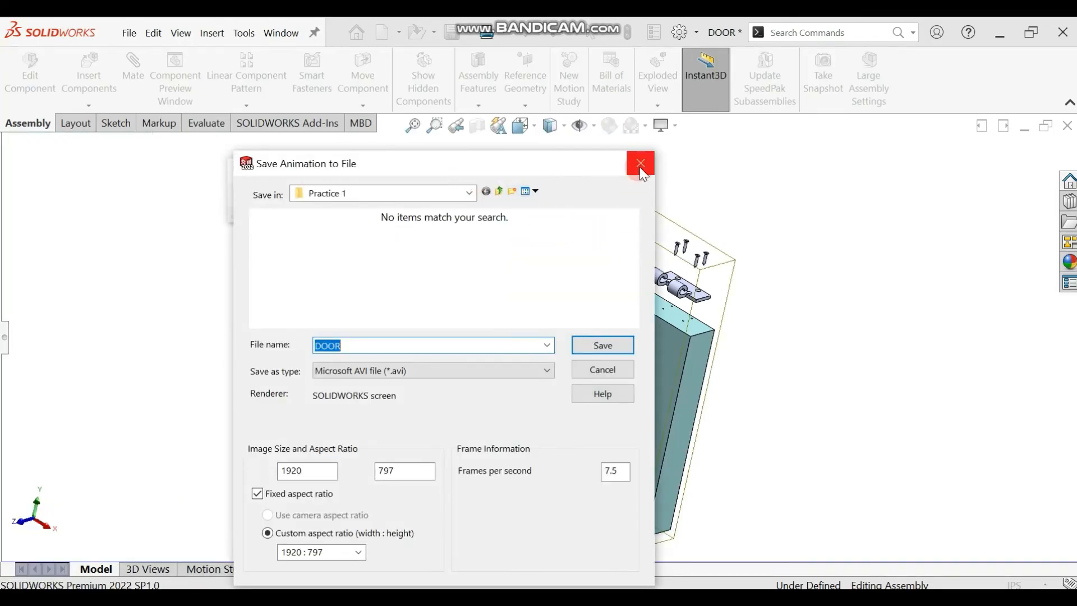
{"action": "left_click", "coordinate": [640, 165]}
{"action": "left_click", "coordinate": [491, 173]}
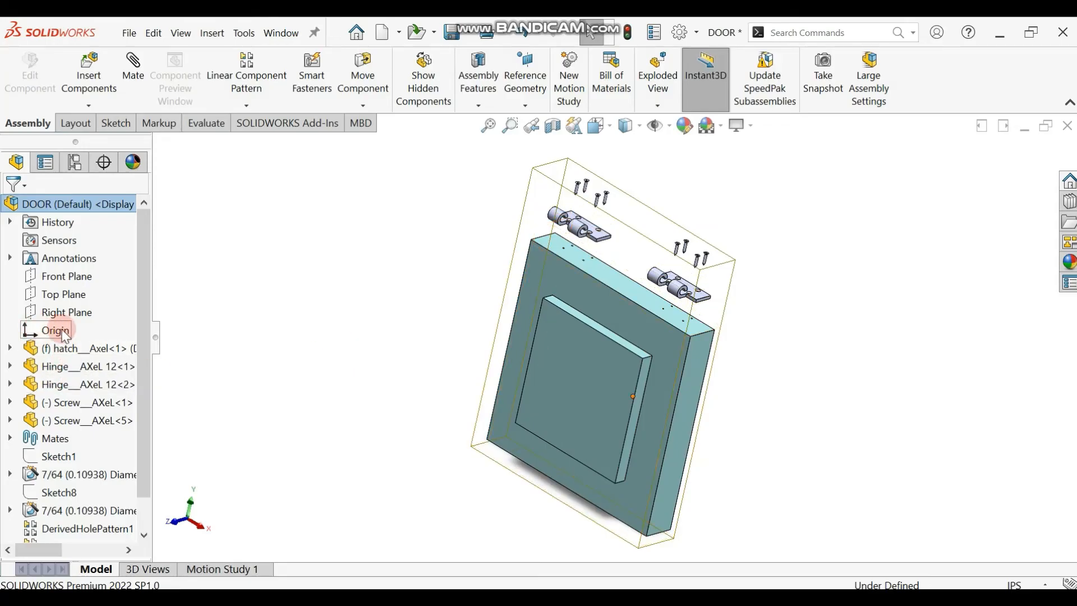
- Open the hatch part from the DOOR assembly and display its custom file properties
{"action": "left_click", "coordinate": [72, 348]}
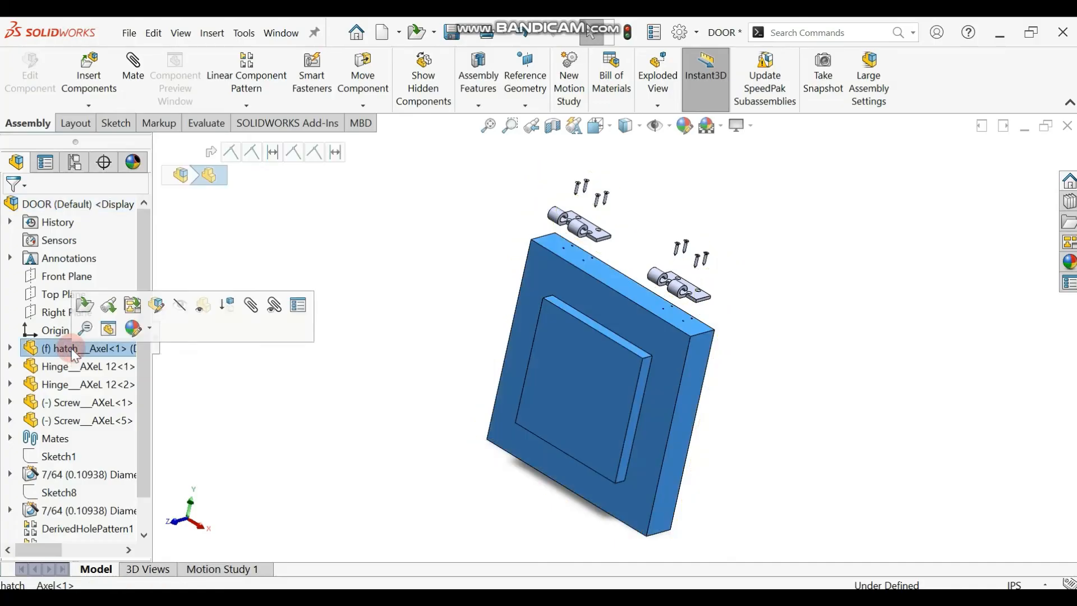
{"action": "left_click", "coordinate": [83, 309]}
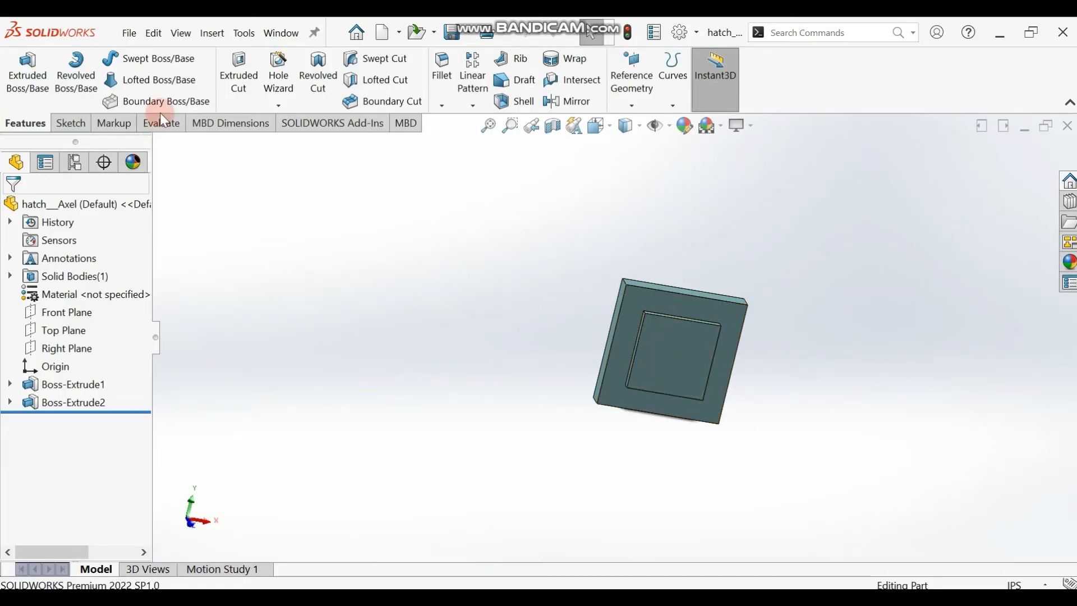
{"action": "left_click", "coordinate": [130, 34]}
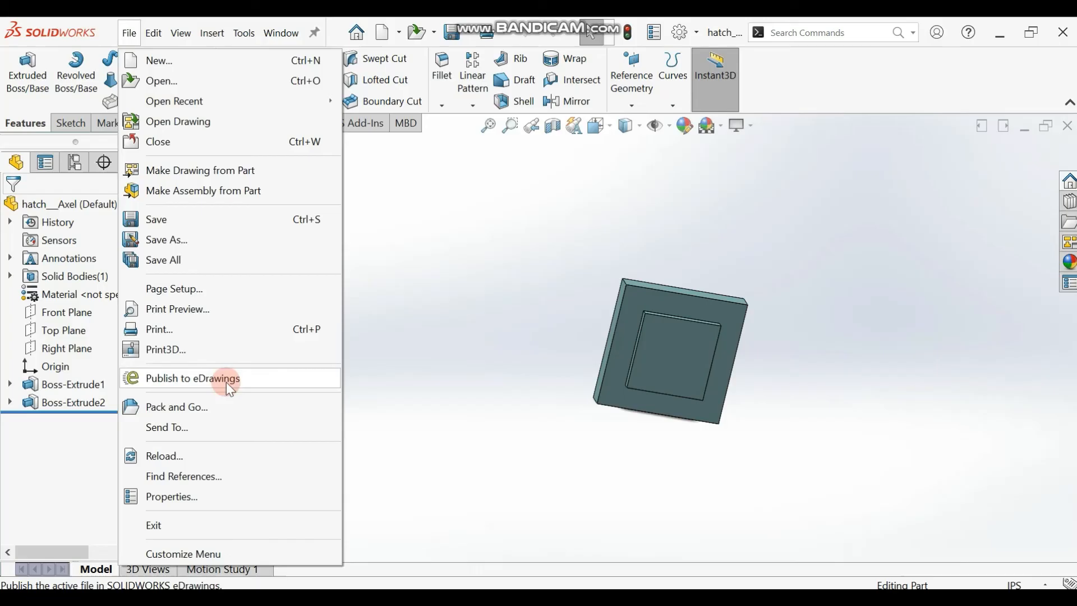
{"action": "left_click", "coordinate": [164, 493]}
{"action": "left_click", "coordinate": [299, 155]}
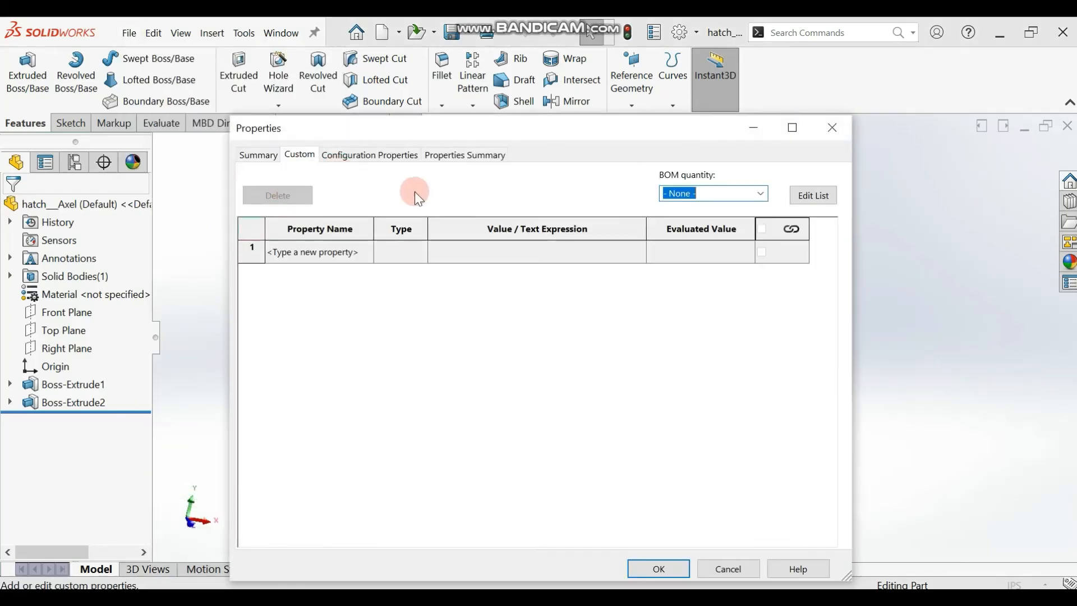
- Add a Description custom property to the hatch part with the value HATCH
{"action": "left_click", "coordinate": [350, 253]}
{"action": "left_click", "coordinate": [367, 252]}
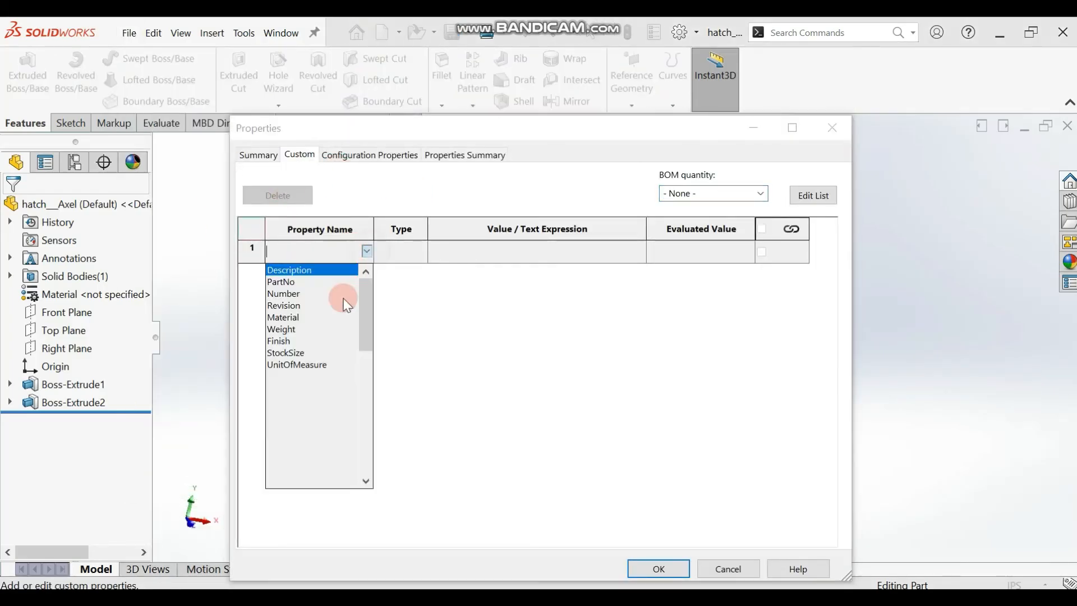
{"action": "left_click", "coordinate": [291, 271]}
{"action": "left_click", "coordinate": [555, 259]}
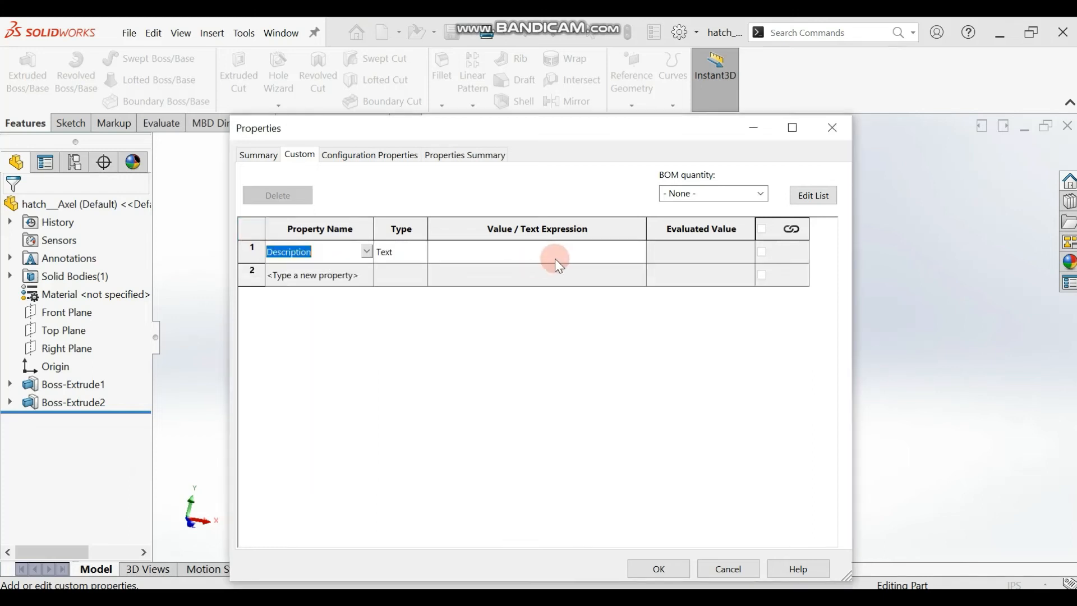
{"action": "type", "text": "HATCH"}
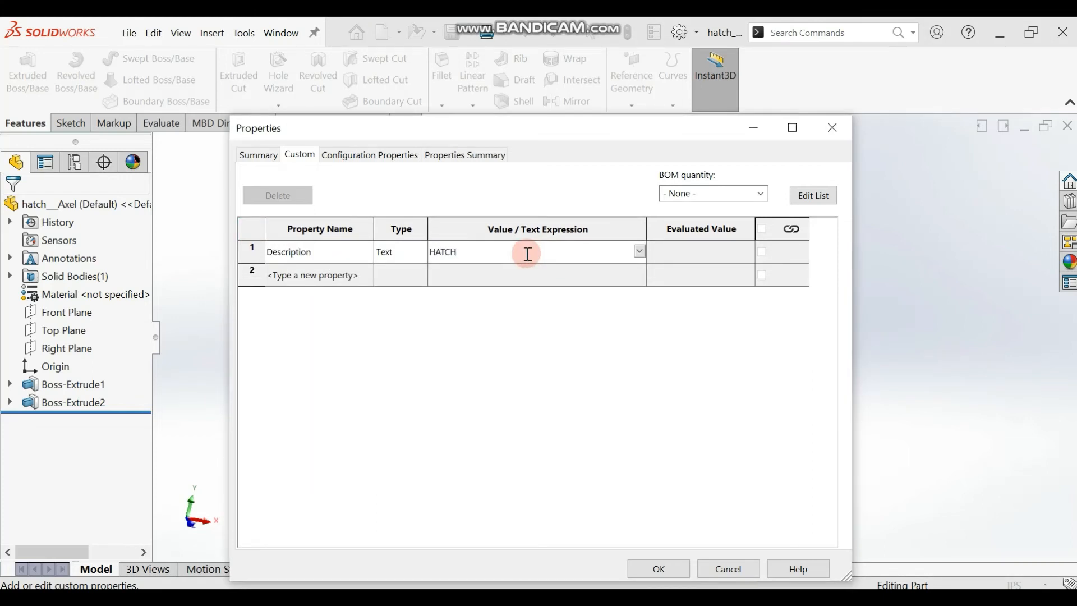
- Add a Weight custom property linked to the hatch part's Mass, accept the properties and close the part
{"action": "left_click", "coordinate": [365, 284]}
{"action": "left_click", "coordinate": [368, 273]}
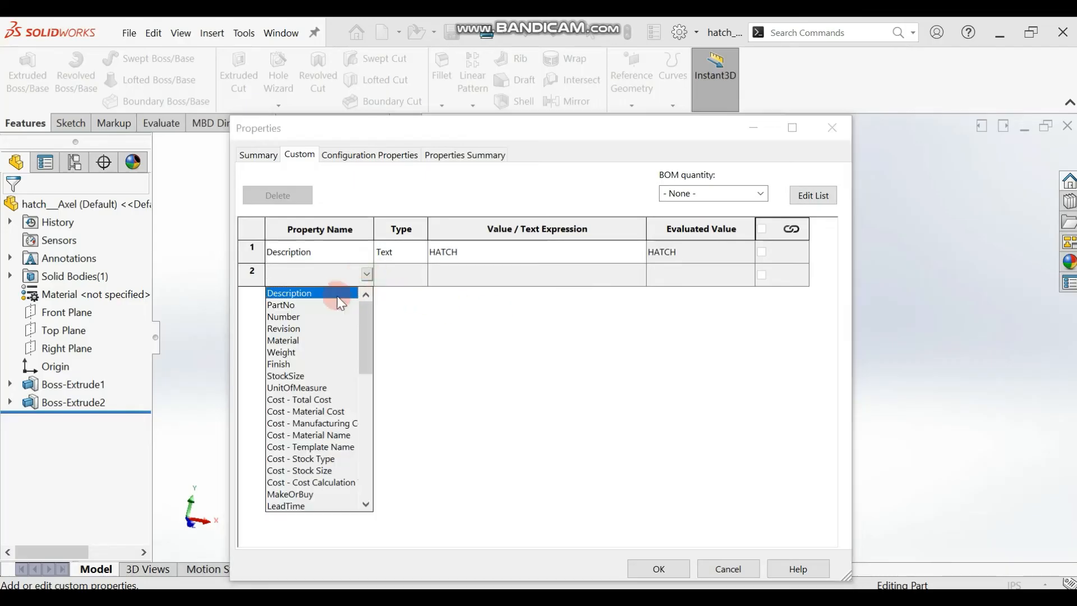
{"action": "left_click", "coordinate": [286, 352]}
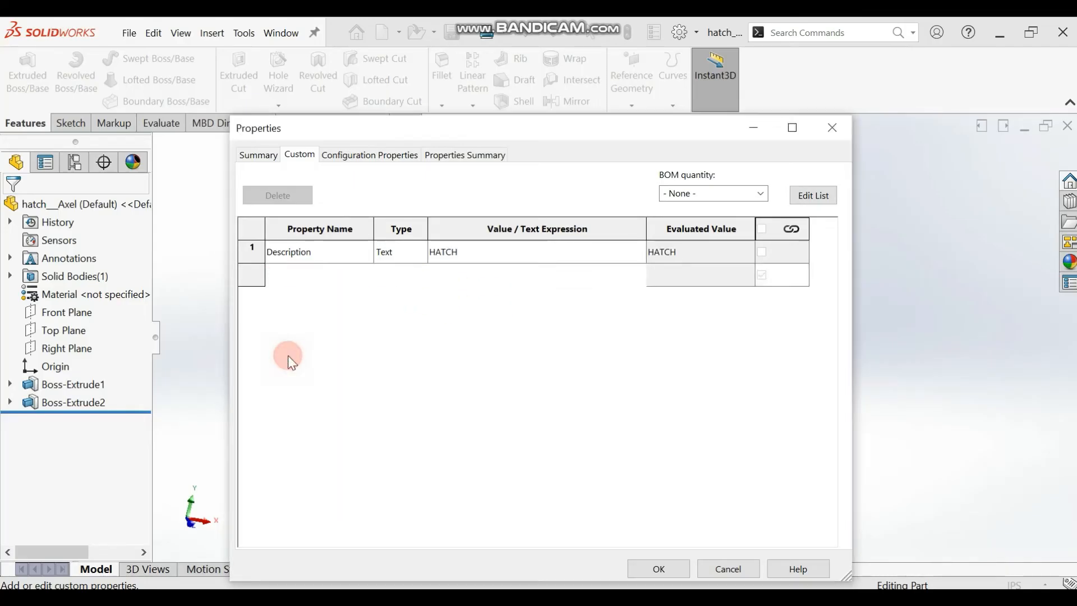
{"action": "left_click", "coordinate": [572, 274]}
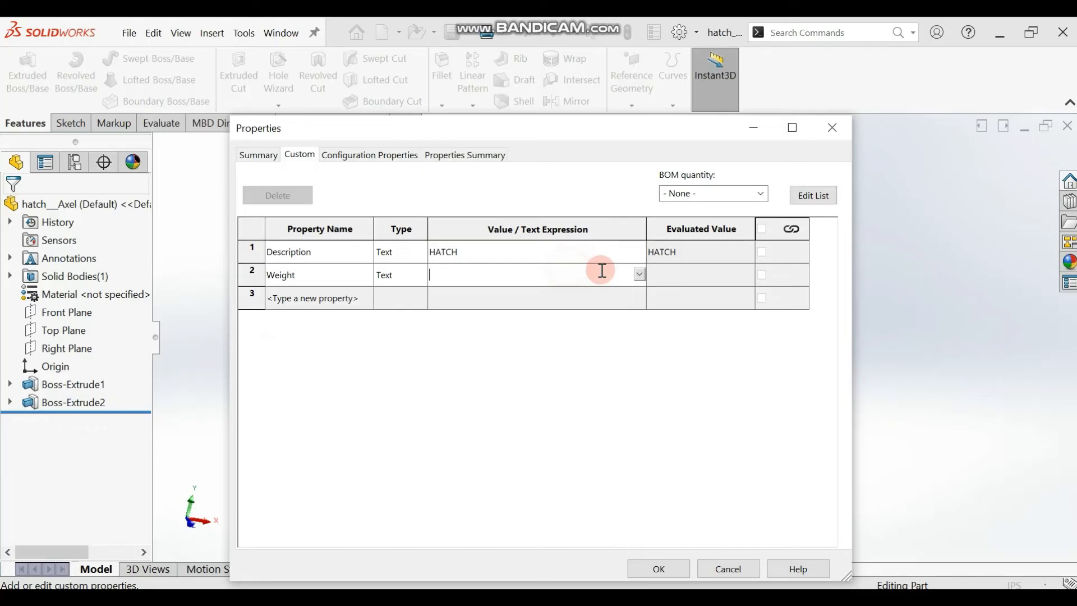
{"action": "left_click", "coordinate": [640, 275]}
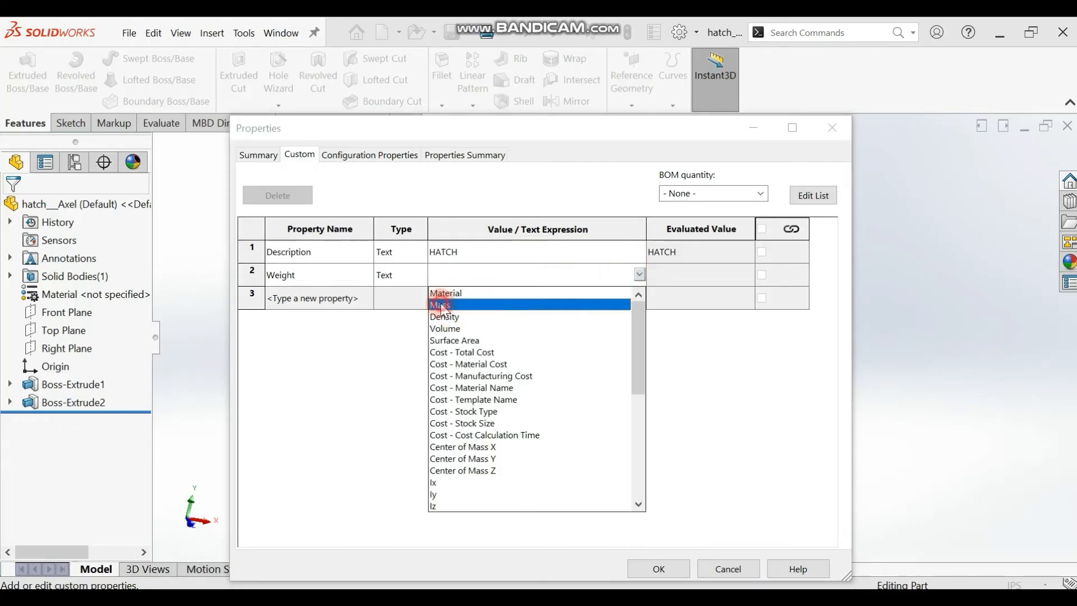
{"action": "left_click", "coordinate": [469, 302]}
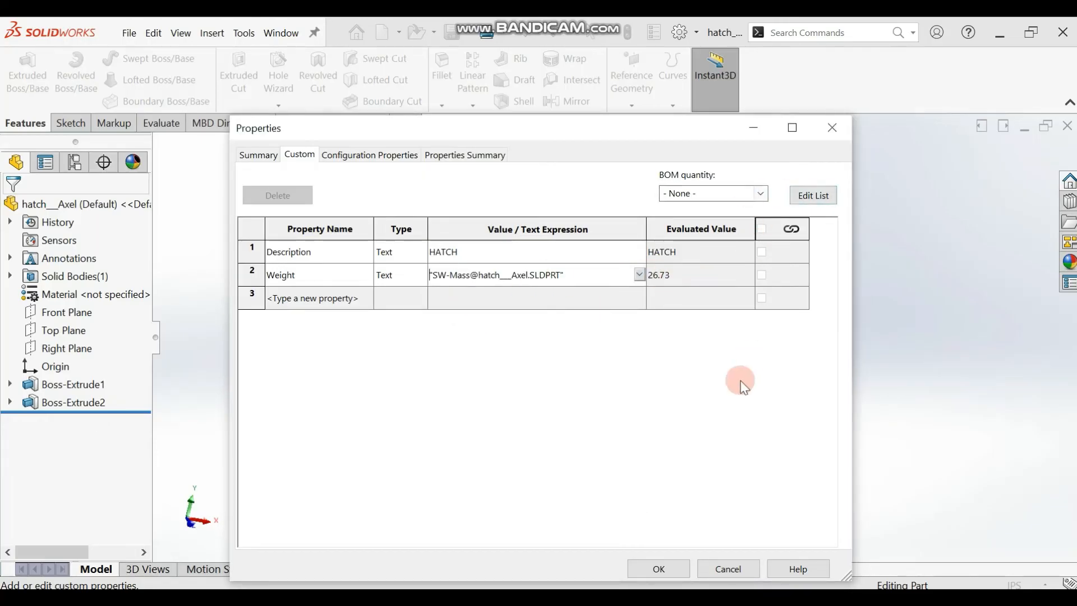
{"action": "left_click", "coordinate": [658, 568]}
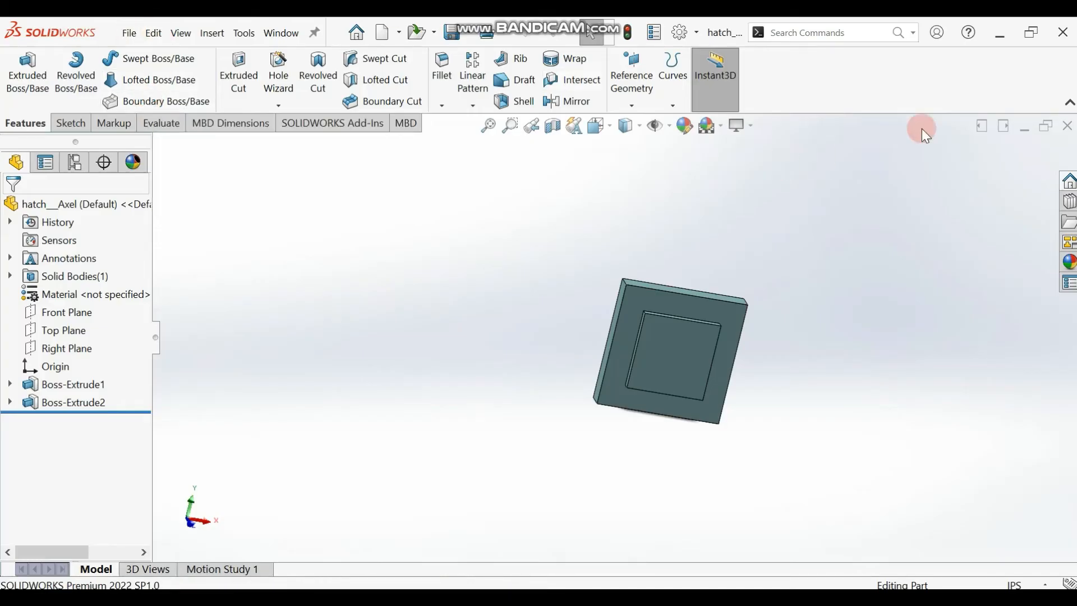
{"action": "left_click", "coordinate": [1067, 128]}
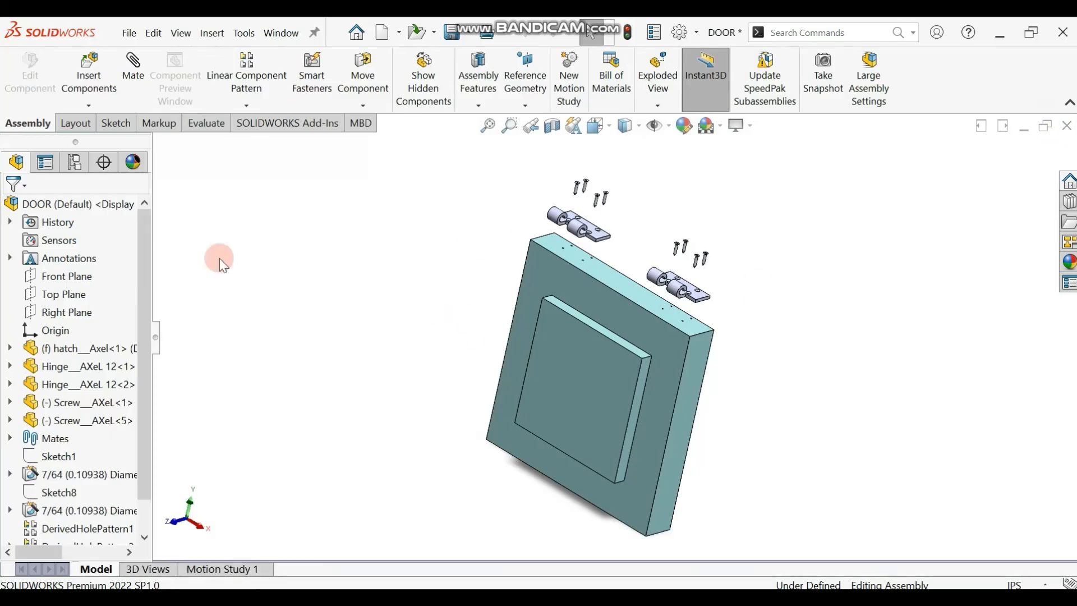
- Open the first hinge component's part from the DOOR assembly and display its custom file properties
{"action": "left_click", "coordinate": [82, 368]}
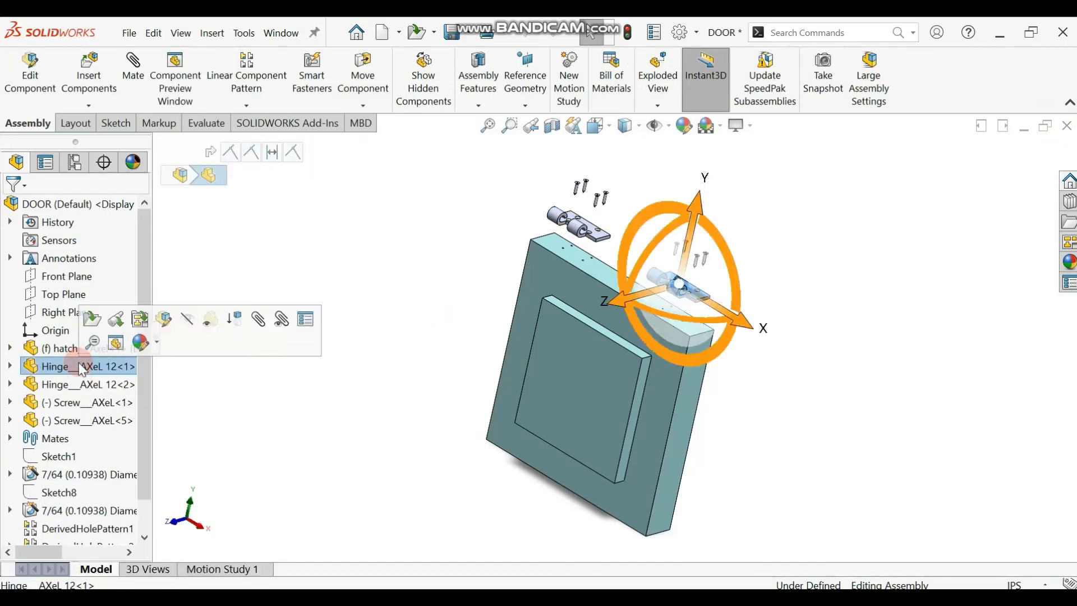
{"action": "left_click", "coordinate": [94, 319]}
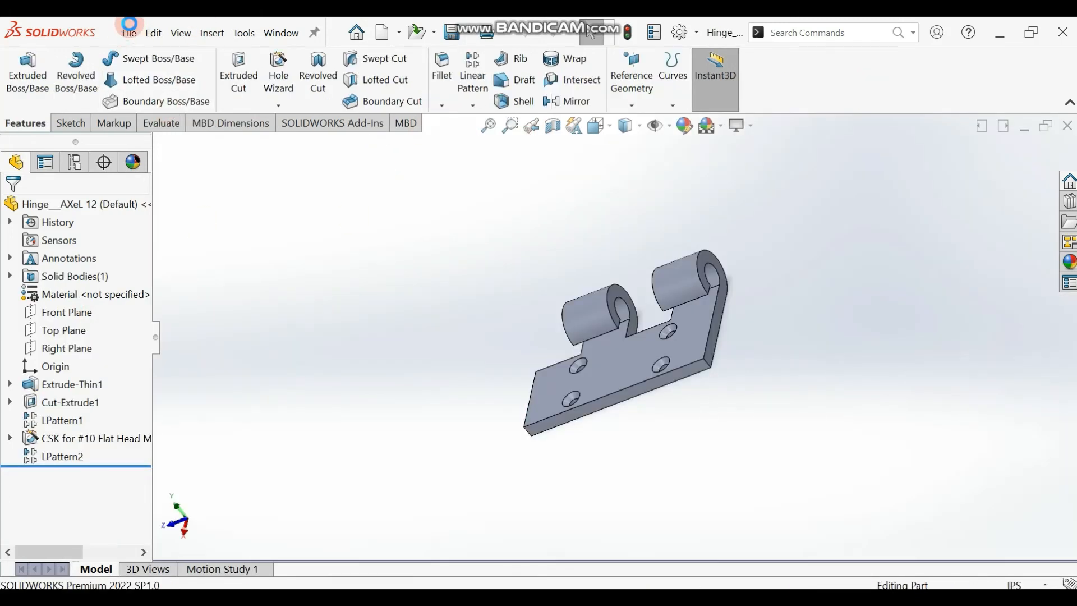
{"action": "left_click", "coordinate": [127, 34]}
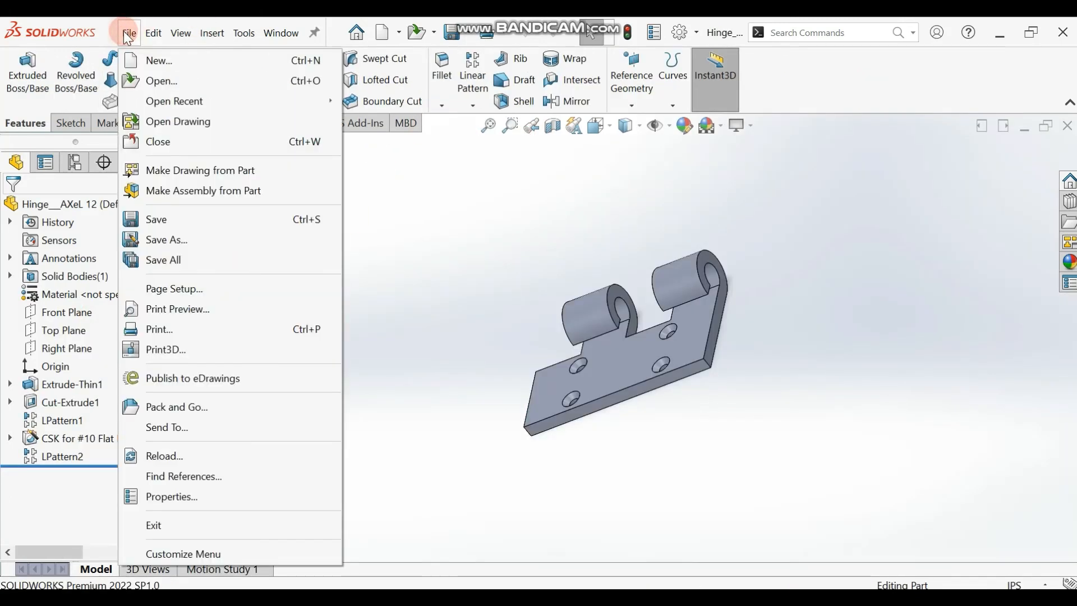
{"action": "left_click", "coordinate": [148, 494]}
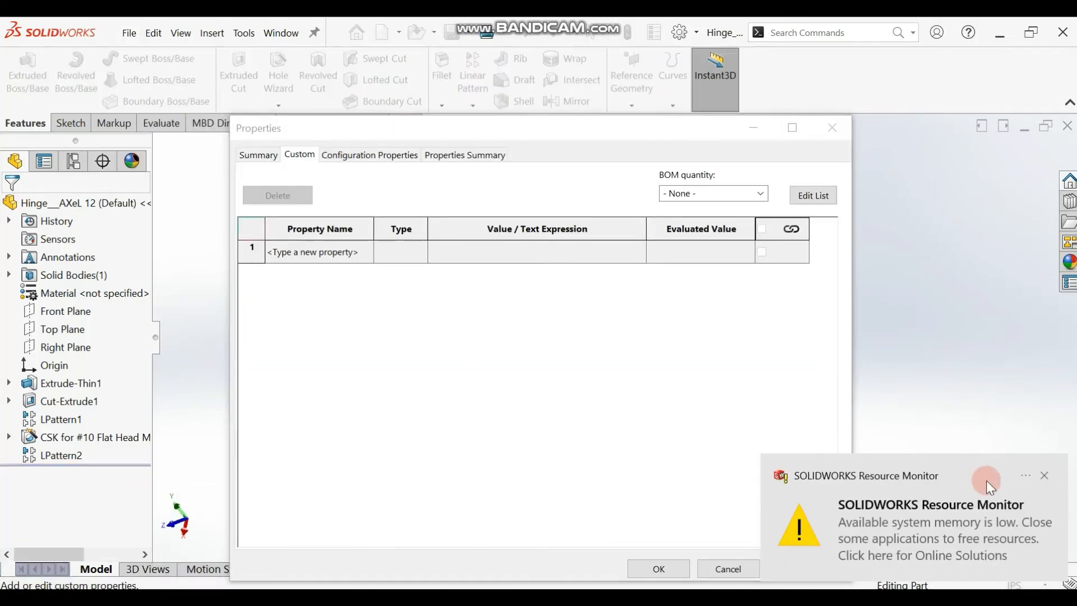
{"action": "left_click", "coordinate": [1044, 475]}
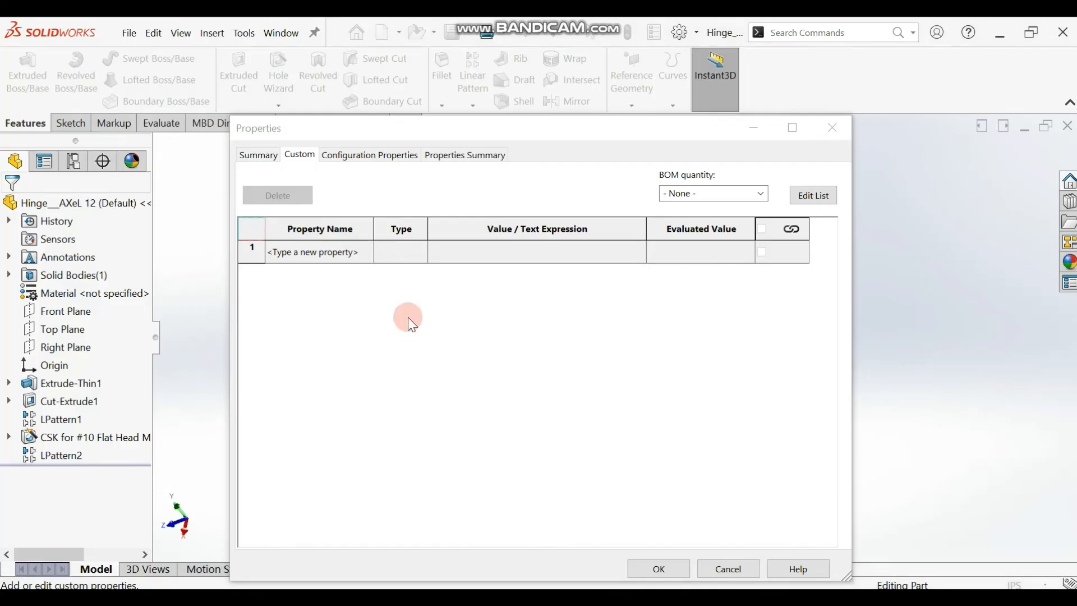
- Add a Description custom property to the hinge part with the value HINGE
{"action": "left_click", "coordinate": [315, 254]}
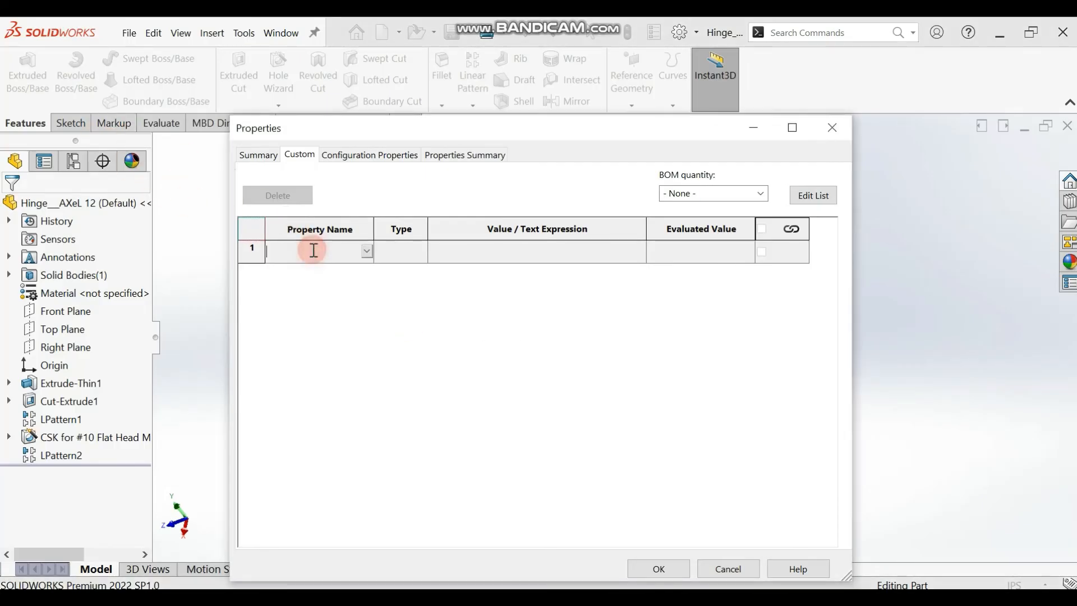
{"action": "left_click", "coordinate": [367, 251]}
{"action": "left_click", "coordinate": [290, 270]}
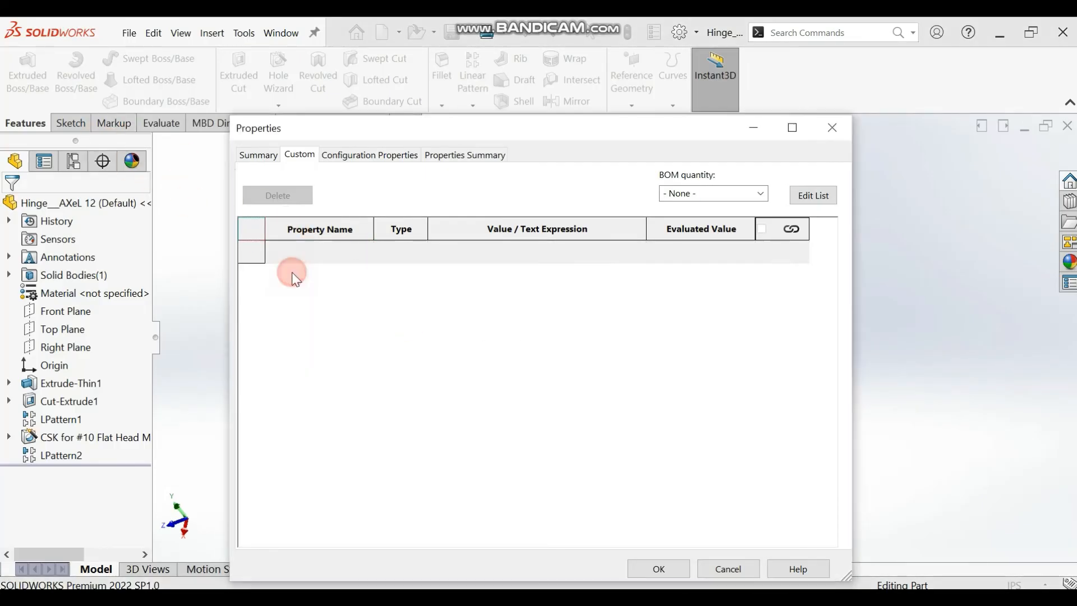
{"action": "left_click", "coordinate": [470, 251]}
{"action": "type", "text": "HINGE"}
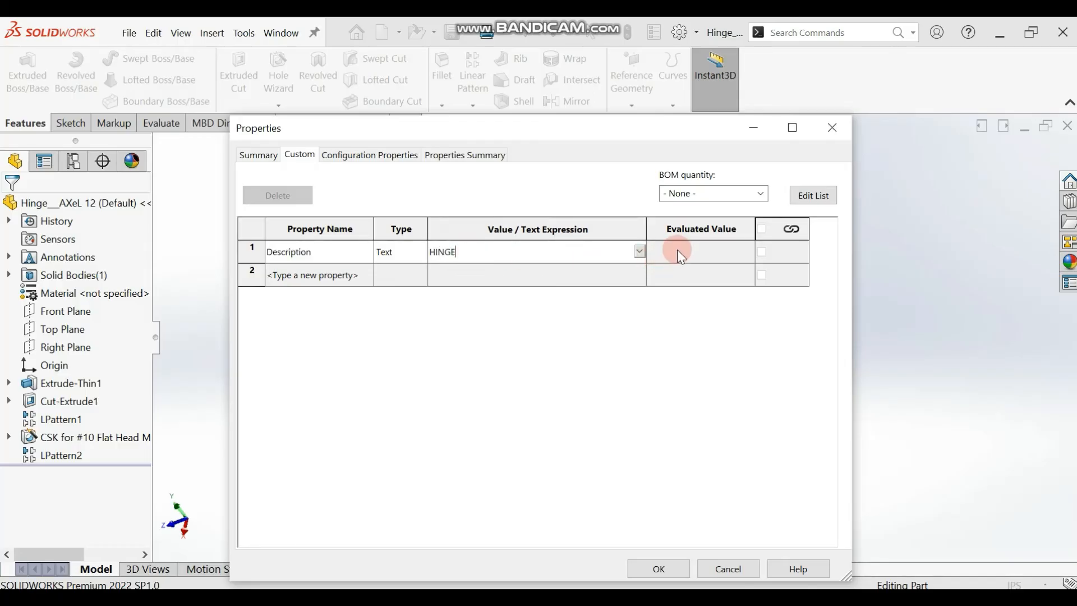
{"action": "left_click", "coordinate": [678, 250]}
- Add a Weight custom property linked to the hinge part's Mass, accept the properties and close the part
{"action": "left_click", "coordinate": [311, 279]}
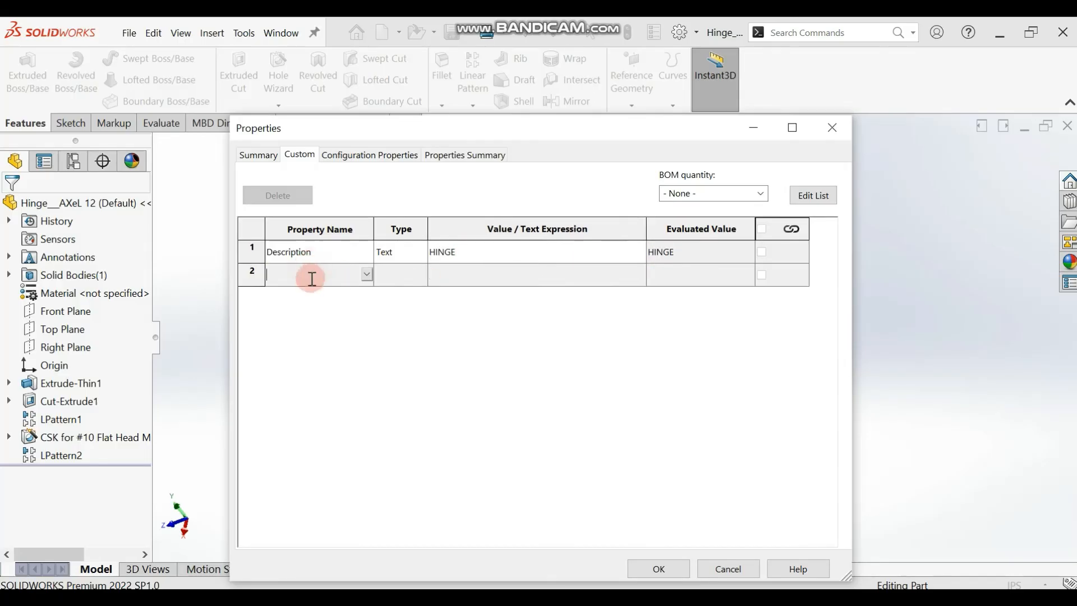
{"action": "left_click", "coordinate": [367, 274]}
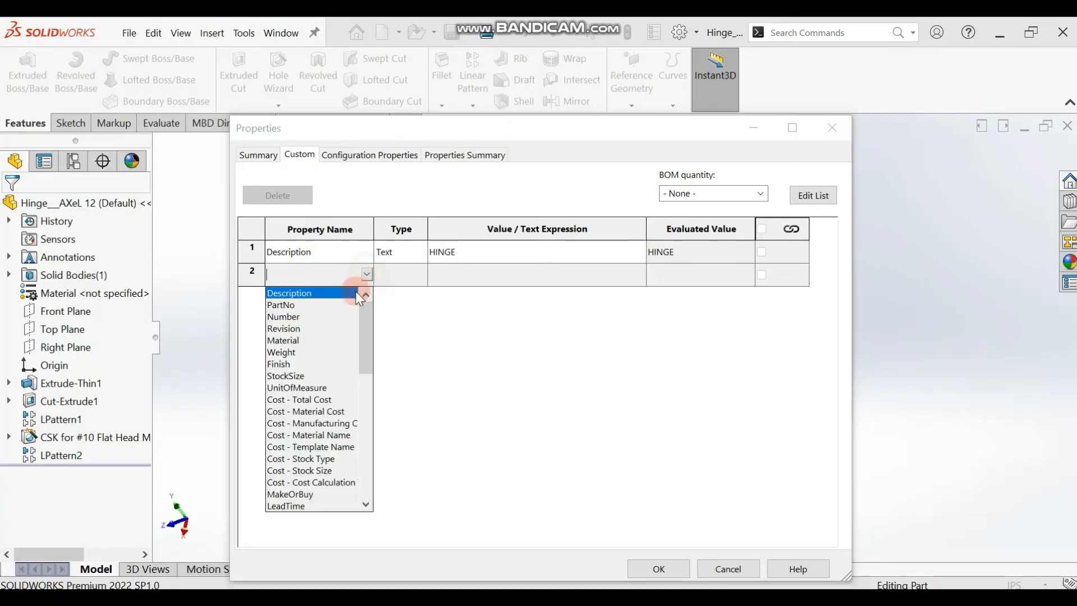
{"action": "left_click", "coordinate": [285, 352]}
{"action": "left_click", "coordinate": [629, 274]}
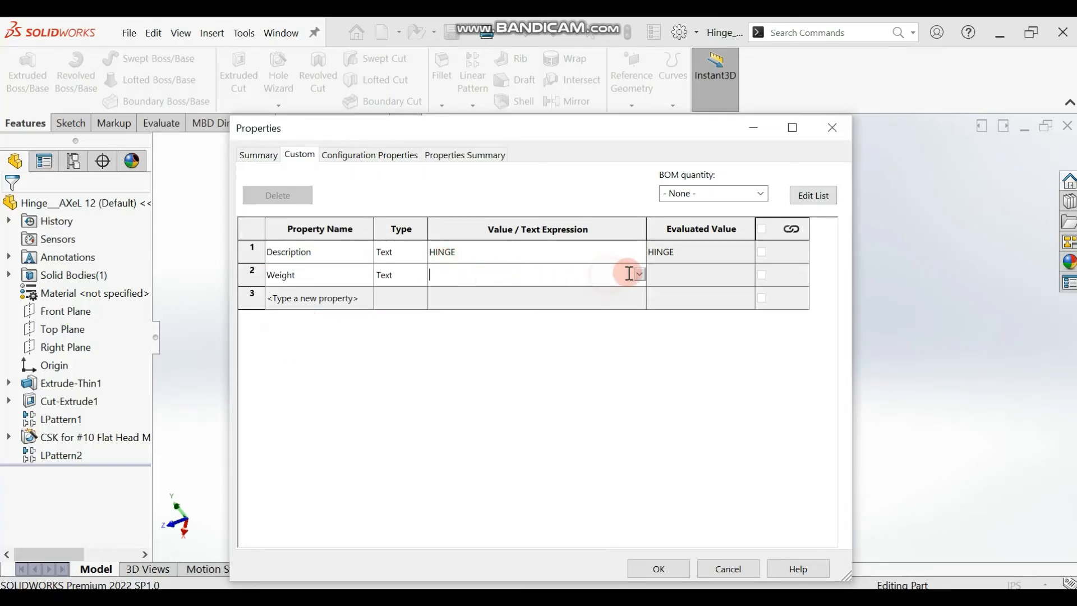
{"action": "left_click", "coordinate": [638, 275]}
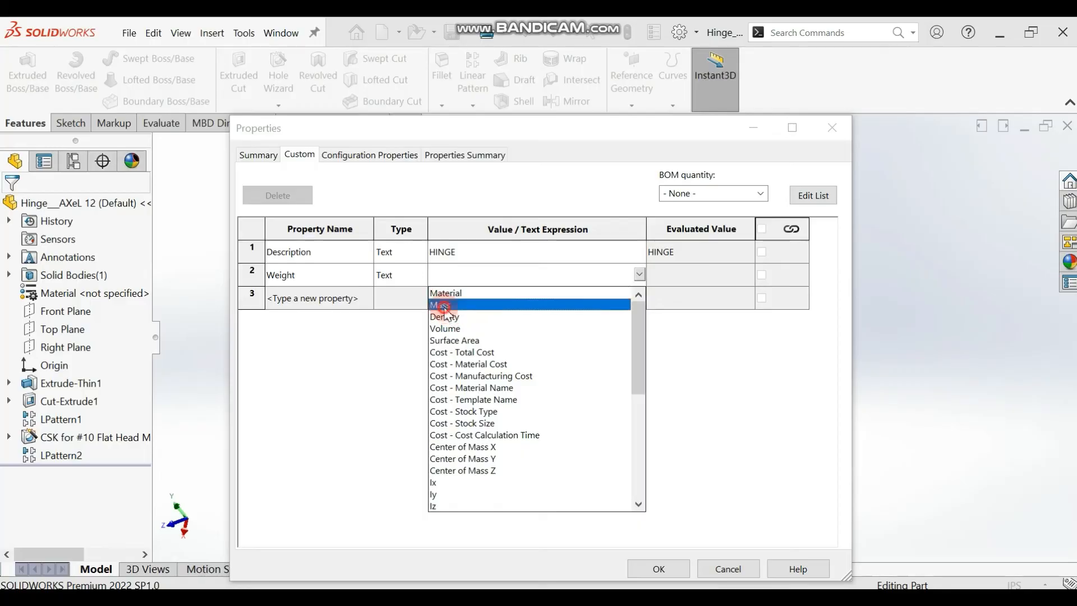
{"action": "left_click", "coordinate": [529, 304]}
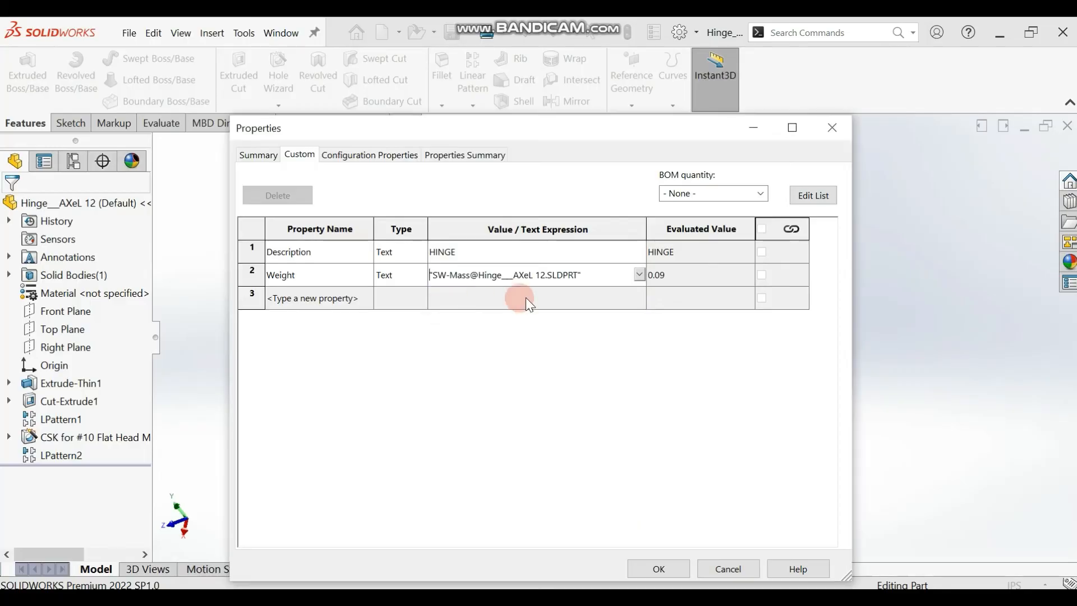
{"action": "left_click", "coordinate": [661, 570]}
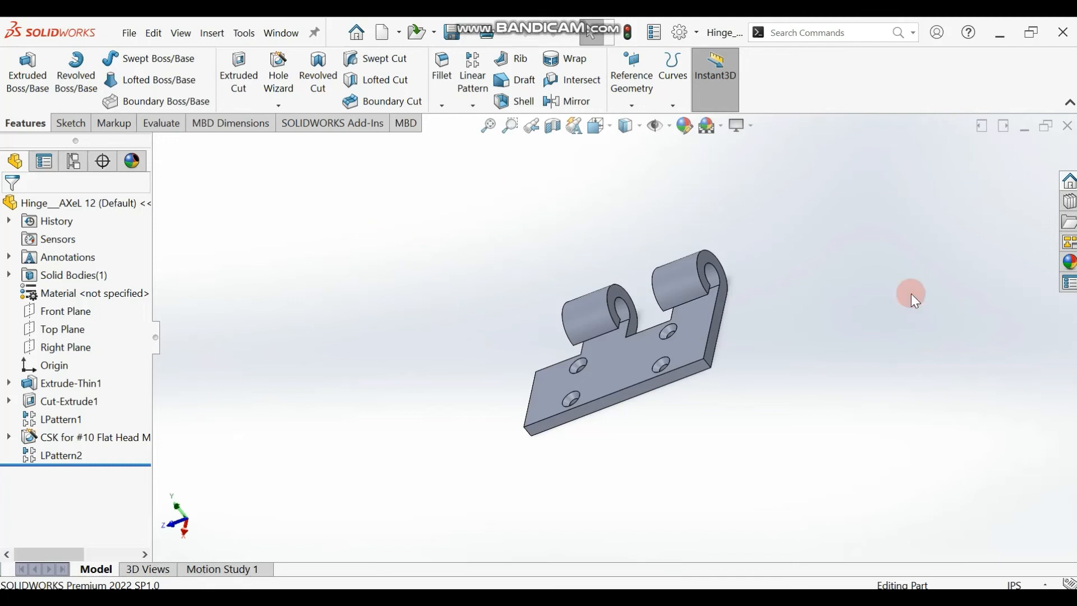
{"action": "left_click", "coordinate": [1067, 125]}
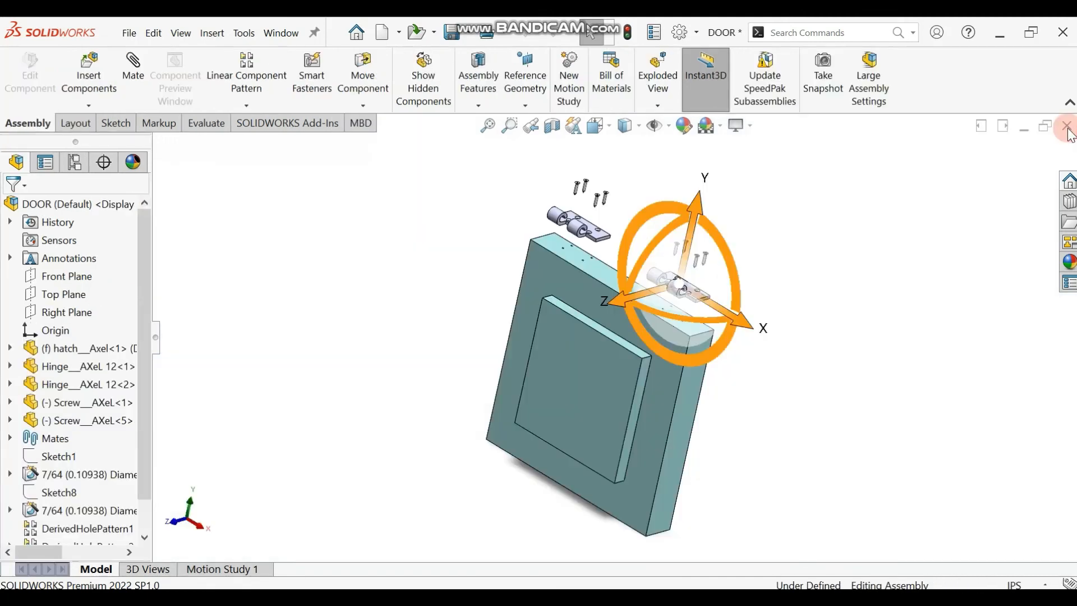
- Collapse the exploded view of the DOOR assembly
{"action": "left_click", "coordinate": [72, 403]}
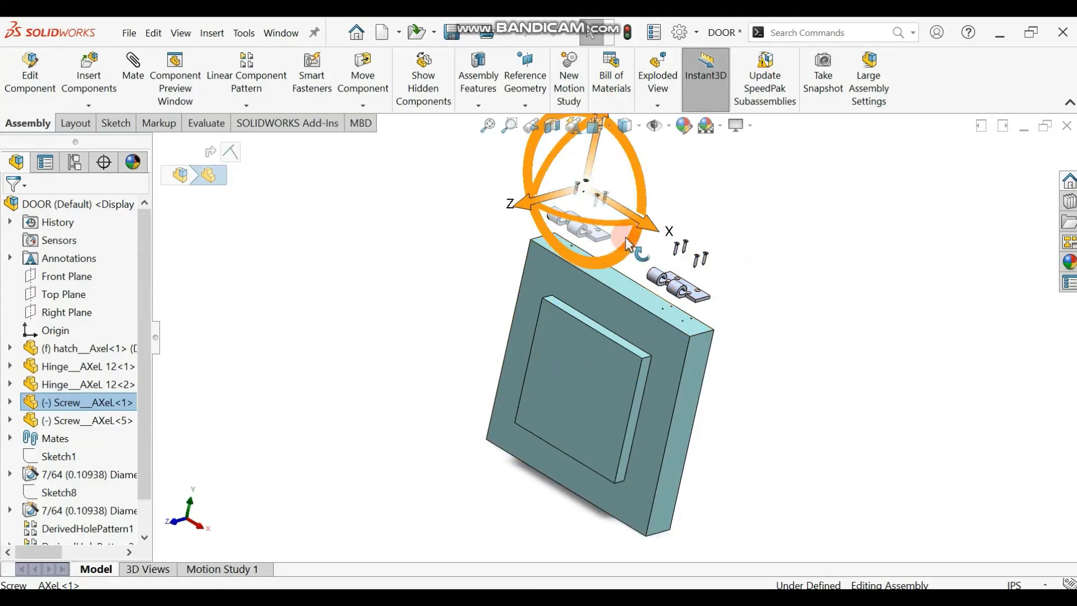
{"action": "right_click", "coordinate": [75, 211]}
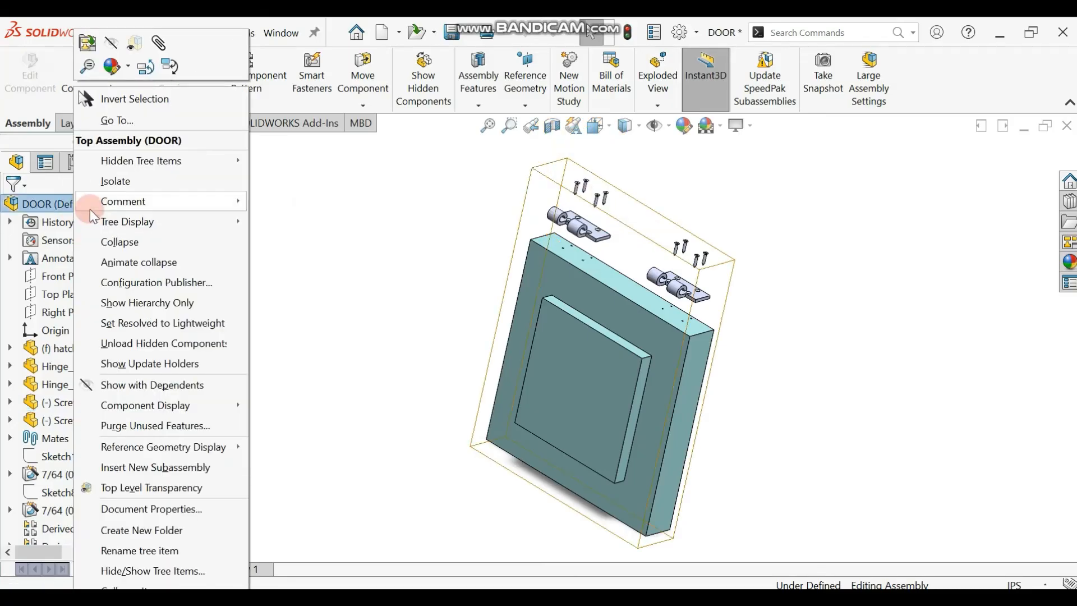
{"action": "left_click", "coordinate": [480, 257]}
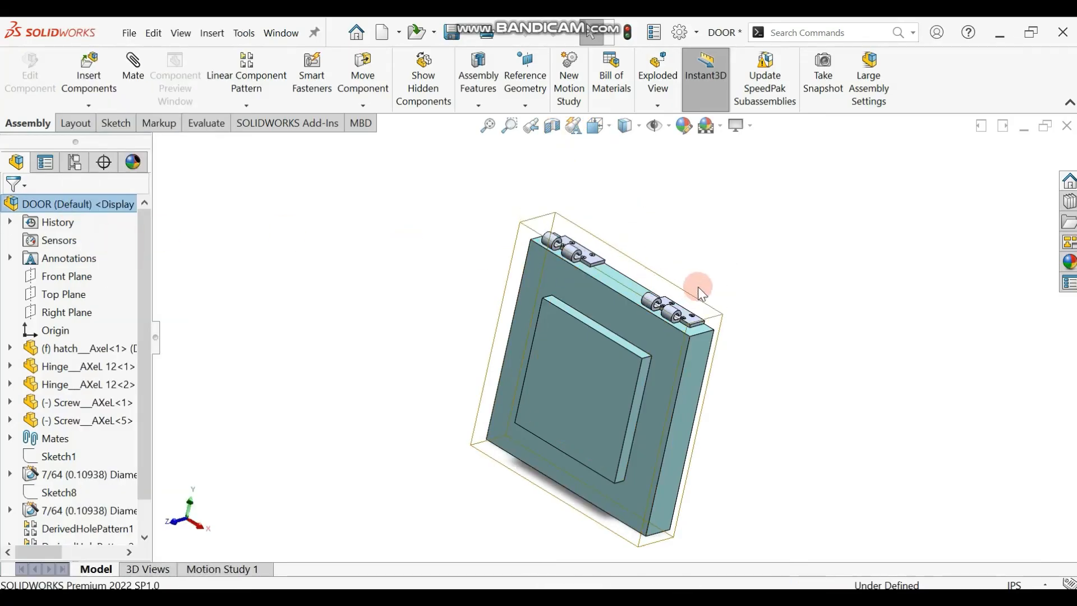
- Examine how the screws sit in the hinge plates along the door's edge
{"action": "scroll", "coordinate": [714, 294], "scroll_direction": "down", "scroll_amount": 8}
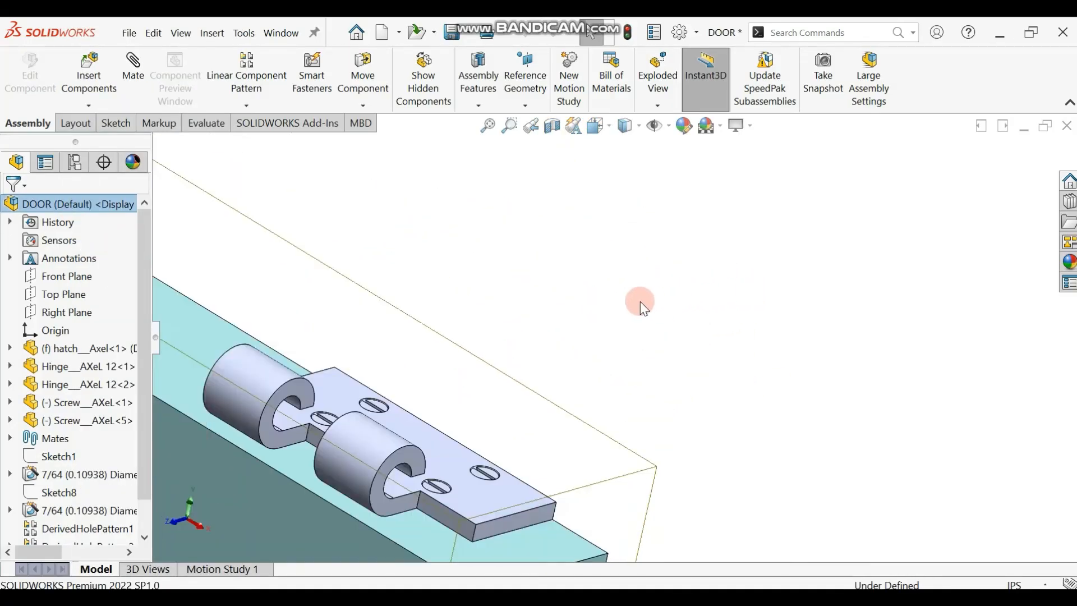
{"action": "middle_click_drag", "start_coordinate": [610, 335], "coordinate": [611, 404]}
{"action": "right_click_drag", "start_coordinate": [612, 404], "coordinate": [551, 359]}
{"action": "left_click_drag", "start_coordinate": [547, 352], "coordinate": [667, 403]}
{"action": "scroll", "coordinate": [679, 399], "scroll_direction": "down", "scroll_amount": 3}
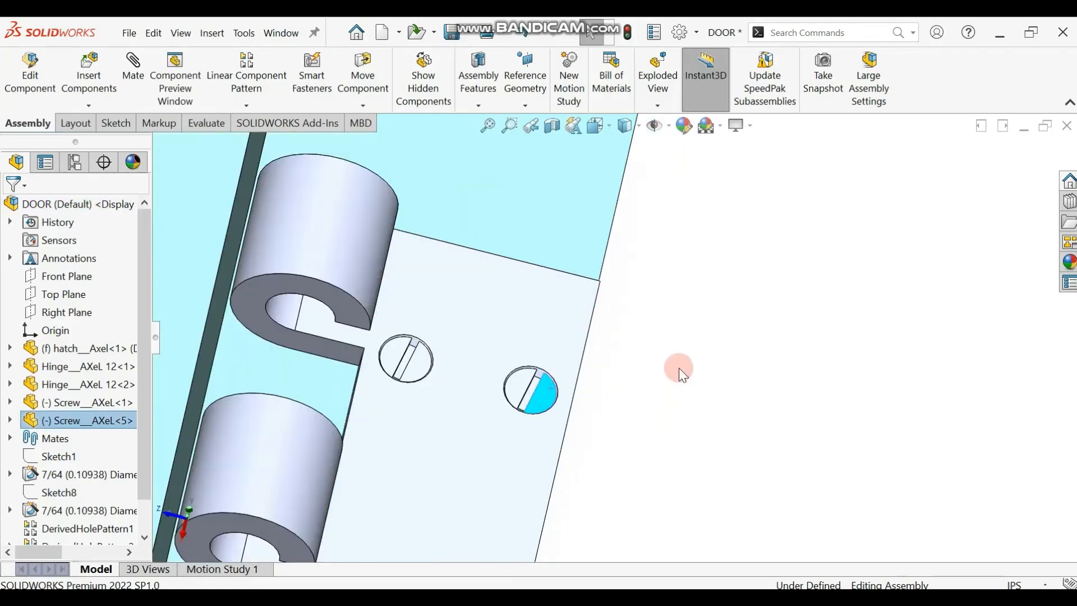
{"action": "scroll", "coordinate": [636, 343], "scroll_direction": "up", "scroll_amount": 6}
{"action": "scroll", "coordinate": [640, 343], "scroll_direction": "up", "scroll_amount": 1}
{"action": "left_click", "coordinate": [315, 296]}
{"action": "scroll", "coordinate": [313, 303], "scroll_direction": "up", "scroll_amount": 4}
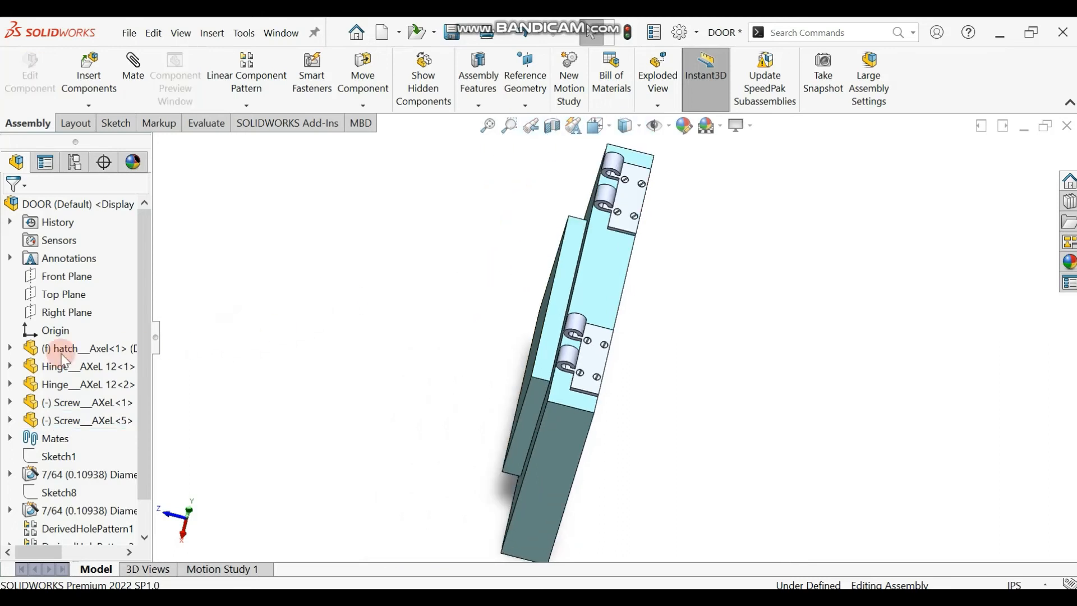
- Open the first screw component's part from the DOOR assembly and apply the Plain White scene
{"action": "left_click", "coordinate": [50, 402]}
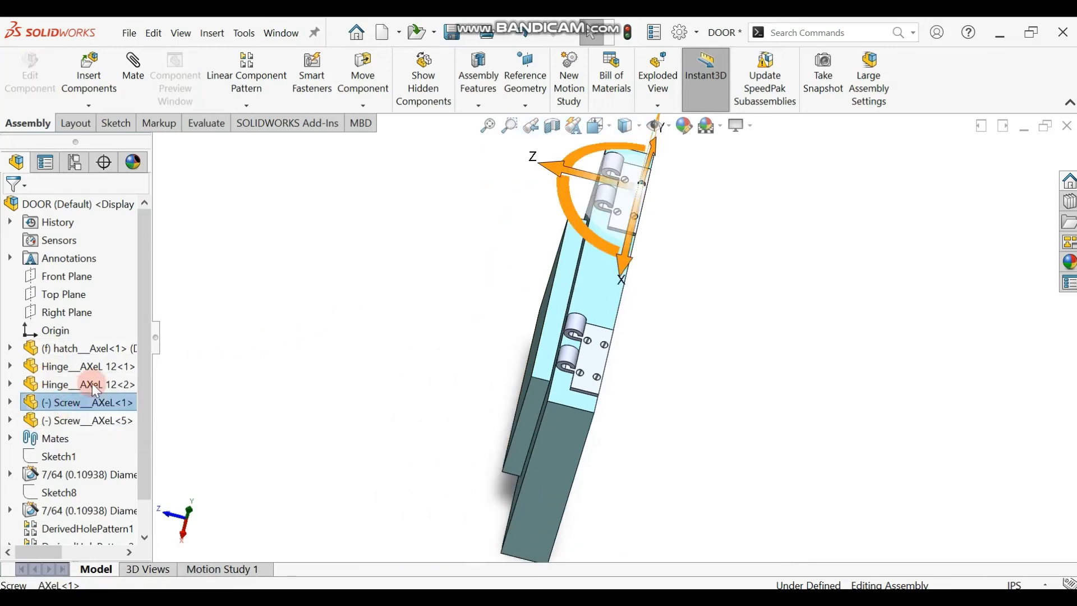
{"action": "left_click", "coordinate": [79, 362]}
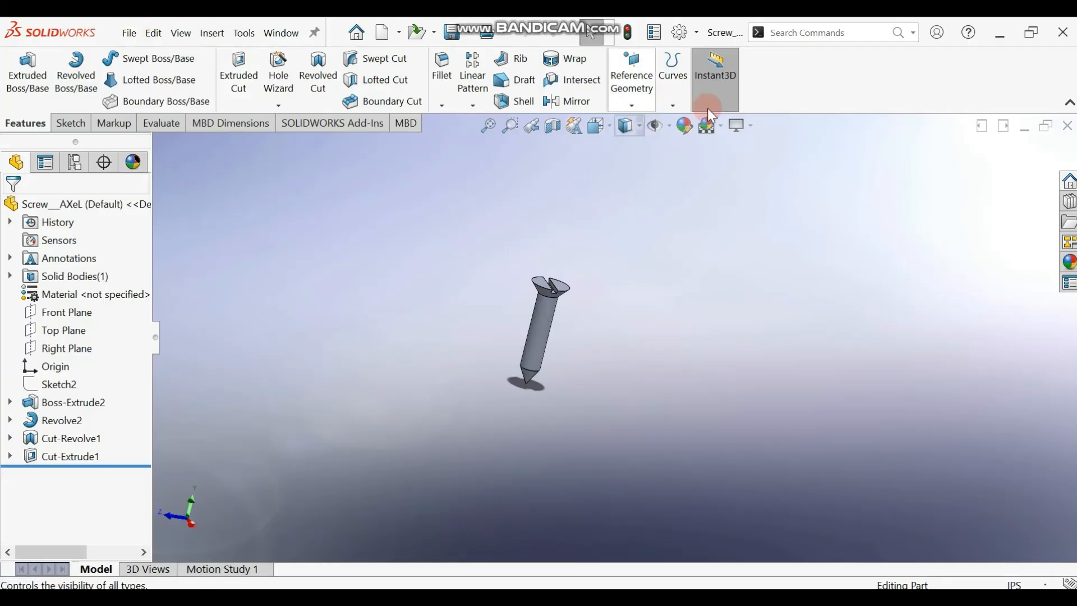
{"action": "left_click", "coordinate": [722, 132]}
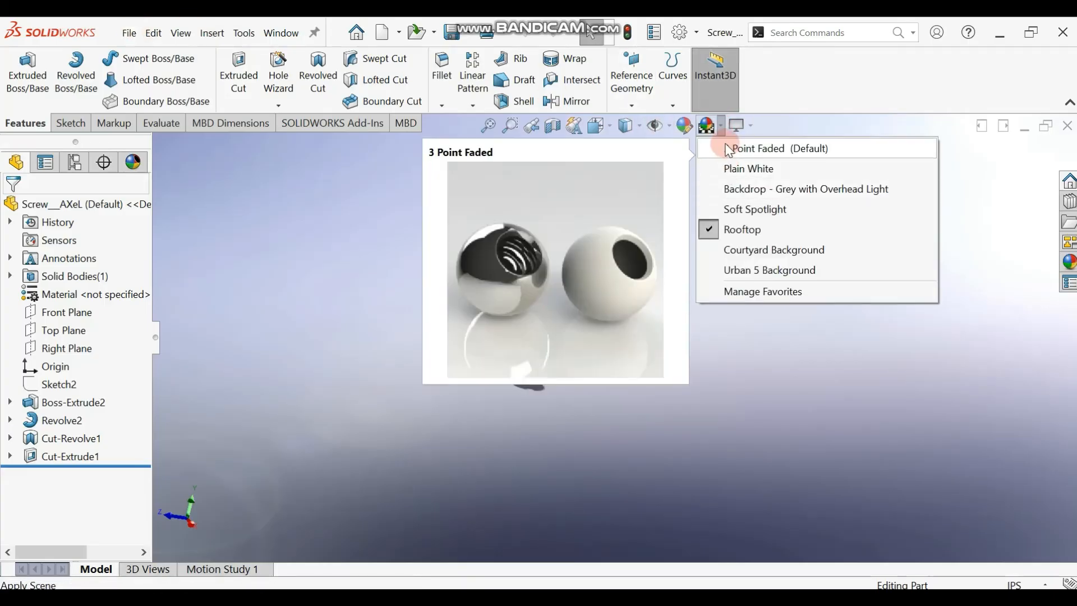
{"action": "left_click", "coordinate": [746, 168]}
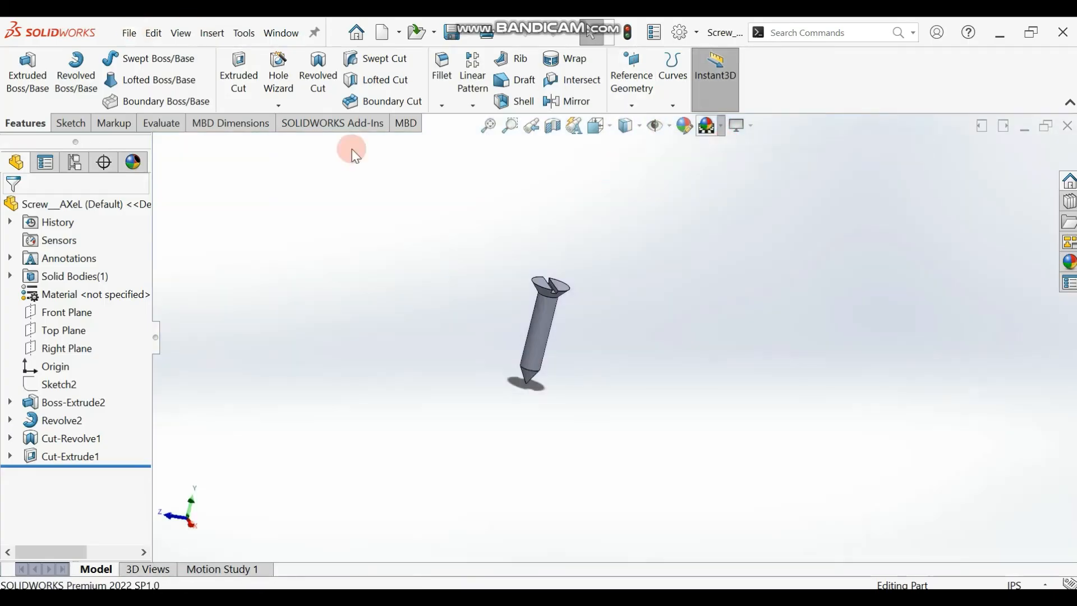
- In the screw part's custom file properties, add a Description property with the value SCREW
{"action": "left_click", "coordinate": [129, 35]}
{"action": "left_click", "coordinate": [193, 497]}
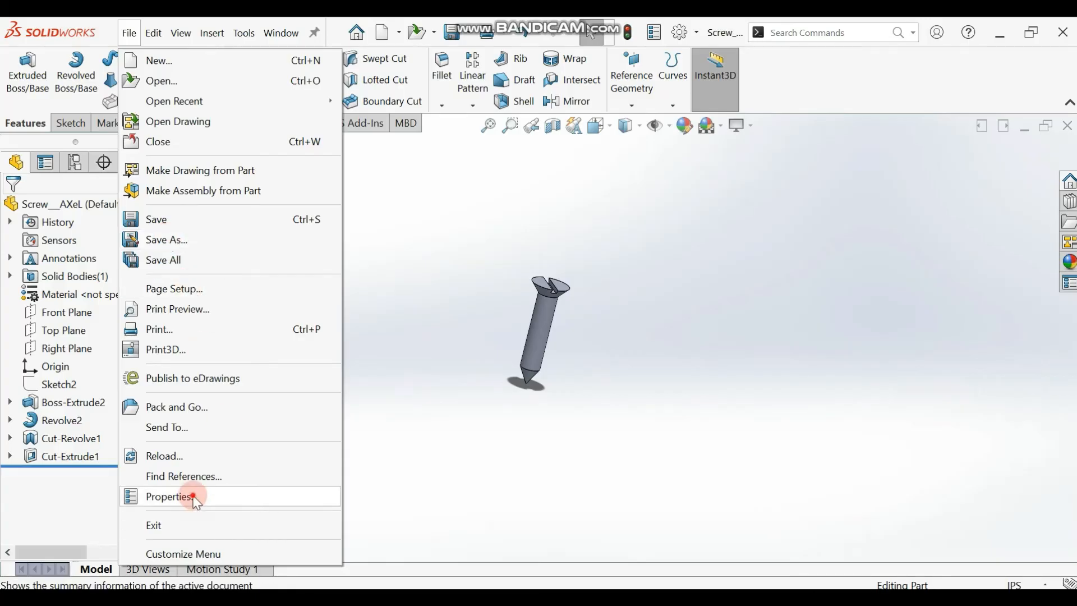
{"action": "left_click", "coordinate": [299, 155]}
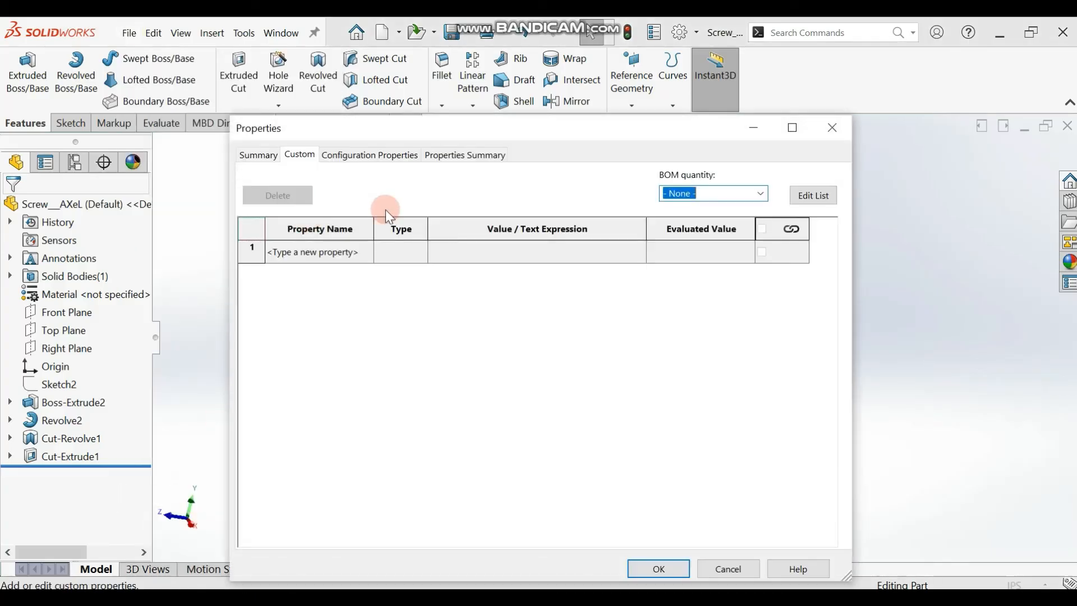
{"action": "left_click", "coordinate": [355, 255]}
{"action": "left_click", "coordinate": [367, 252]}
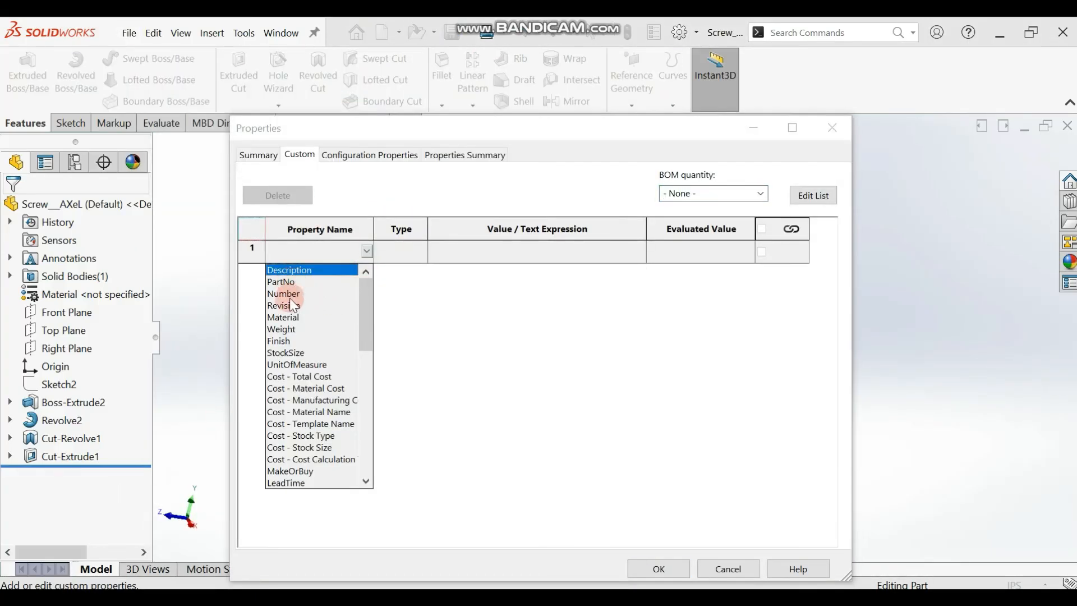
{"action": "left_click", "coordinate": [296, 270]}
{"action": "left_click", "coordinate": [481, 250]}
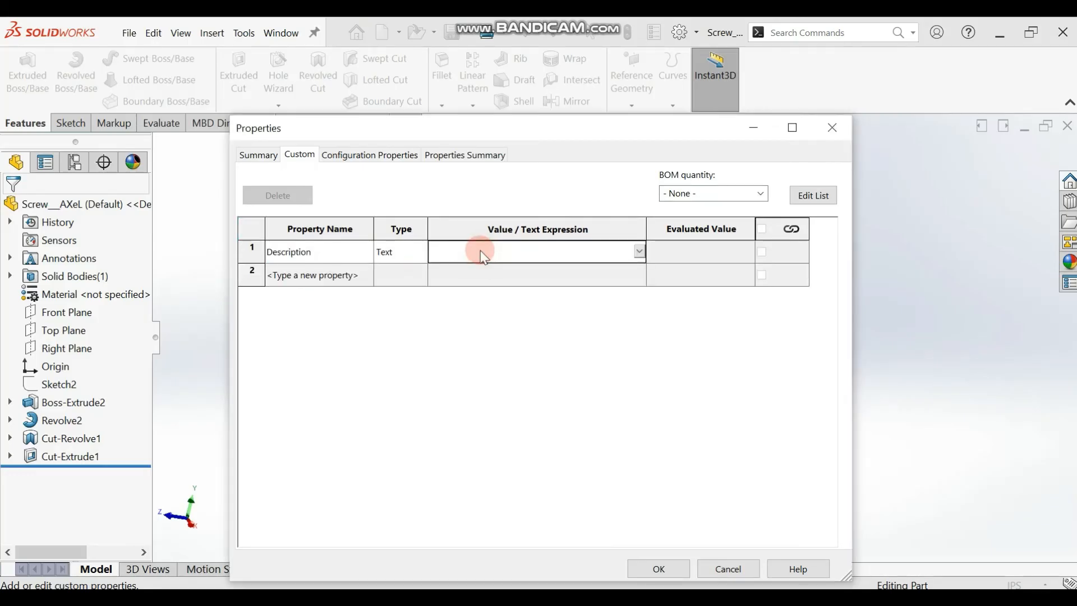
{"action": "type", "text": "SCREW"}
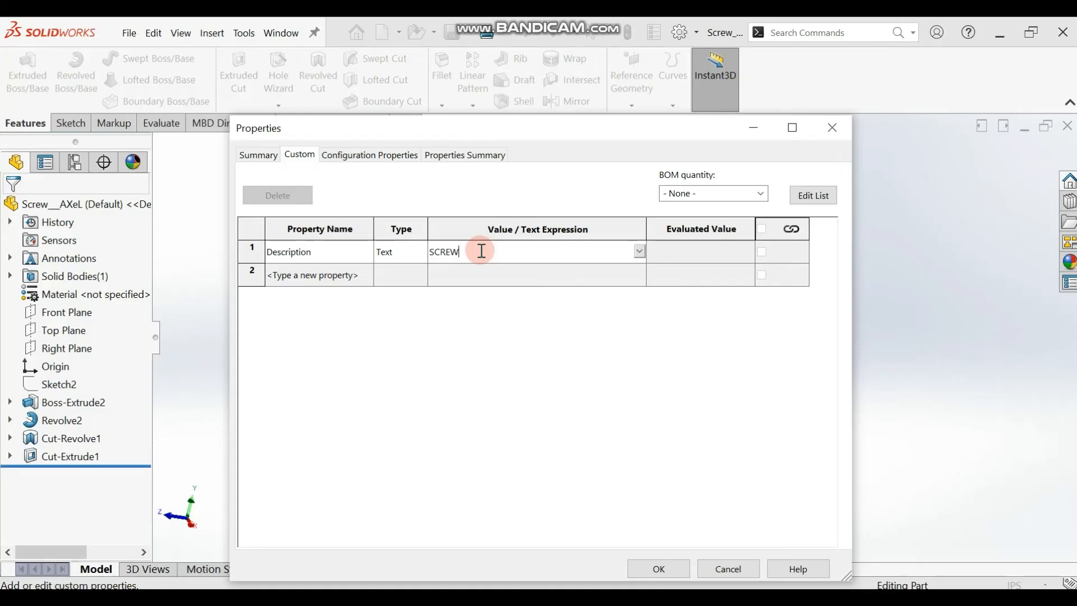
- Add a Weight custom property linked to the screw part's Mass, accept the properties and close the part
{"action": "left_click", "coordinate": [331, 277]}
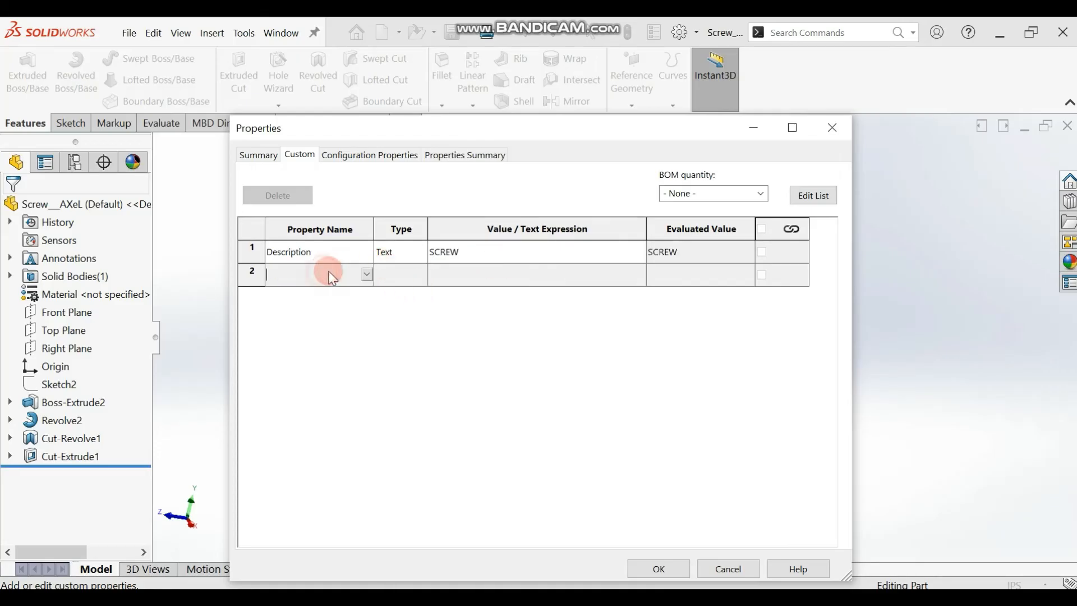
{"action": "left_click", "coordinate": [366, 274]}
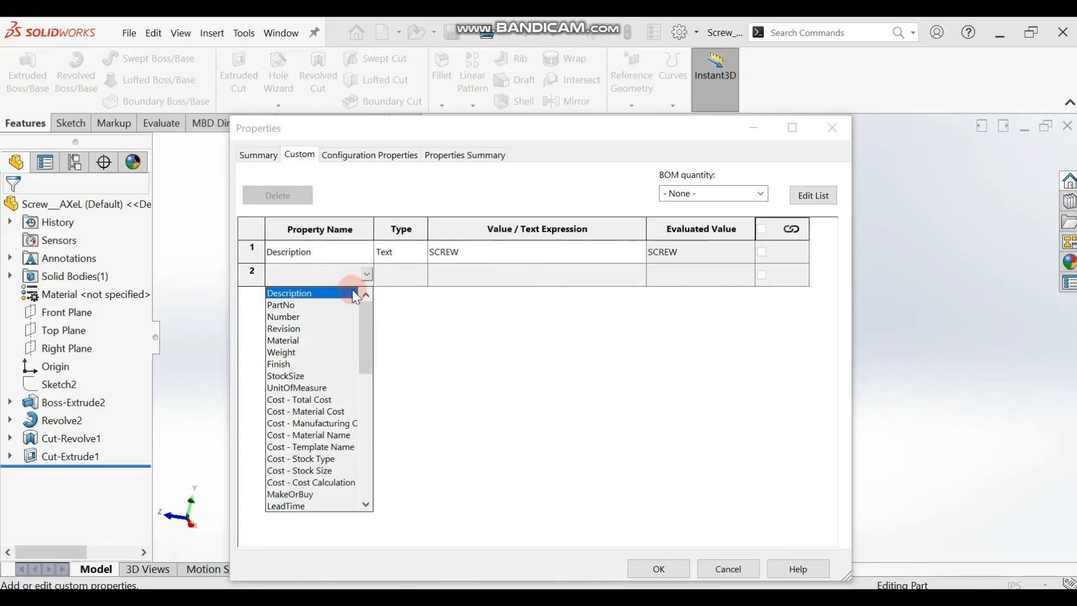
{"action": "left_click", "coordinate": [288, 351]}
{"action": "left_click", "coordinate": [635, 275]}
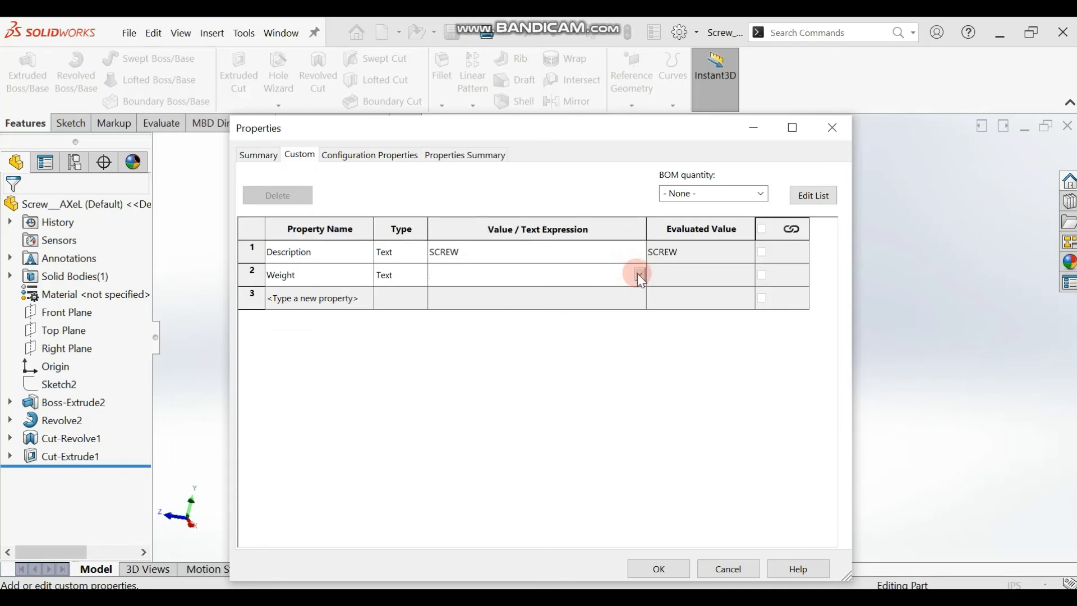
{"action": "left_click", "coordinate": [639, 274]}
{"action": "left_click", "coordinate": [446, 309]}
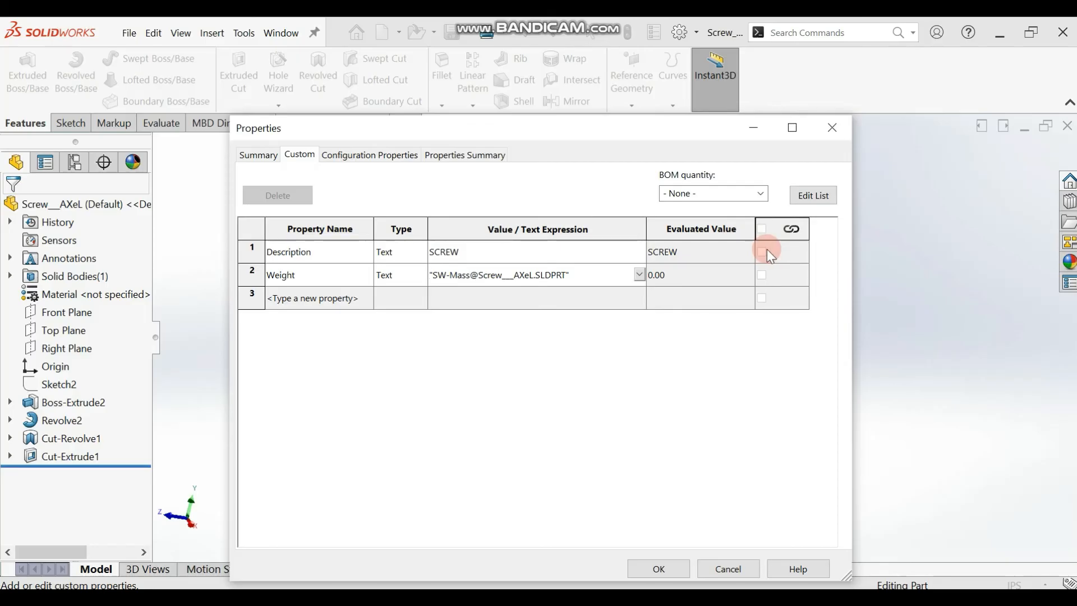
{"action": "left_click", "coordinate": [442, 275]}
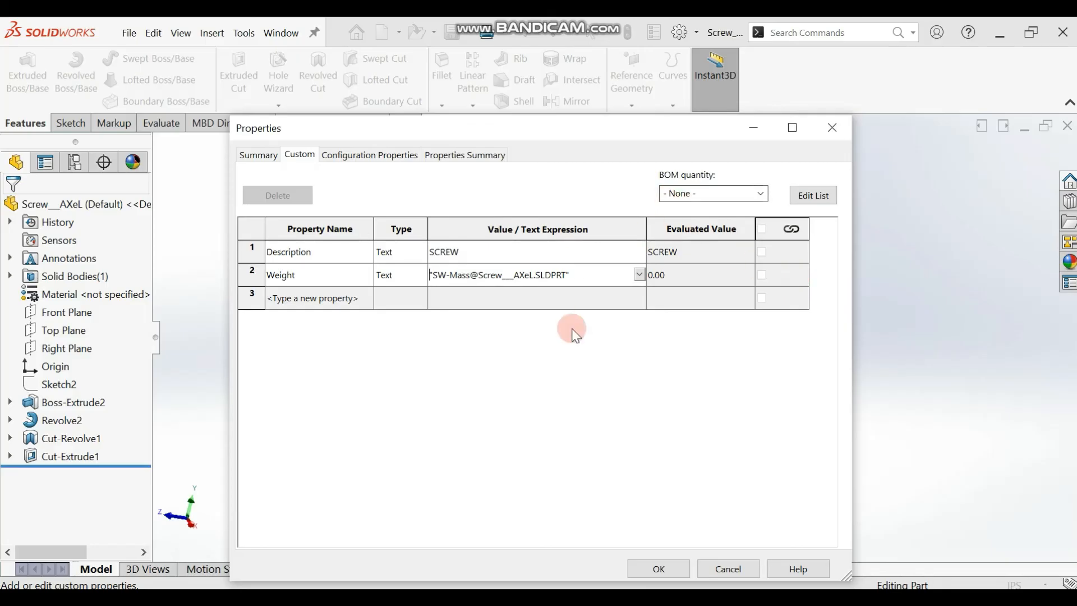
{"action": "left_click", "coordinate": [651, 569]}
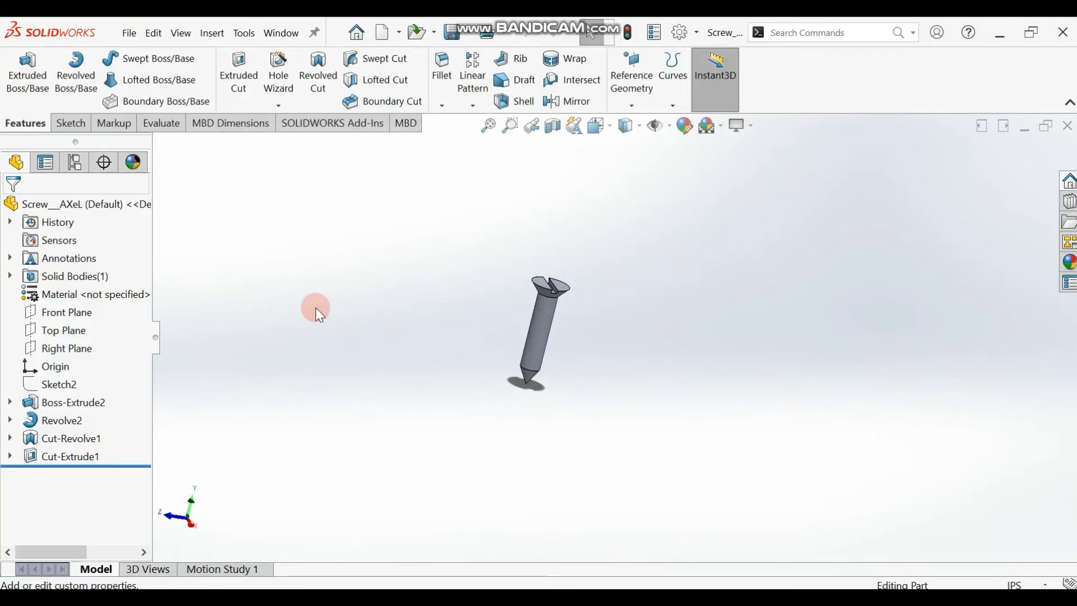
{"action": "left_click", "coordinate": [1065, 128]}
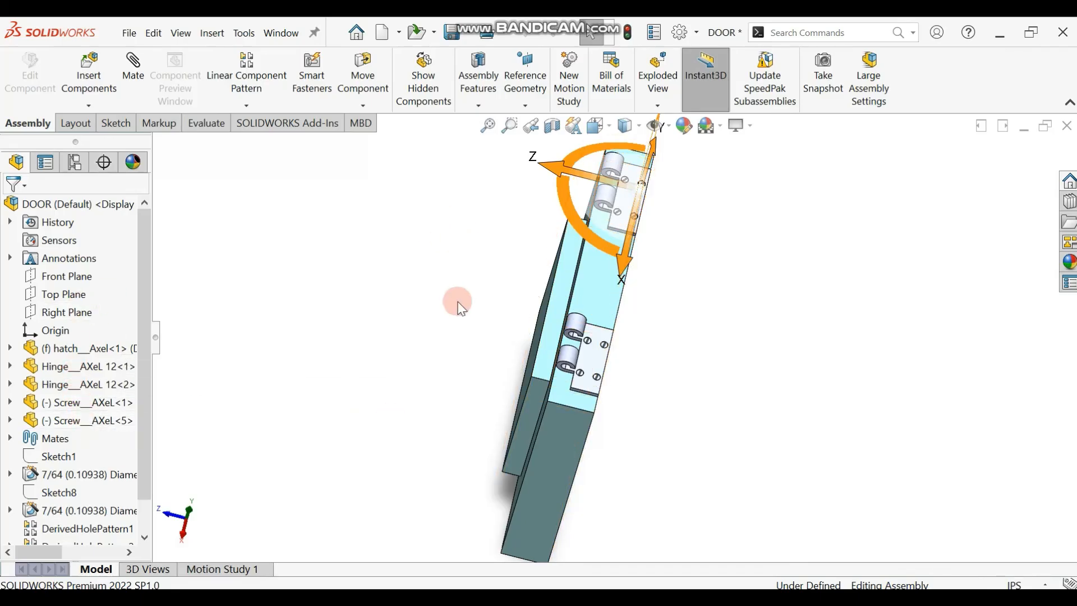
- Make a new drawing from the DOOR assembly without opening the existing drawing, using the custom "aa" sheet format
{"action": "left_click_drag", "start_coordinate": [140, 422], "coordinate": [133, 470]}
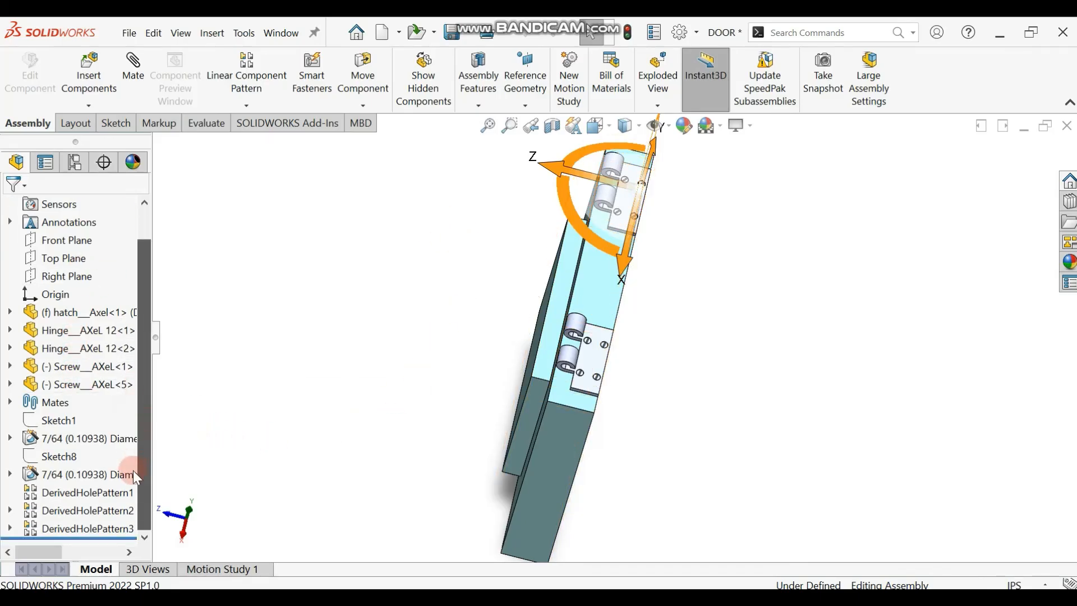
{"action": "middle_click_drag", "start_coordinate": [426, 287], "coordinate": [426, 260]}
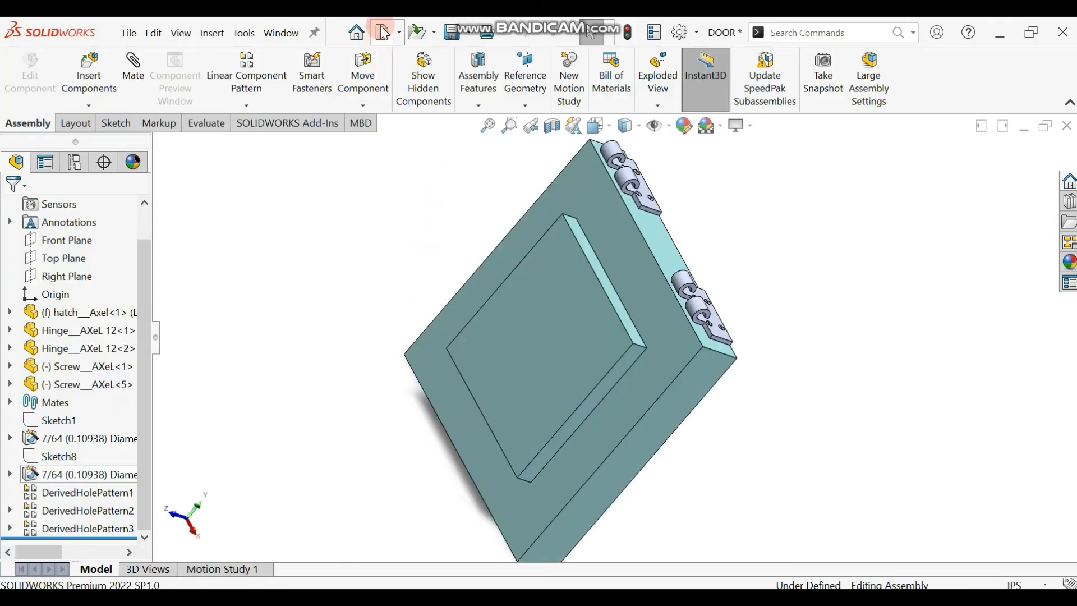
{"action": "left_click", "coordinate": [398, 31]}
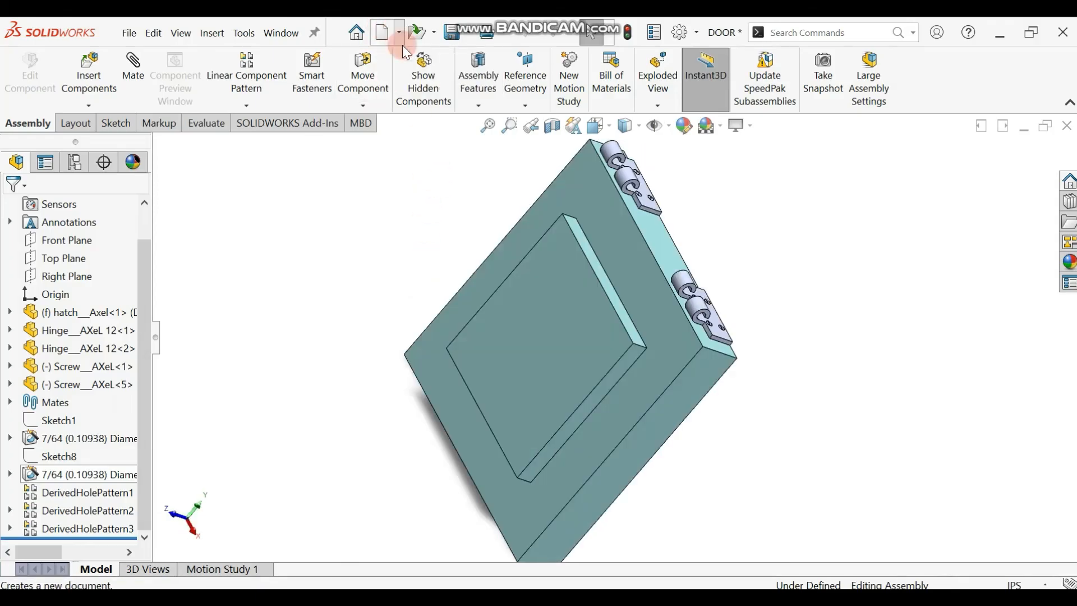
{"action": "left_click", "coordinate": [416, 78]}
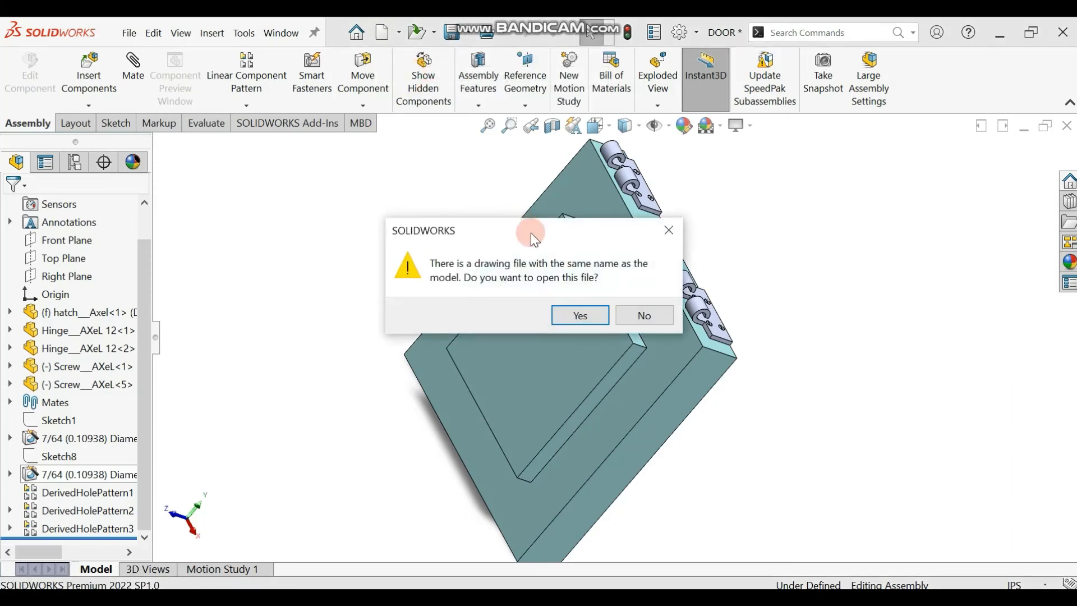
{"action": "left_click", "coordinate": [651, 322]}
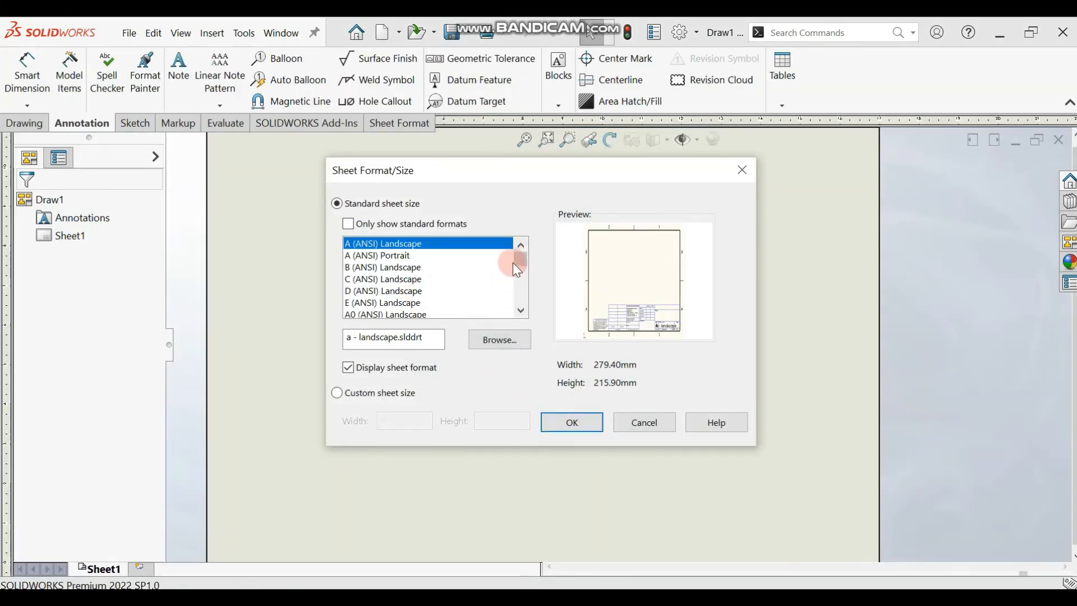
{"action": "left_click_drag", "start_coordinate": [516, 263], "coordinate": [517, 311]}
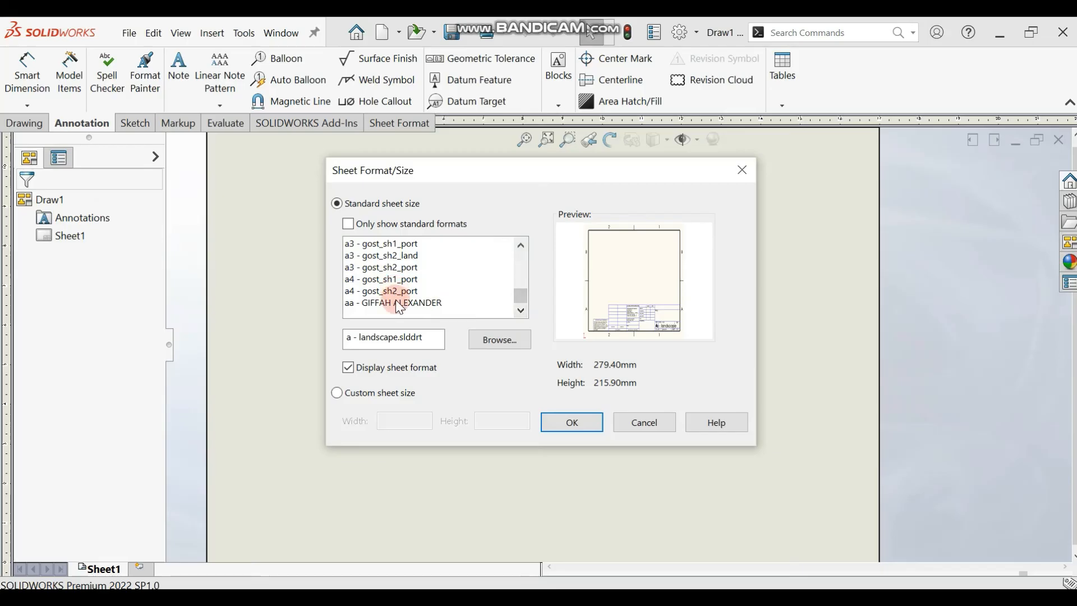
{"action": "left_click", "coordinate": [570, 422]}
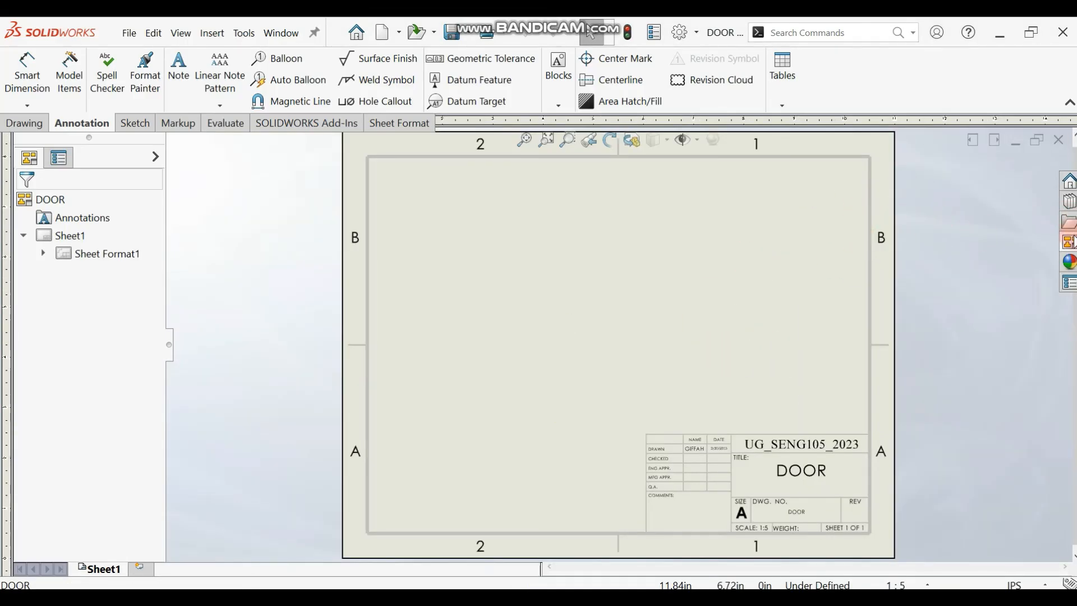
- Place an isometric view of the assembly in the sheet's lower-left area with the Hidden Lines Removed display style
{"action": "left_click", "coordinate": [1069, 242]}
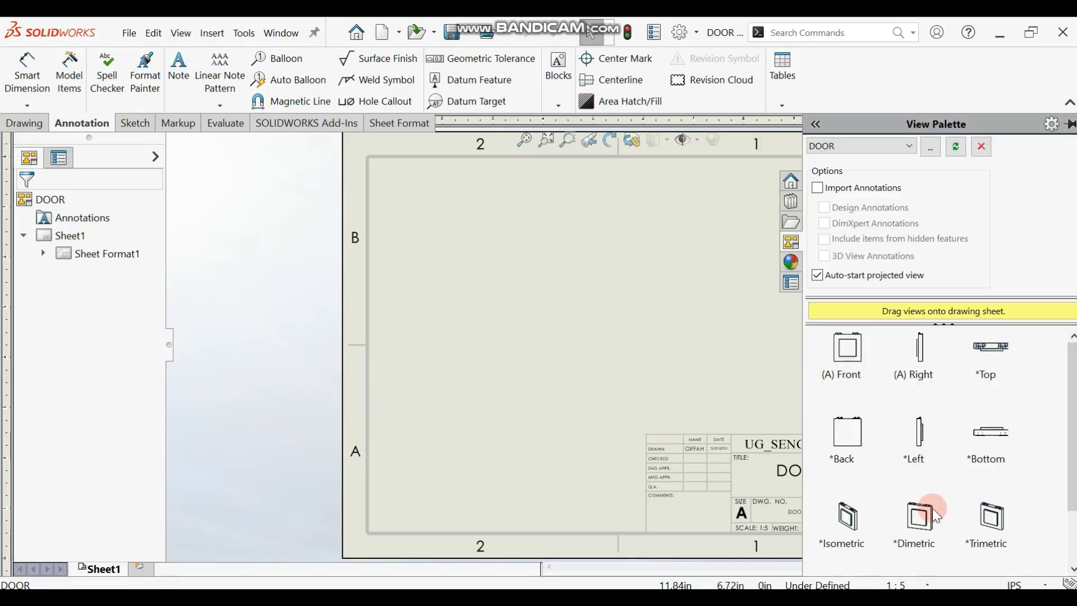
{"action": "mouse_move", "coordinate": [848, 521]}
{"action": "left_mouse_down"}
{"action": "mouse_move", "coordinate": [464, 426]}
{"action": "mouse_move", "coordinate": [485, 398]}
{"action": "mouse_move", "coordinate": [459, 416]}
{"action": "left_mouse_up"}
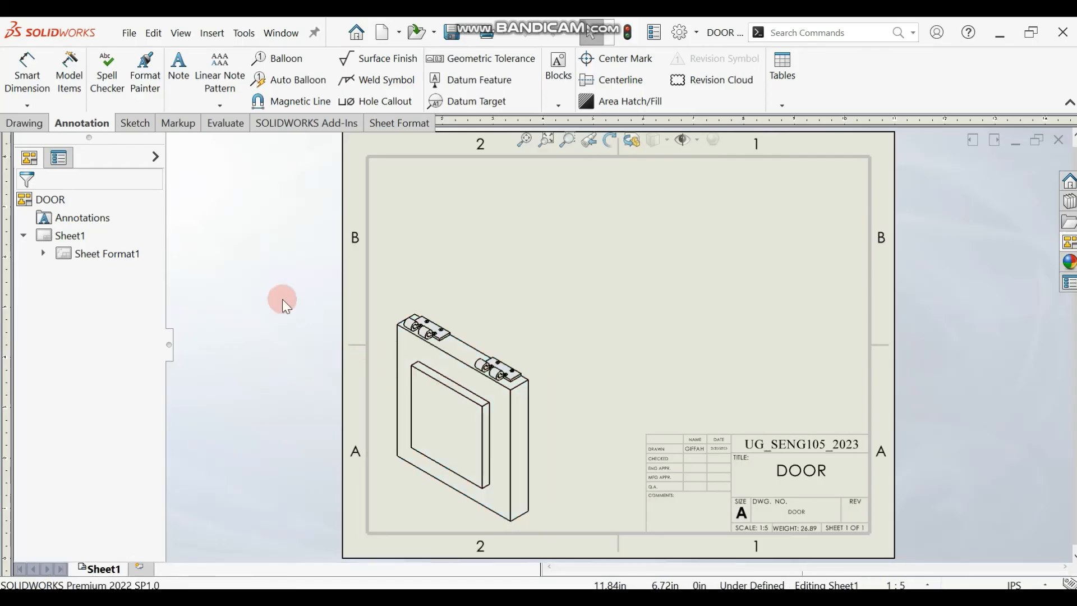
{"action": "left_click_drag", "start_coordinate": [161, 315], "coordinate": [165, 446]}
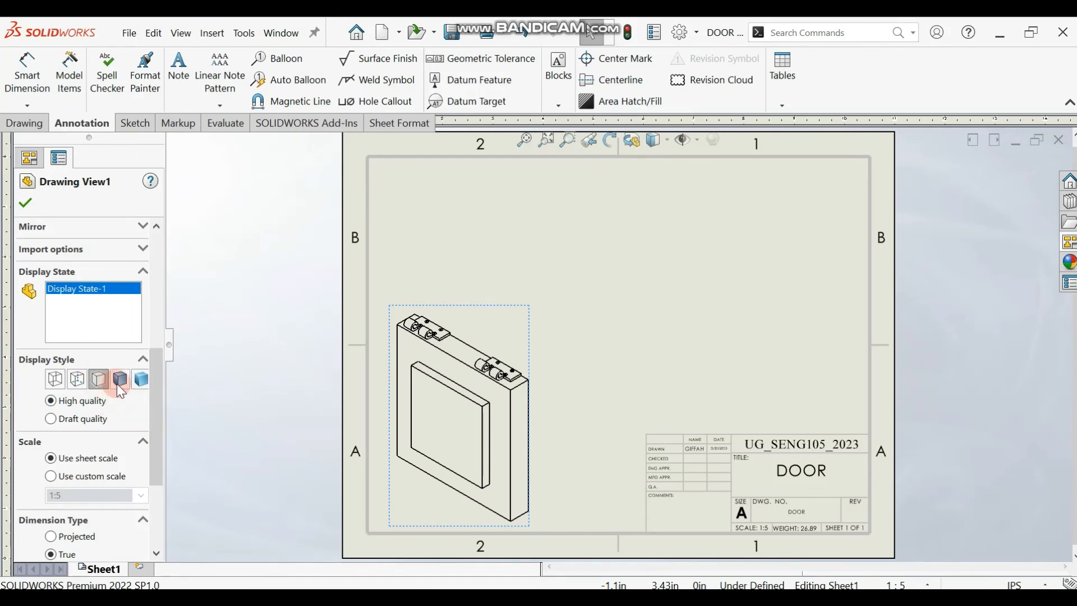
{"action": "left_click", "coordinate": [114, 381]}
{"action": "left_click", "coordinate": [99, 380]}
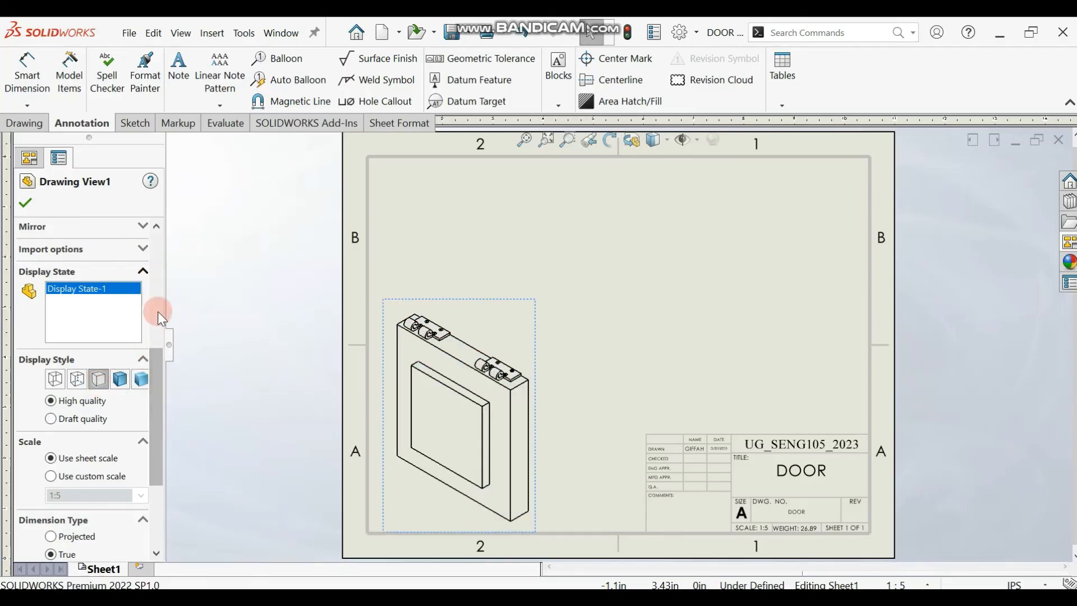
- Show the isometric drawing view in its exploded state using Exploded View2
{"action": "scroll", "coordinate": [159, 295], "scroll_direction": "up", "scroll_amount": 5}
{"action": "left_click", "coordinate": [62, 279]}
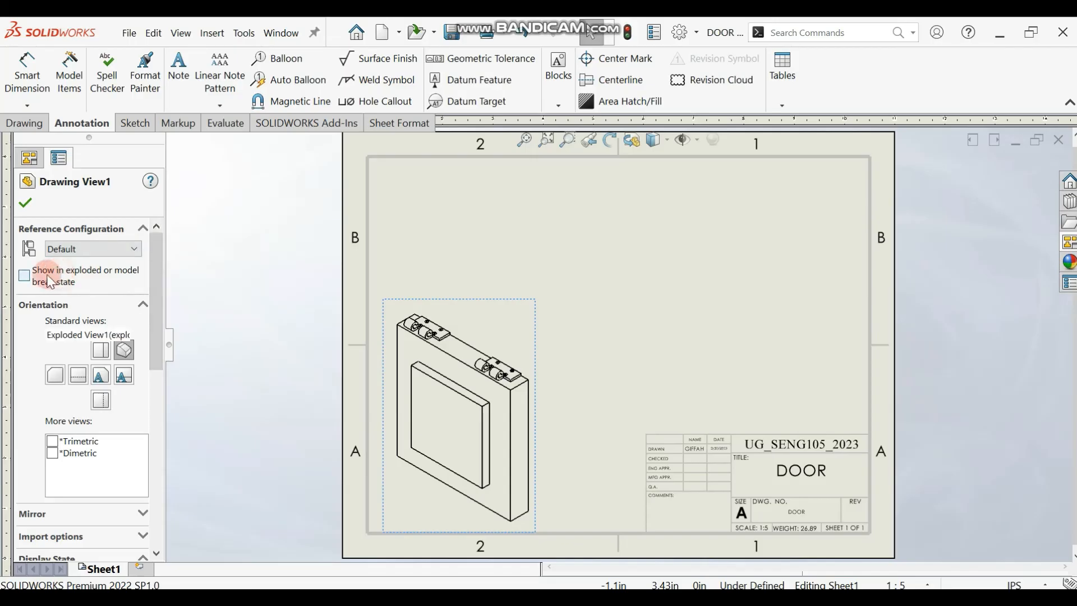
{"action": "left_click", "coordinate": [143, 301]}
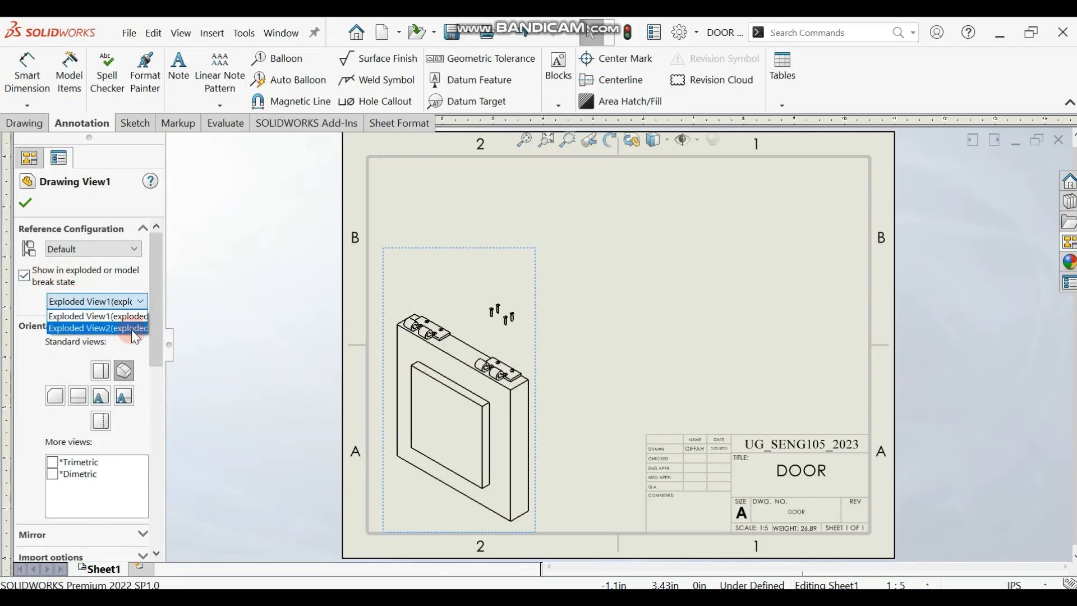
{"action": "left_click", "coordinate": [601, 316]}
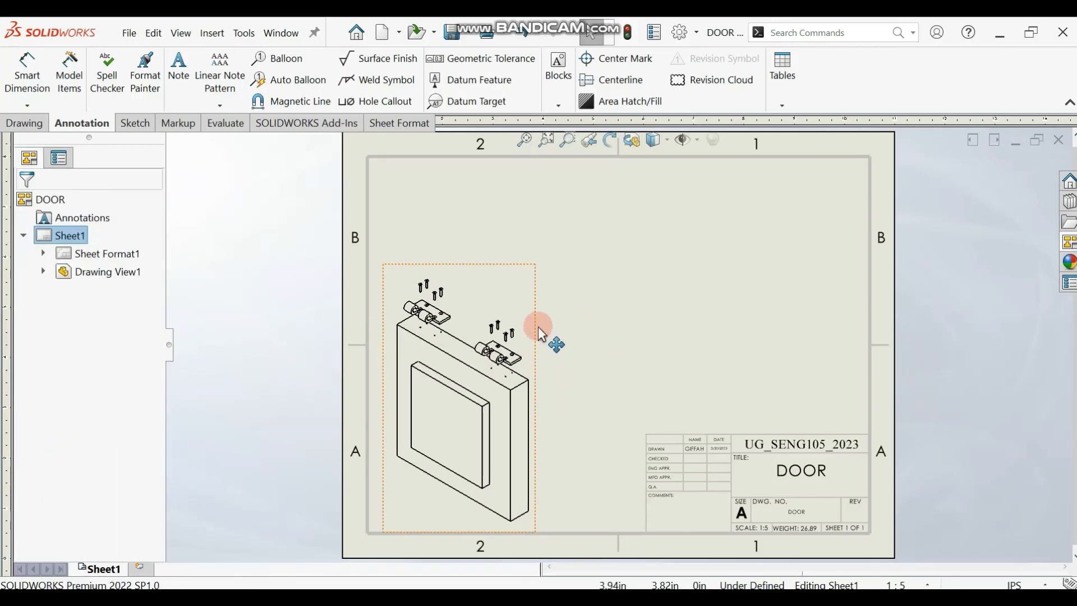
- Place a front view of the DOOR assembly beside the isometric view and project a right side view from it
{"action": "left_click", "coordinate": [1068, 243]}
{"action": "left_click_drag", "start_coordinate": [846, 361], "coordinate": [648, 333]}
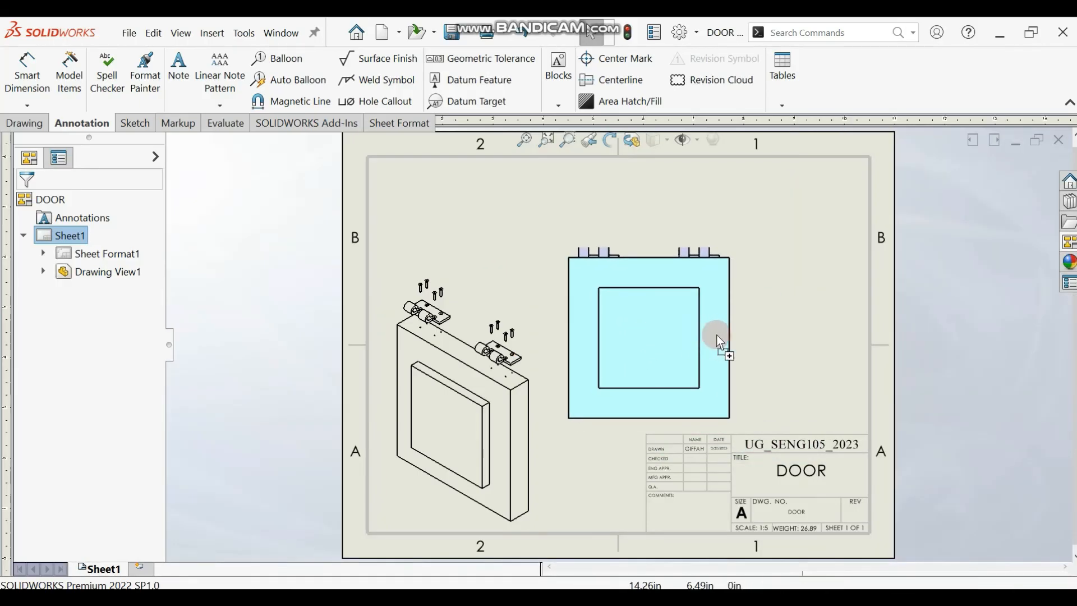
{"action": "left_click", "coordinate": [806, 333]}
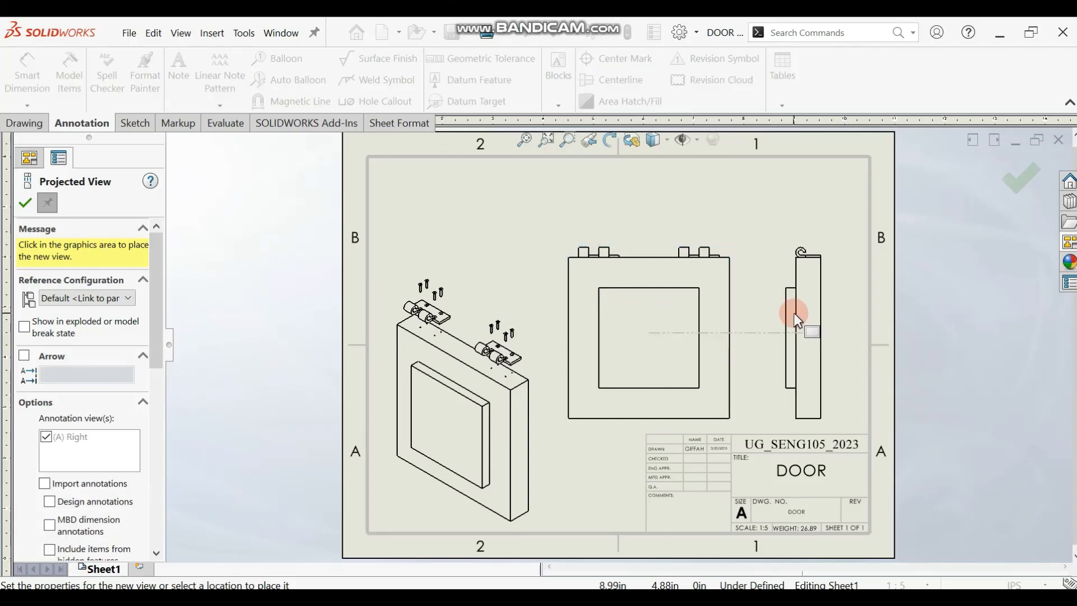
{"action": "left_click", "coordinate": [783, 321]}
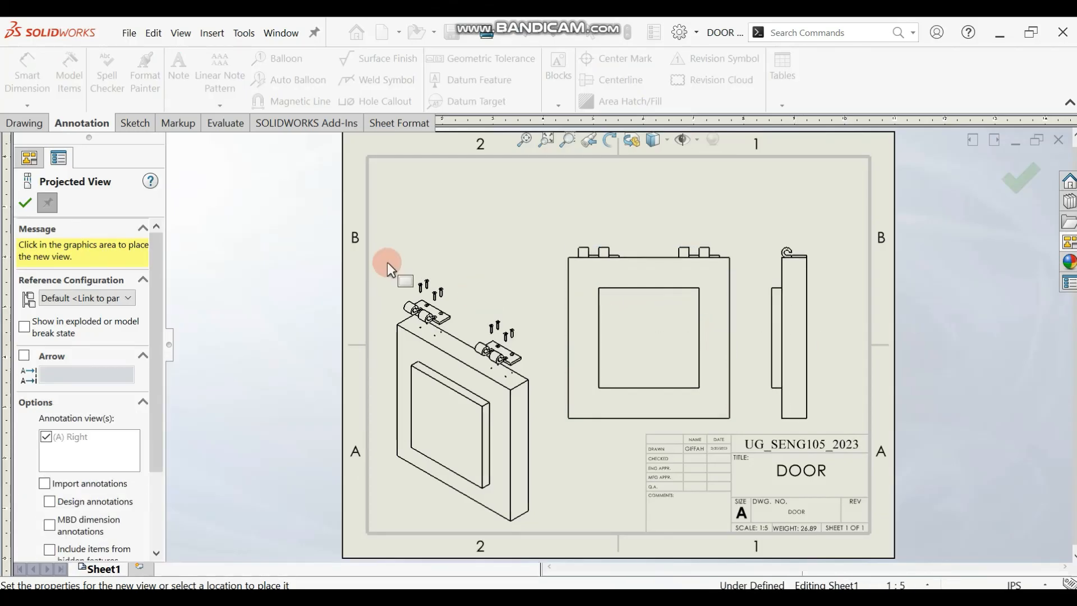
{"action": "left_click", "coordinate": [24, 203]}
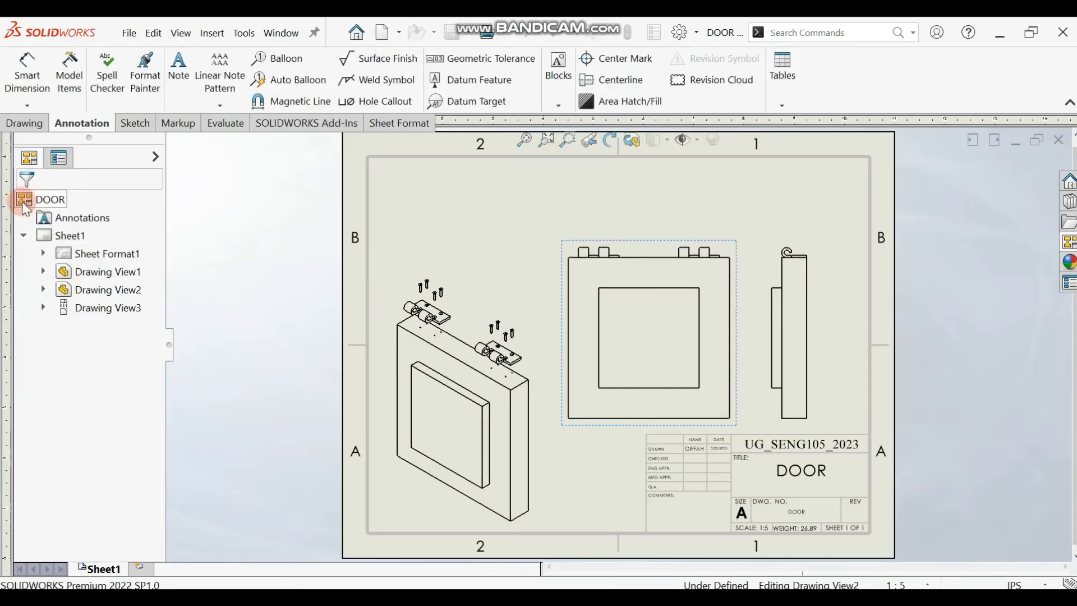
- Set the front view to a custom scale of 1:8 and move it down to just above the title block
{"action": "left_click", "coordinate": [684, 322]}
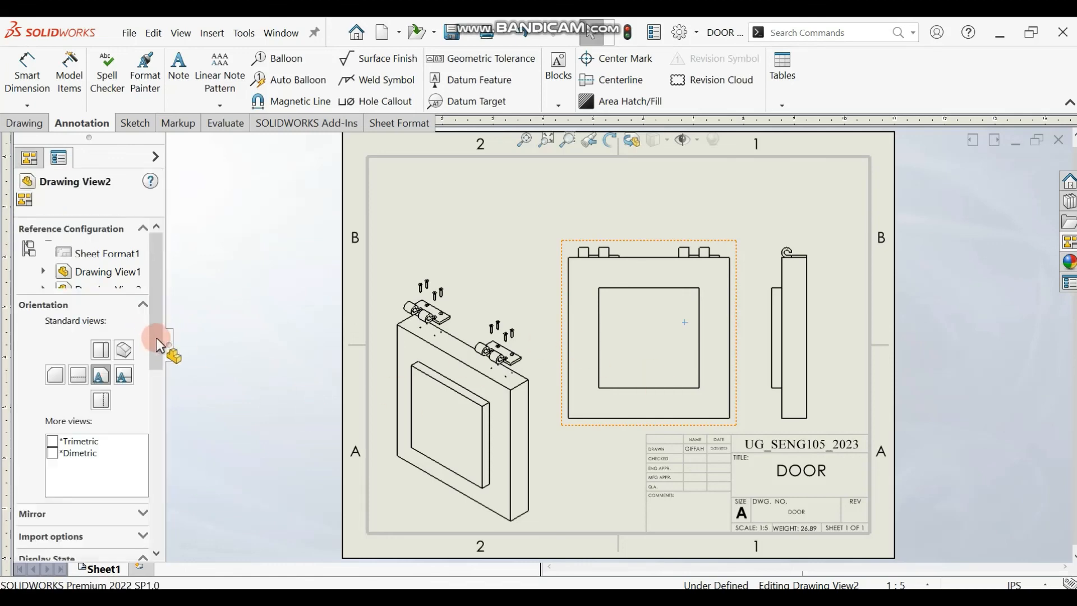
{"action": "left_click_drag", "start_coordinate": [156, 338], "coordinate": [146, 497]}
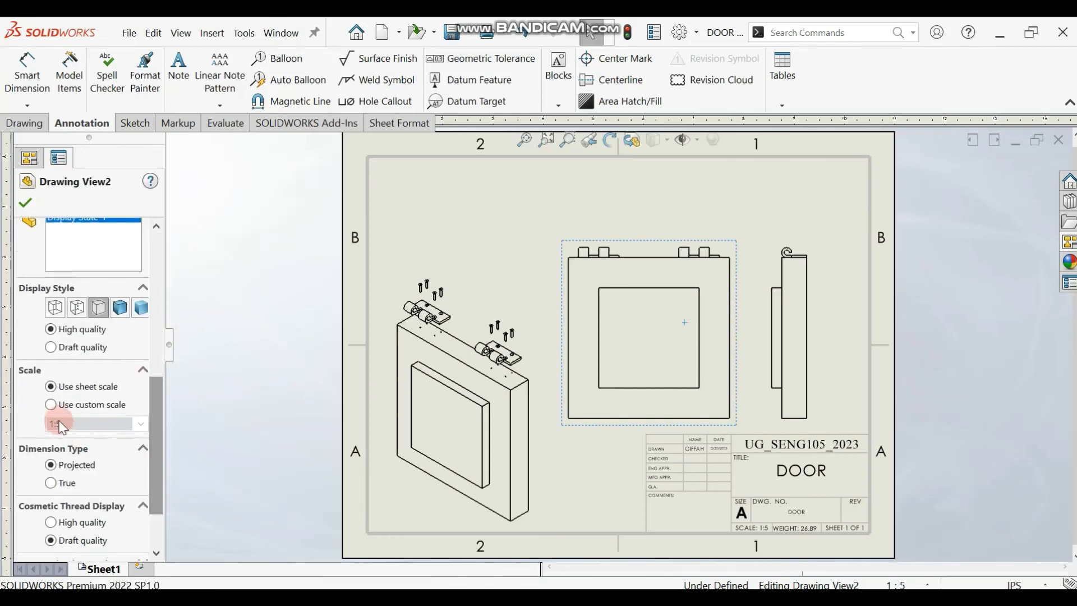
{"action": "left_click", "coordinate": [53, 405]}
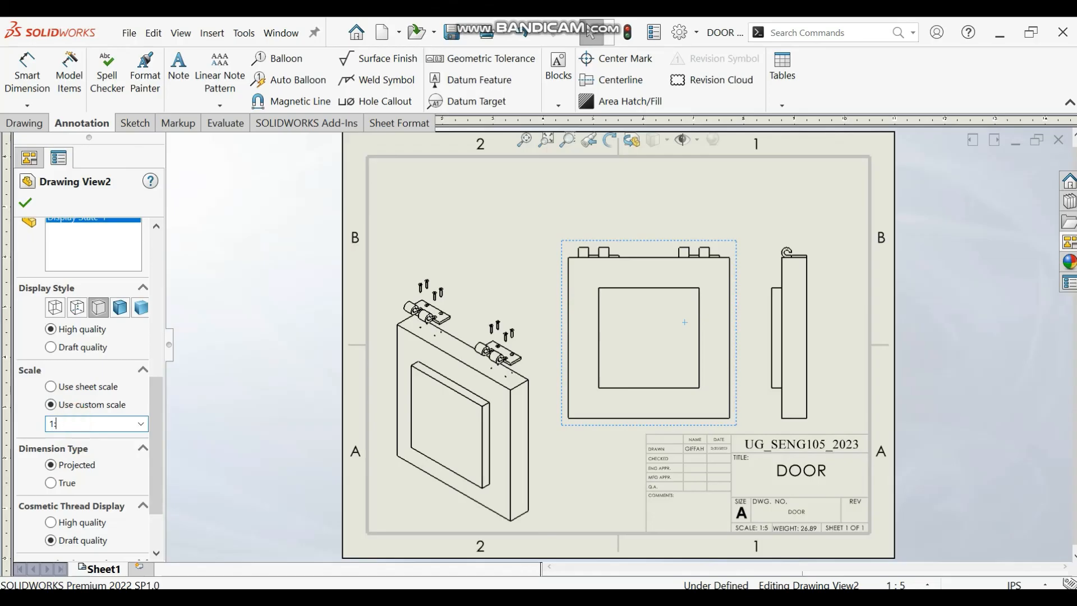
{"action": "type", "text": "1:8"}
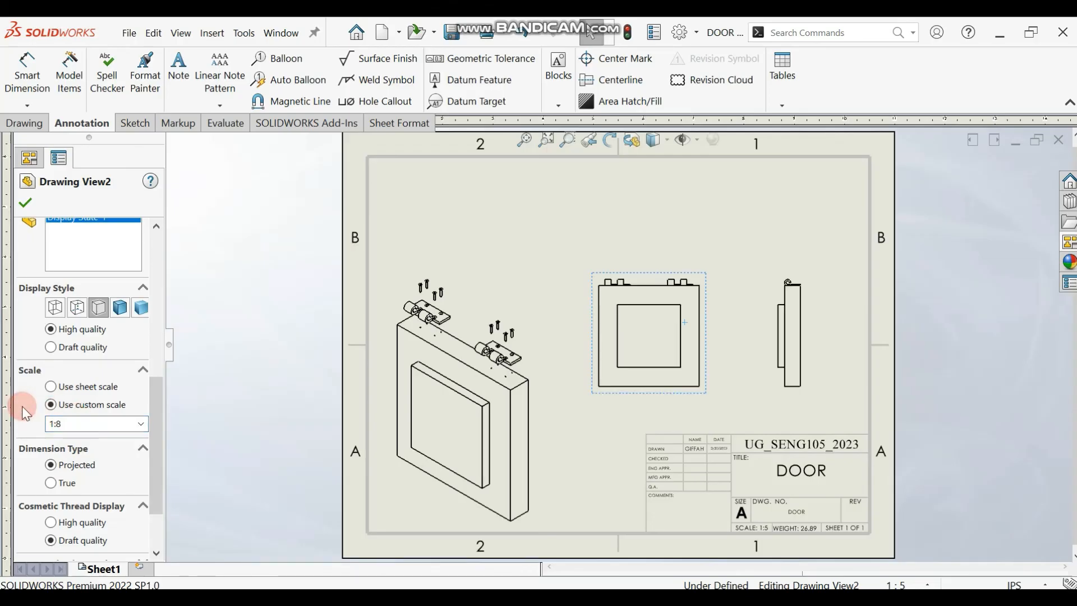
{"action": "left_click", "coordinate": [26, 202]}
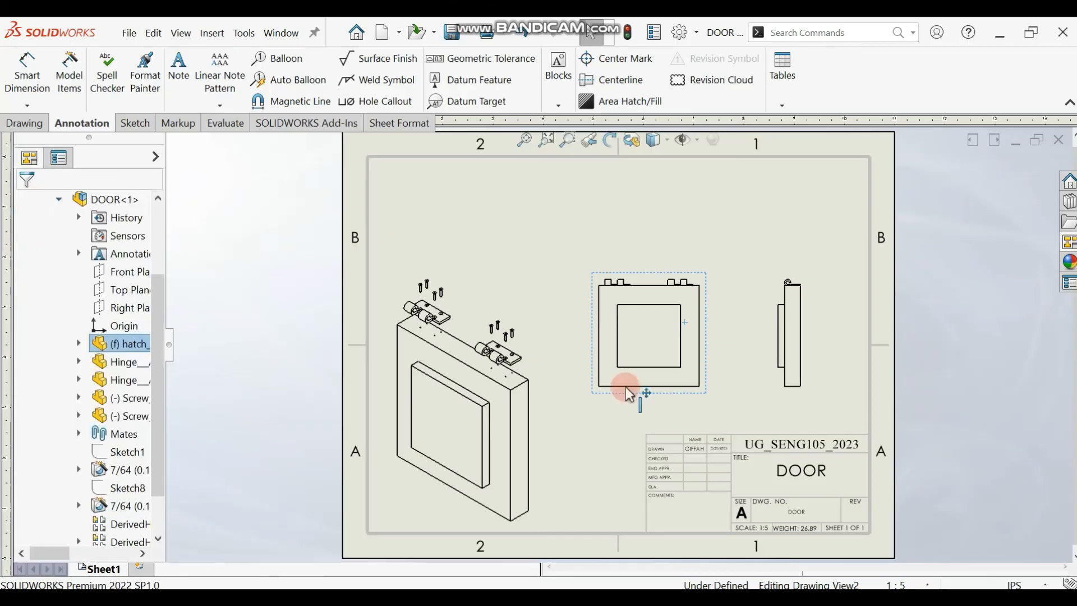
{"action": "left_click_drag", "start_coordinate": [714, 402], "coordinate": [718, 432]}
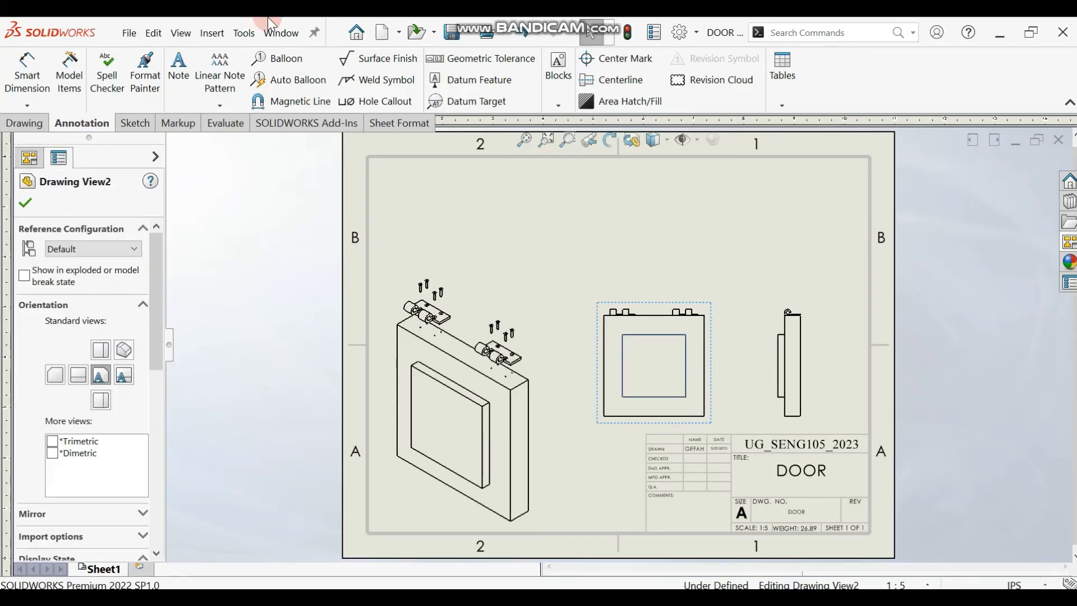
{"action": "left_click", "coordinate": [31, 200]}
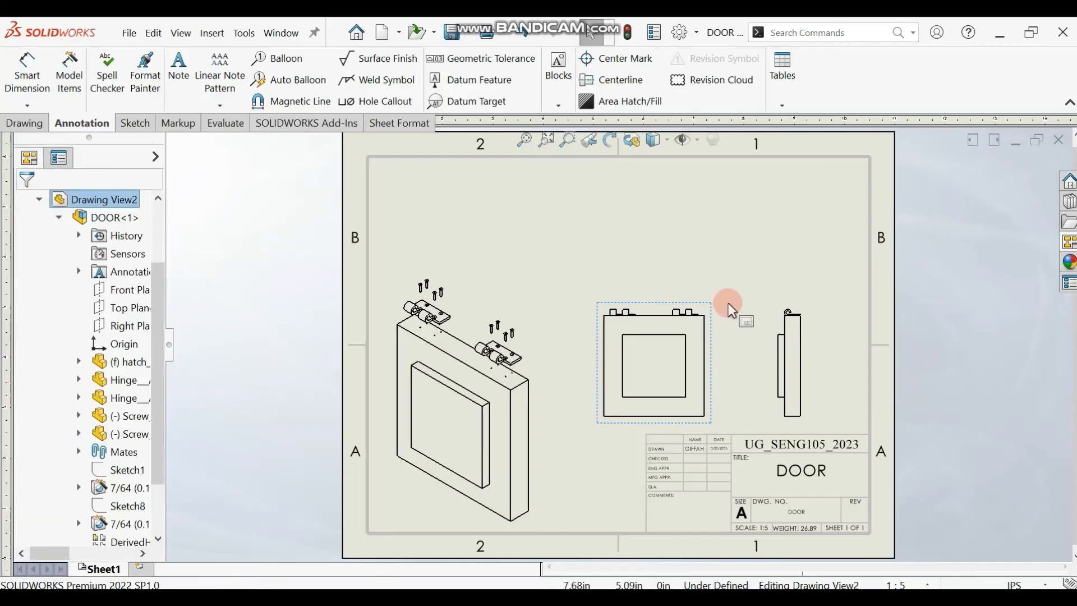
- Insert a top-level-only bill of materials for the exploded isometric view with the bom-standard template, fitted into the sheet border's upper-right corner
{"action": "left_click", "coordinate": [426, 368]}
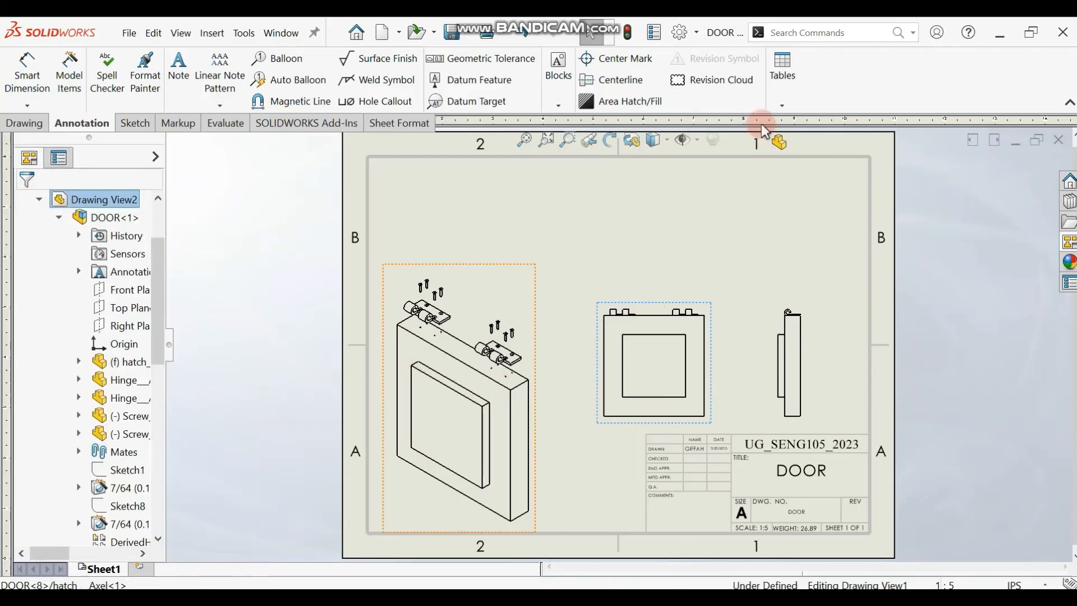
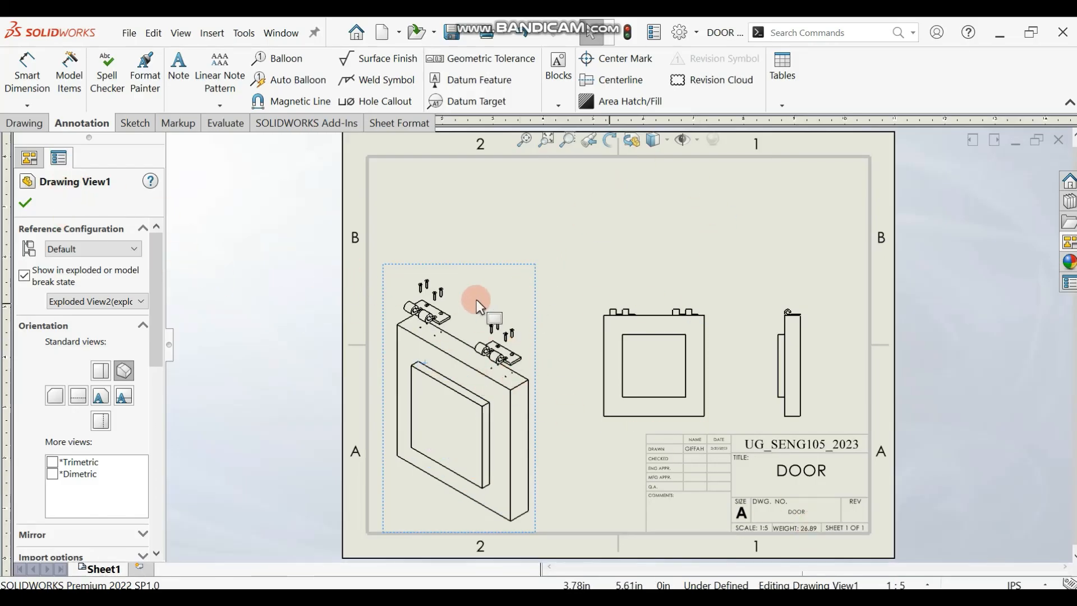
{"action": "left_click", "coordinate": [783, 99]}
{"action": "left_click", "coordinate": [812, 166]}
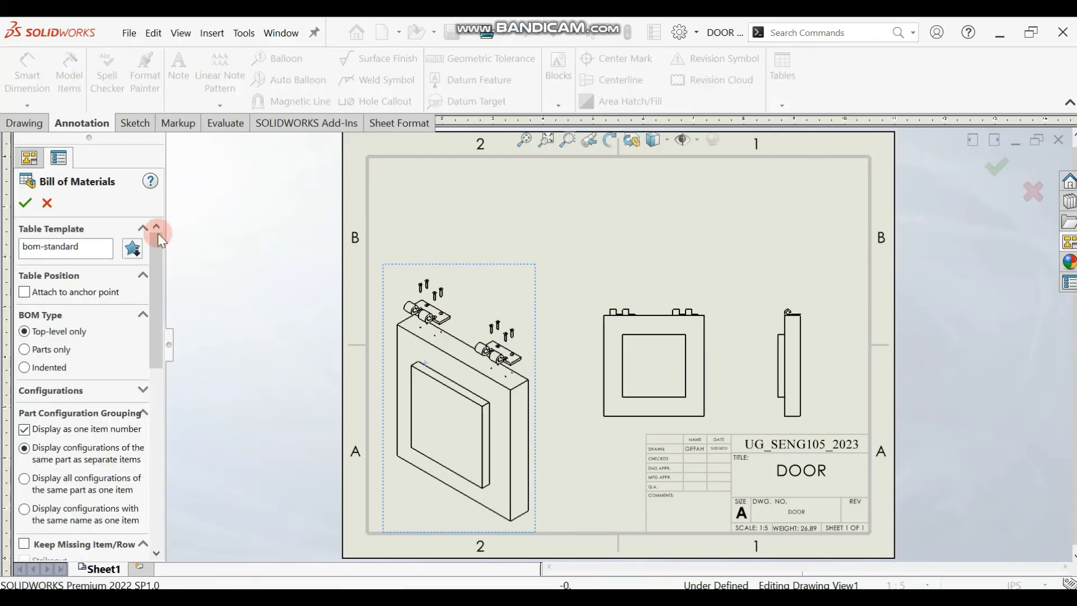
{"action": "left_click", "coordinate": [27, 203]}
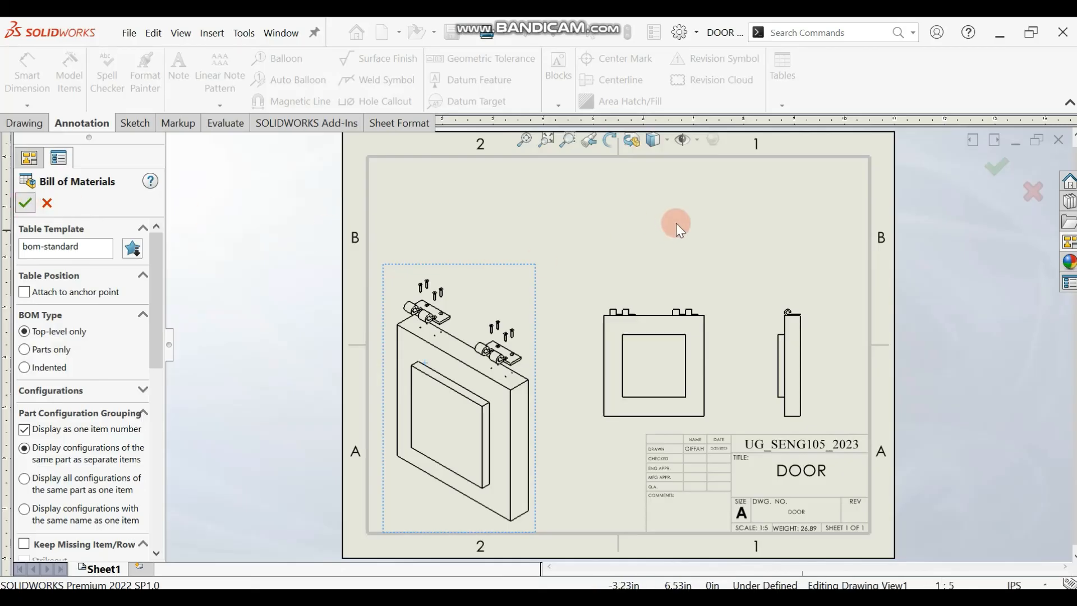
{"action": "left_click", "coordinate": [694, 186]}
{"action": "left_click", "coordinate": [557, 161]}
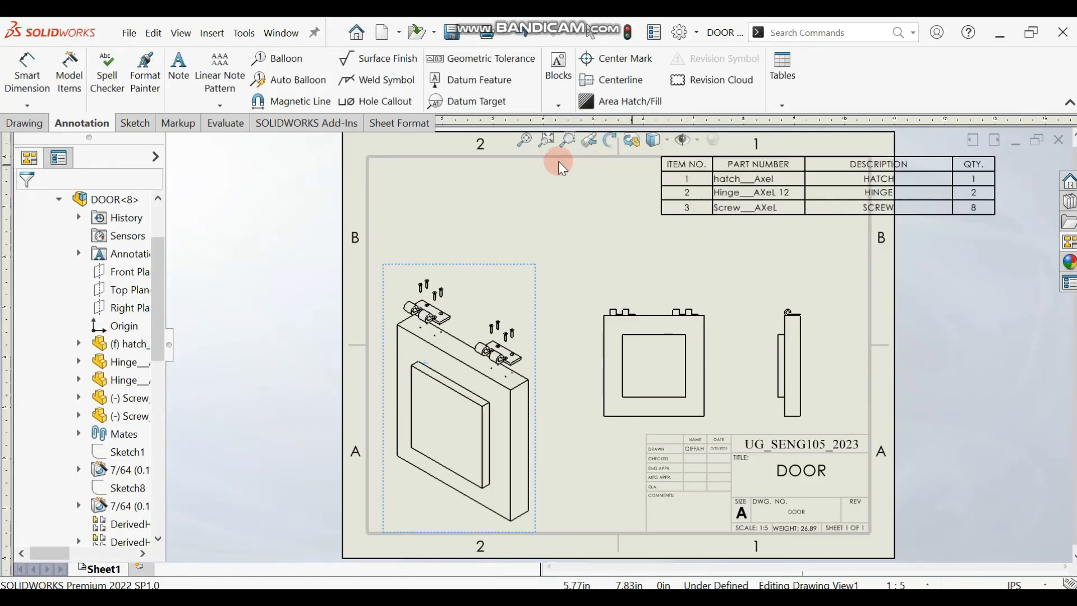
{"action": "left_click", "coordinate": [530, 161]}
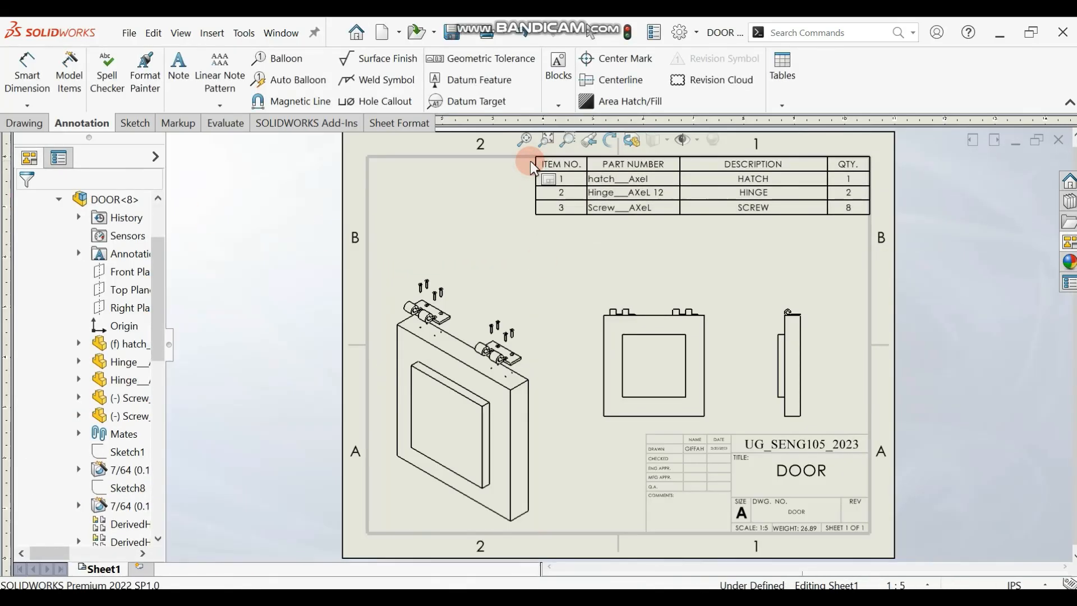
{"action": "left_click", "coordinate": [724, 200]}
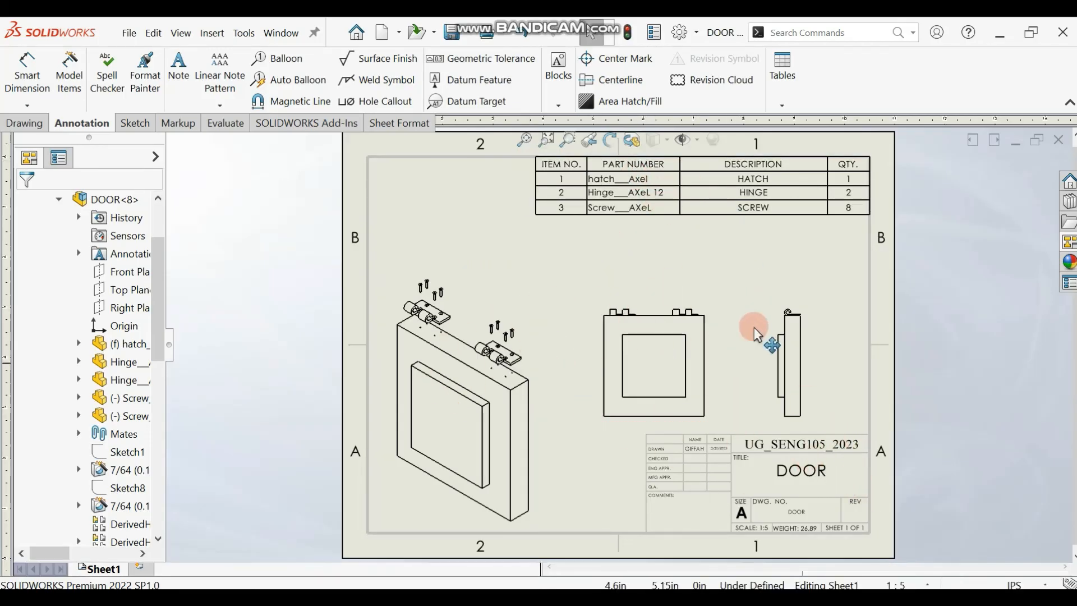
{"action": "left_click", "coordinate": [613, 184]}
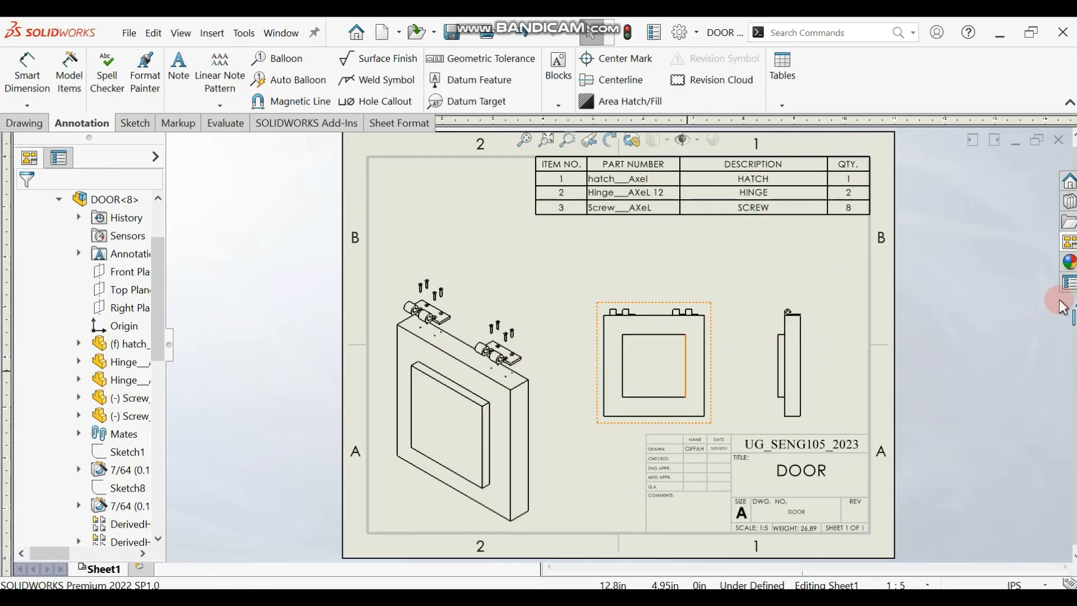
{"action": "left_click", "coordinate": [1069, 242]}
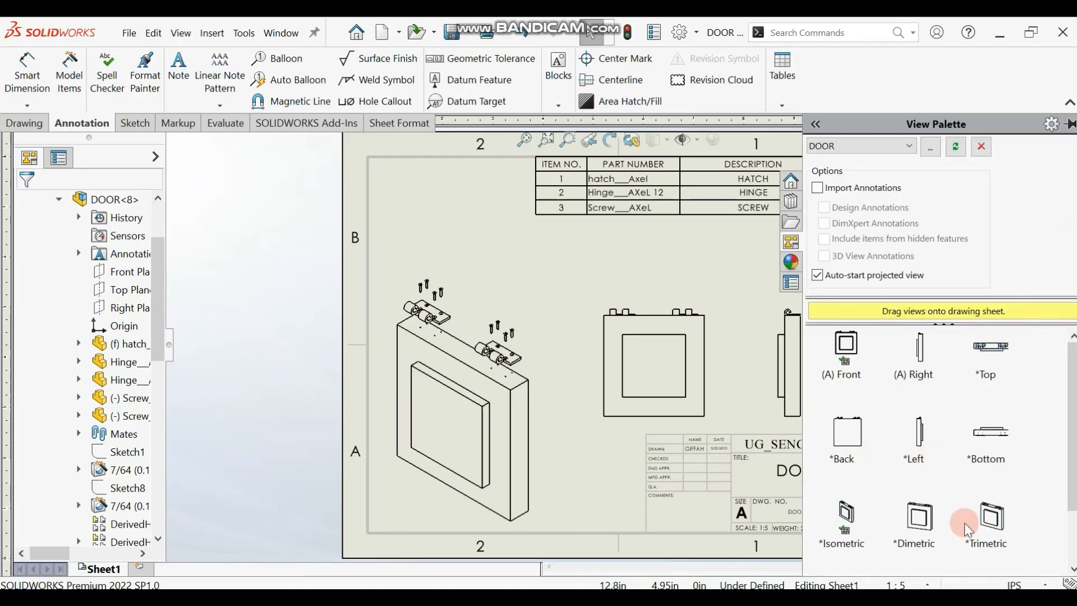
{"action": "left_click_drag", "start_coordinate": [838, 521], "coordinate": [826, 524]}
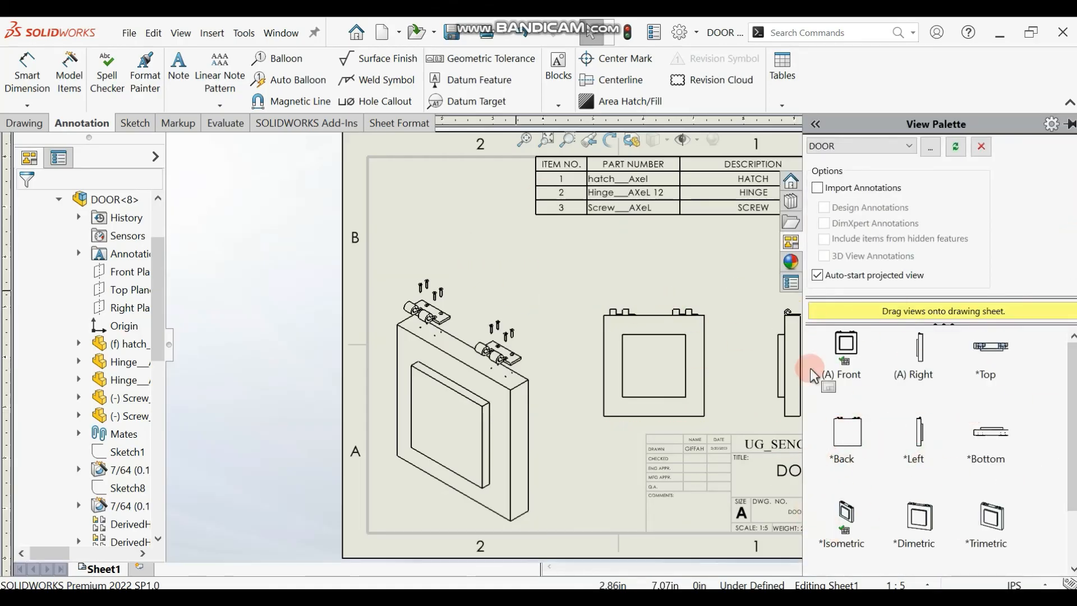
{"action": "left_click", "coordinate": [684, 258]}
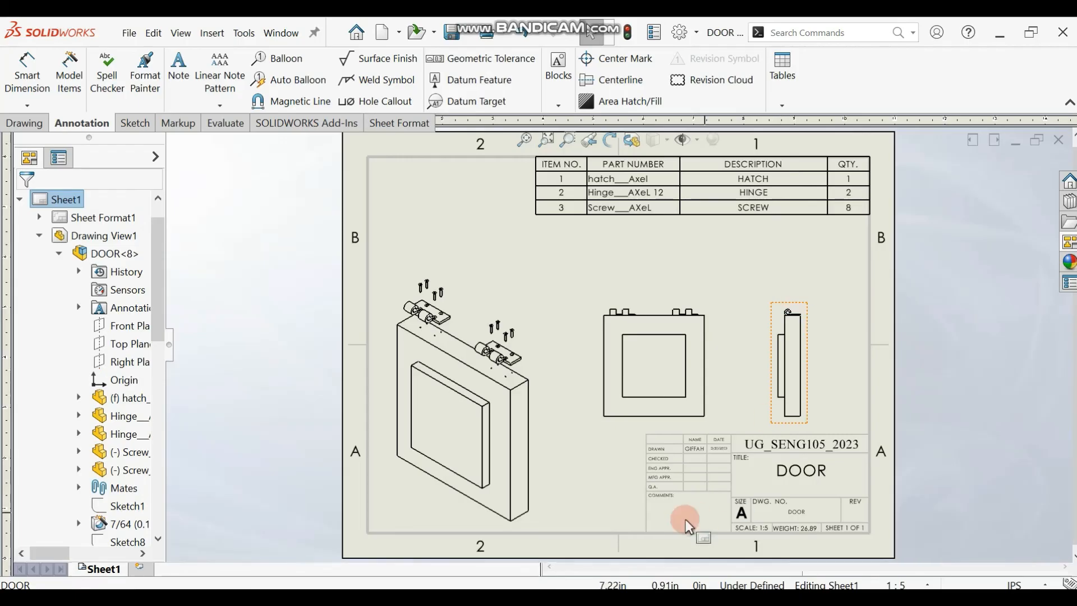
{"action": "key", "text": "alt+Tab"}
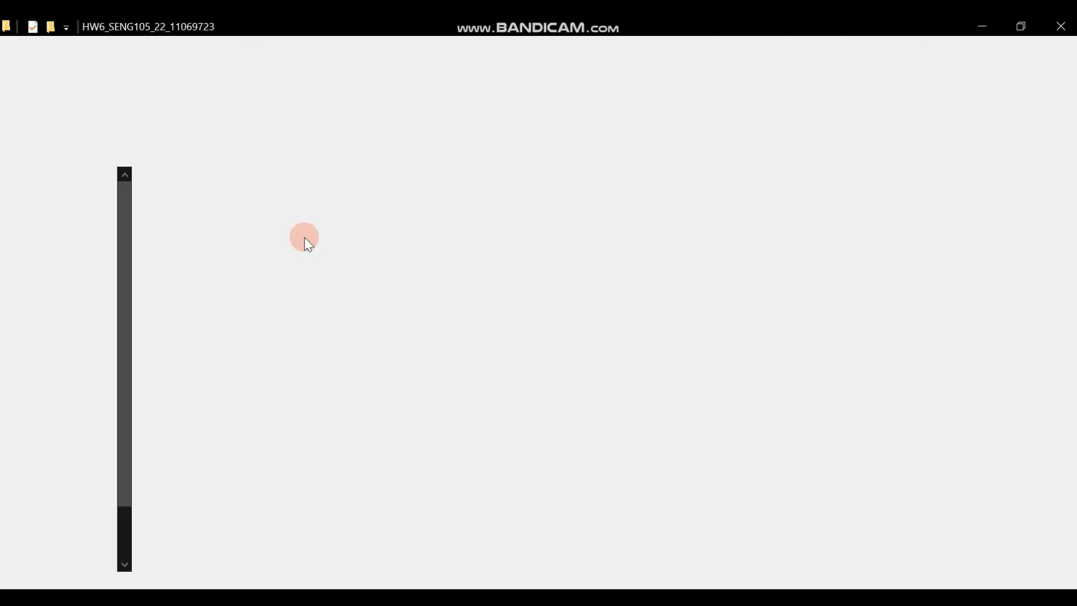
{"action": "left_click", "coordinate": [240, 226]}
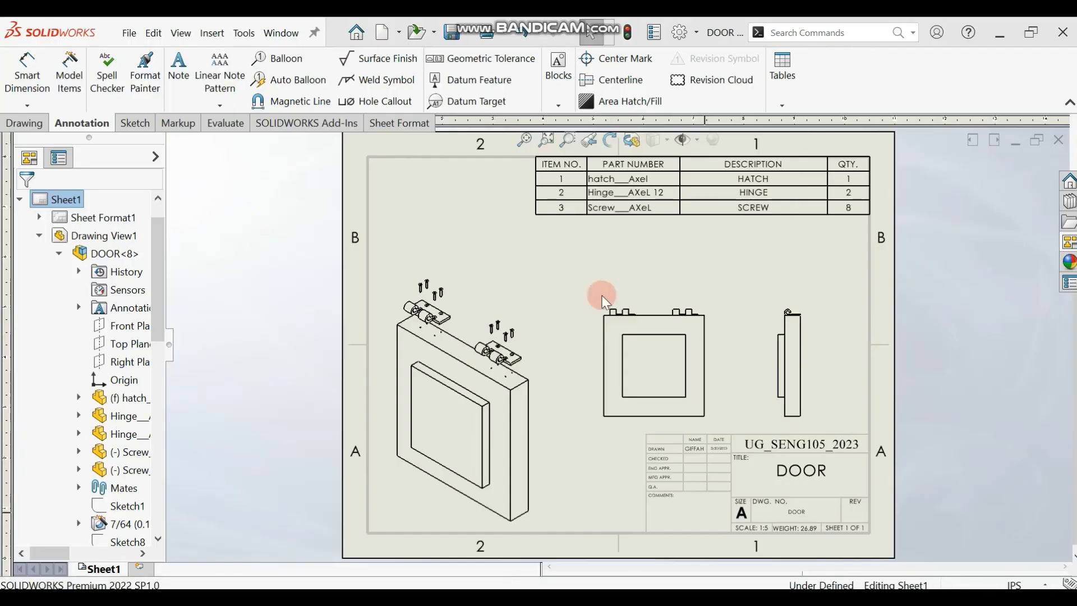
{"action": "left_click", "coordinate": [639, 307]}
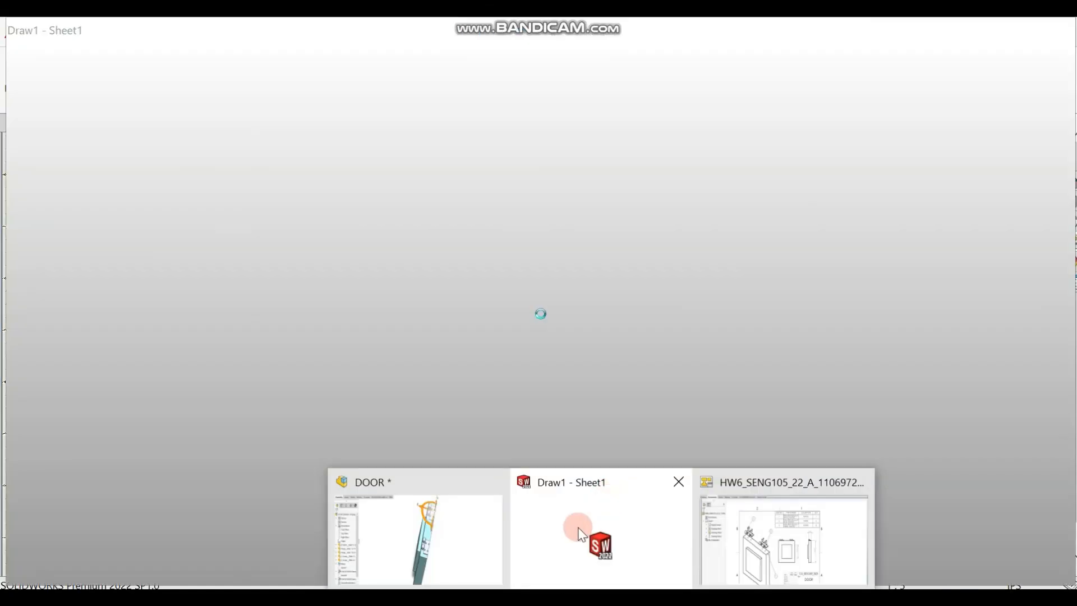
{"action": "left_click", "coordinate": [578, 528]}
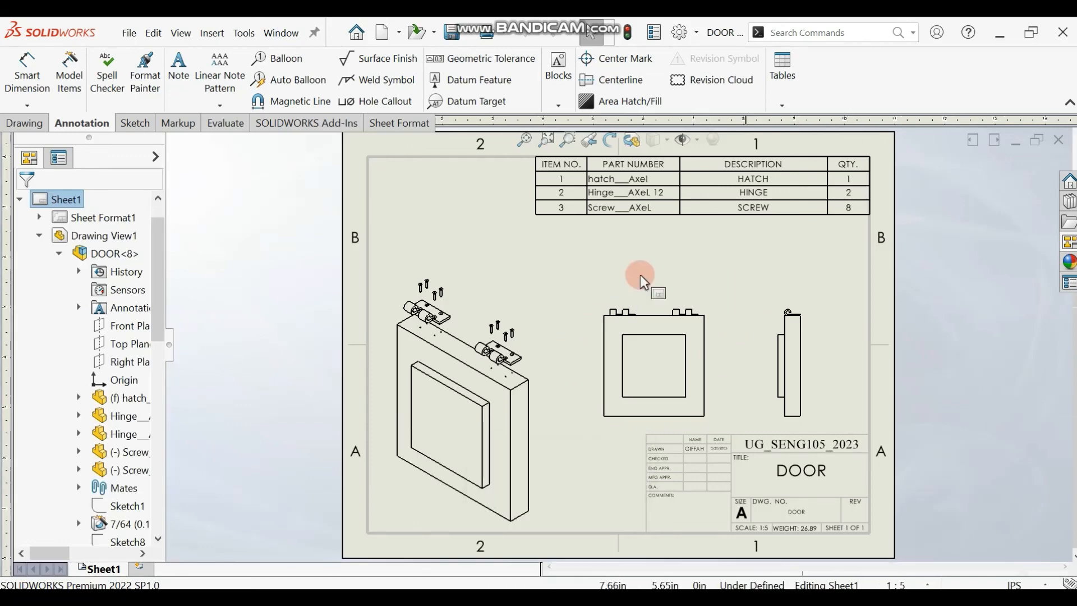
{"action": "left_click", "coordinate": [764, 490]}
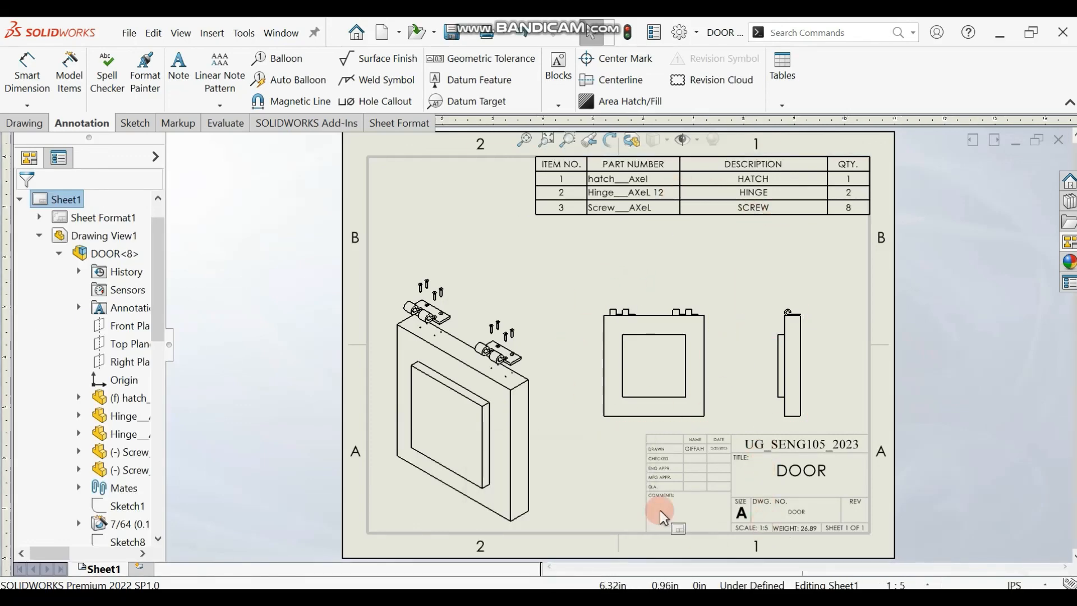